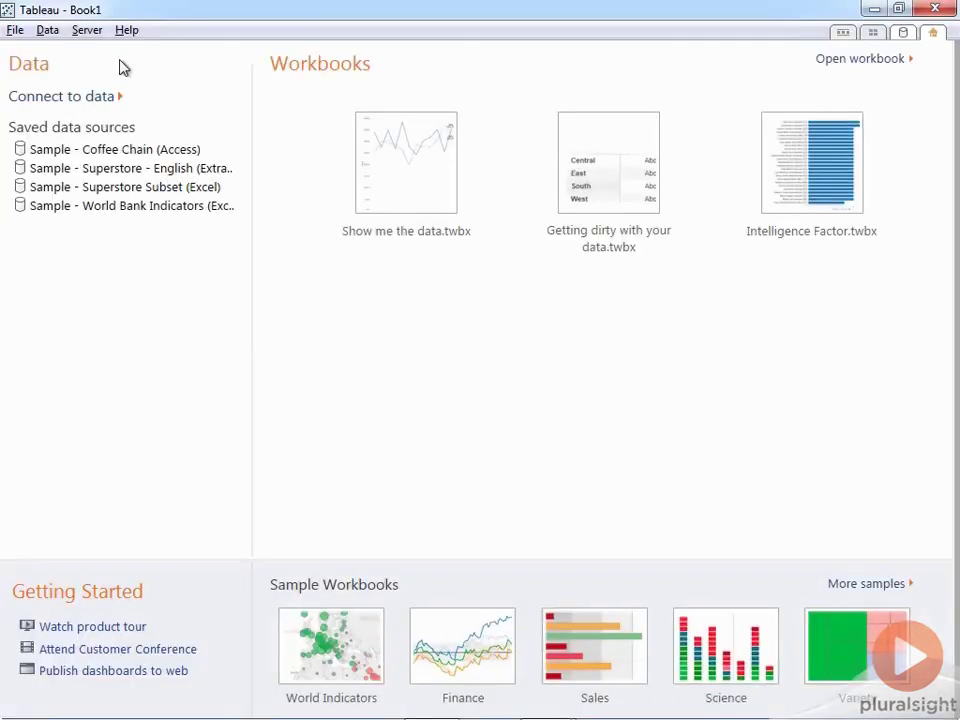
Step: Connect a new workbook to the saved Sample - Superstore - English (Extract) data source
click(99, 94)
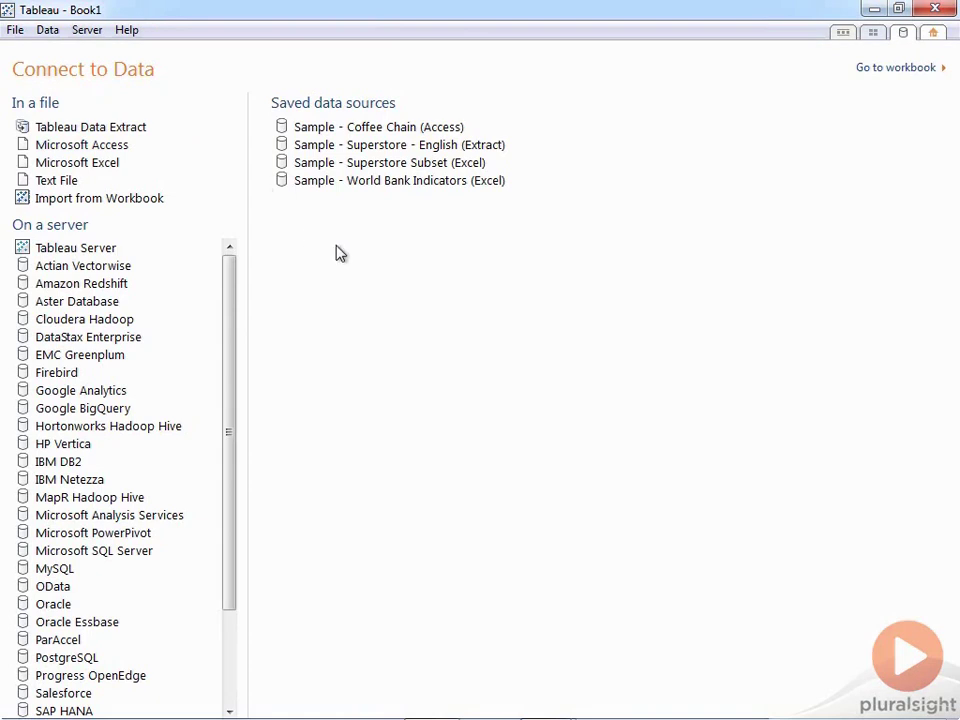
click(378, 146)
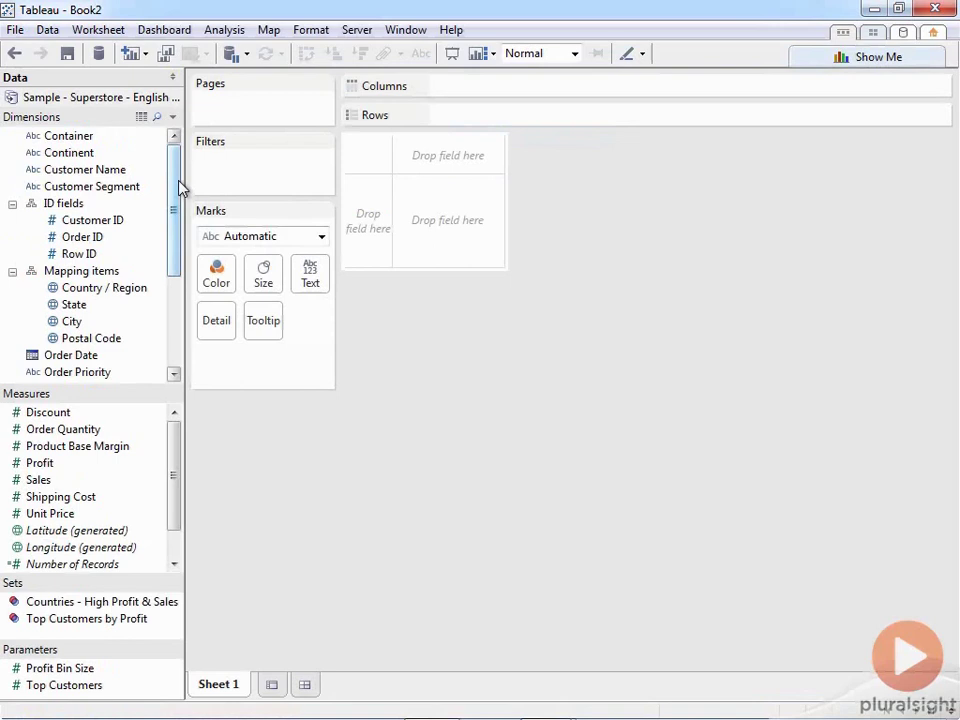
Step: Chart Sales by Category as bars coloured by Profit, sorted descending
scroll(98, 262, down, 3)
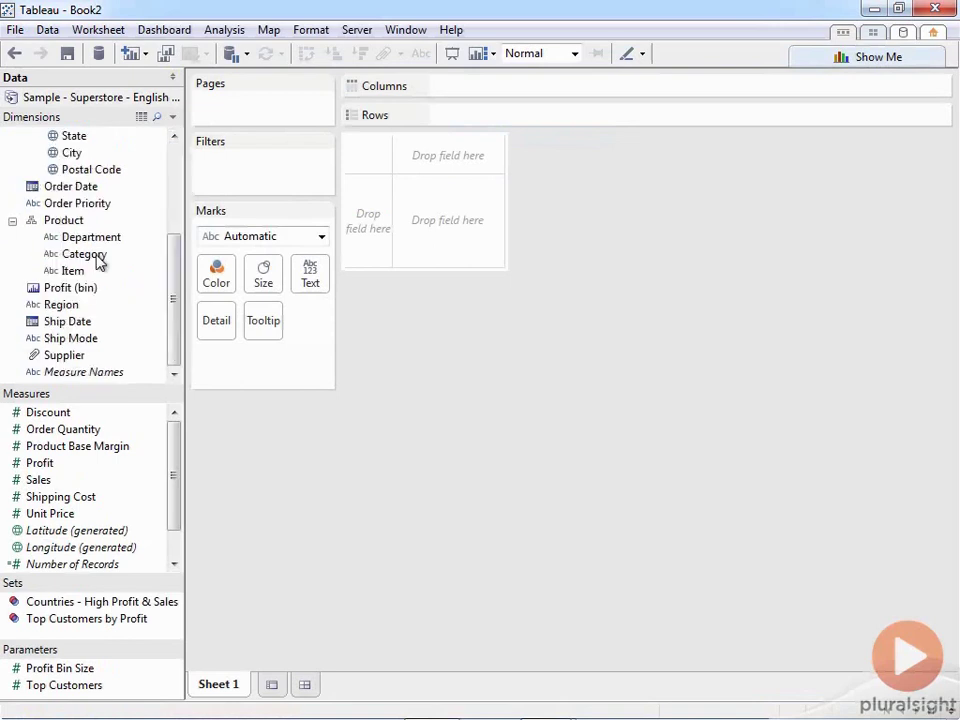
drag(98, 259, 385, 221)
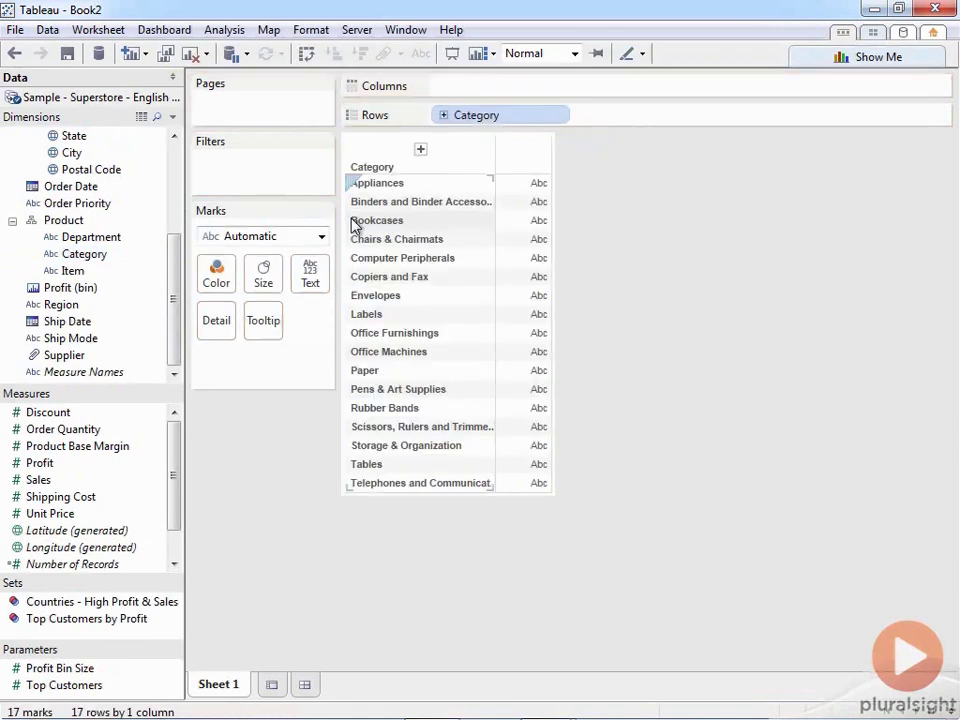
drag(36, 484, 678, 81)
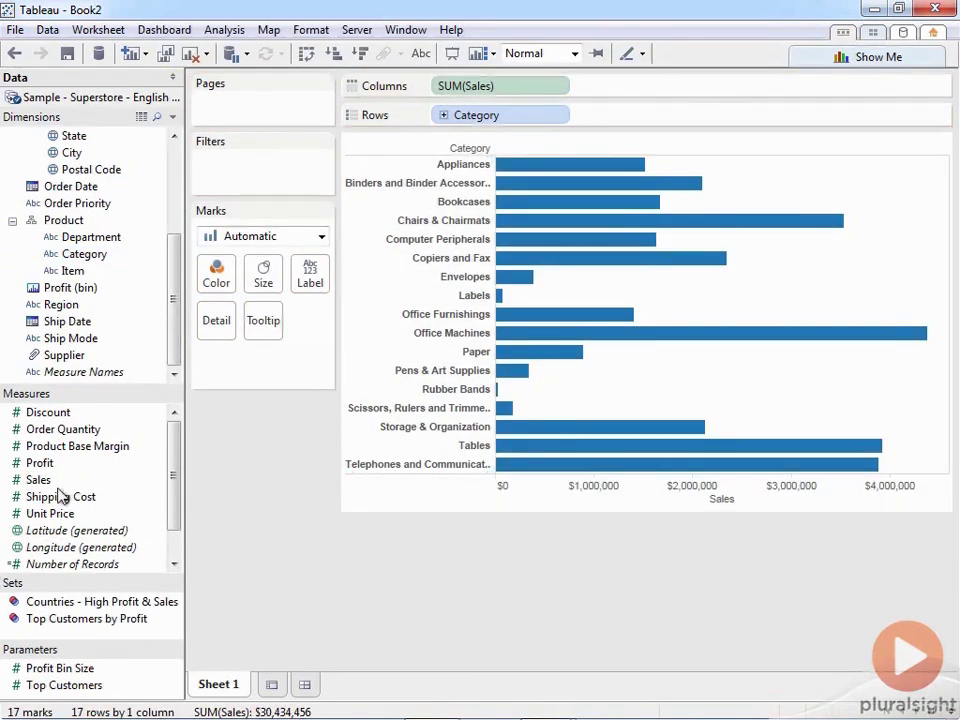
drag(40, 465, 219, 275)
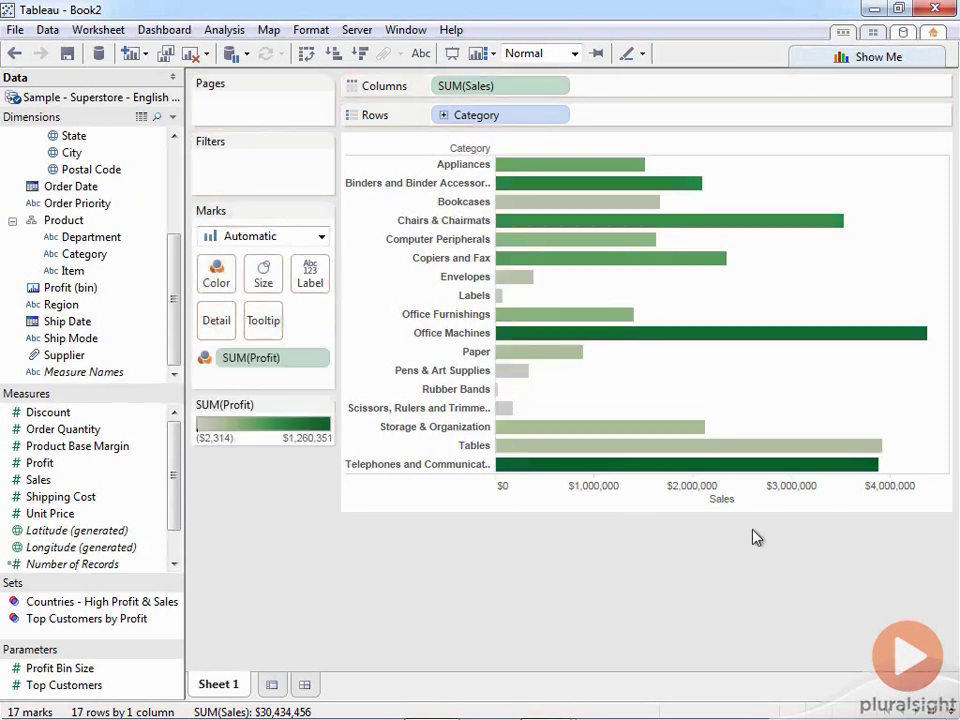
click(745, 499)
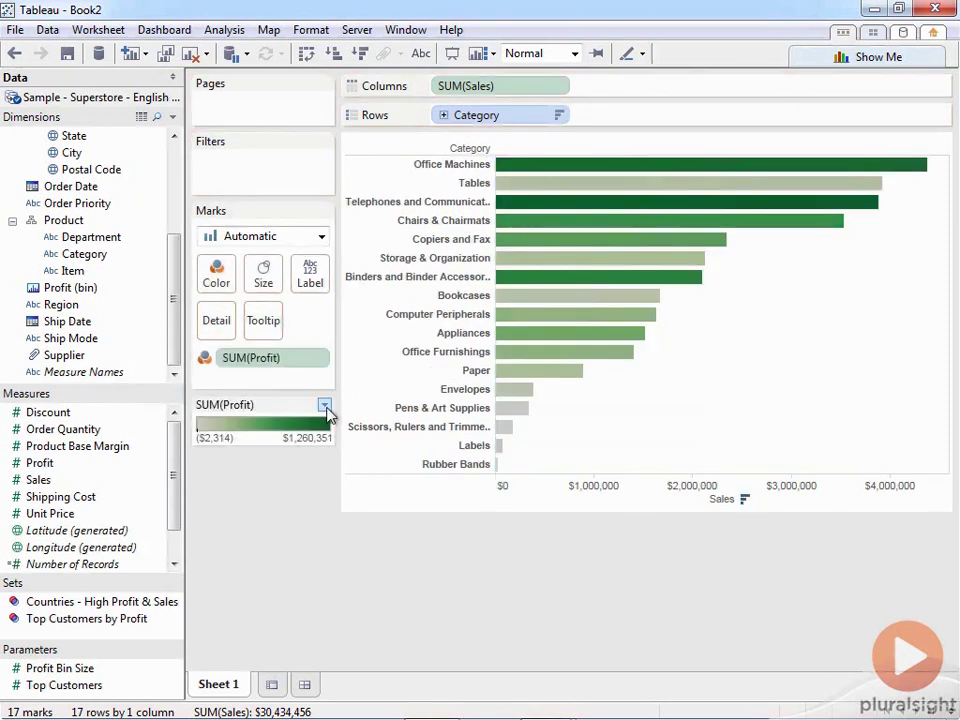
Step: Change the Profit colour palette to Orange-Blue Diverging
click(324, 406)
click(319, 428)
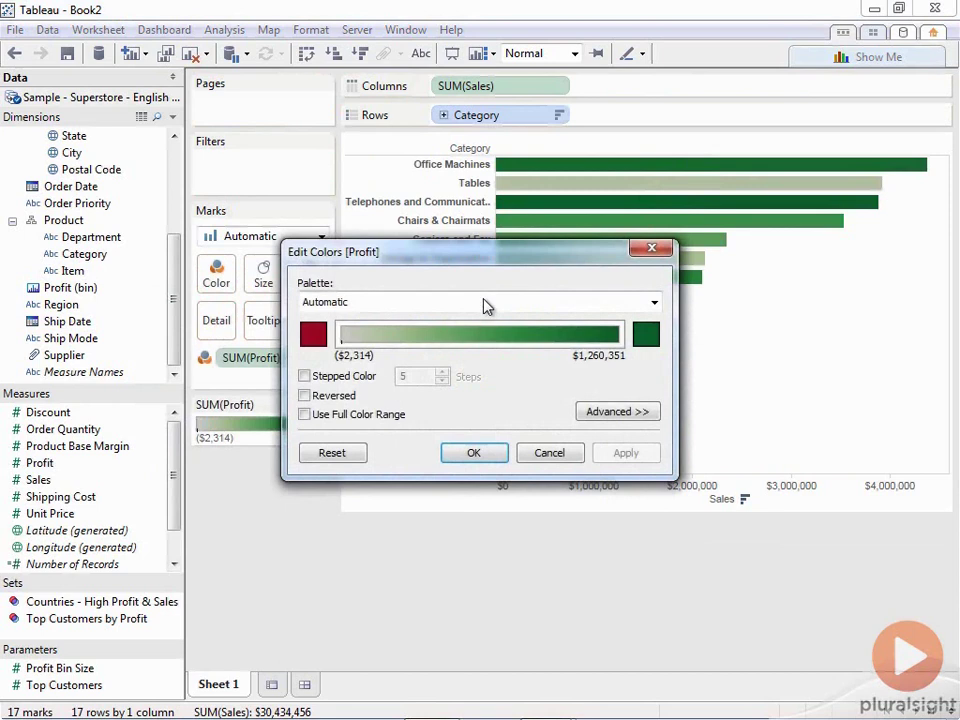
click(487, 306)
click(504, 251)
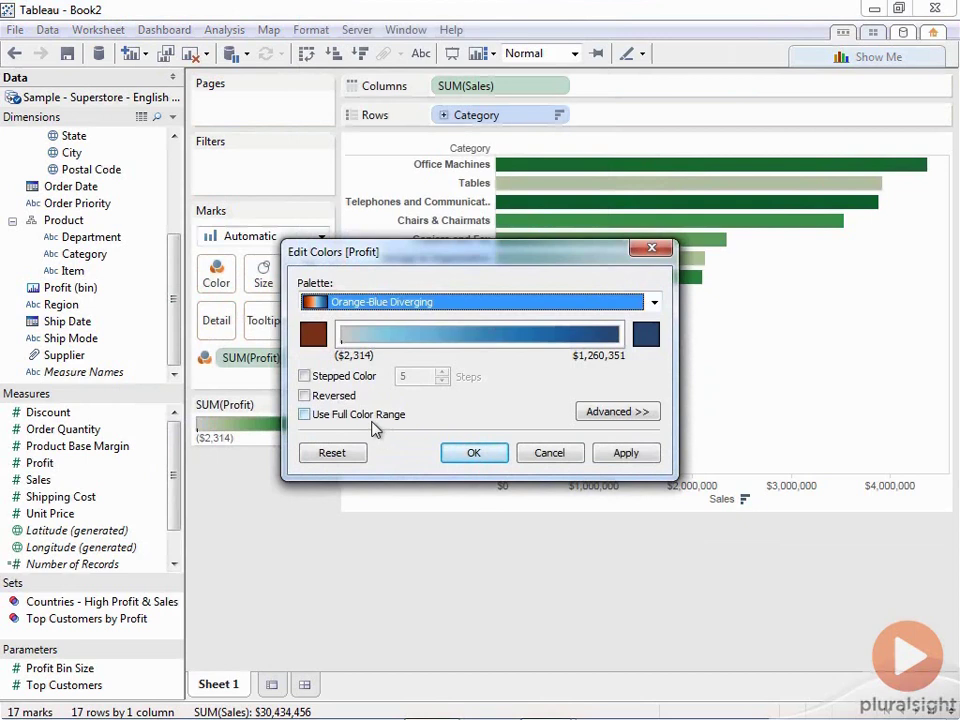
click(463, 457)
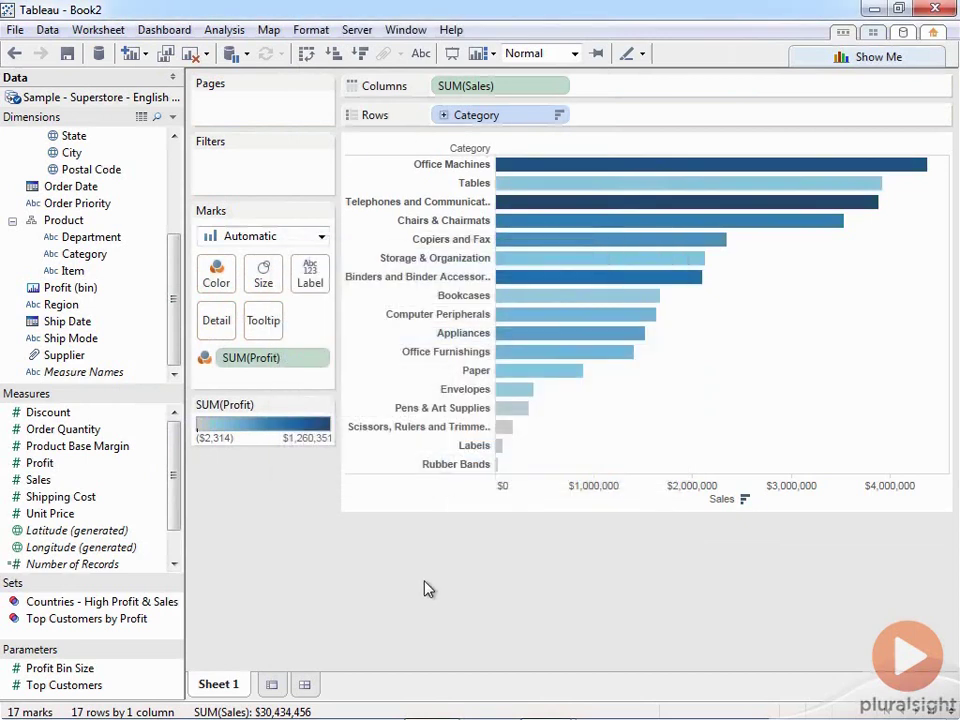
Step: Rename the sheet to 'Category Sales'
double_click(220, 688)
text(Category Sales)
key(Return)
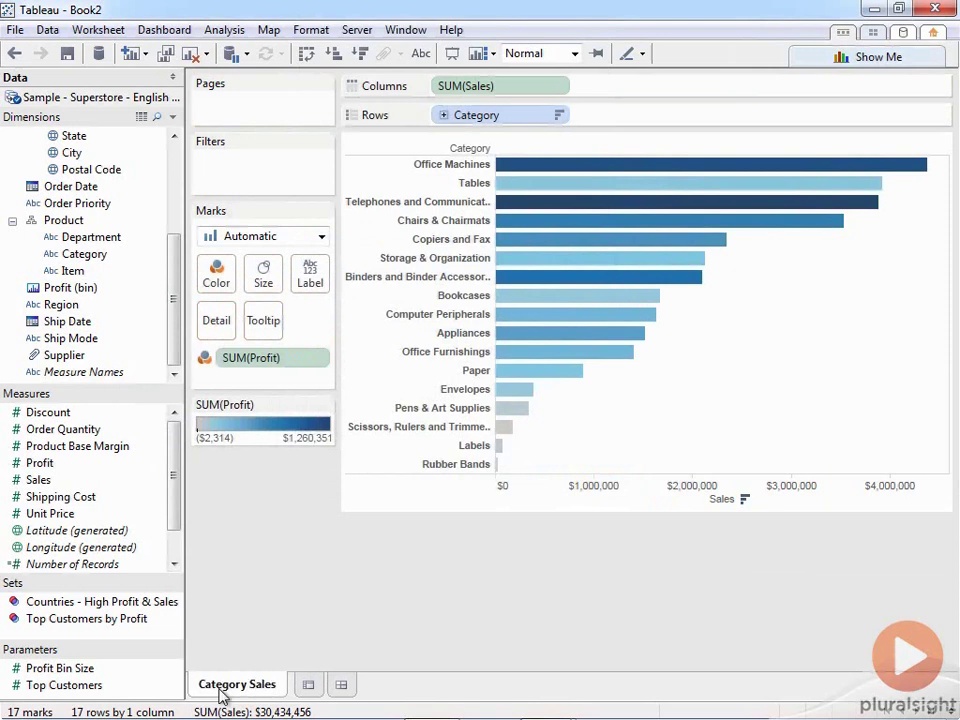
Step: Add a new worksheet named 'Trend'
click(306, 686)
double_click(315, 690)
text(Trend)
key(Return)
Step: Plot Sales by Order Date as a continuous monthly line
drag(70, 186, 525, 86)
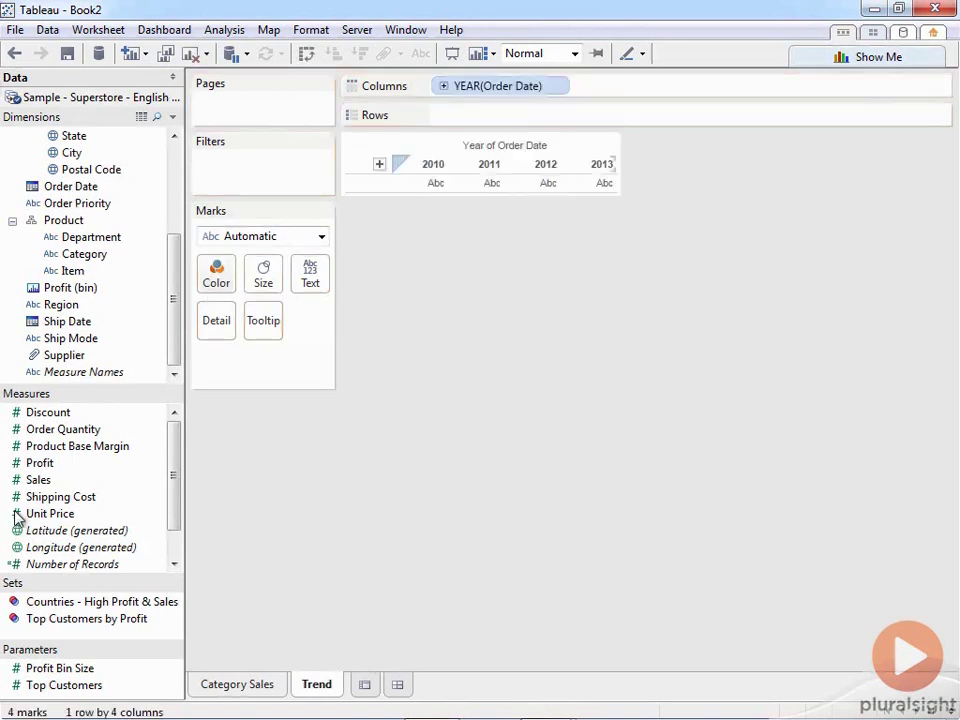
drag(36, 482, 587, 124)
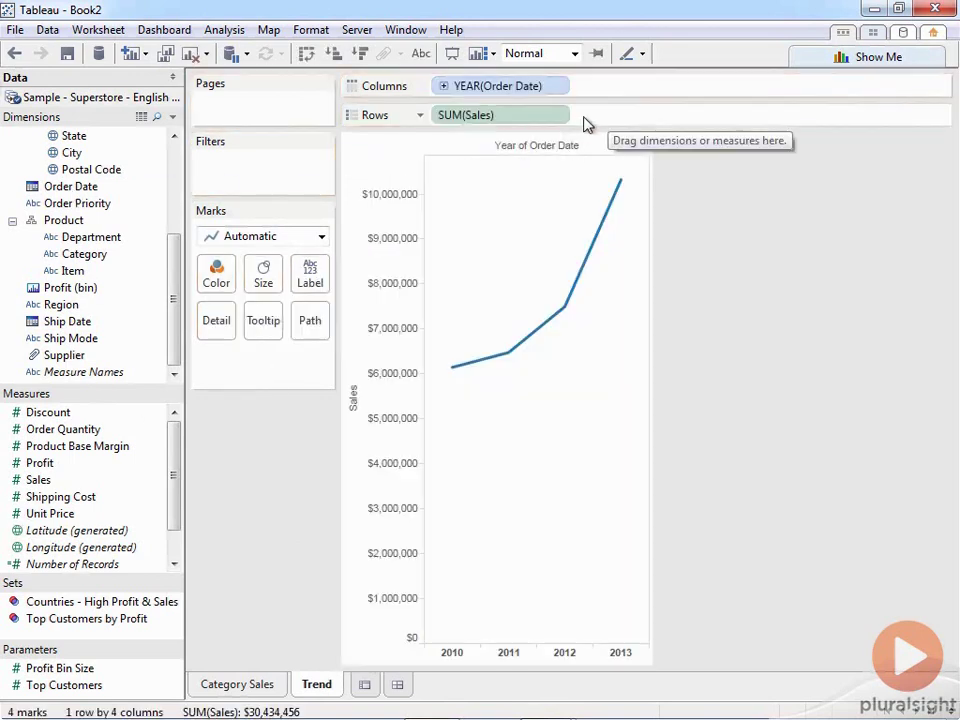
click(560, 86)
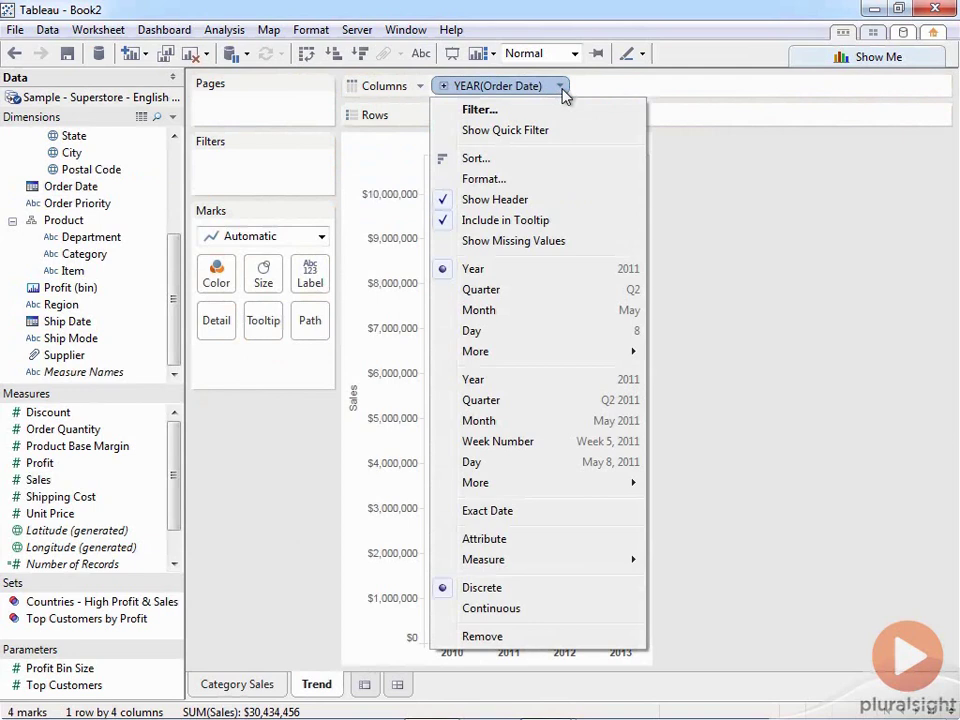
click(542, 422)
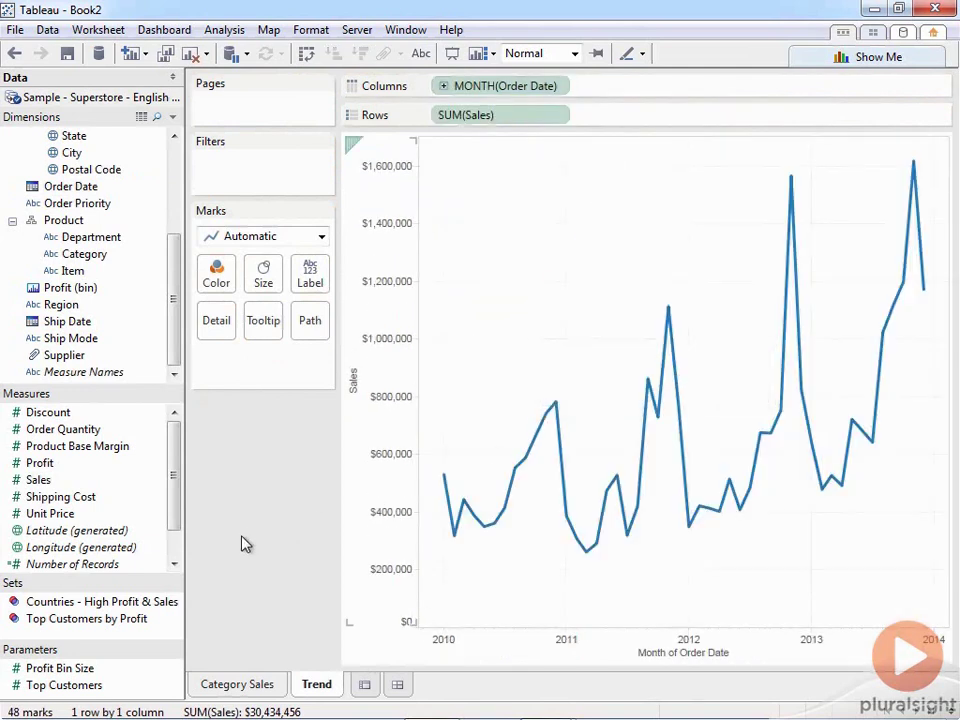
Step: Show a forecast on the sales line
right_click(574, 231)
mouse_move(651, 377)
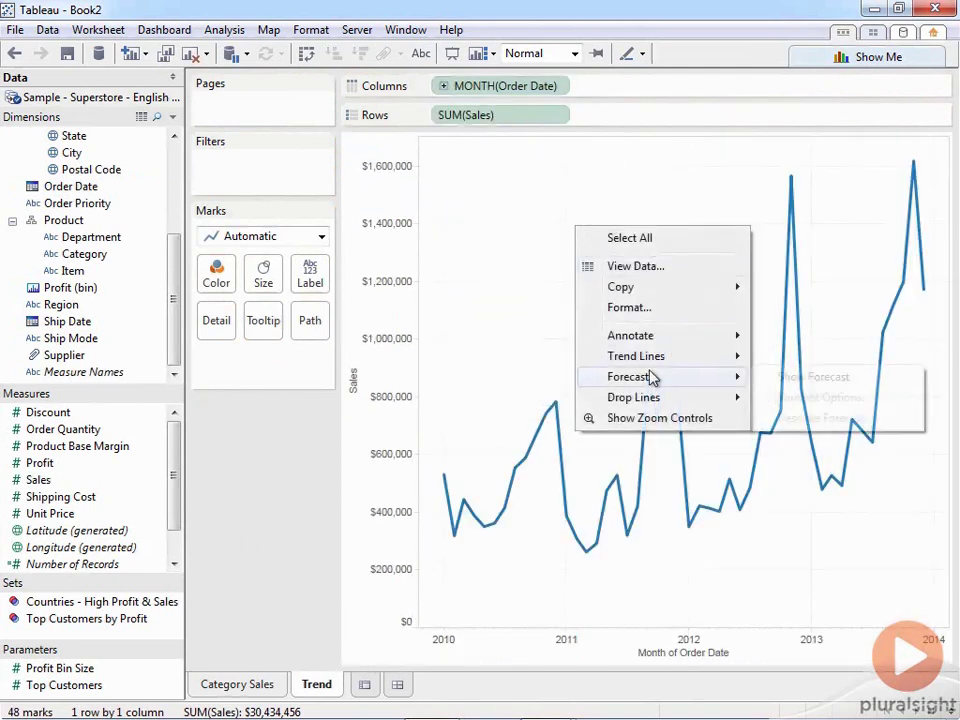
click(795, 380)
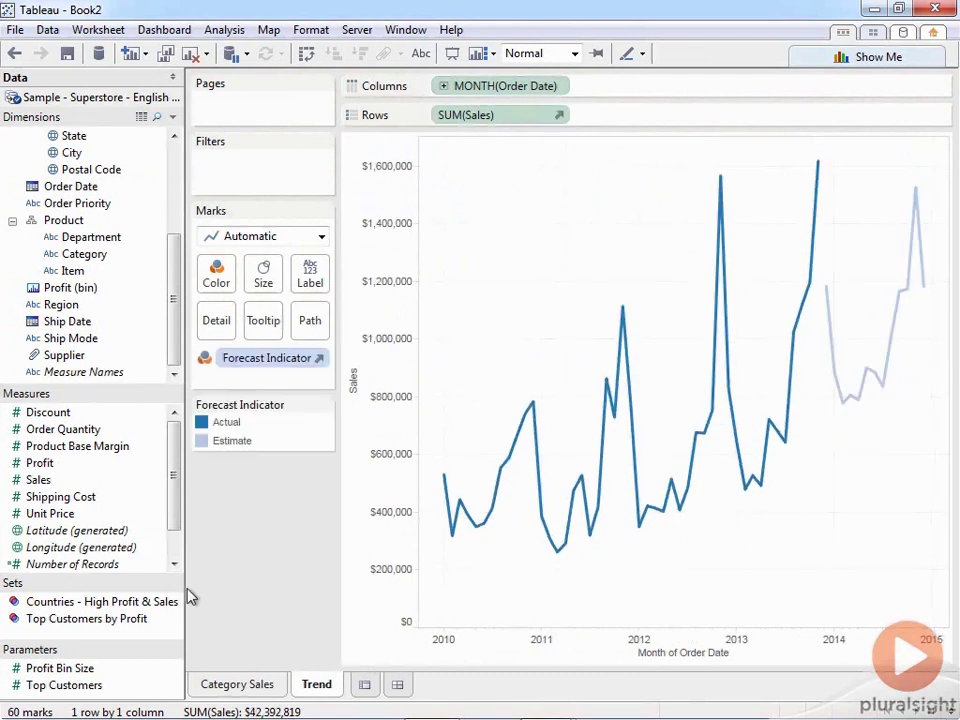
Step: Add a new worksheet named 'Map'
click(363, 690)
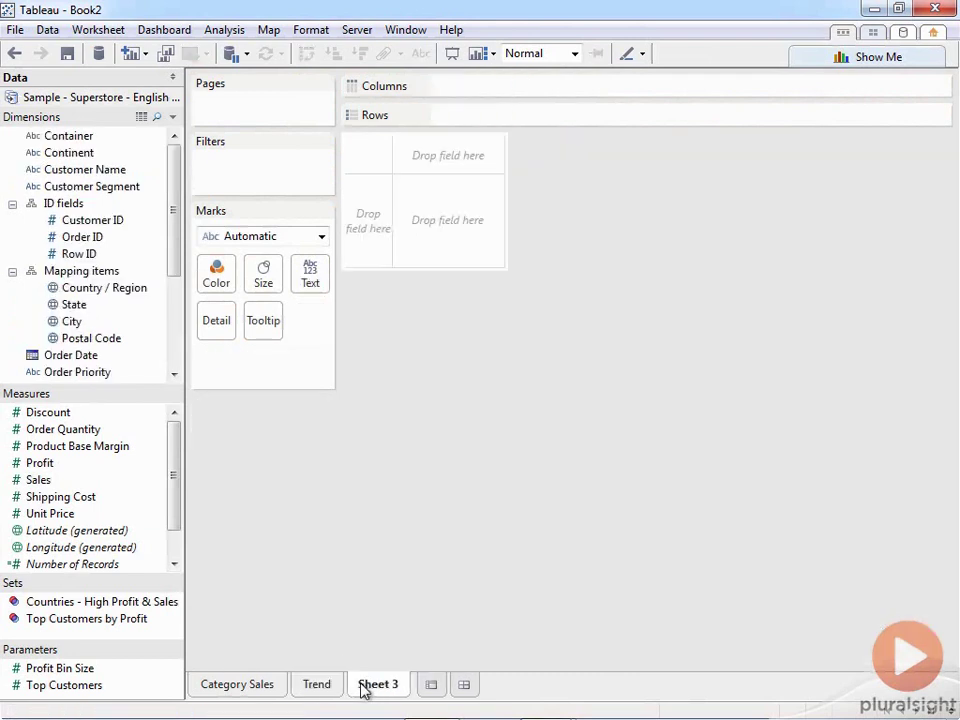
double_click(377, 688)
text(Map)
key(Return)
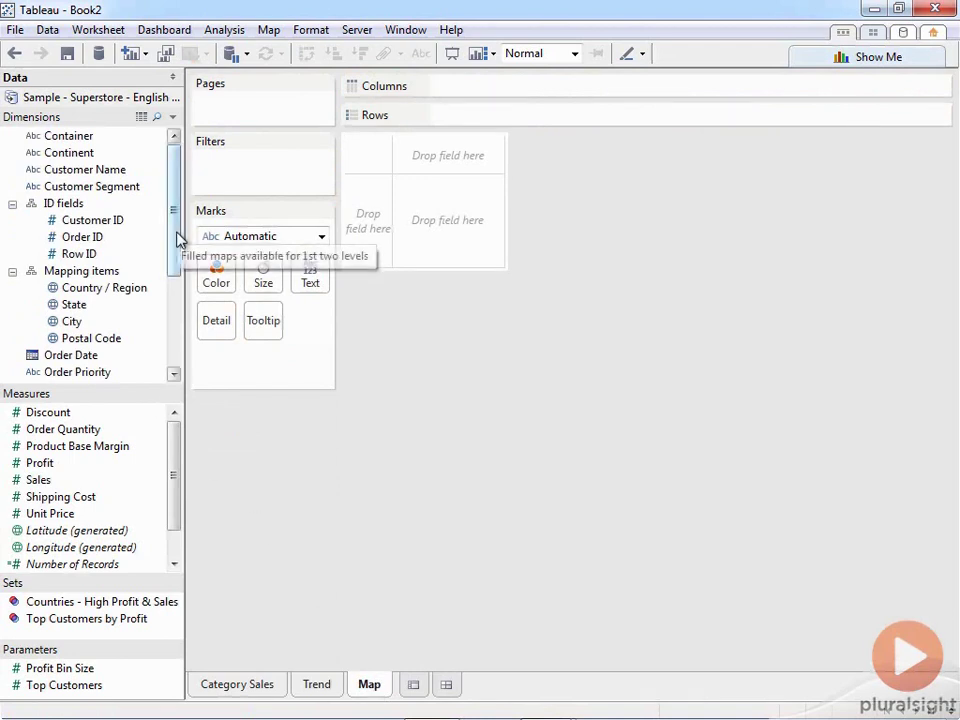
Step: Map Country / Region filled by Profit in Orange-Blue Diverging colours
double_click(104, 290)
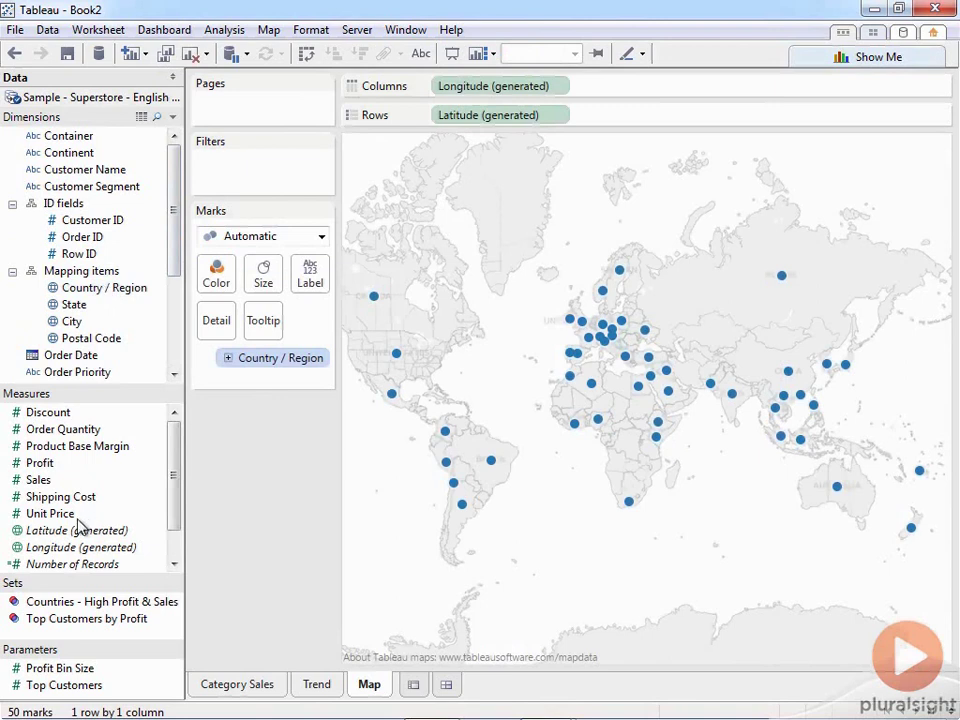
mouse_move(38, 465)
mouse_down()
mouse_move(214, 304)
mouse_move(216, 272)
mouse_move(222, 277)
mouse_up()
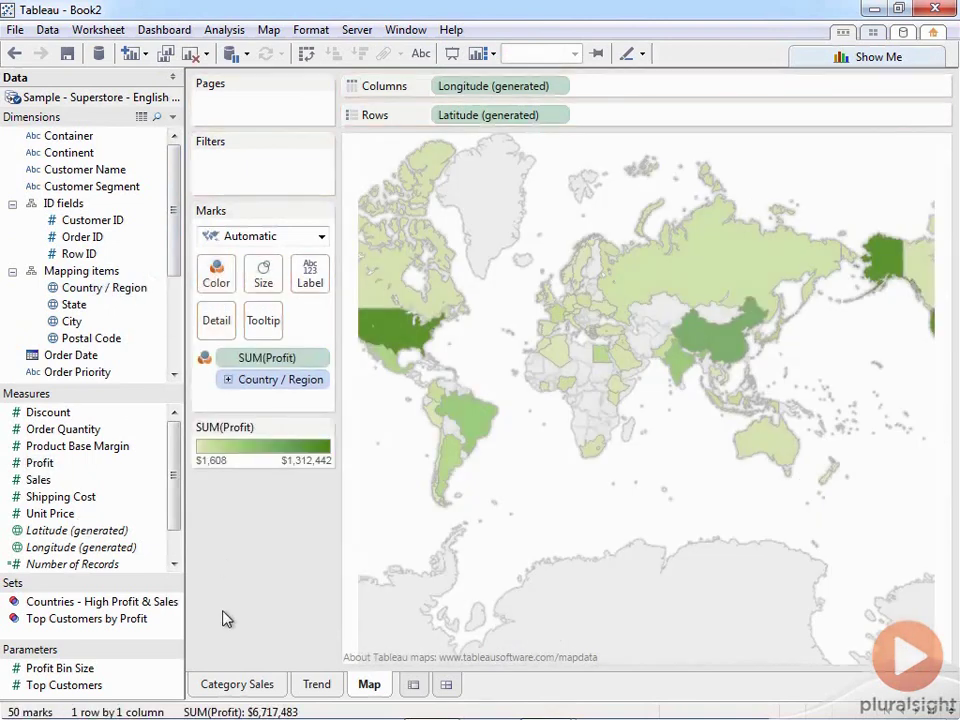
click(330, 432)
click(321, 444)
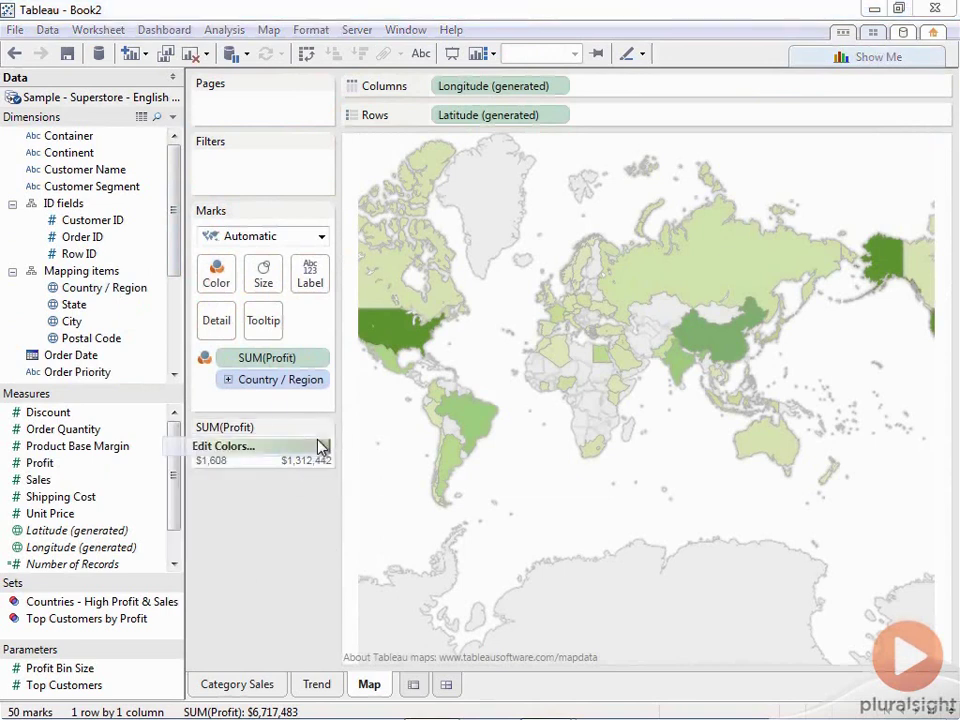
click(555, 302)
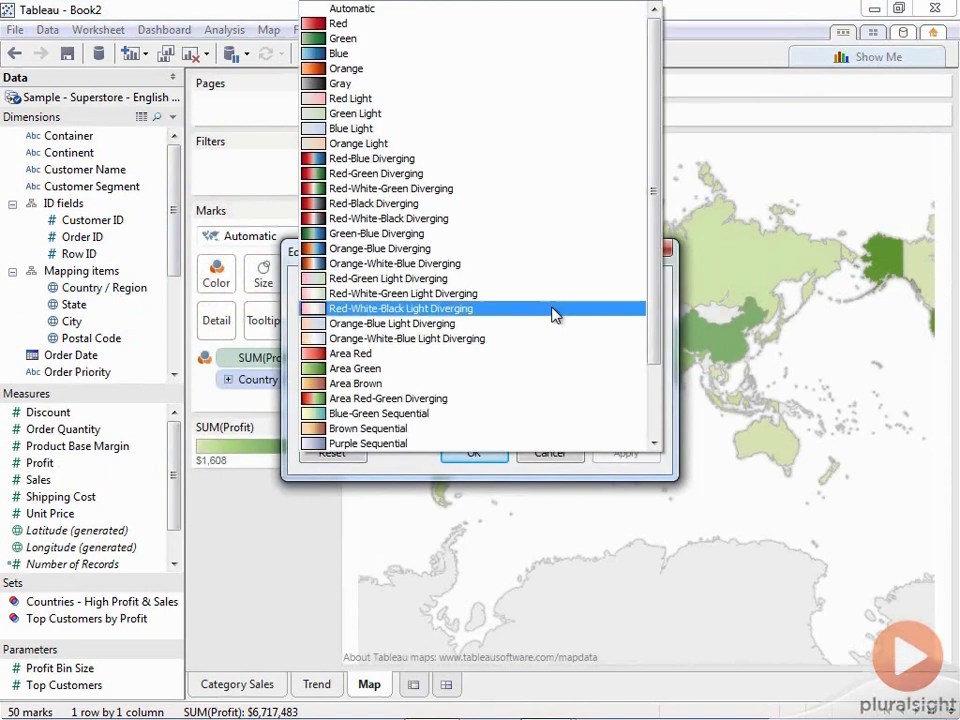
click(553, 249)
click(634, 456)
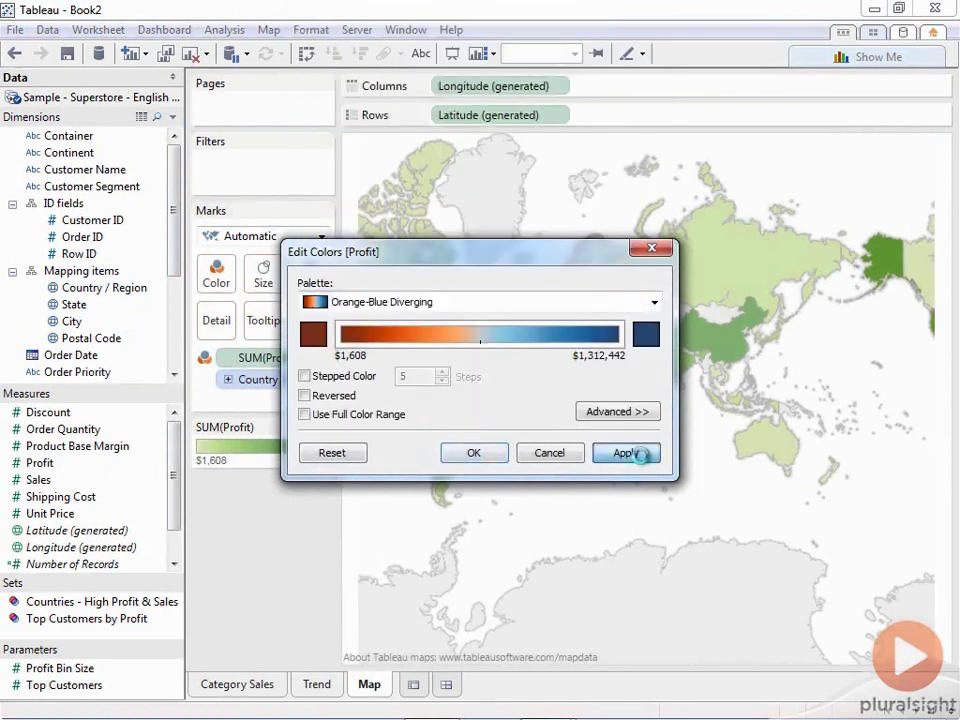
click(473, 455)
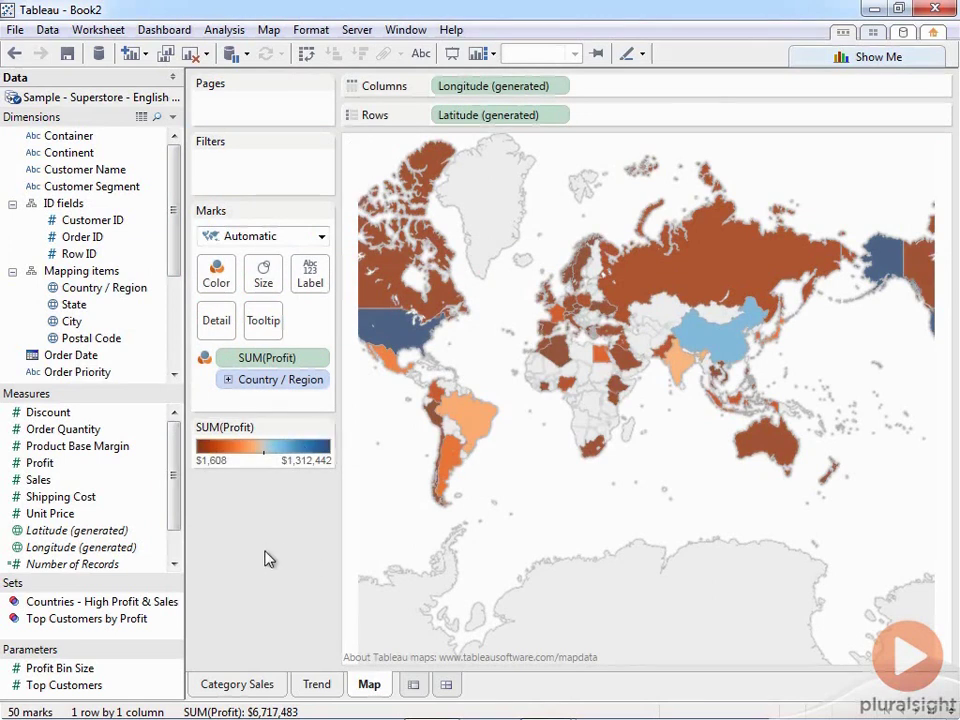
click(413, 685)
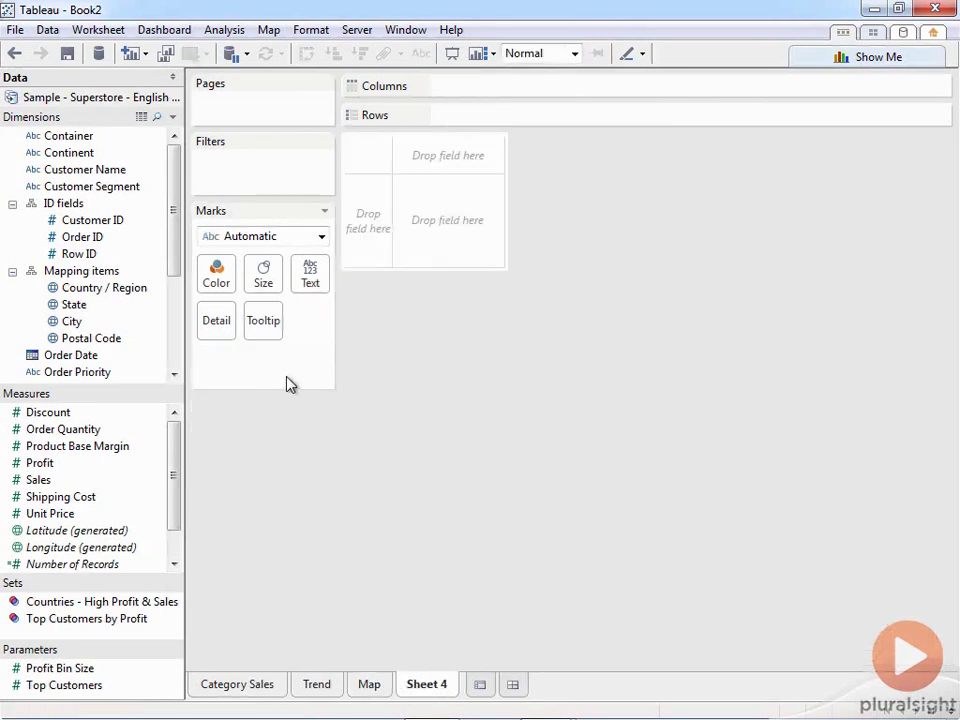
Step: Select Customer Segment and Sales and build a treemap from Show Me
click(118, 176)
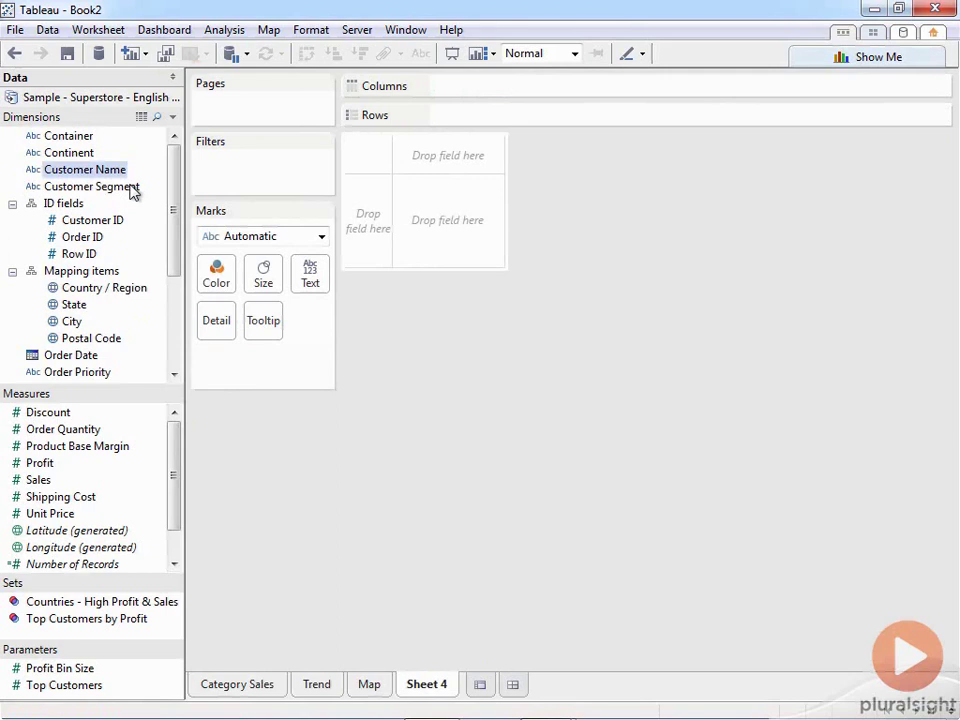
click(133, 191)
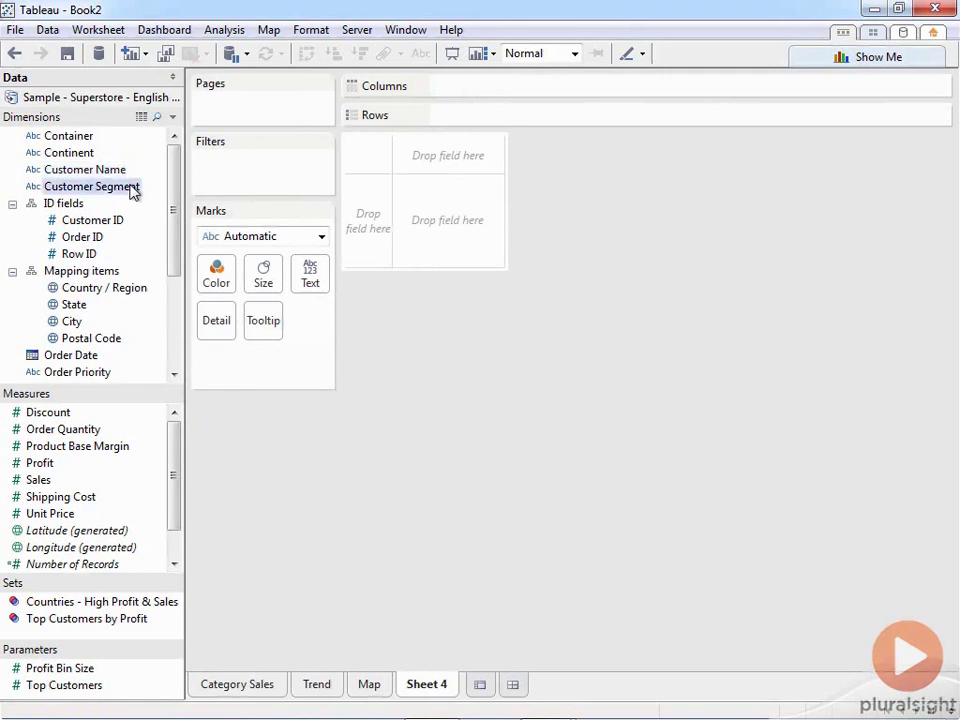
click(799, 58)
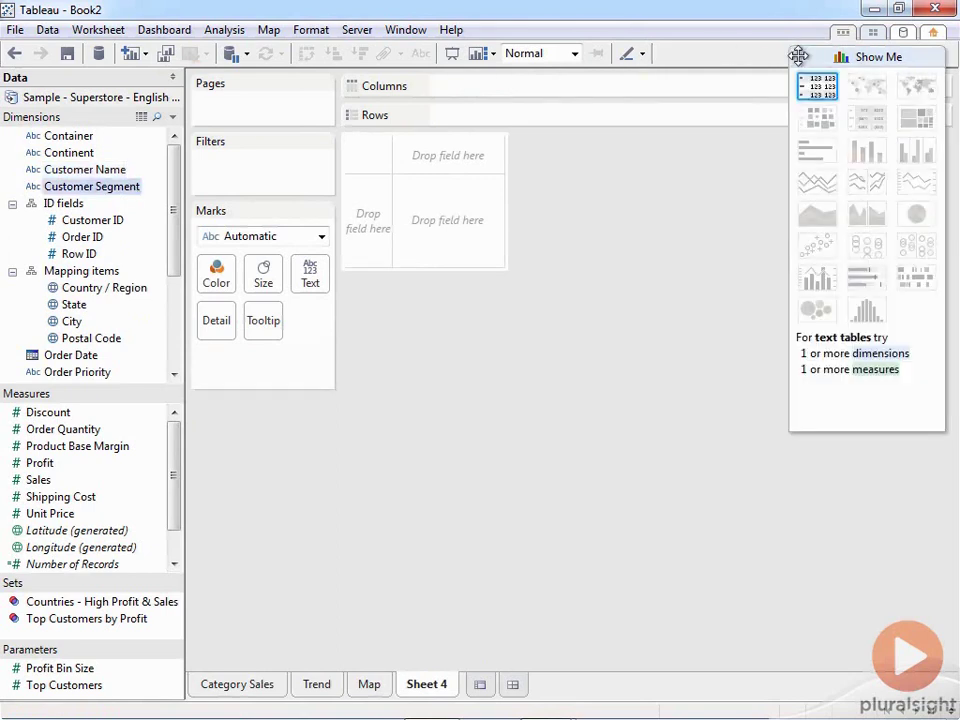
click(800, 58)
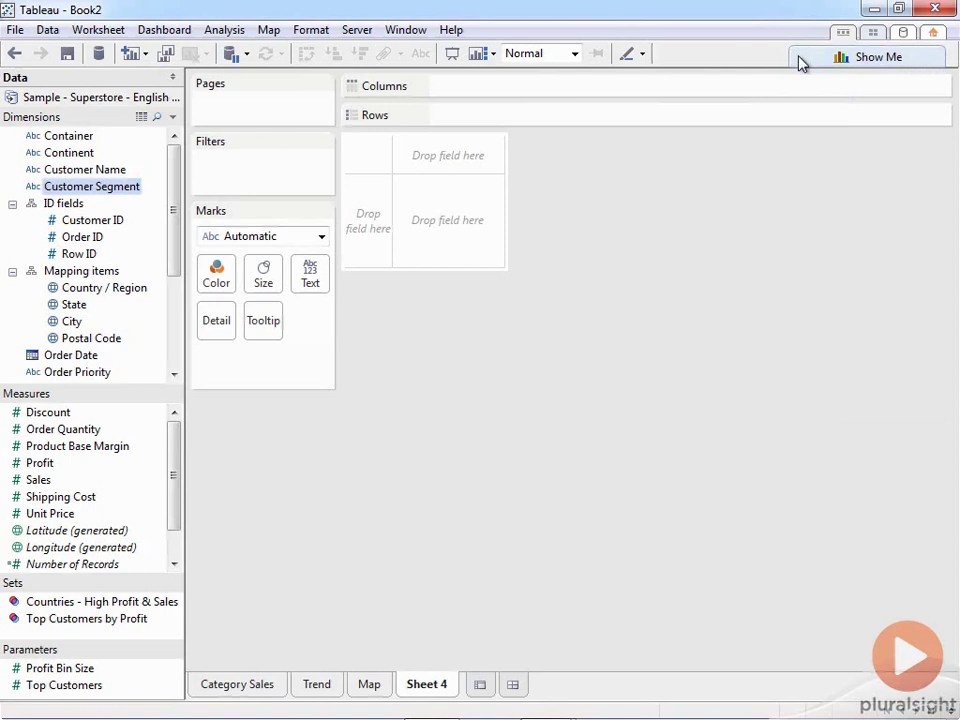
ctrl+click(38, 481)
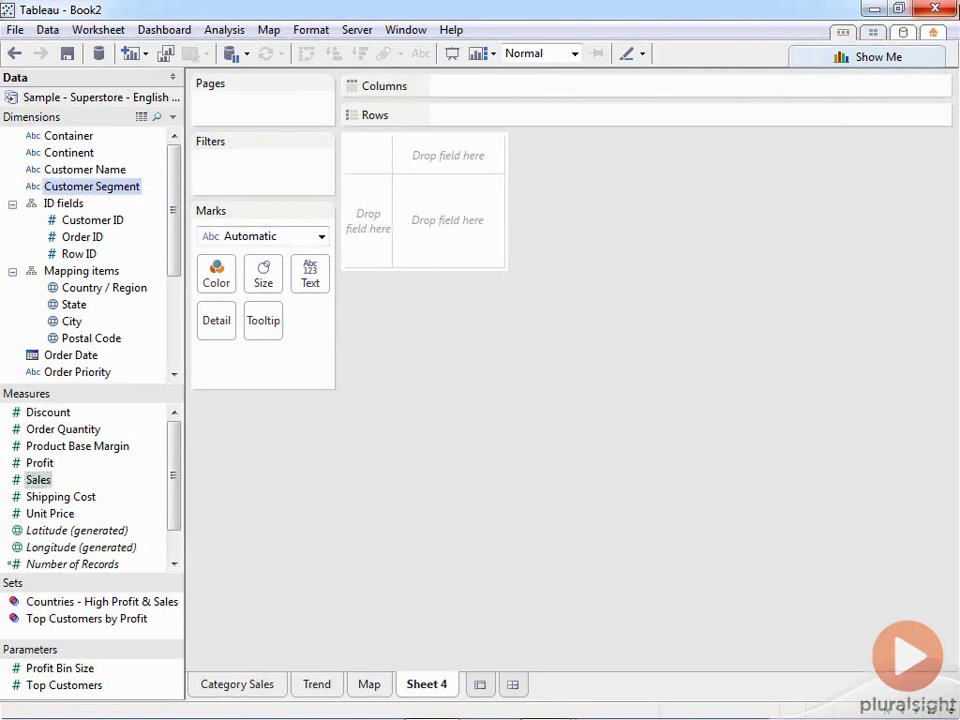
click(799, 58)
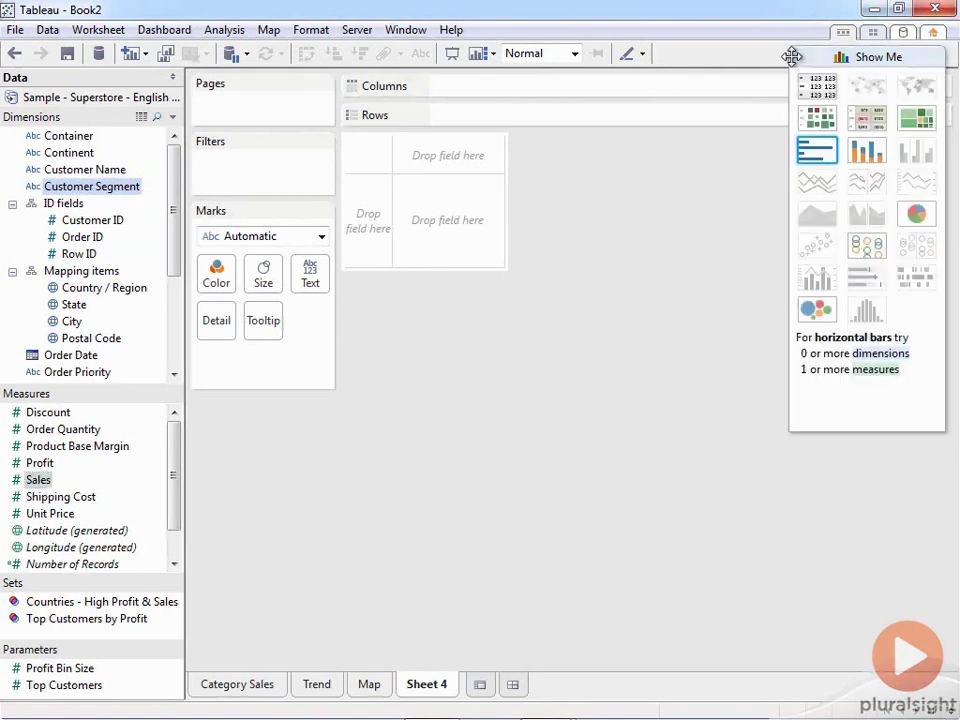
click(918, 120)
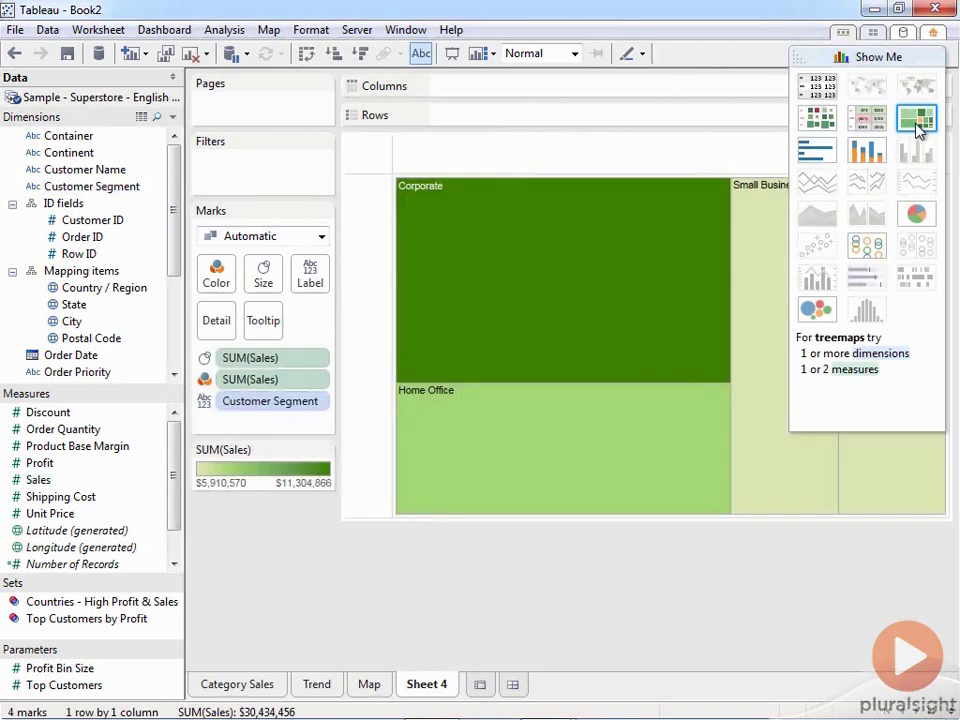
click(813, 63)
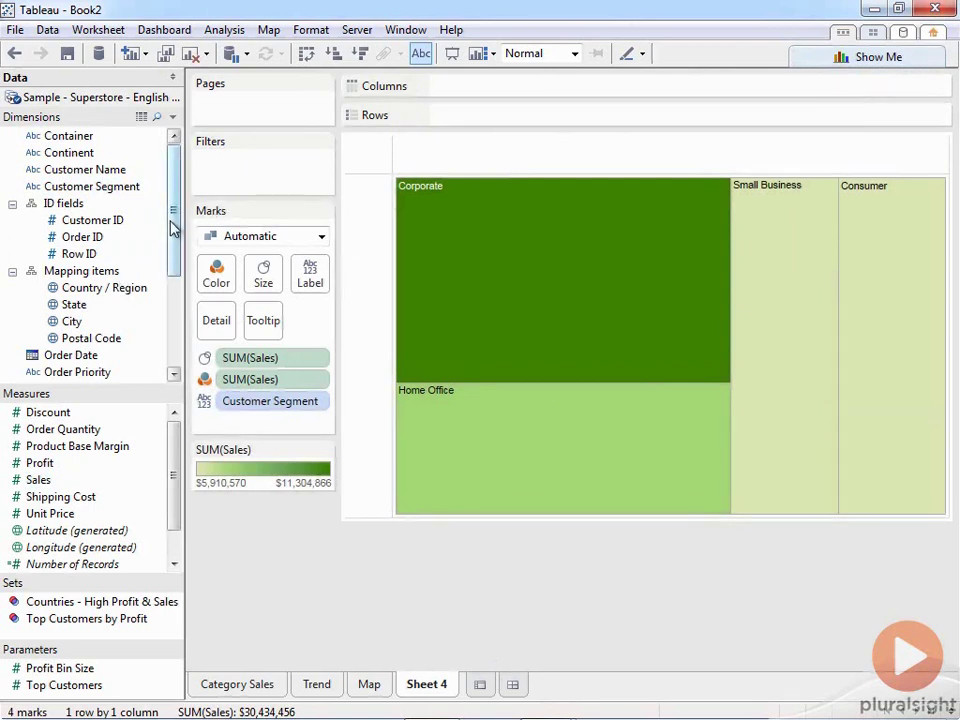
Step: Split the treemap by Category, colour it by Customer Segment, and label tiles with SUM(Sales)
drag(170, 228, 174, 311)
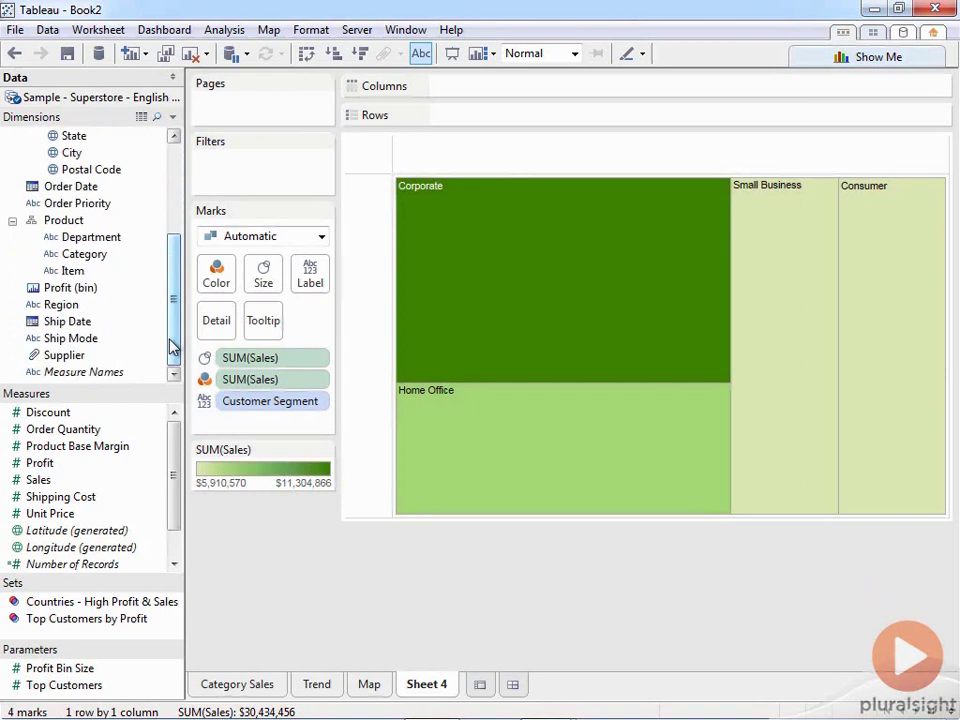
click(90, 255)
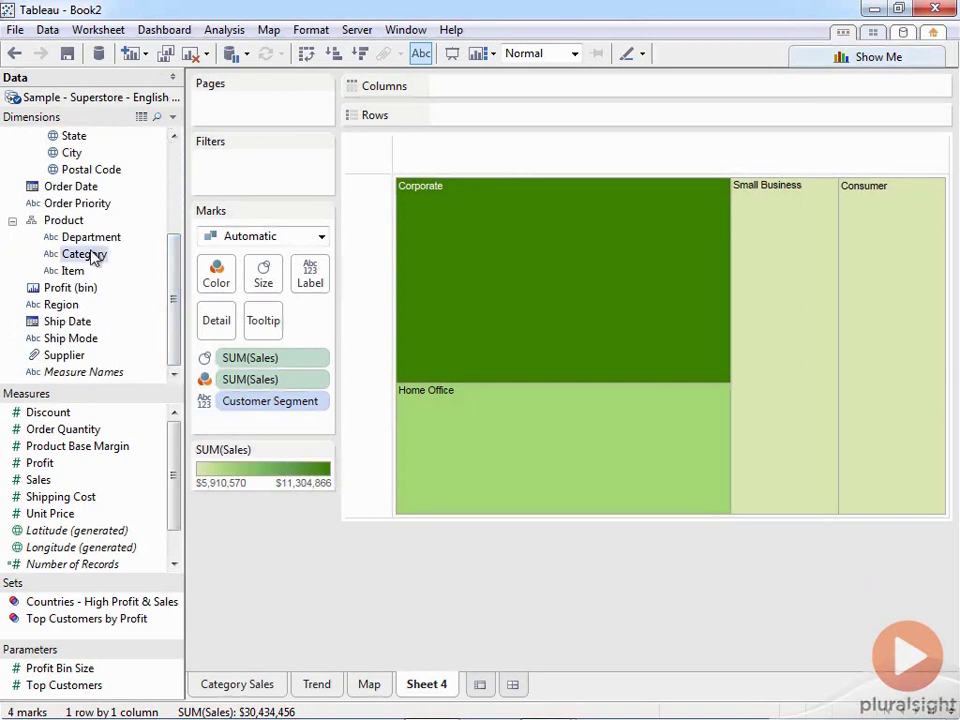
drag(90, 255, 309, 284)
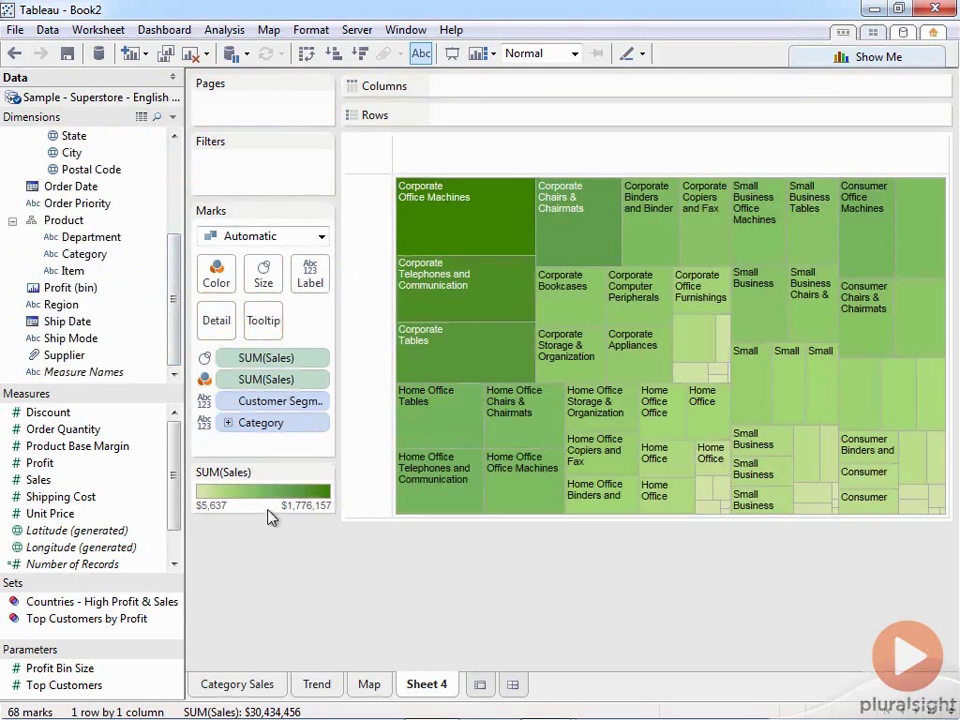
drag(272, 415, 215, 283)
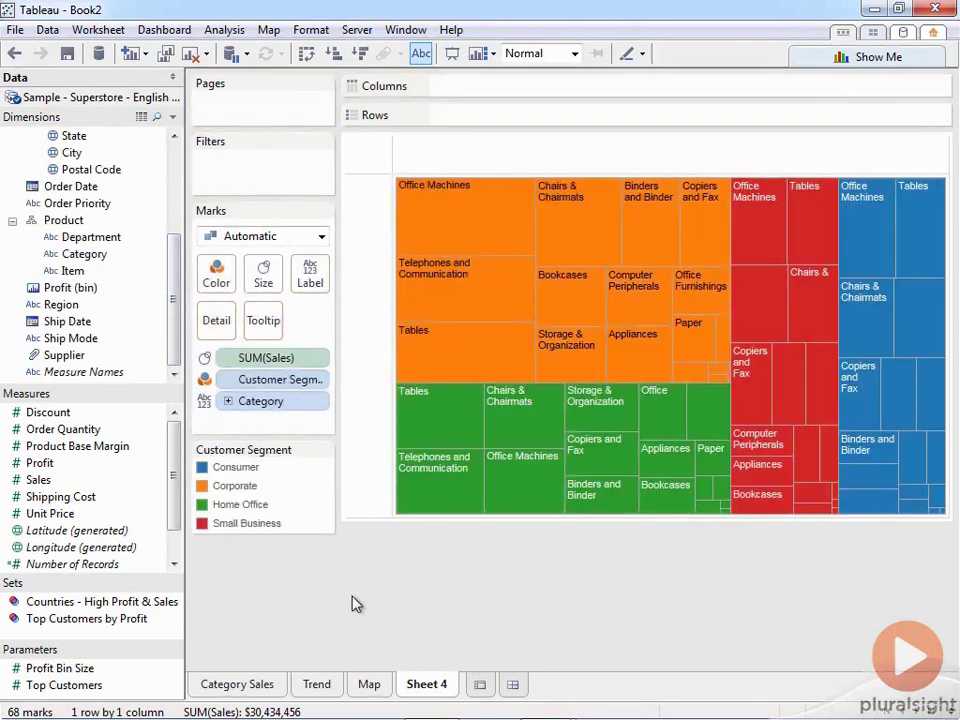
click(250, 492)
click(256, 505)
click(253, 505)
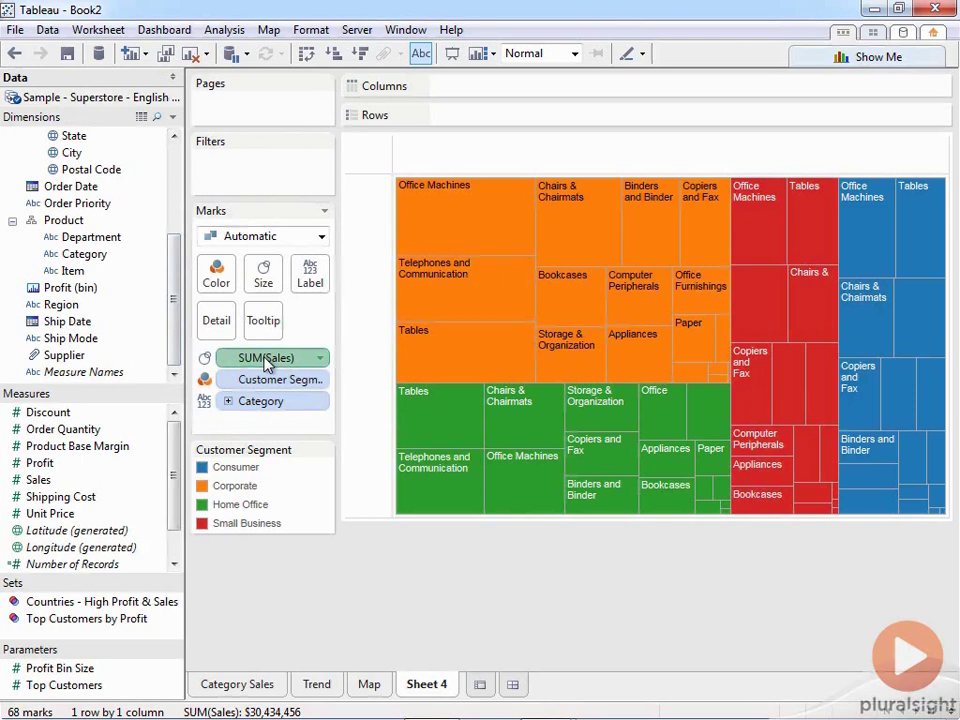
drag(266, 362, 310, 280)
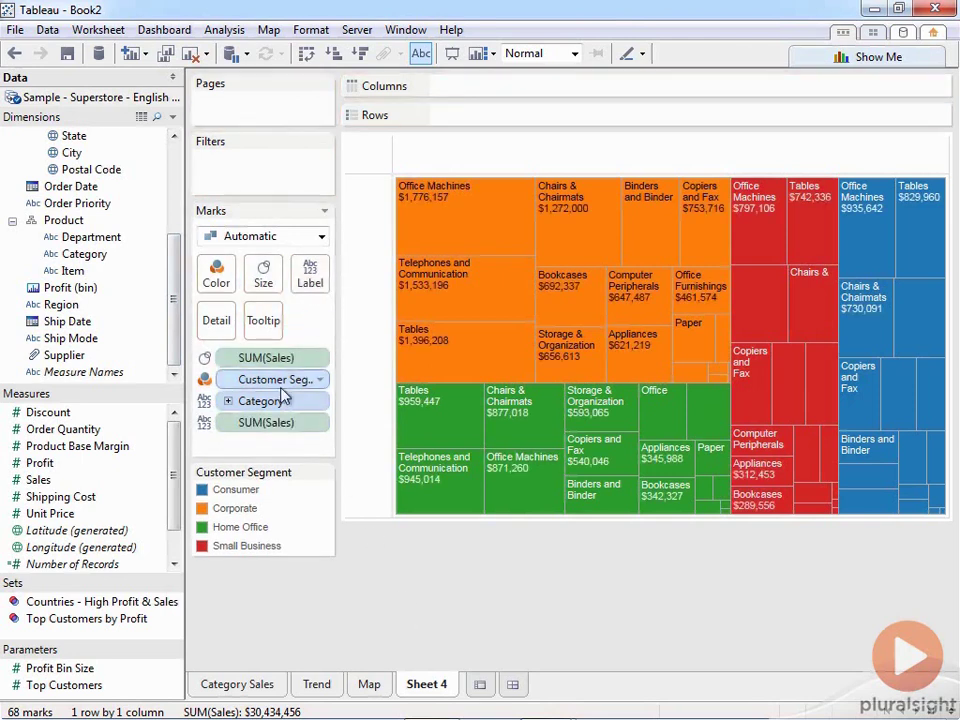
click(318, 422)
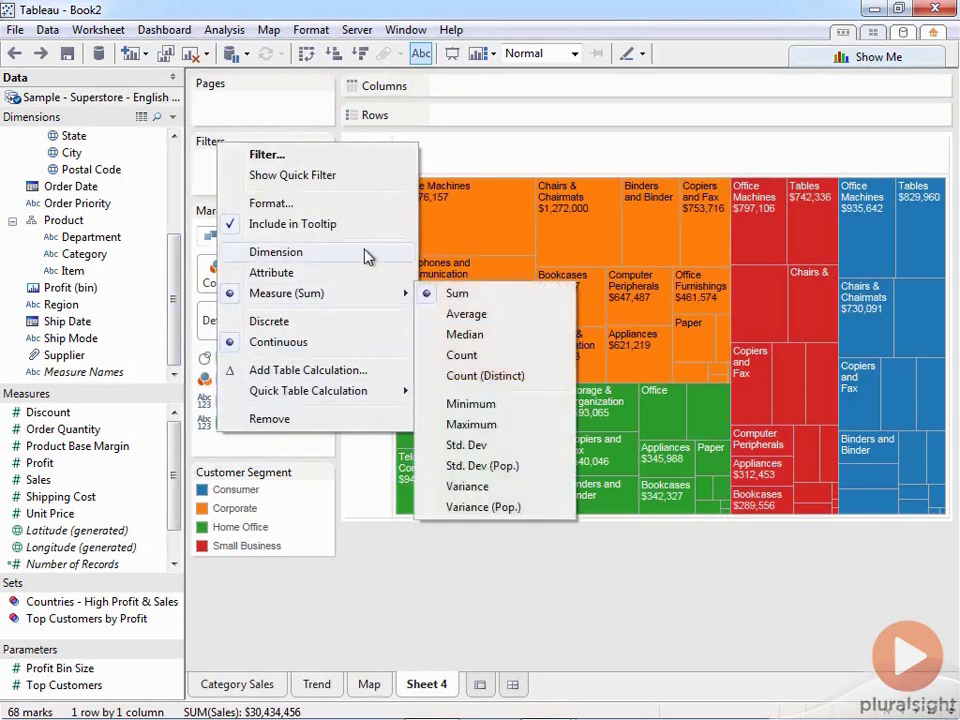
Step: Format the sales labels as Currency (Custom) in Thousands (K) with one decimal place
click(367, 206)
click(168, 224)
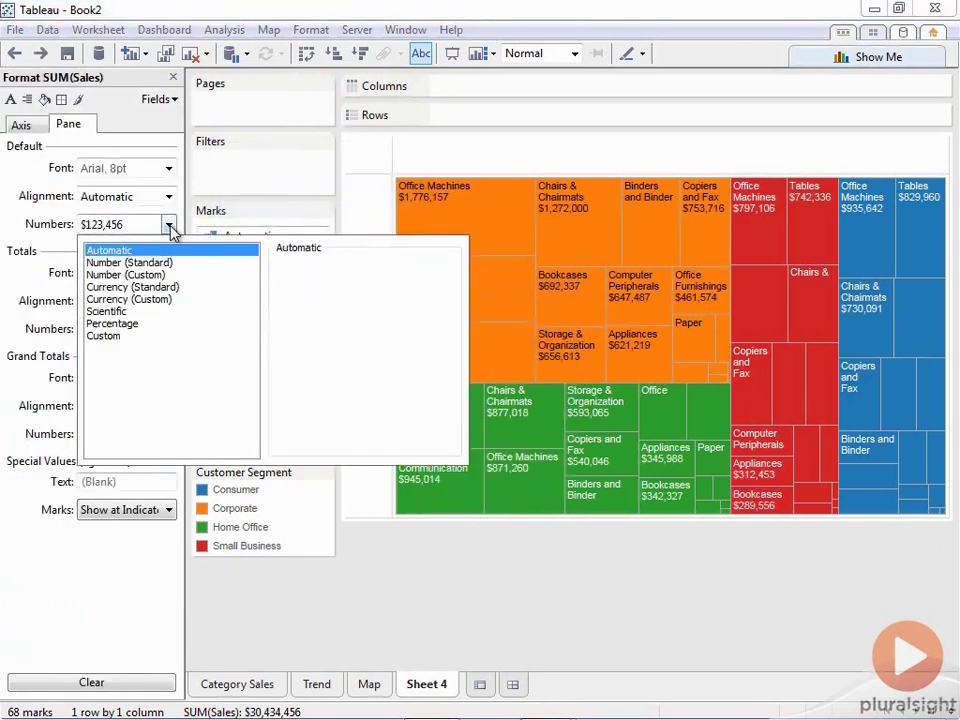
click(125, 299)
click(340, 330)
click(339, 354)
click(340, 371)
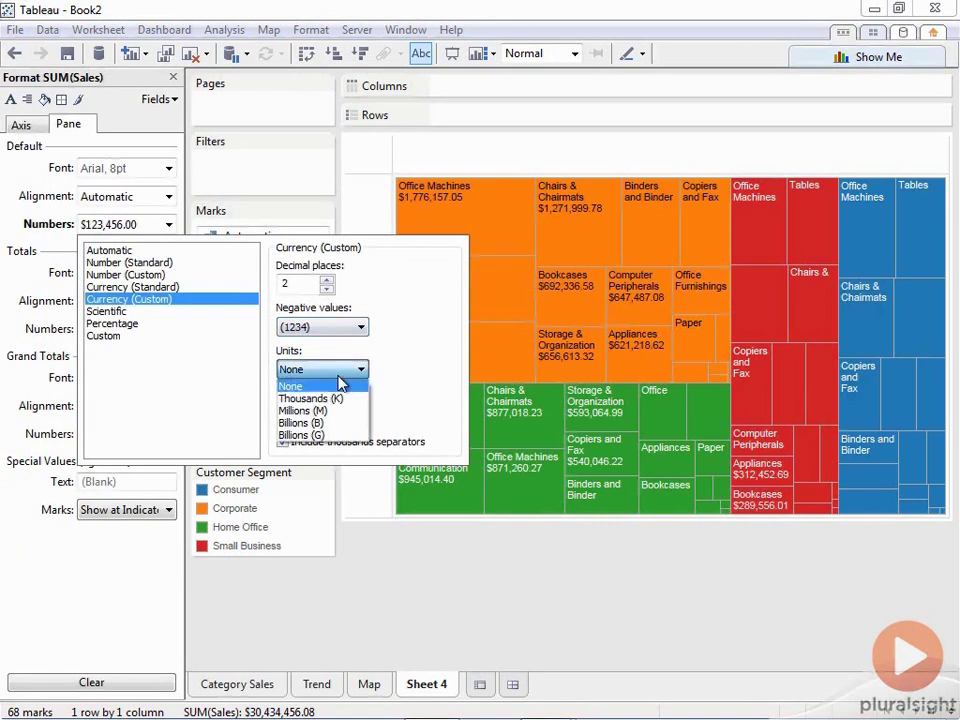
click(310, 398)
click(327, 289)
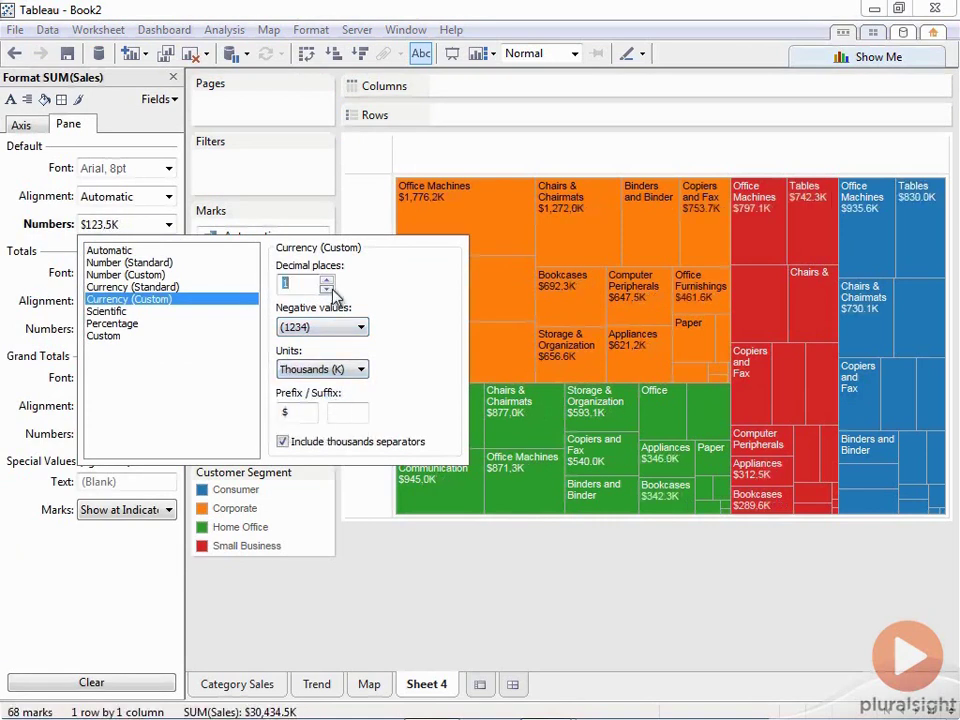
click(466, 560)
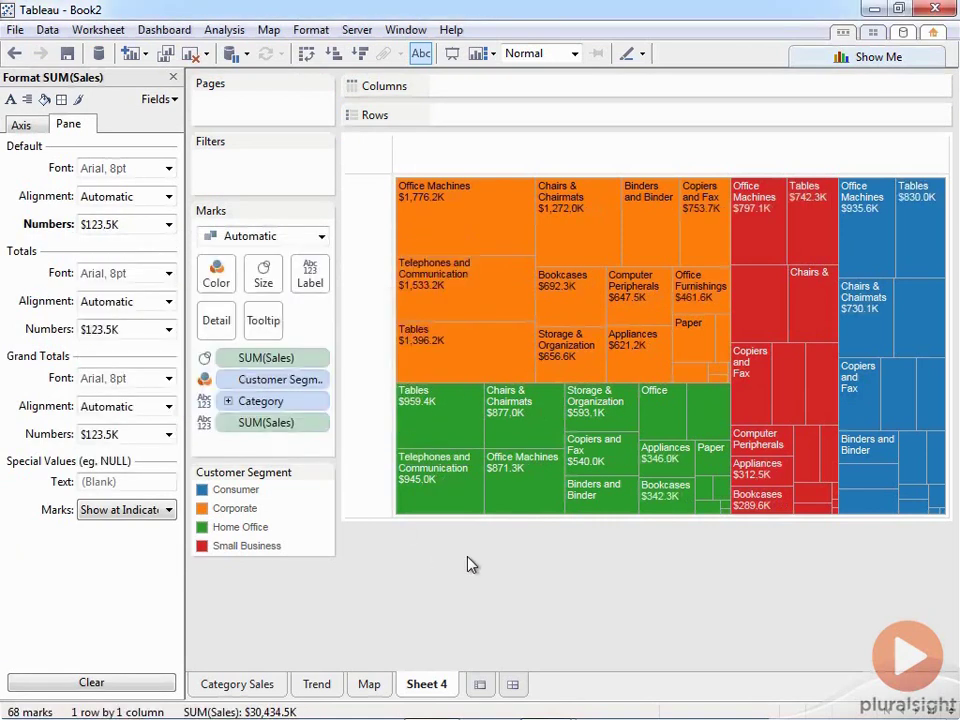
click(173, 78)
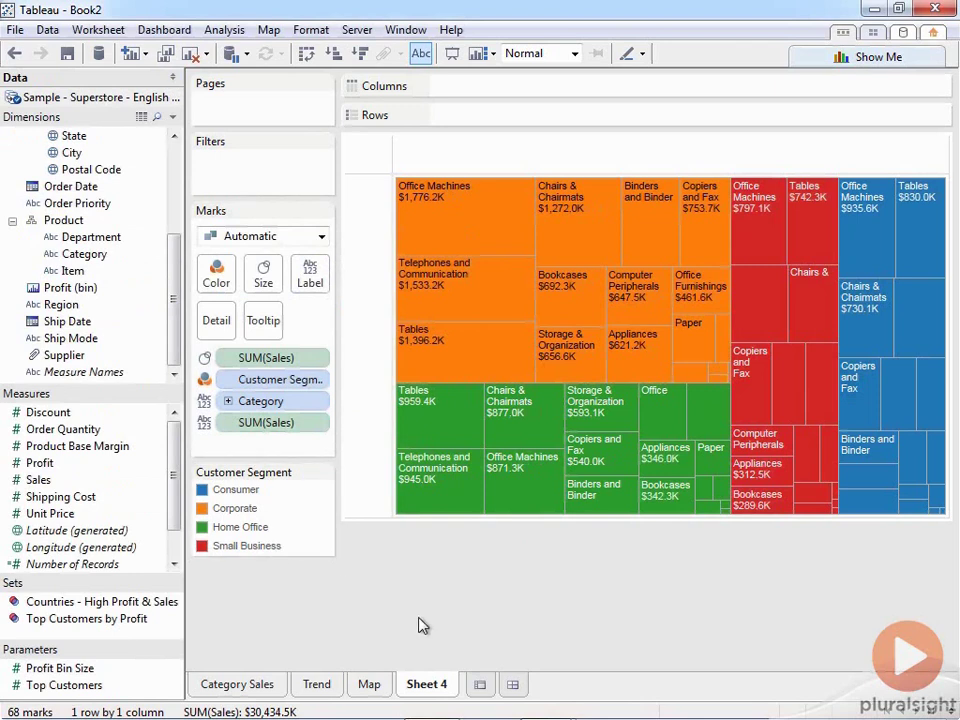
Step: Rename Sheet 4 to 'Treemap'
double_click(425, 689)
text(Treemap)
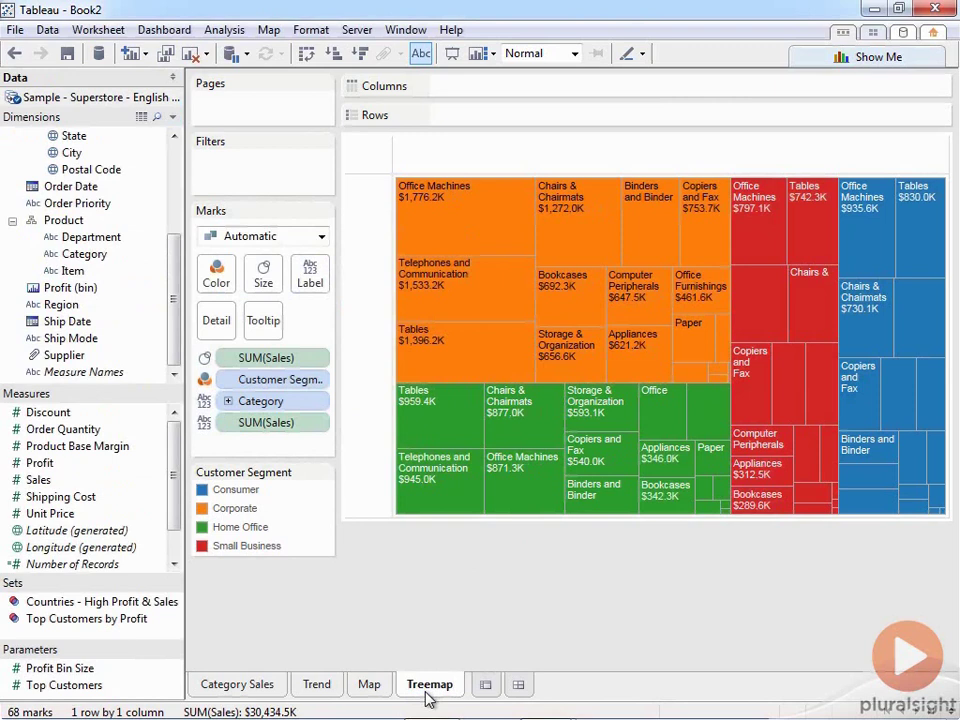
click(210, 690)
Step: Review the Trend, Map and Treemap sheets in turn
click(333, 690)
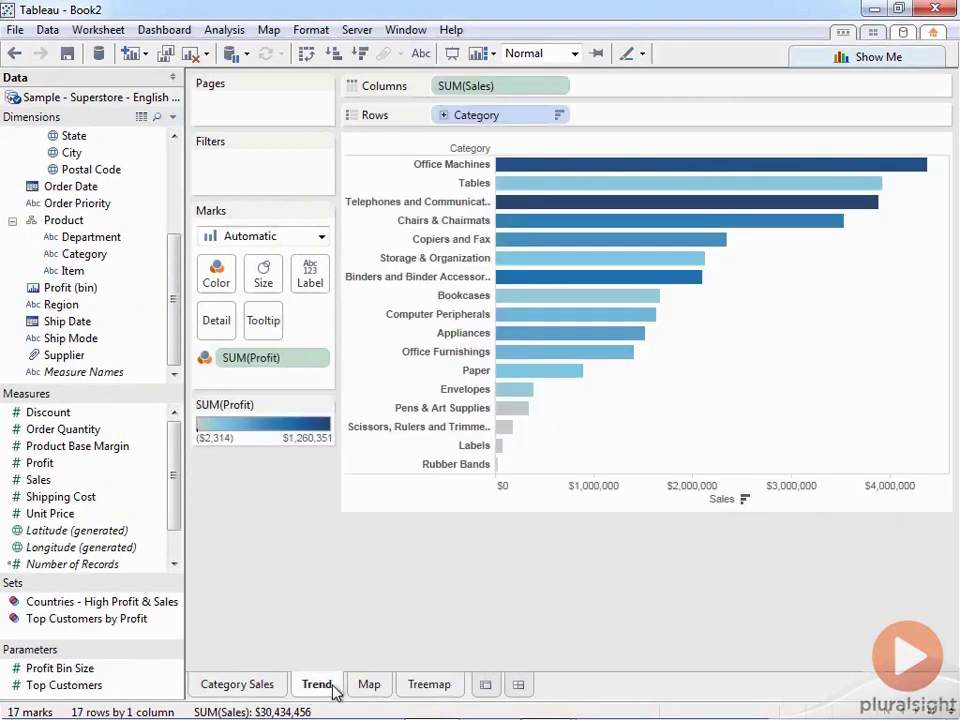
click(369, 686)
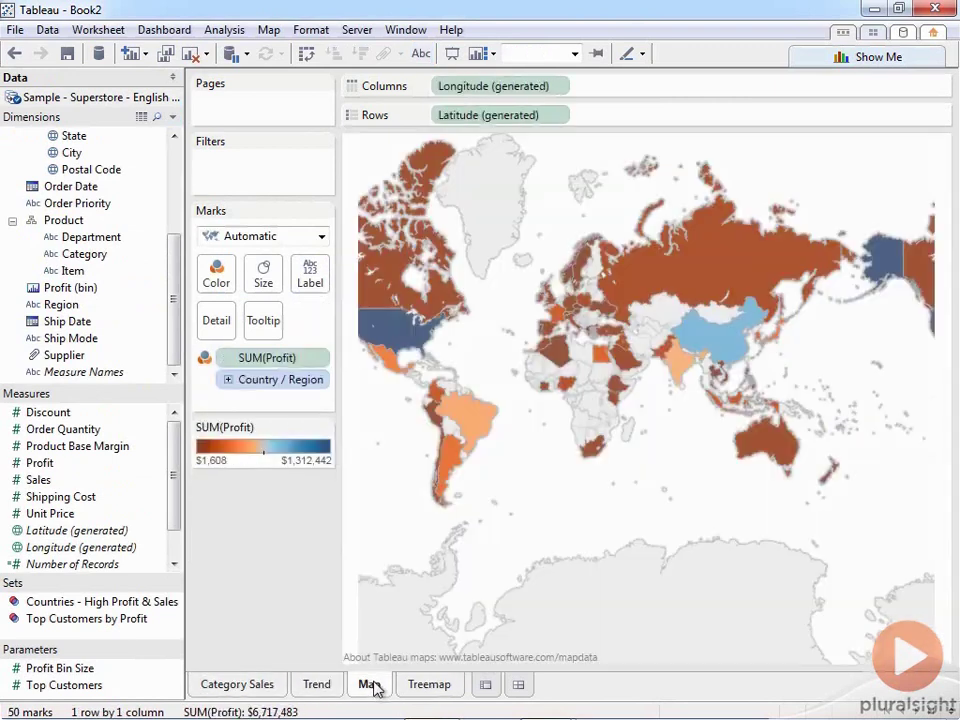
click(425, 686)
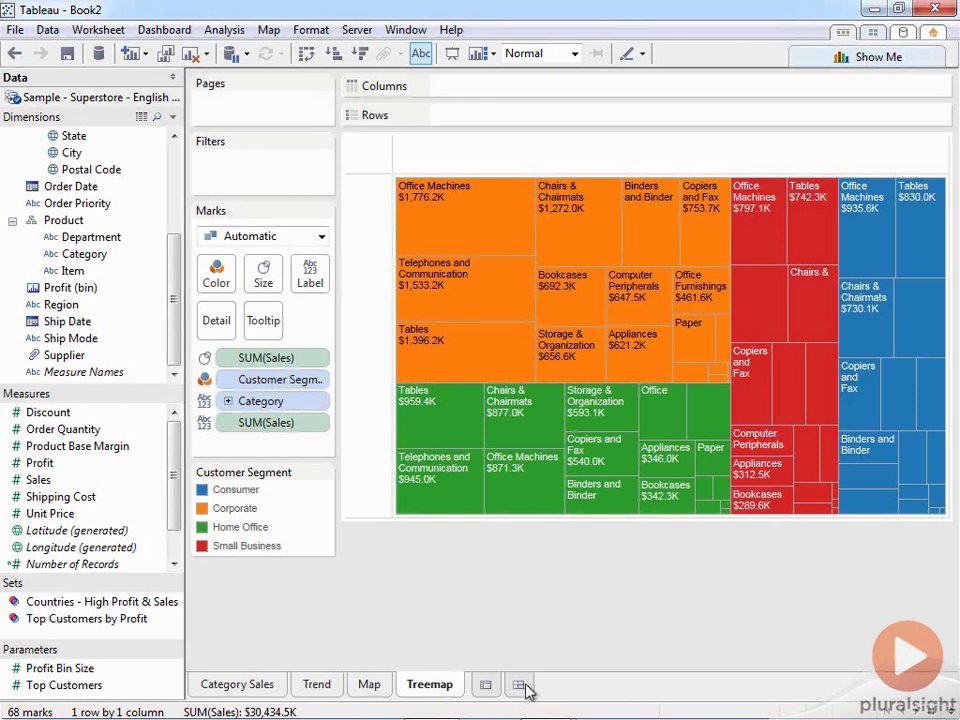
click(519, 686)
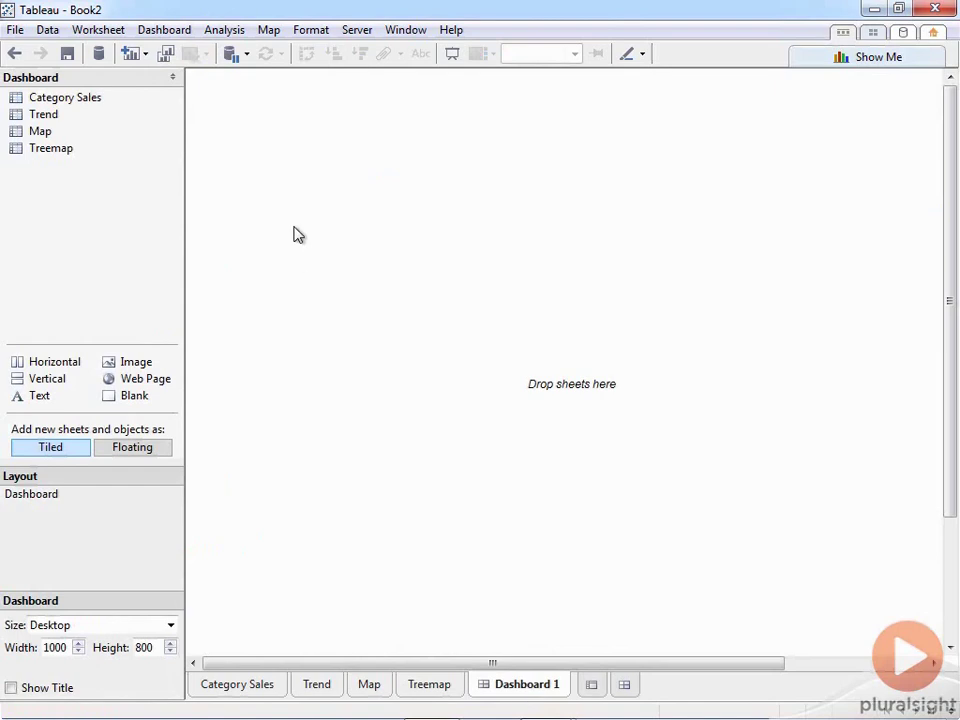
Step: Name the new dashboard 'Sales Dashboard'
click(165, 30)
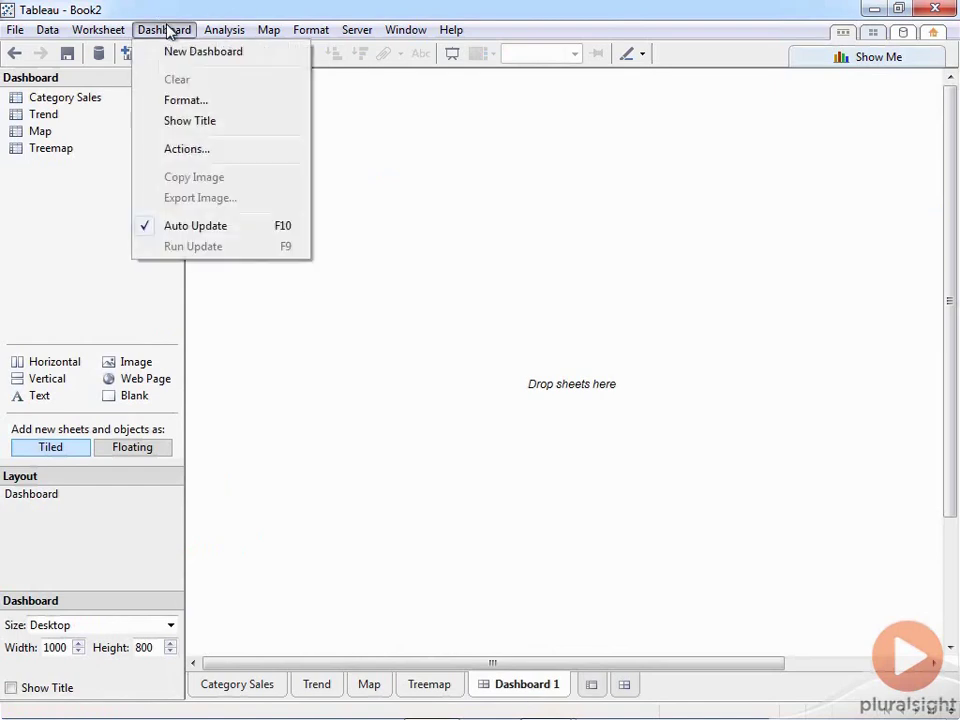
click(77, 235)
double_click(548, 688)
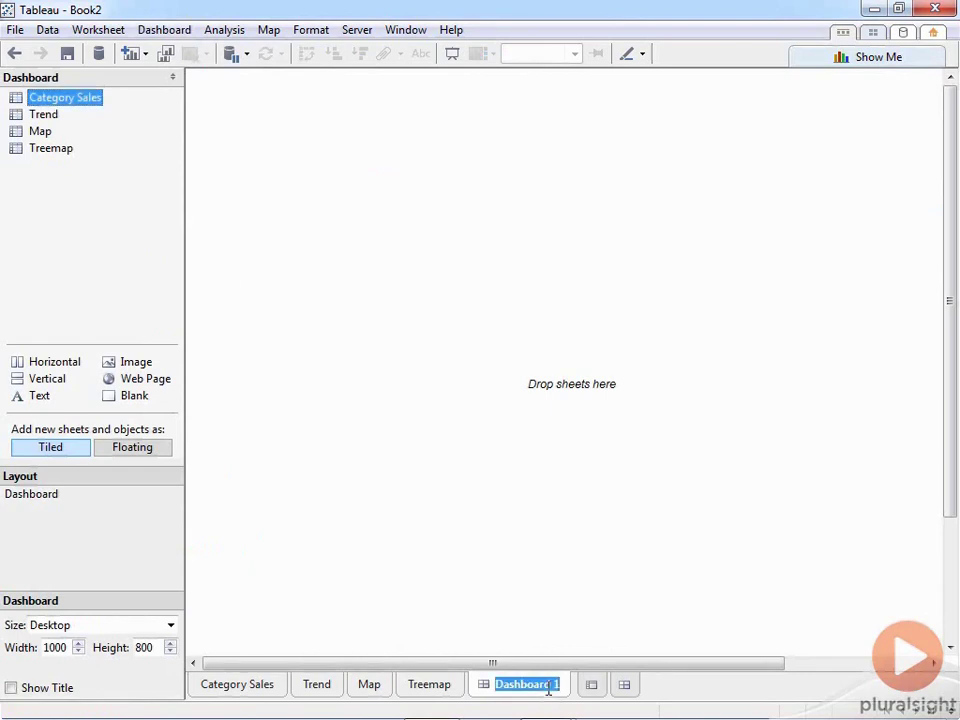
text(Sales Dashboard)
key(Return)
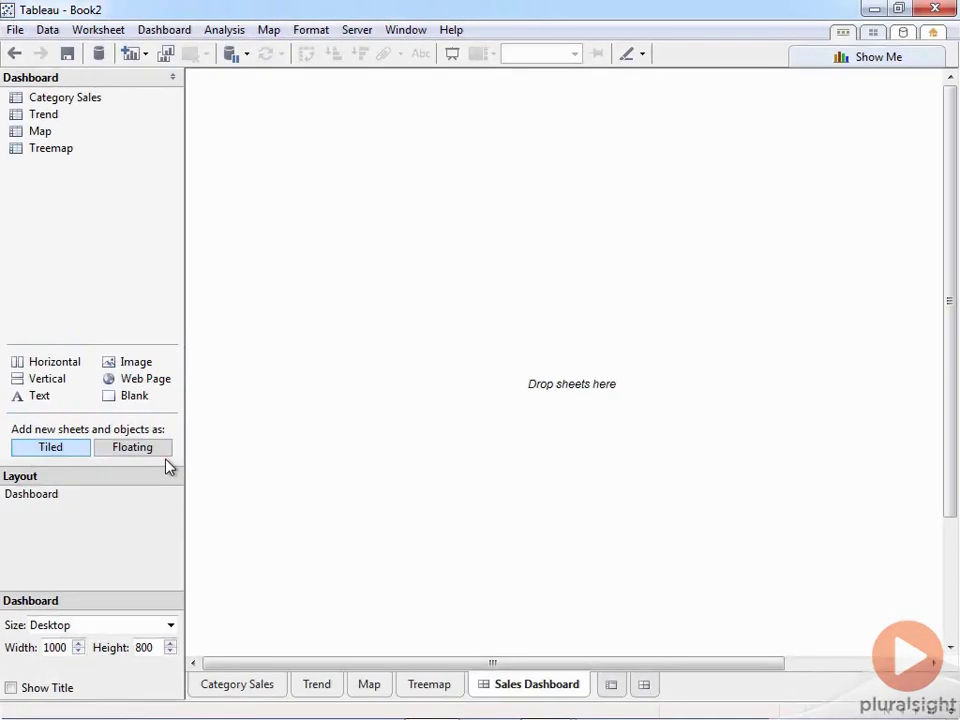
Step: Tile the four sheets: Trend and Map on top, Category Sales and Treemap below
drag(73, 101, 310, 133)
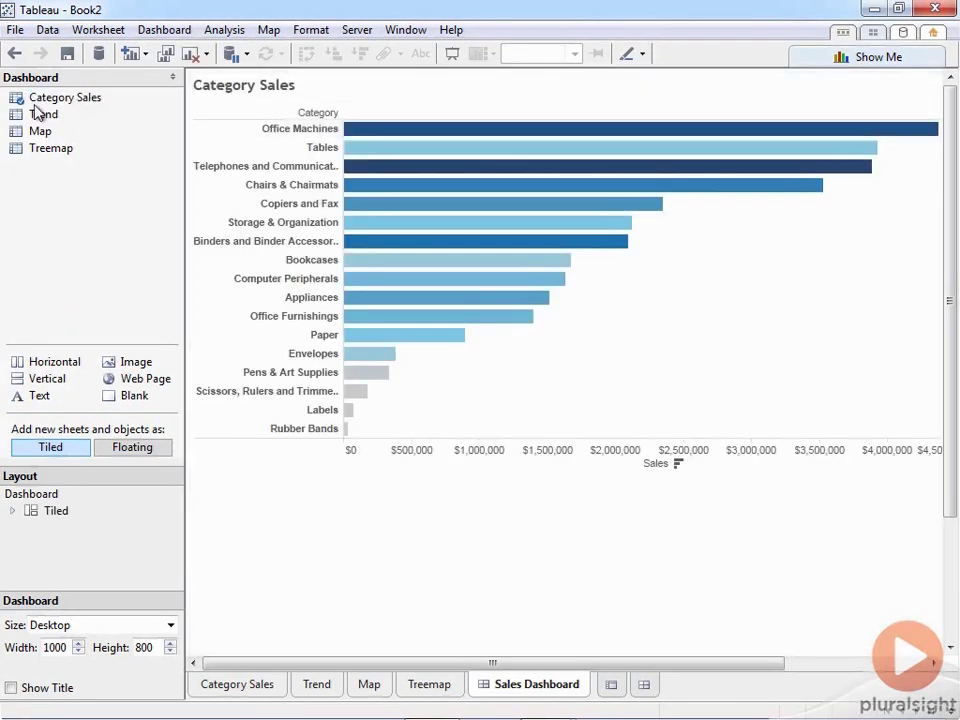
mouse_move(42, 117)
mouse_down()
mouse_move(118, 154)
mouse_move(336, 189)
mouse_move(365, 332)
mouse_move(392, 369)
mouse_move(576, 525)
mouse_move(709, 544)
mouse_move(743, 473)
mouse_move(765, 294)
mouse_move(739, 279)
mouse_move(624, 375)
mouse_move(652, 510)
mouse_move(390, 529)
mouse_move(730, 372)
mouse_move(435, 381)
mouse_move(590, 254)
mouse_up()
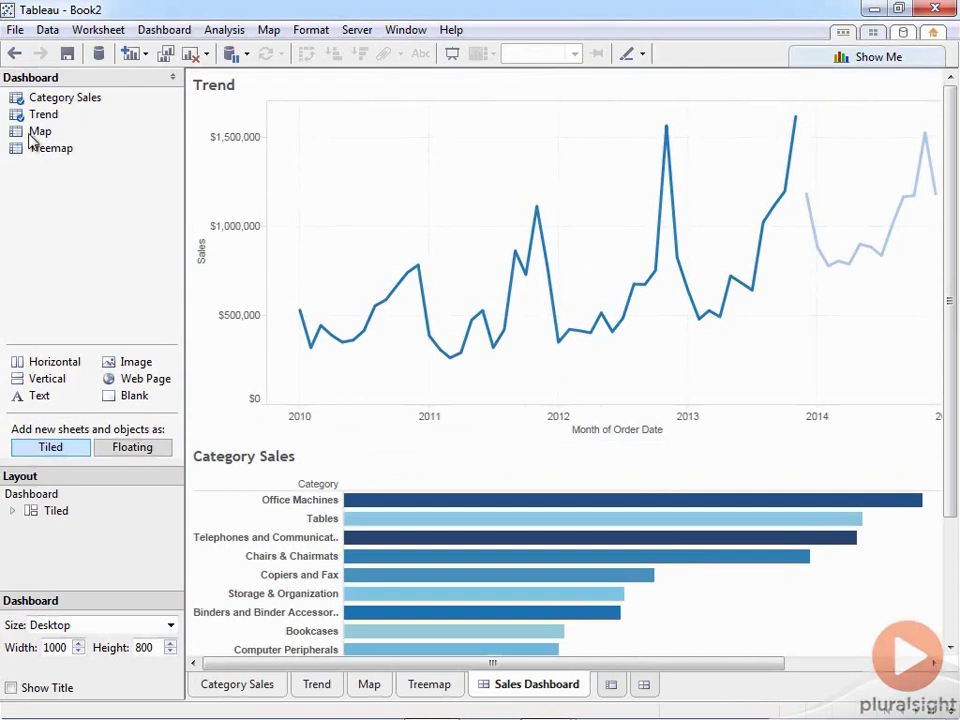
mouse_move(36, 132)
mouse_down()
mouse_move(776, 253)
mouse_move(786, 242)
mouse_up()
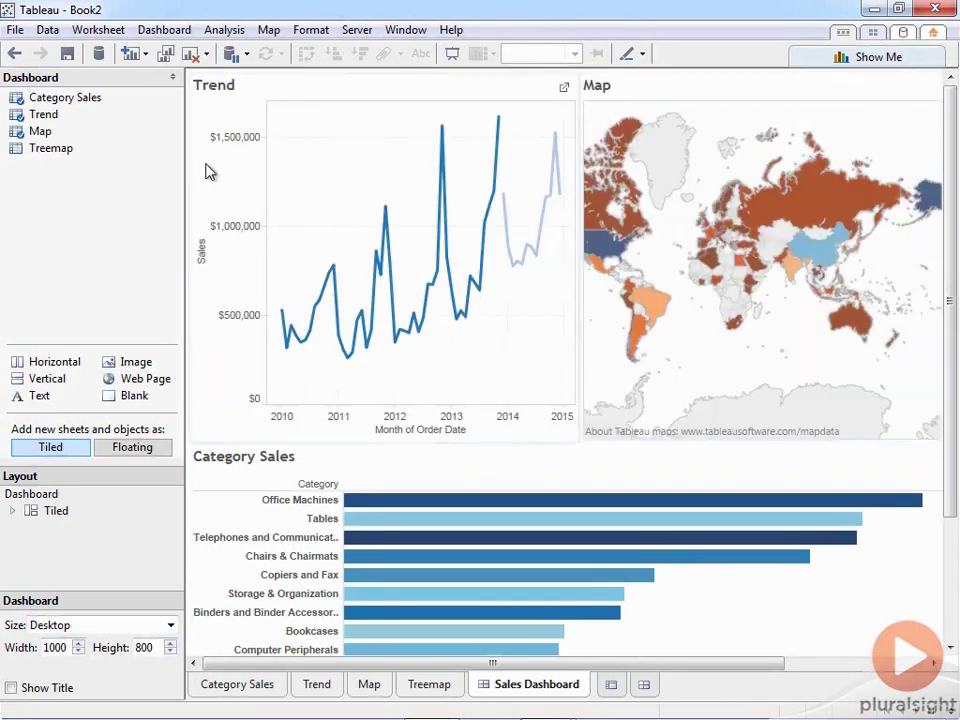
mouse_move(50, 158)
mouse_down()
mouse_move(679, 476)
mouse_move(786, 577)
mouse_up()
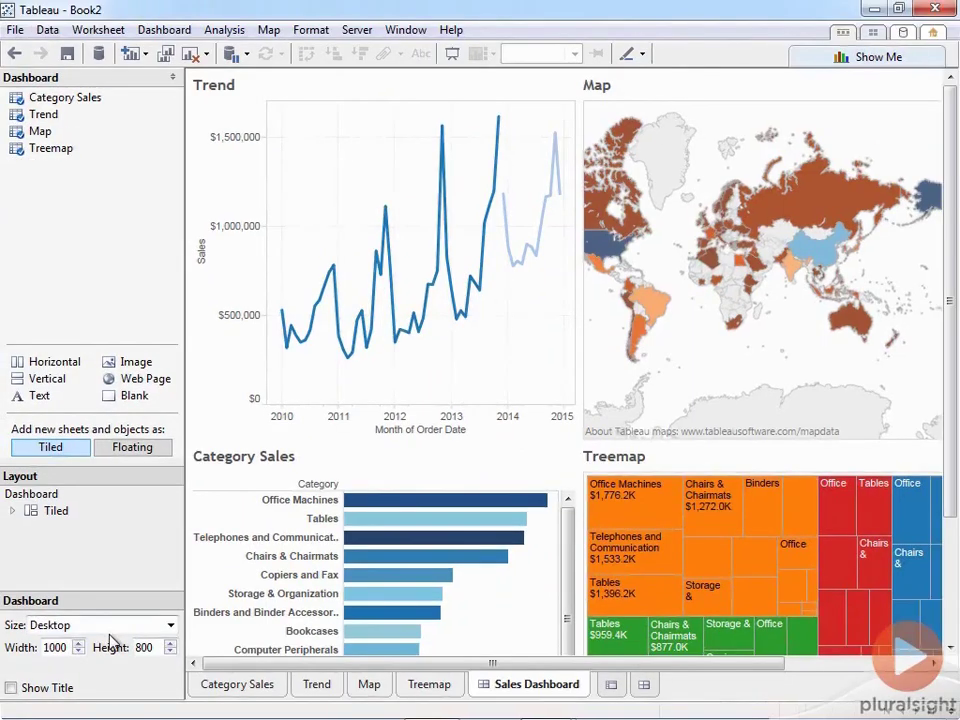
Step: Preview the dashboard at the iPad Landscape, iPad Portrait and Laptop size presets
click(224, 563)
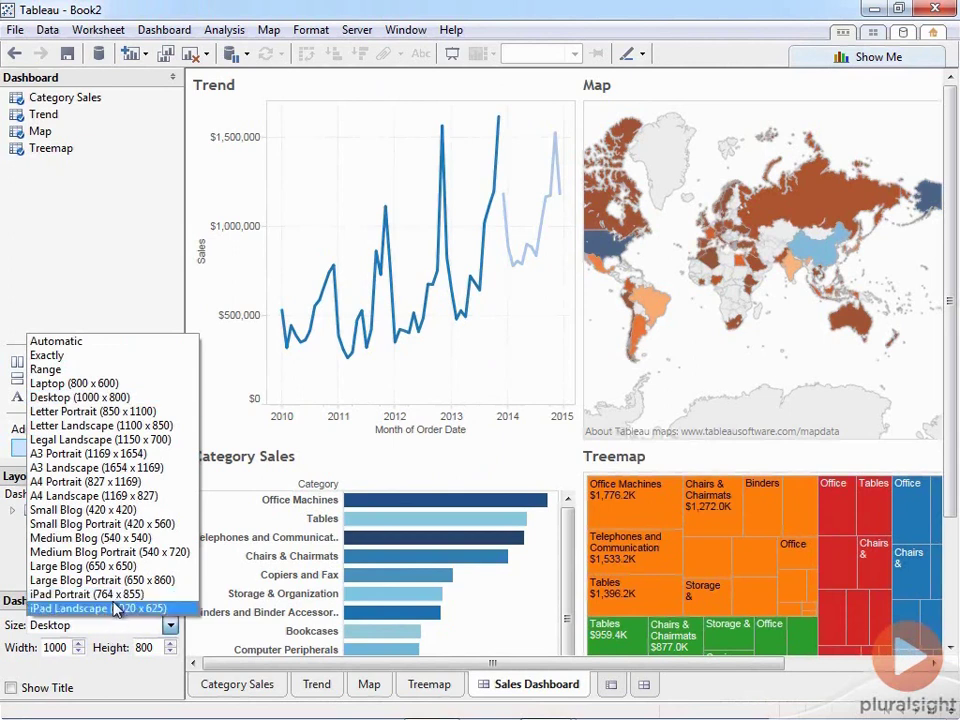
click(116, 608)
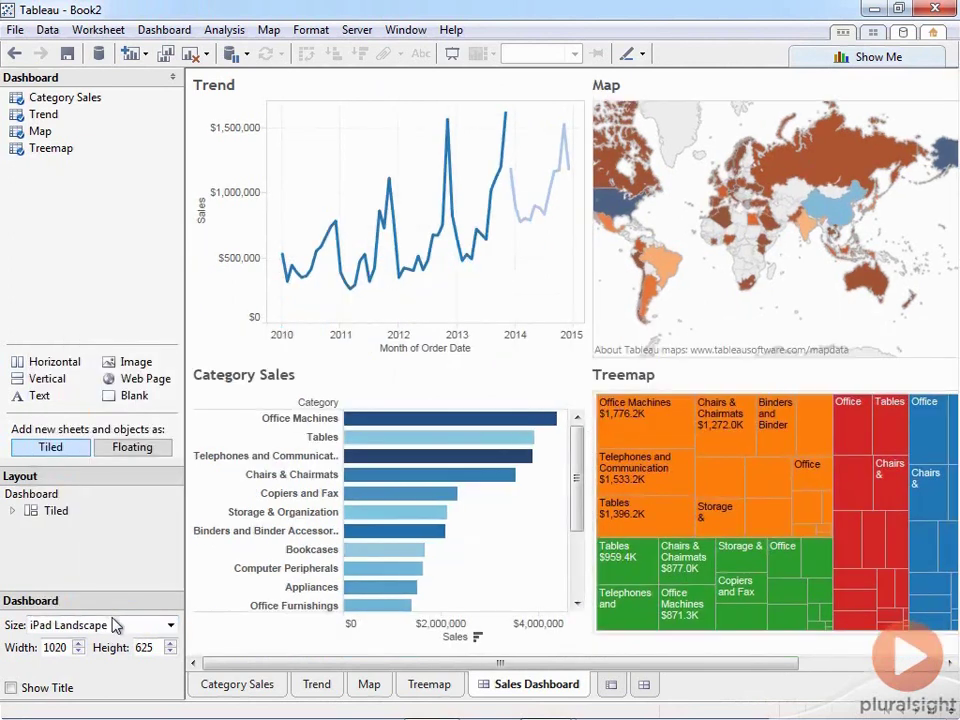
click(116, 624)
click(116, 597)
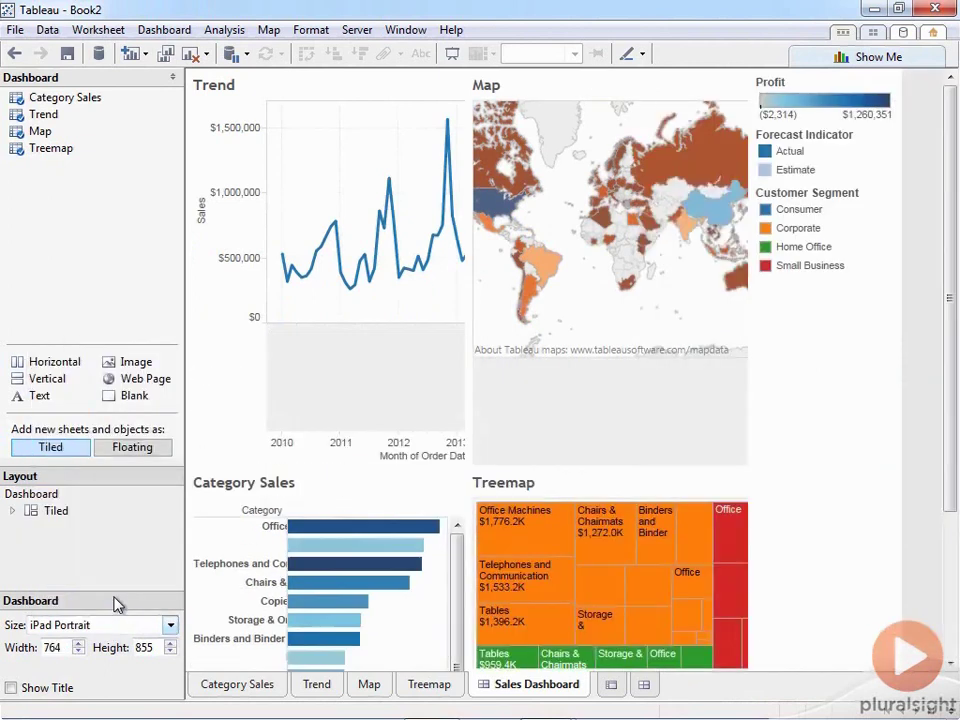
click(108, 624)
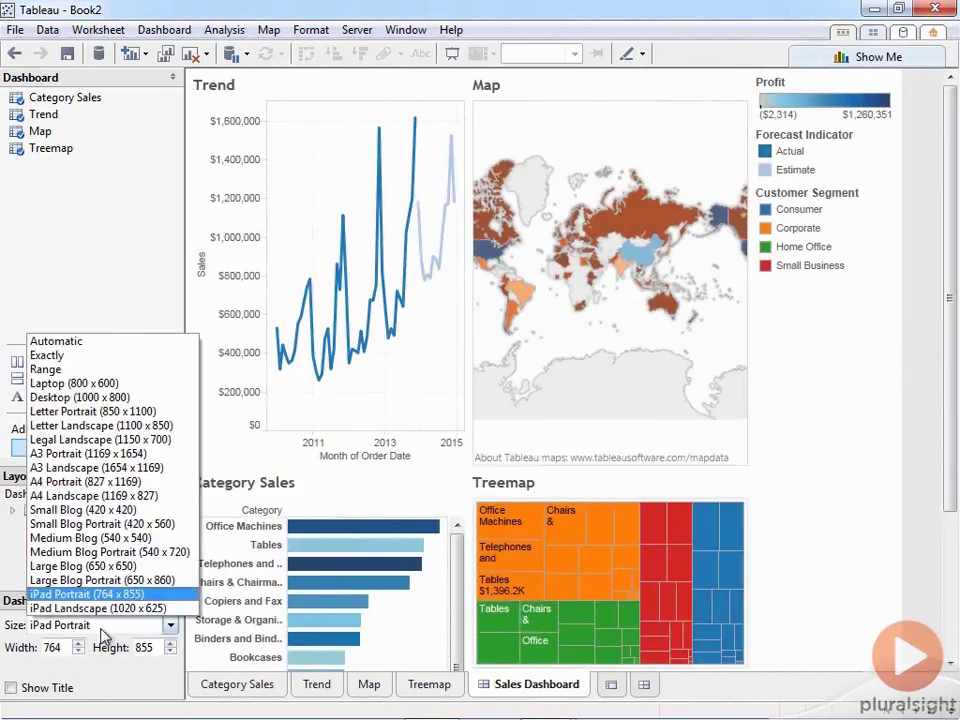
click(100, 384)
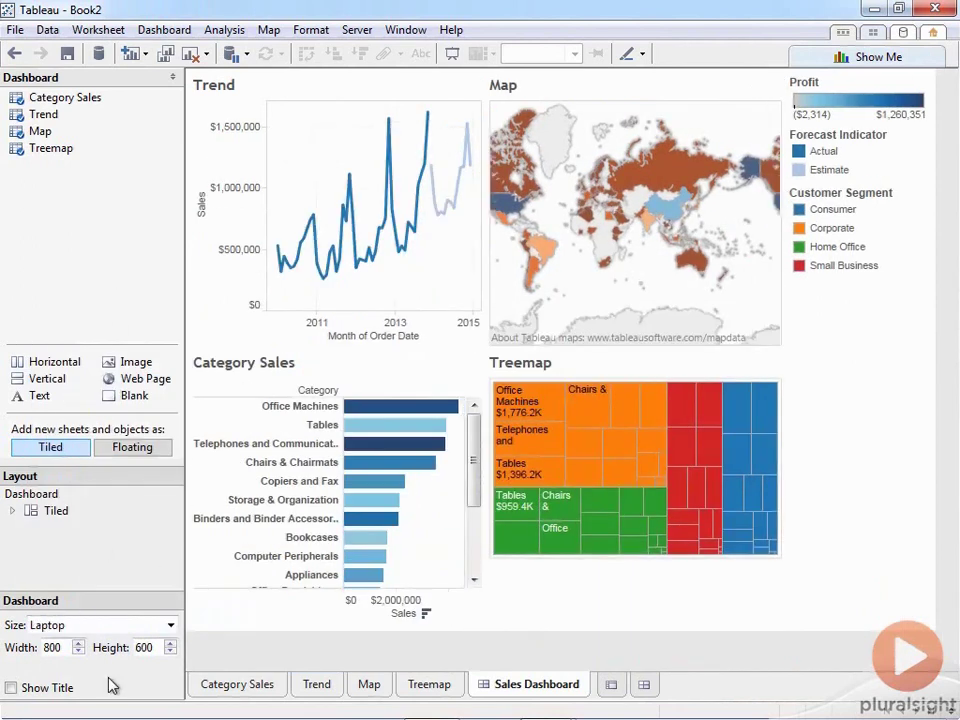
Step: Switch the dashboard to Automatic size and test it by resizing the program window
click(122, 626)
click(128, 342)
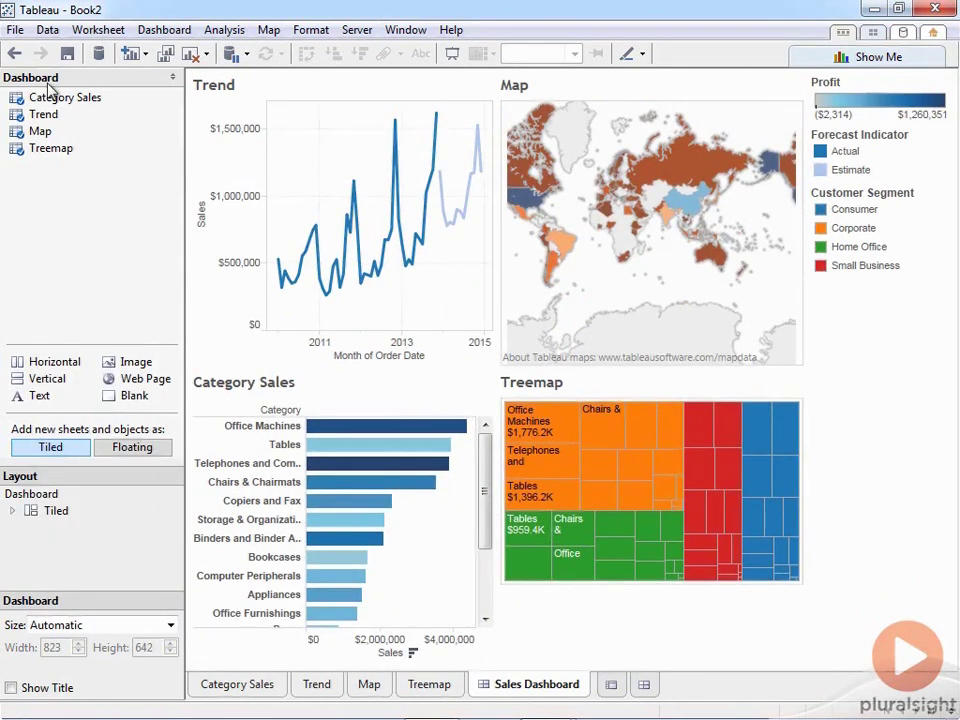
double_click(17, 10)
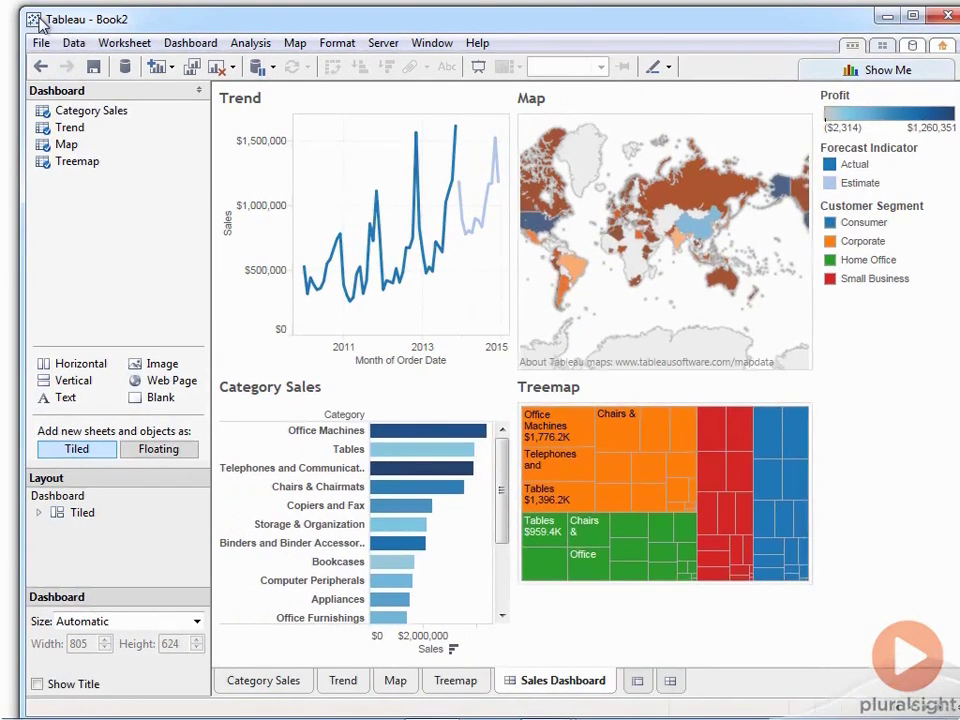
drag(13, 3, 170, 96)
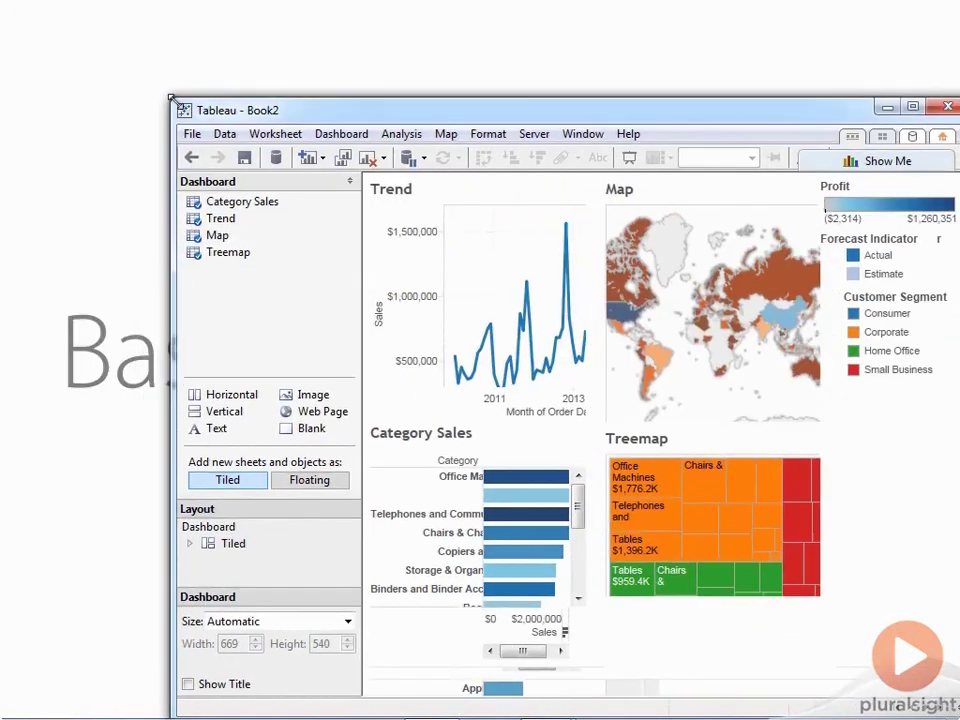
drag(288, 104, 210, 58)
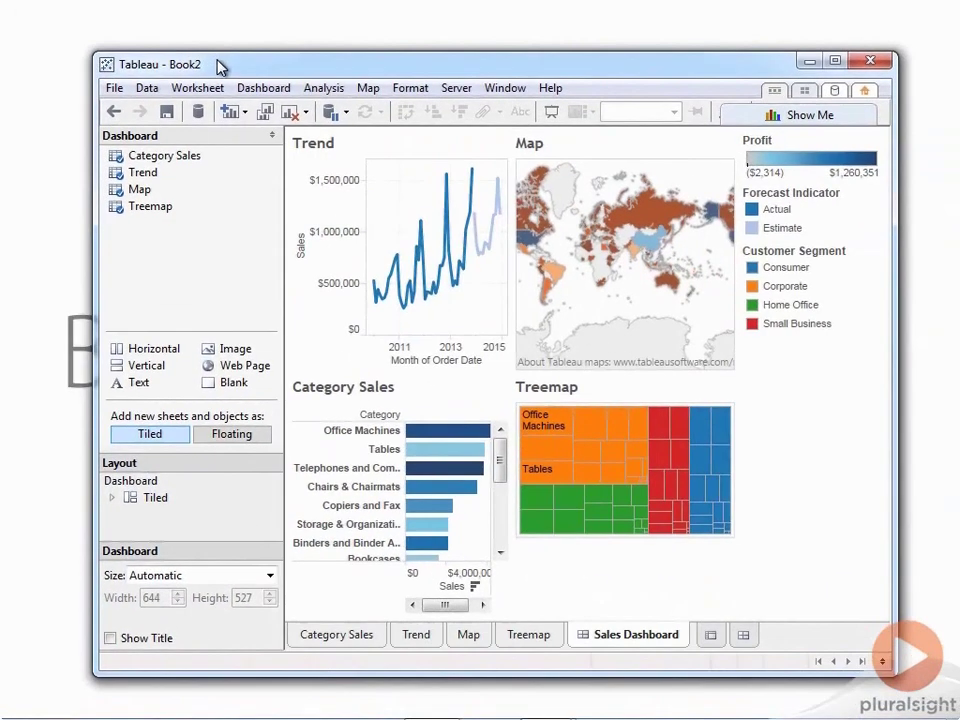
click(837, 61)
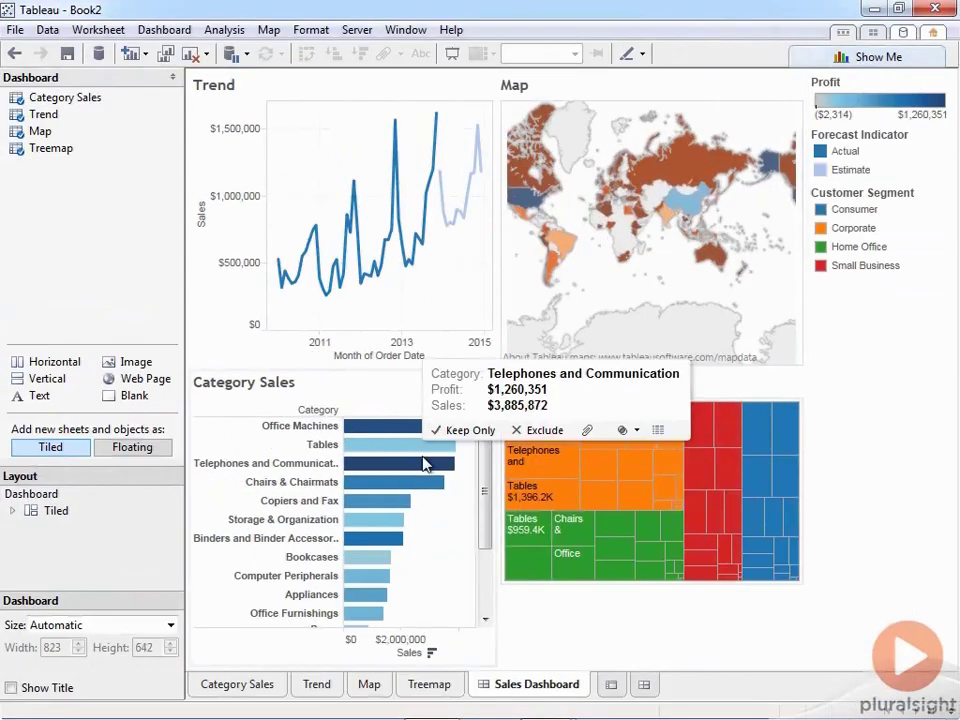
Step: Try Exactly (823 x 642) and Range sizing, then fix the dashboard at Laptop 800 x 600
click(100, 625)
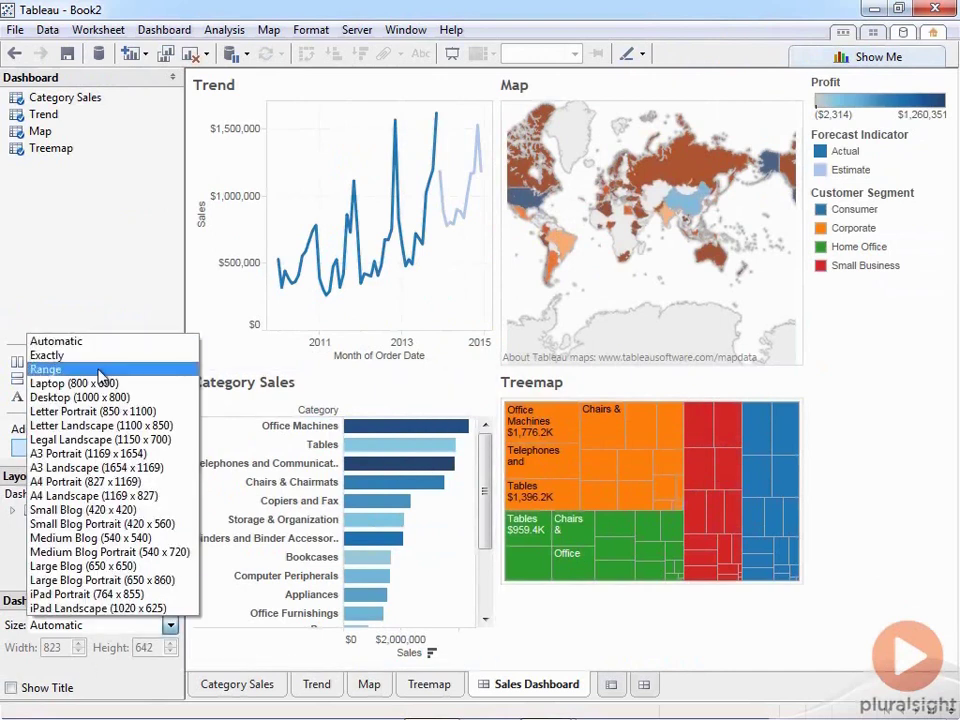
click(47, 355)
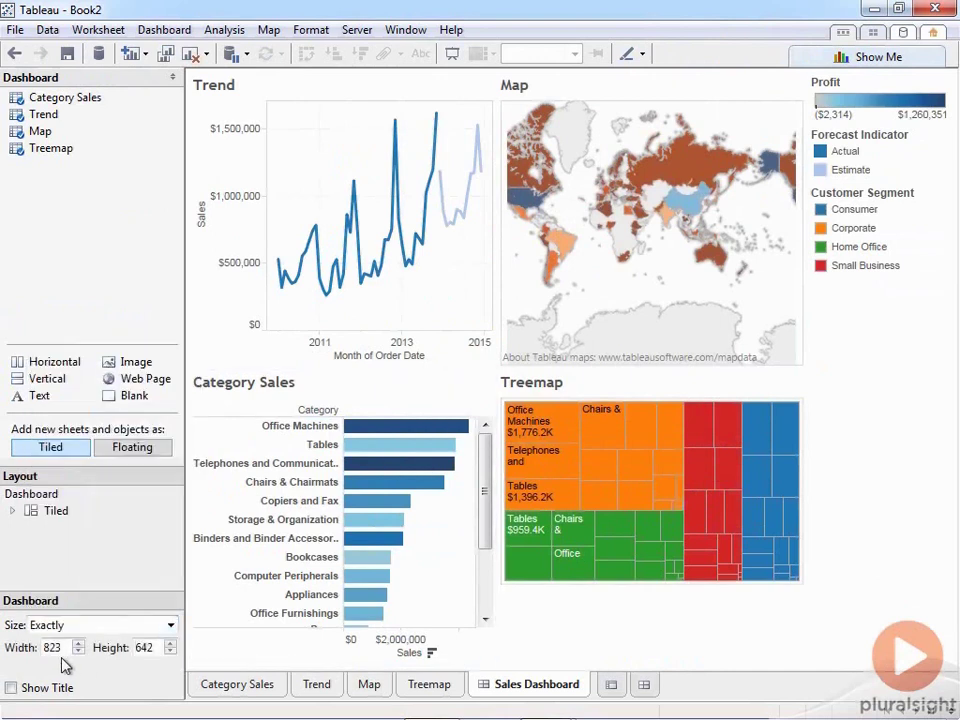
drag(62, 647, 27, 650)
drag(148, 647, 128, 650)
click(125, 625)
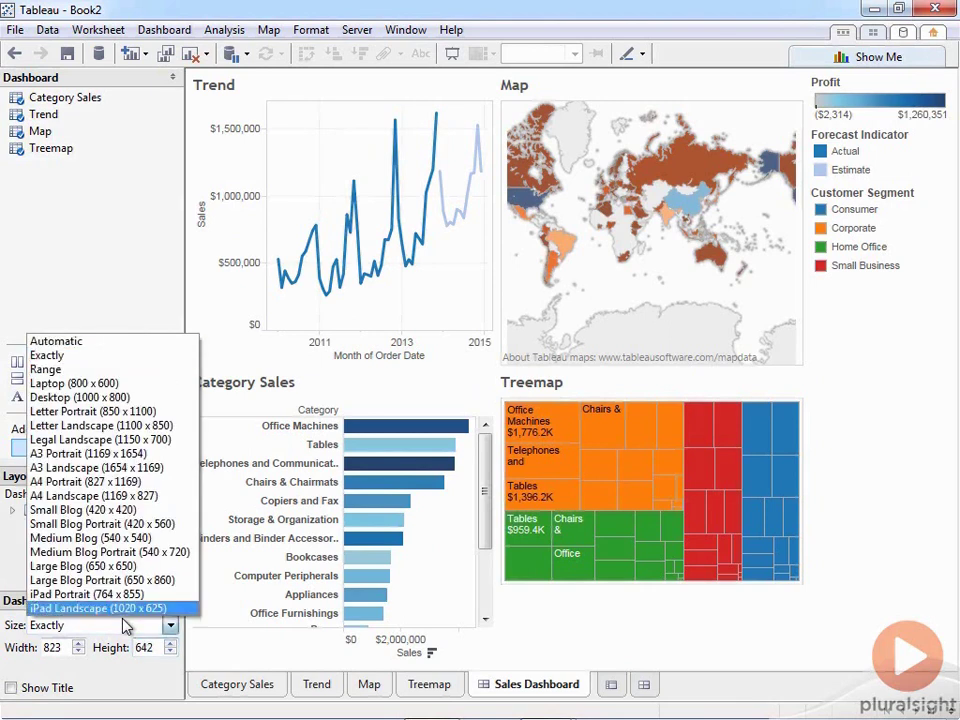
click(125, 370)
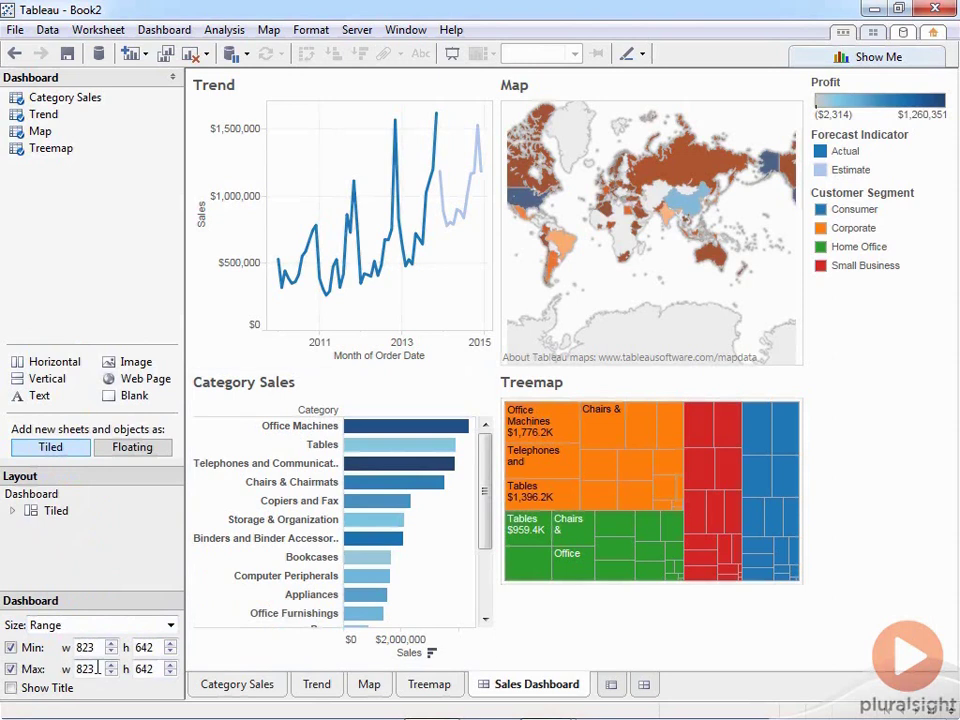
click(112, 626)
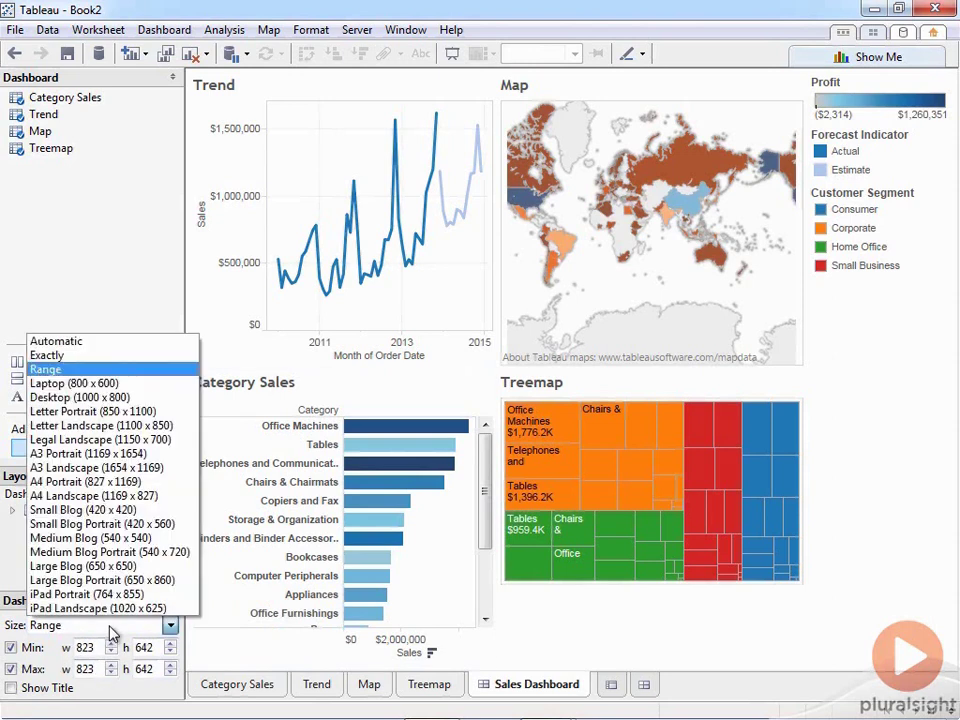
click(122, 386)
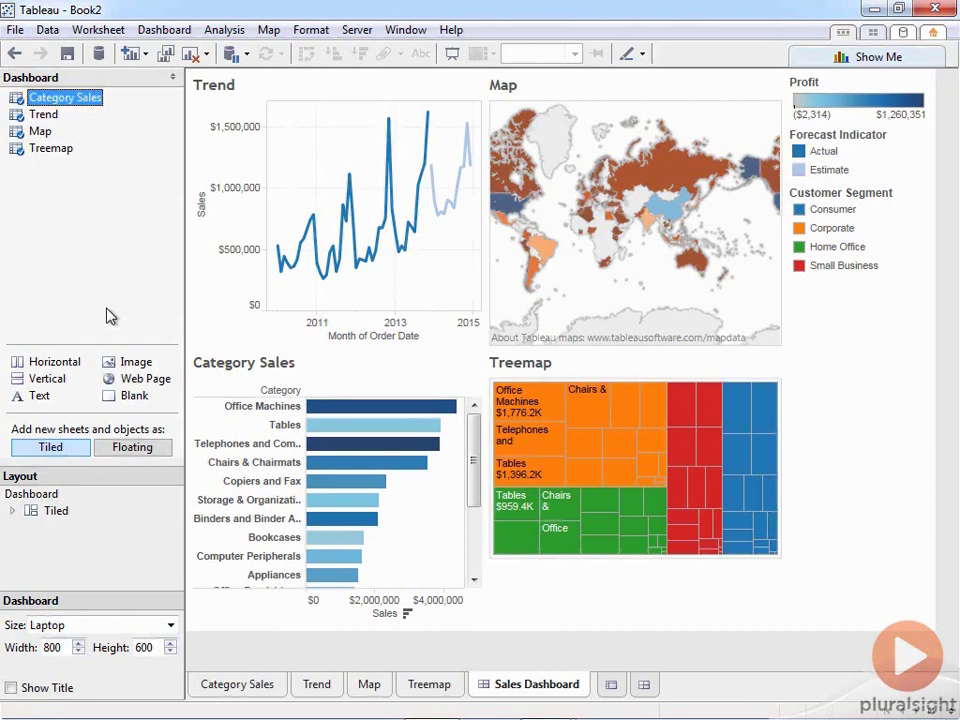
click(822, 94)
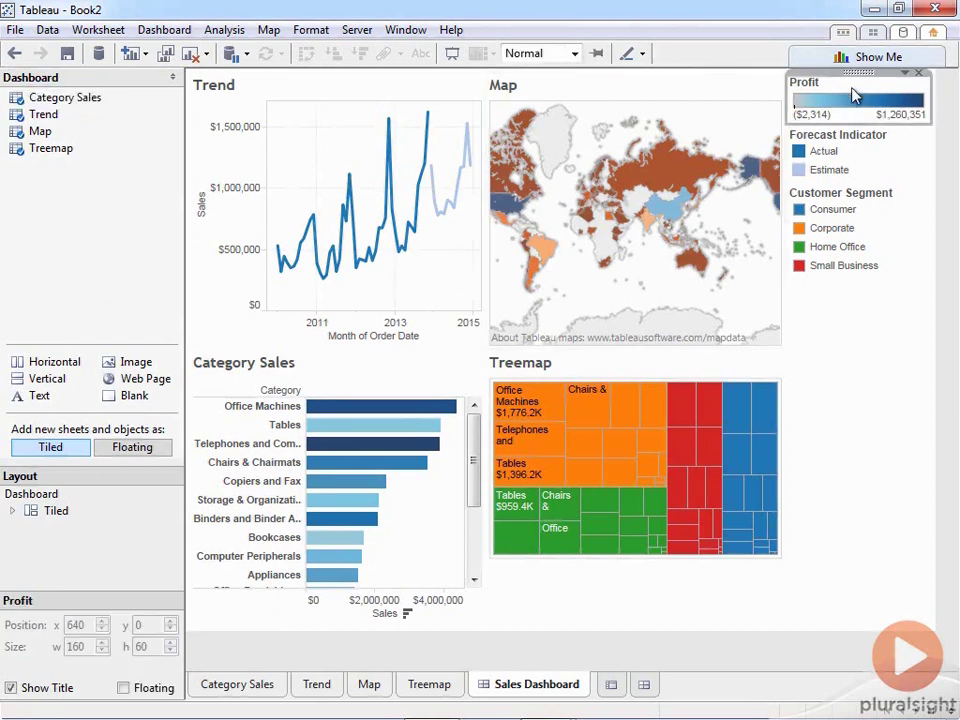
click(414, 92)
click(533, 90)
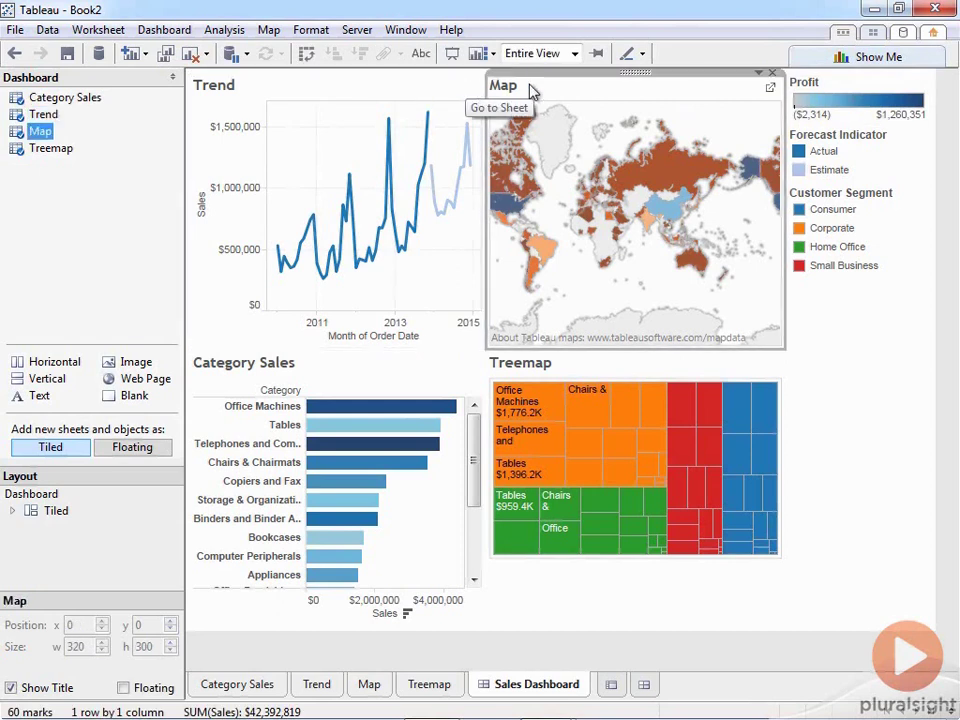
click(553, 558)
click(438, 381)
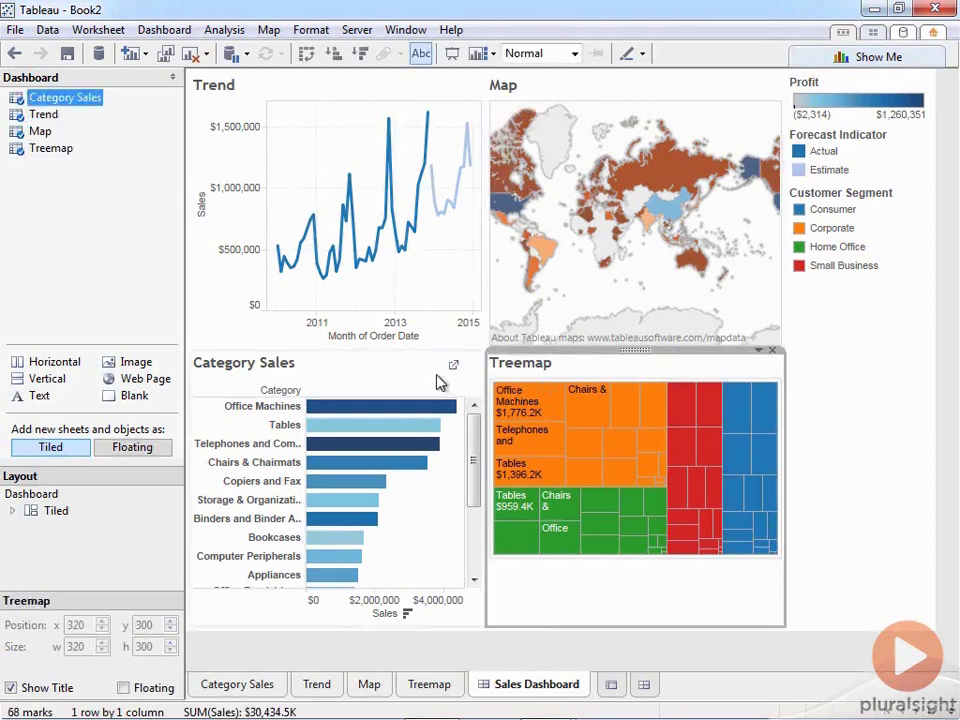
click(446, 92)
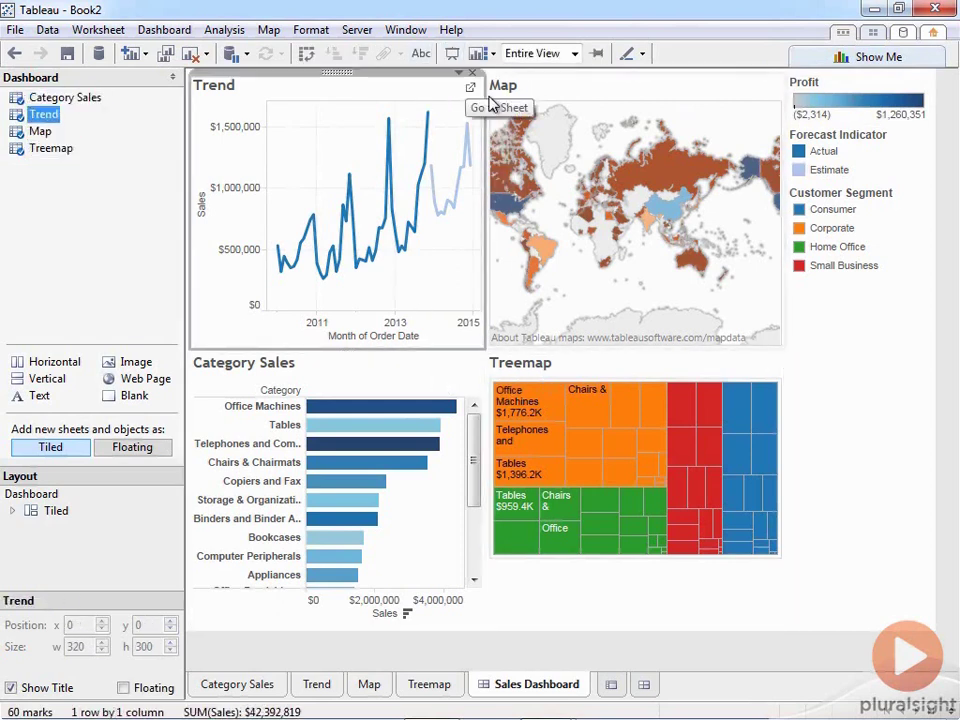
click(853, 403)
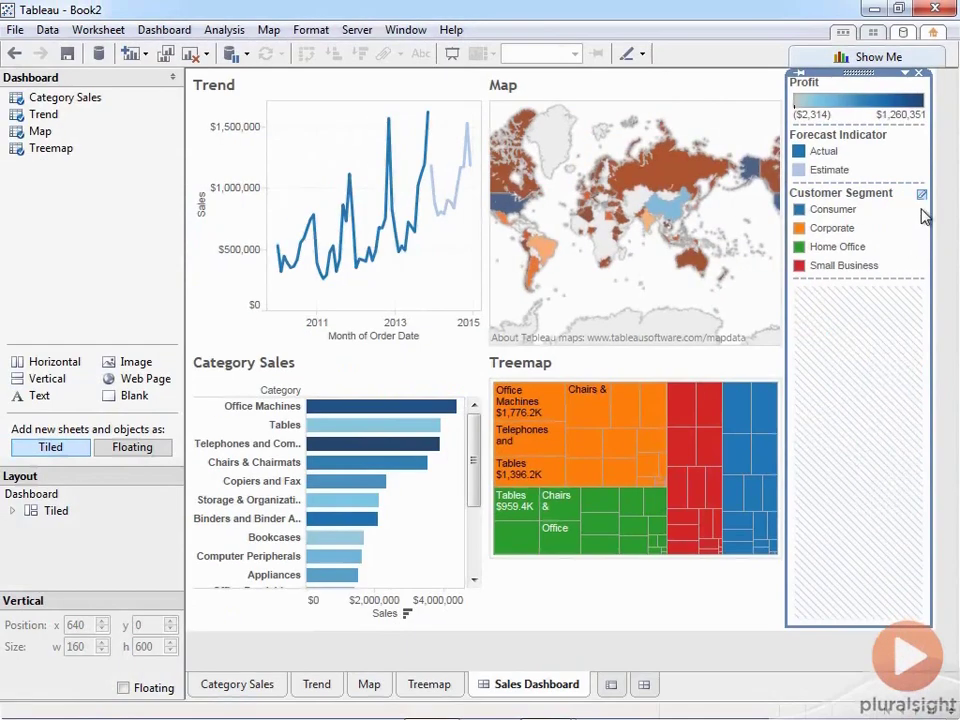
click(830, 209)
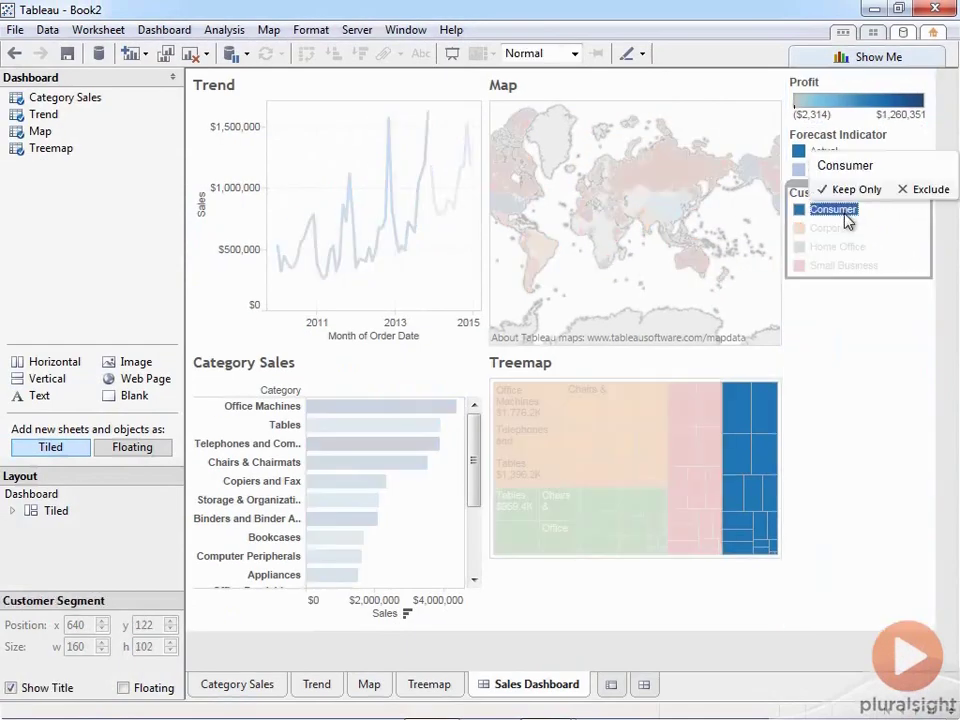
click(836, 229)
click(838, 247)
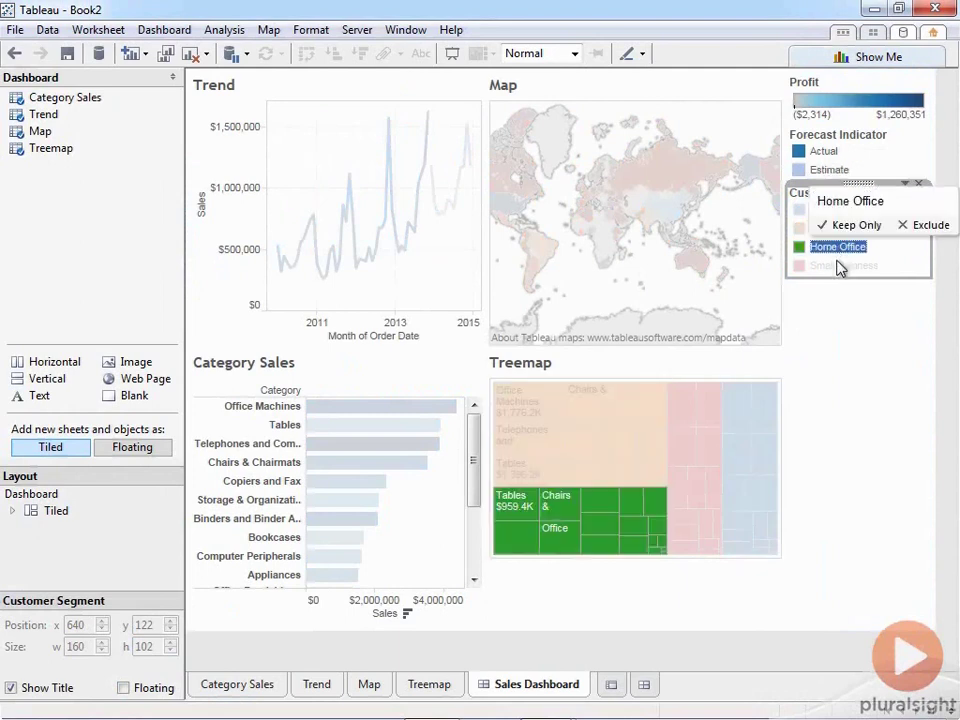
click(840, 265)
click(840, 265)
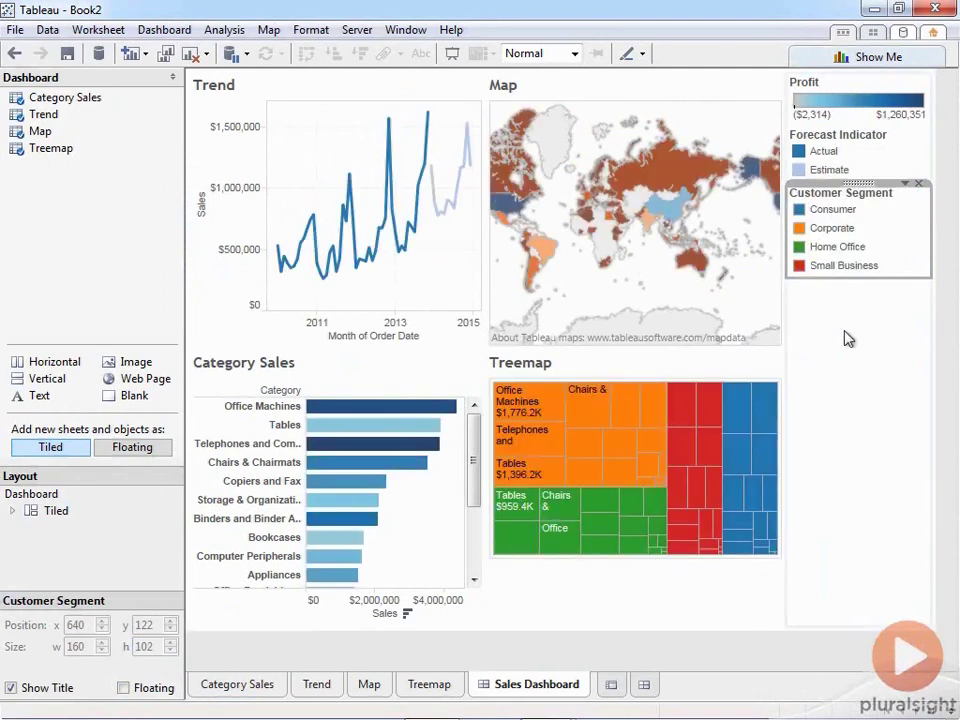
click(69, 268)
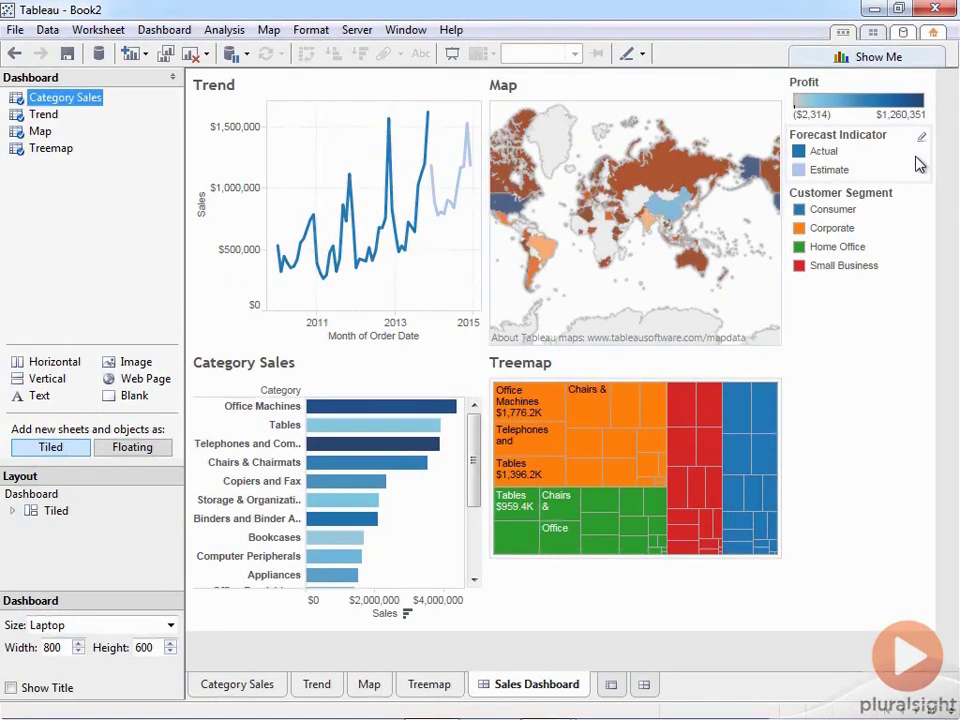
click(853, 90)
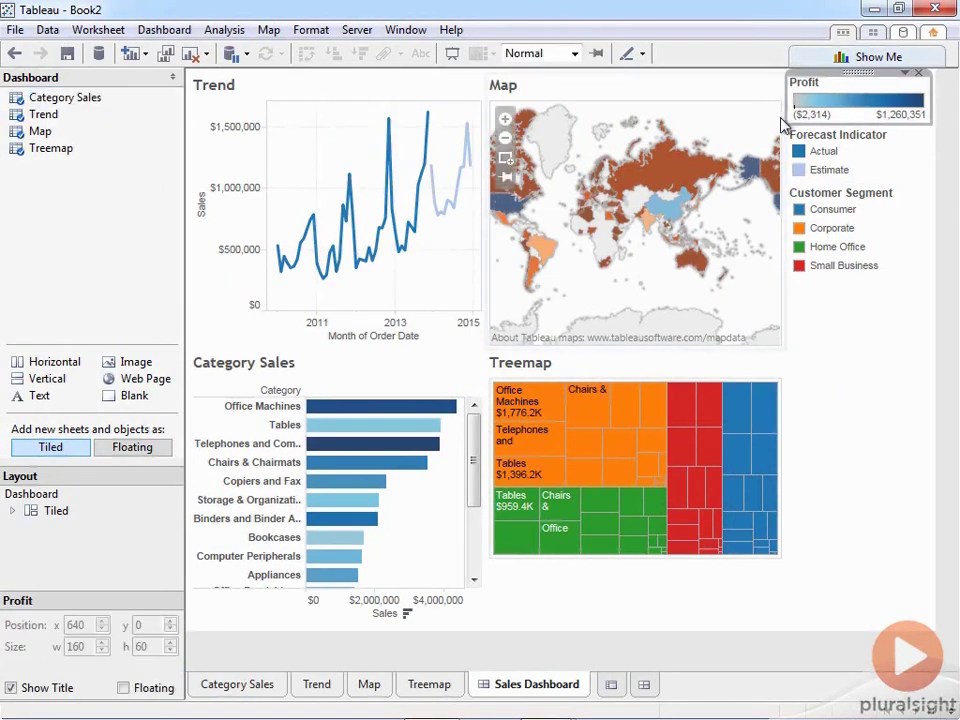
click(918, 74)
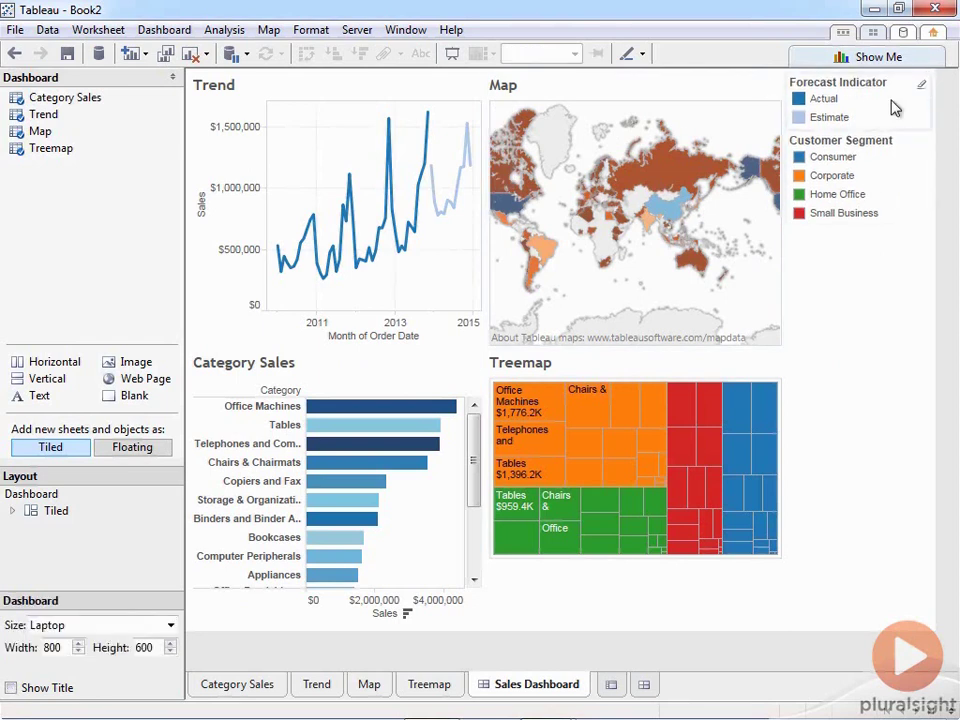
click(918, 80)
click(920, 75)
click(898, 137)
drag(858, 72, 857, 501)
click(749, 498)
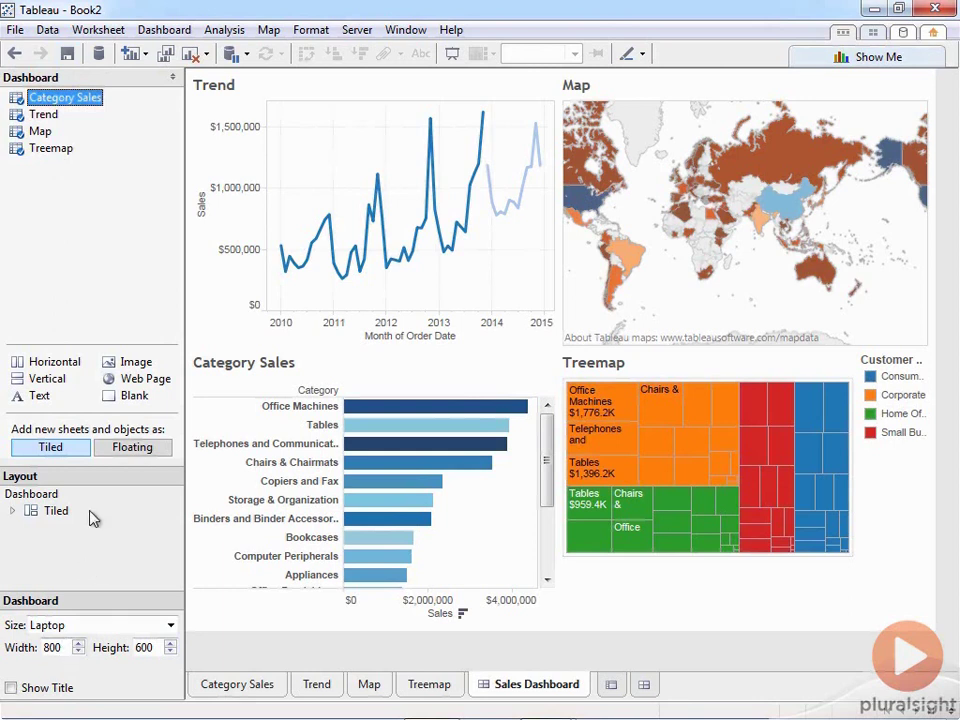
Step: Review the Objects pane options: vertical container, text, web page and blank objects
click(43, 378)
click(42, 396)
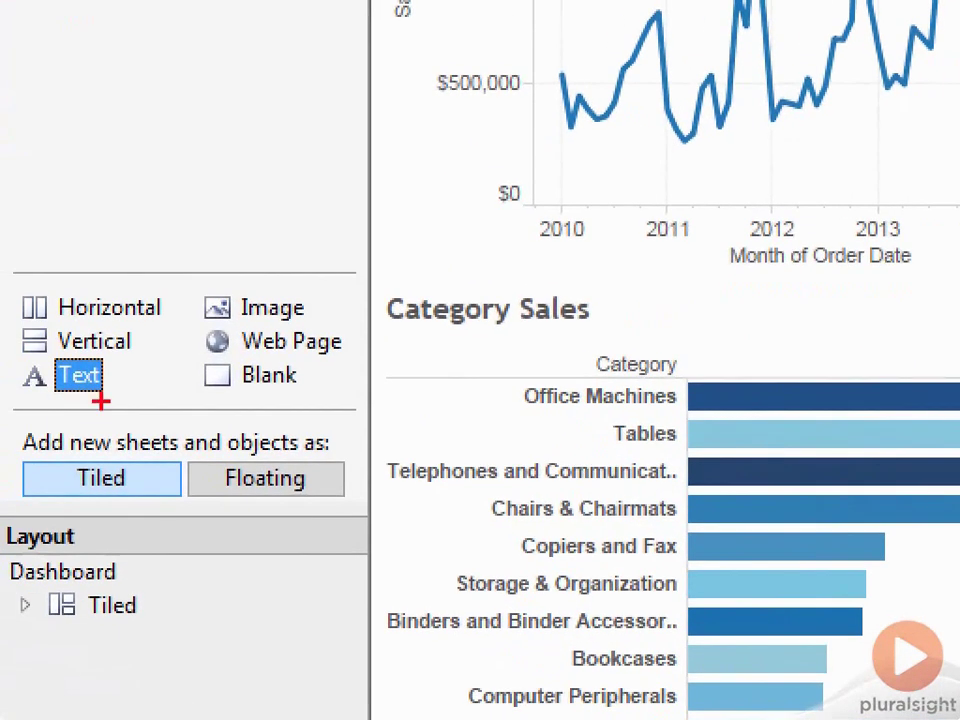
drag(160, 285, 157, 358)
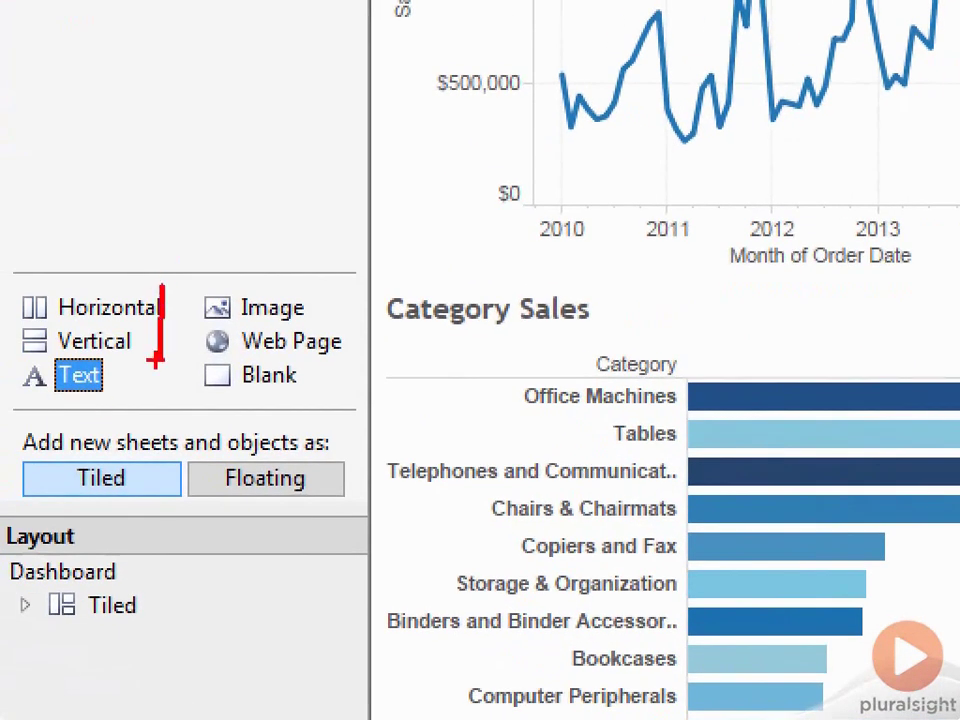
drag(24, 288, 21, 350)
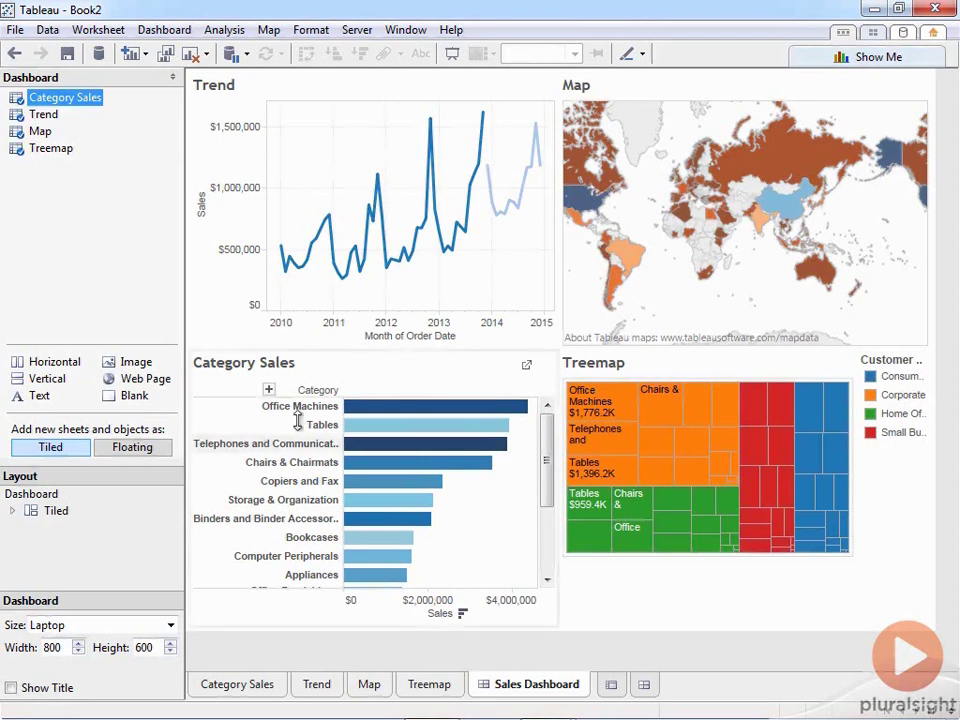
mouse_move(380, 448)
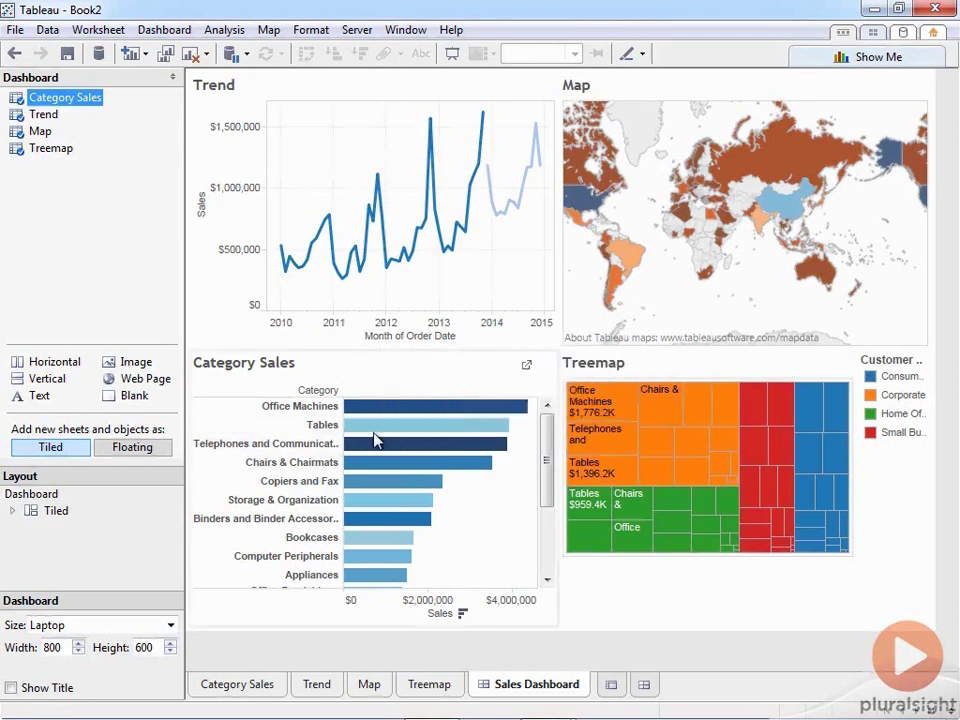
click(145, 379)
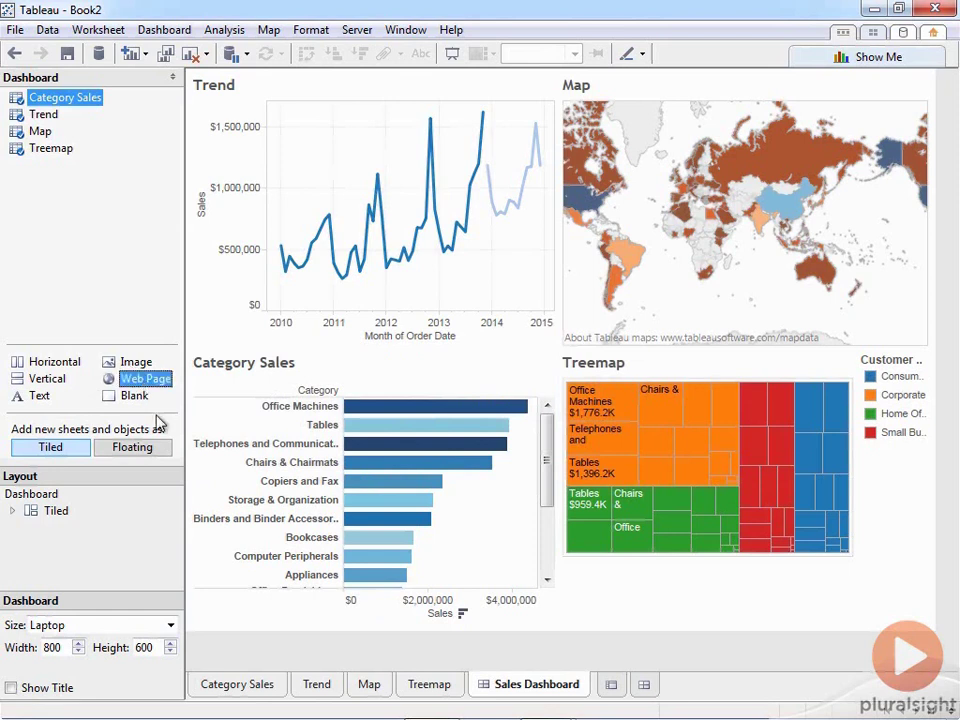
click(134, 397)
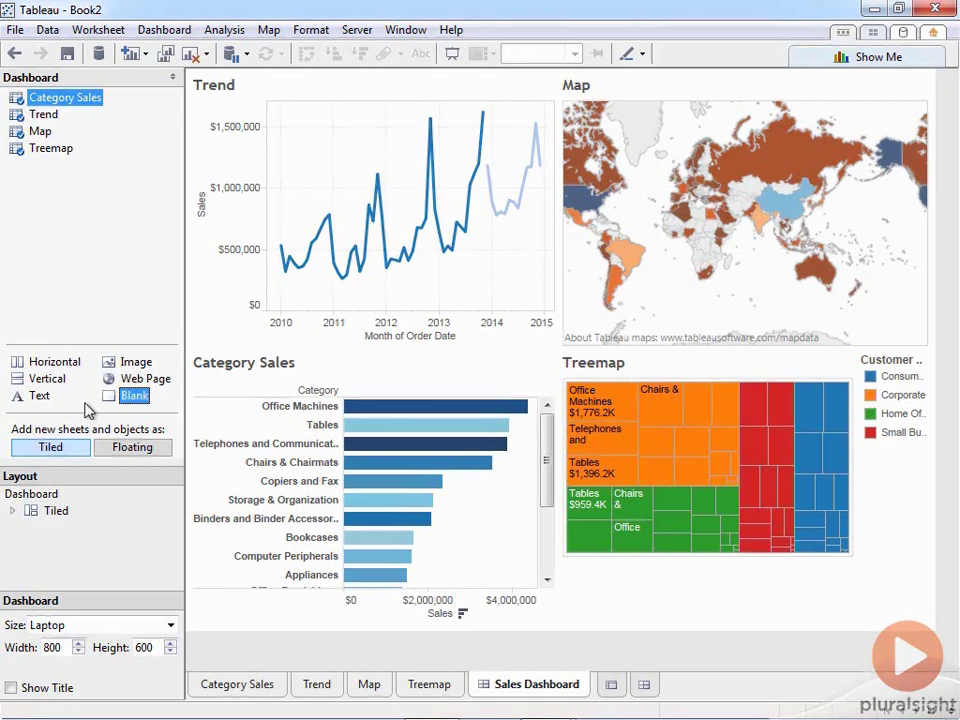
Step: Place a Text object above the Trend chart, type 'Sales Dashboard' and select it all
click(42, 397)
drag(42, 397, 338, 83)
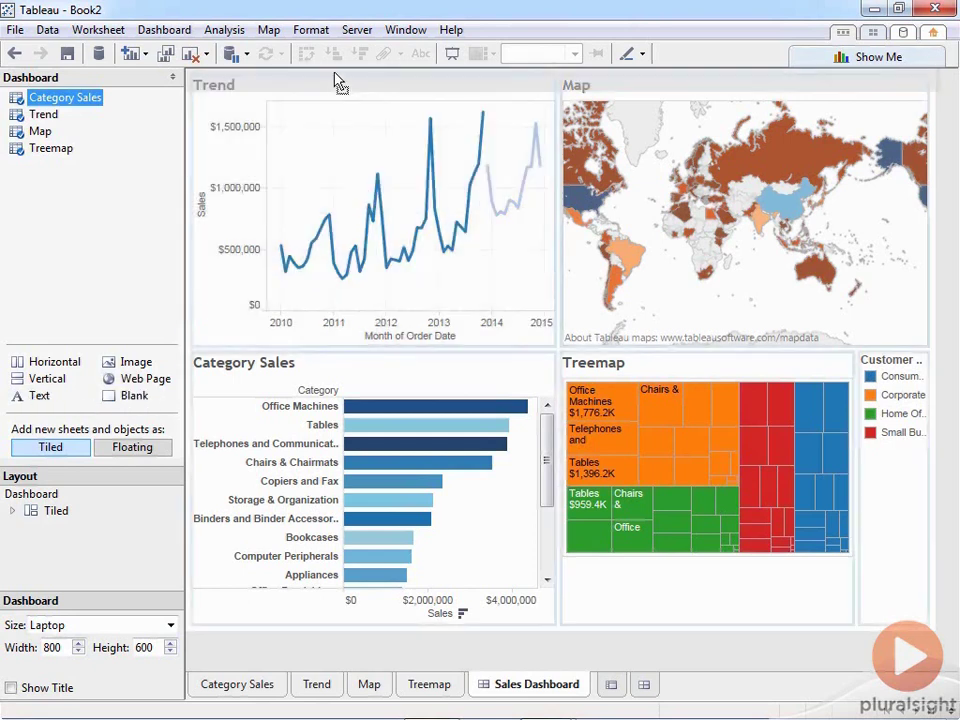
text(Sales Dashboard)
key(ctrl+a)
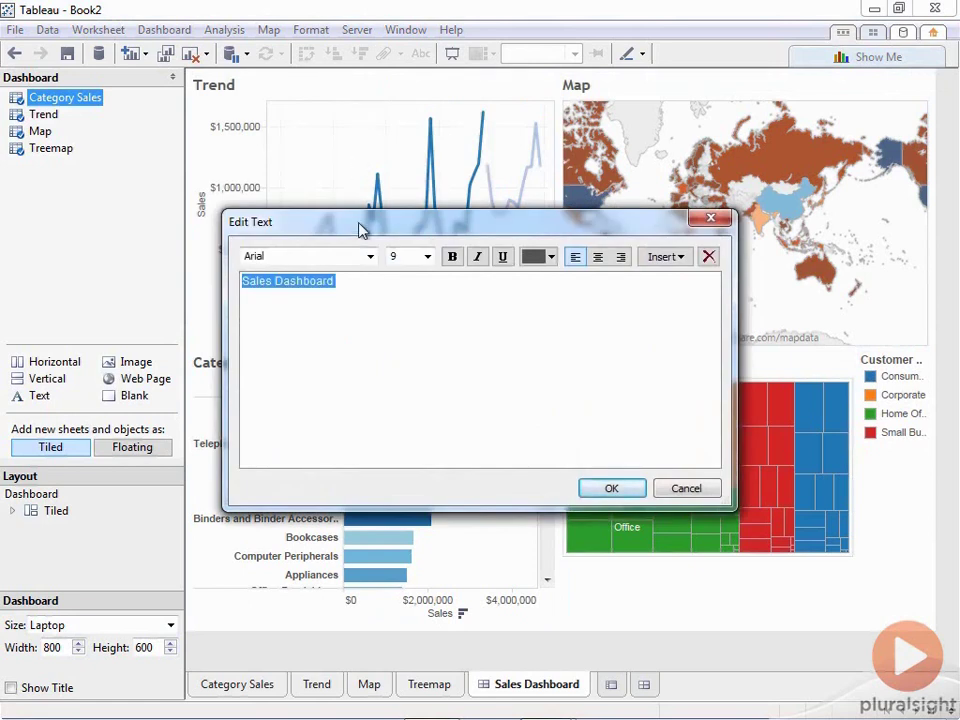
Step: Format the title text as bold, 18 pt Trebuchet MS
click(370, 256)
text(t)
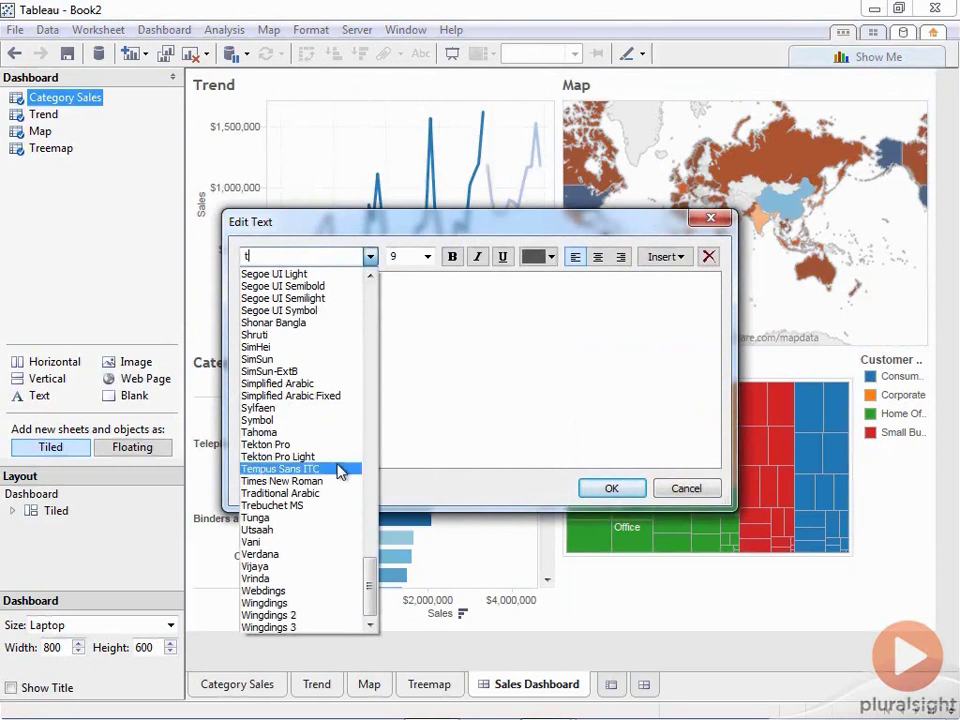
click(285, 505)
click(427, 257)
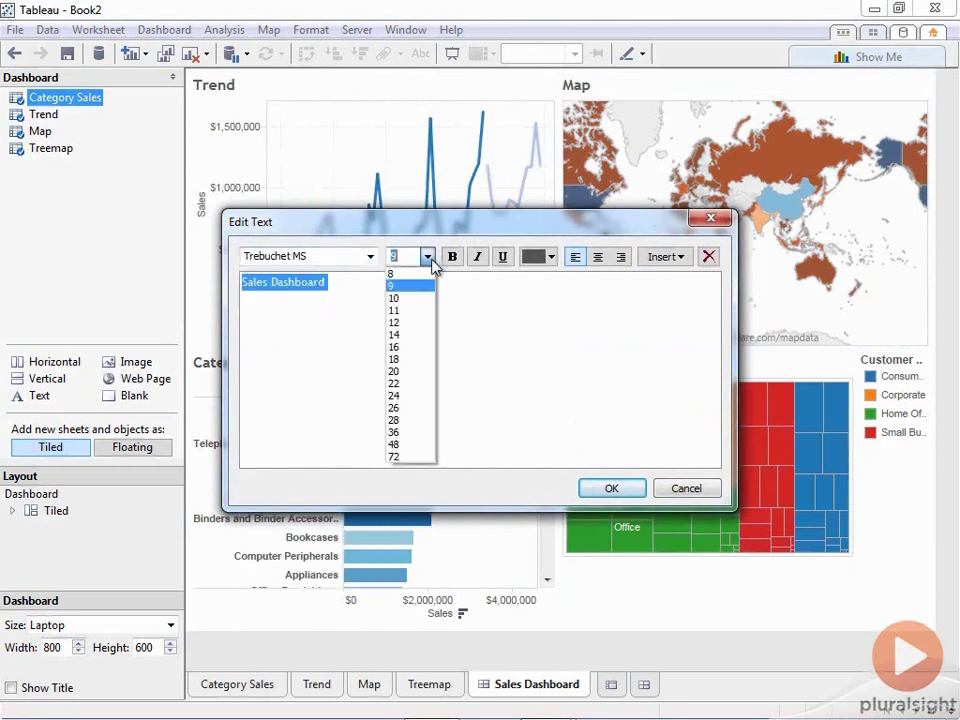
click(420, 359)
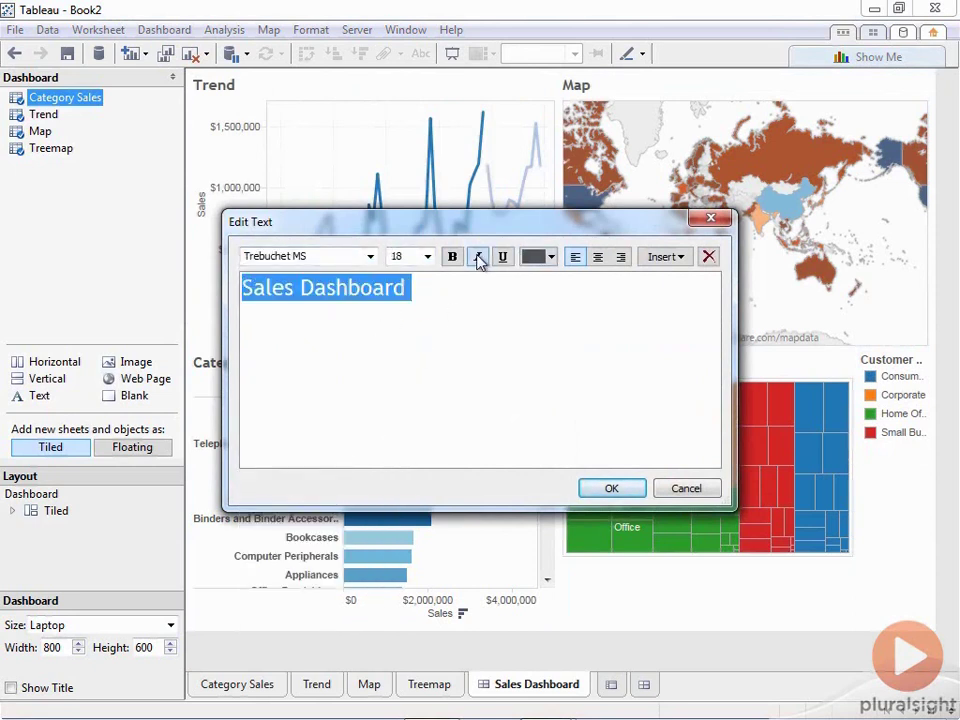
click(452, 257)
Step: Check the Insert list without adding anything, then confirm the title text
click(607, 335)
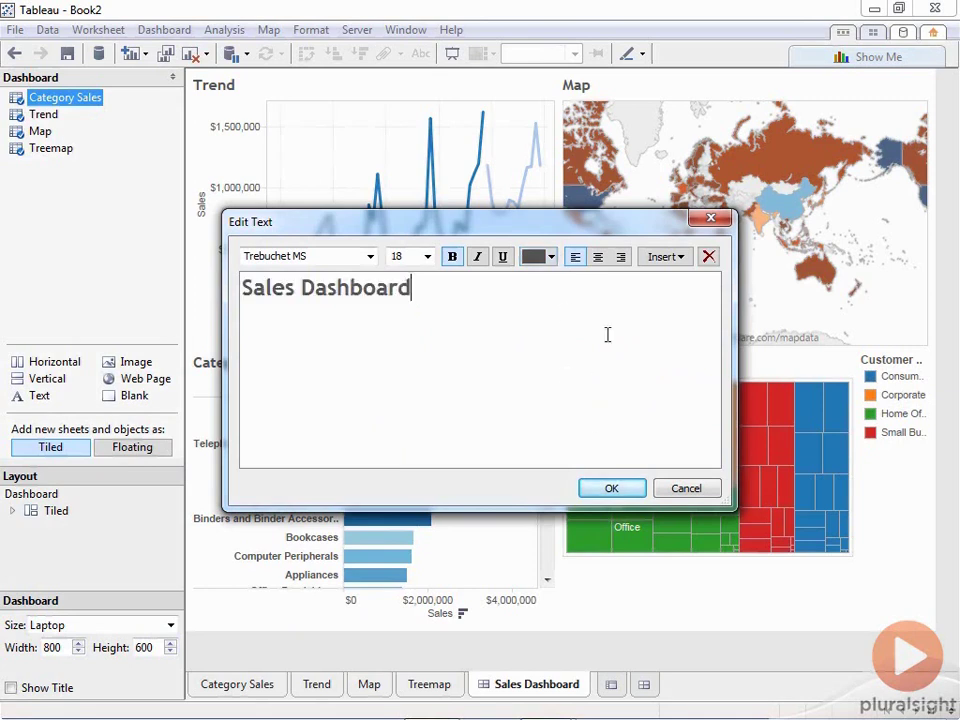
click(675, 259)
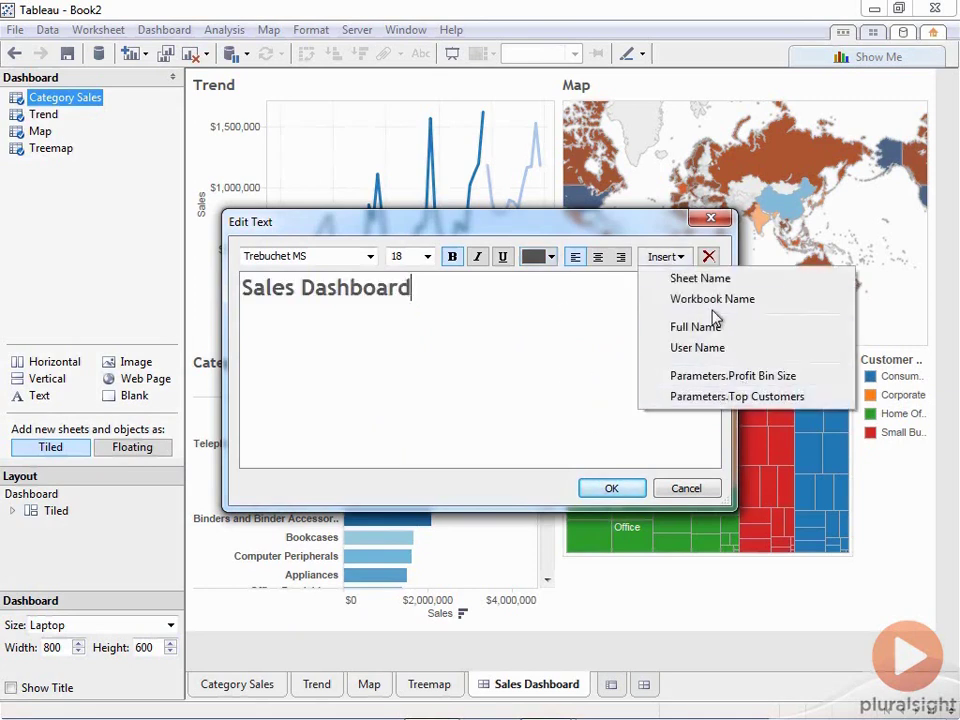
click(568, 349)
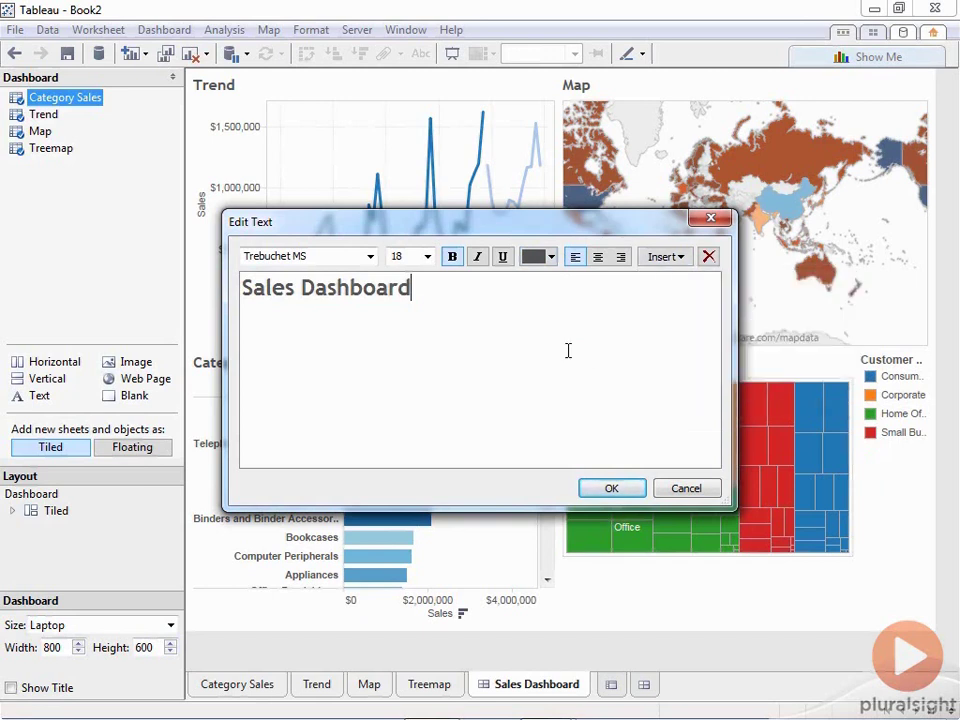
click(621, 489)
click(439, 276)
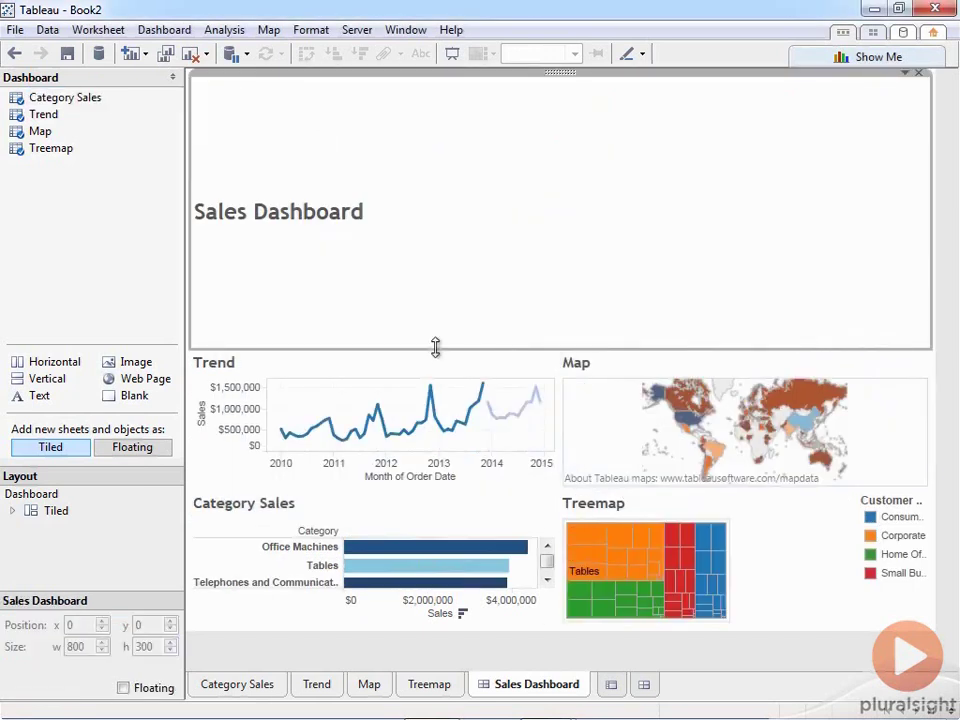
Step: Shrink the title to a slim top strip and fit the Trend chart to Entire View
drag(435, 346, 435, 133)
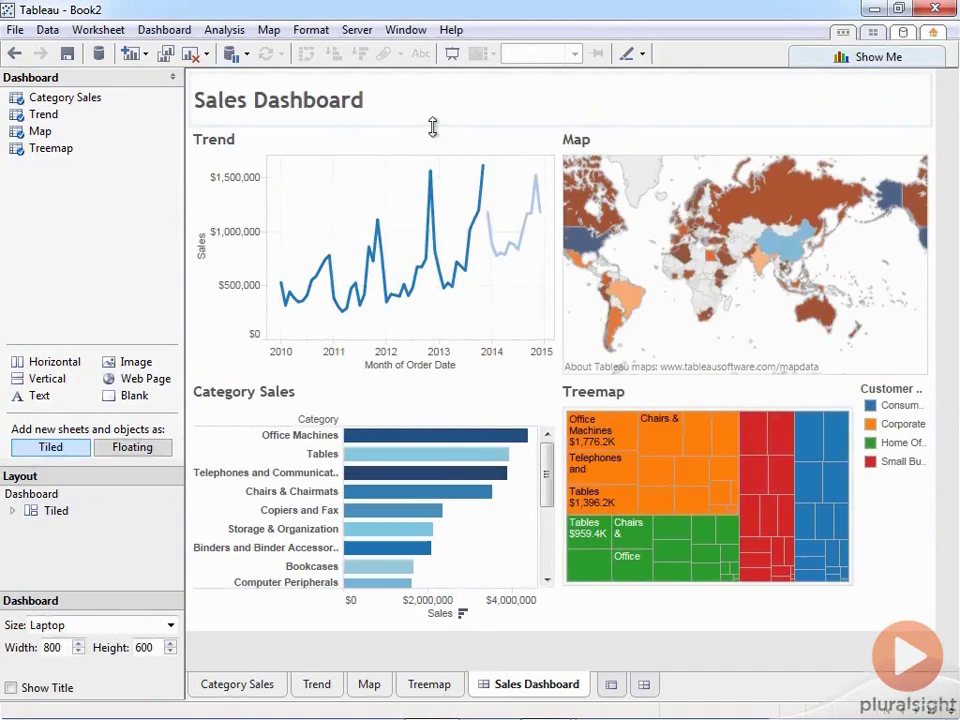
click(218, 146)
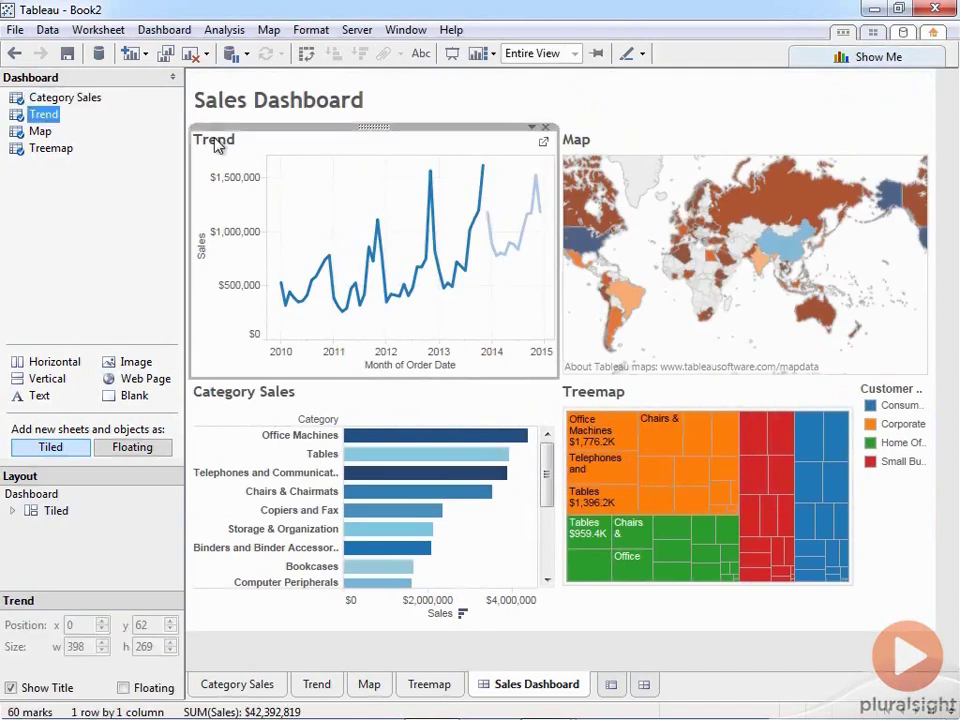
click(596, 123)
click(536, 141)
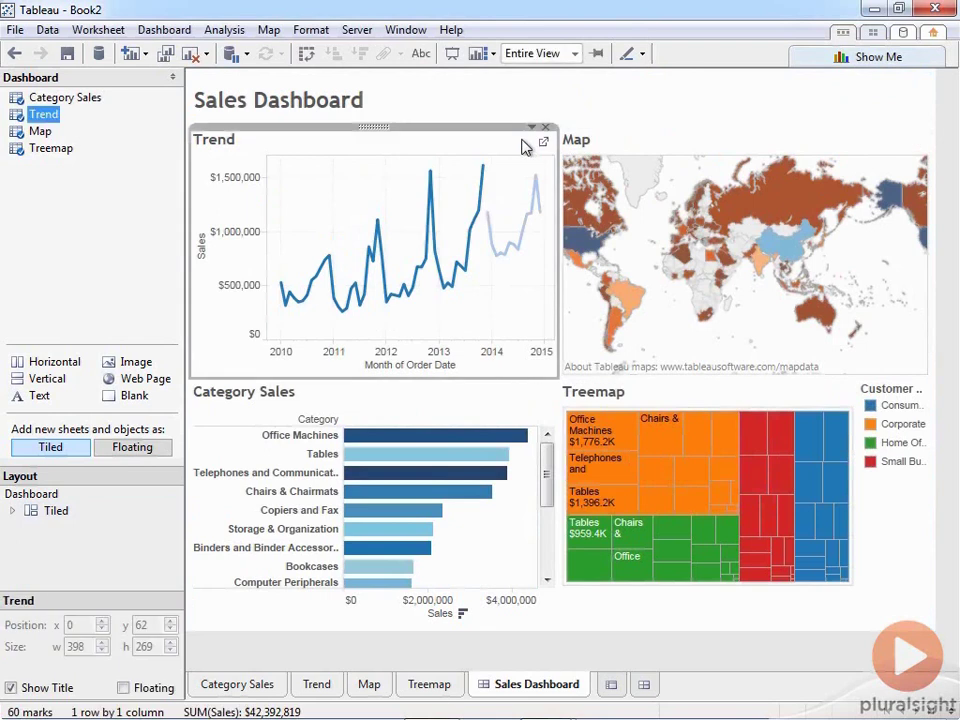
click(549, 53)
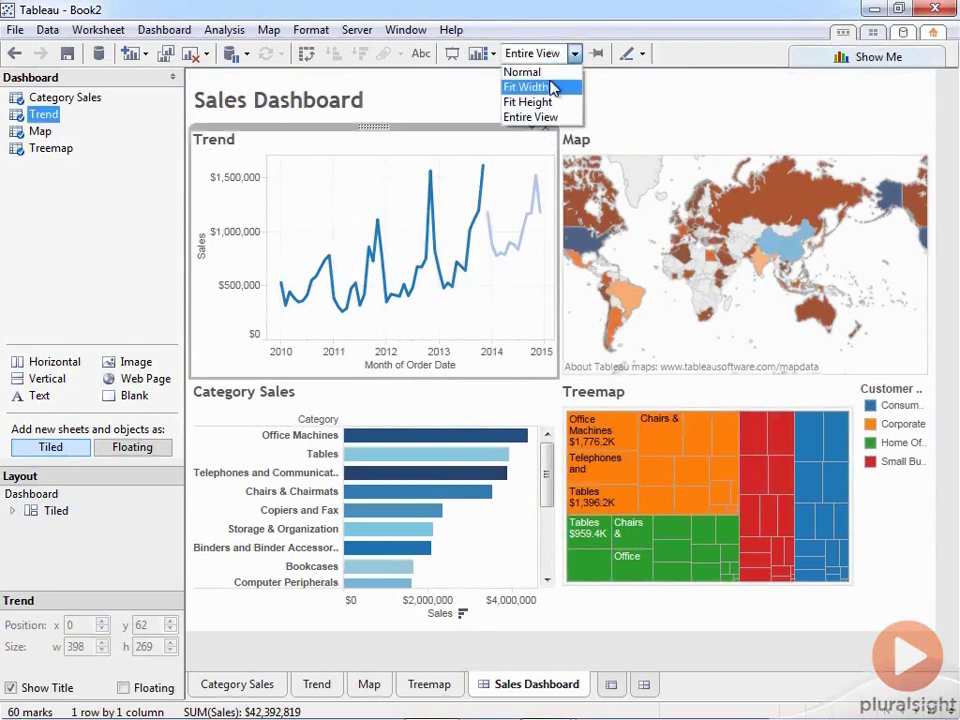
click(550, 76)
click(557, 53)
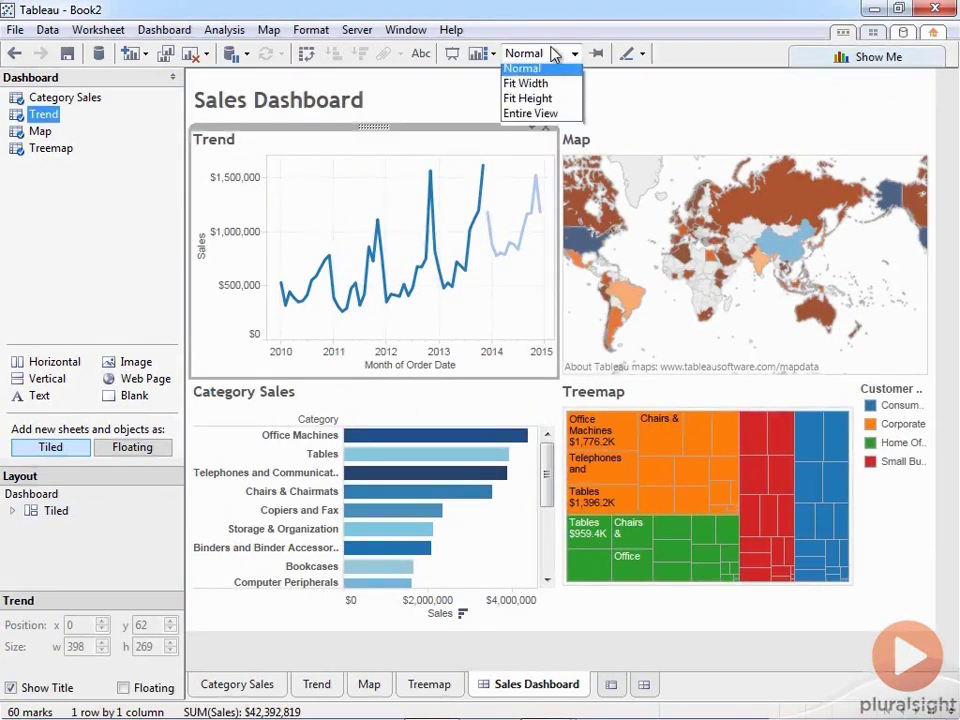
click(546, 117)
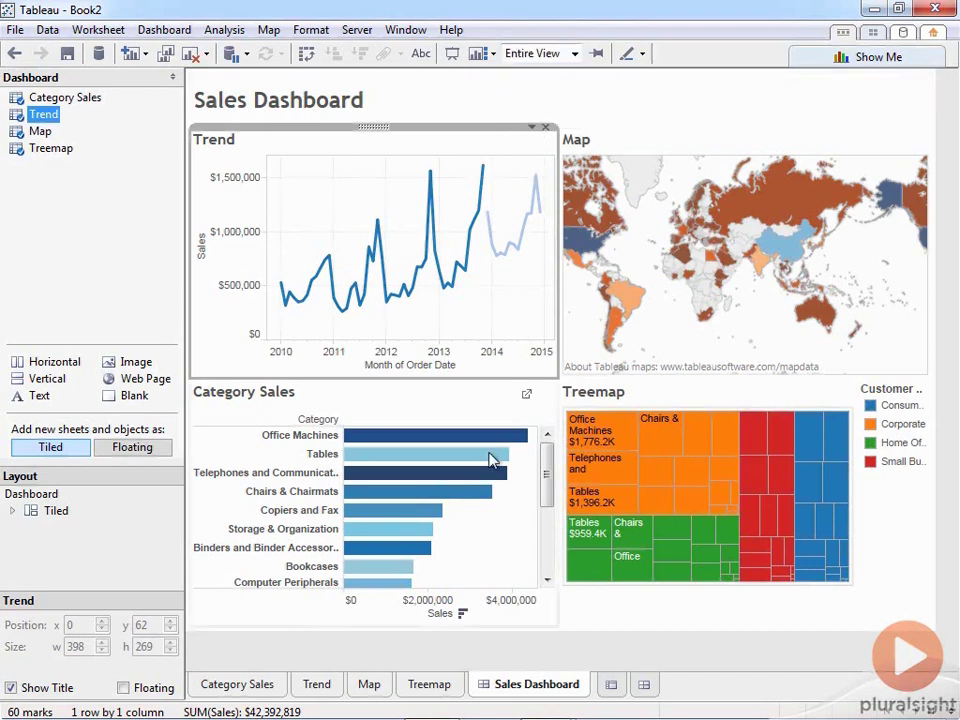
Step: Try fitting Category Sales to show all rows, then return it to Normal size
click(516, 508)
drag(546, 488, 545, 458)
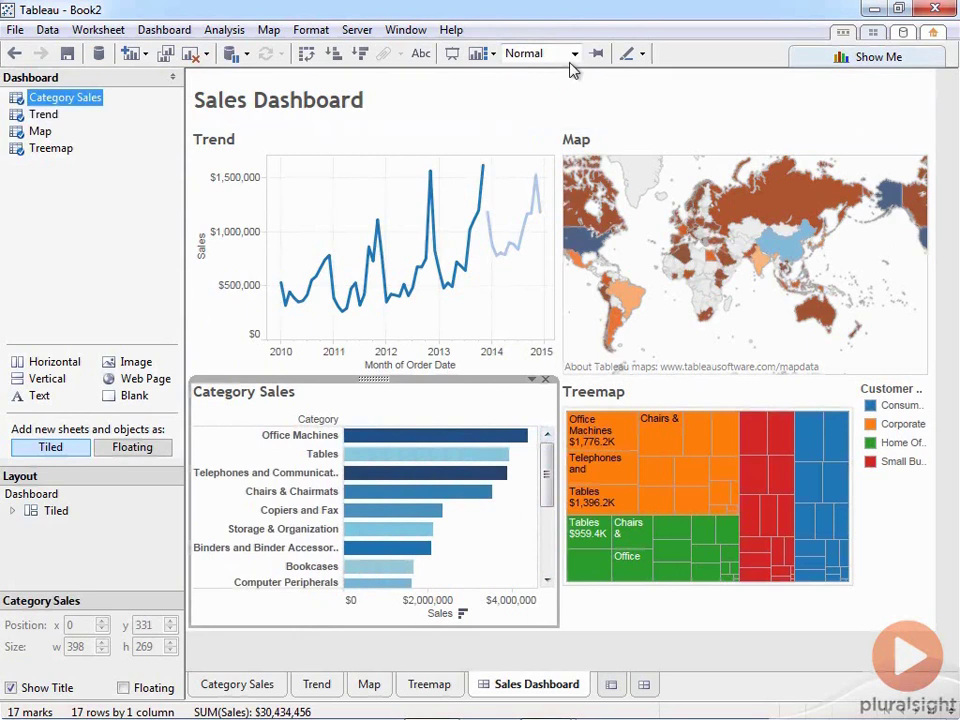
click(574, 53)
click(565, 119)
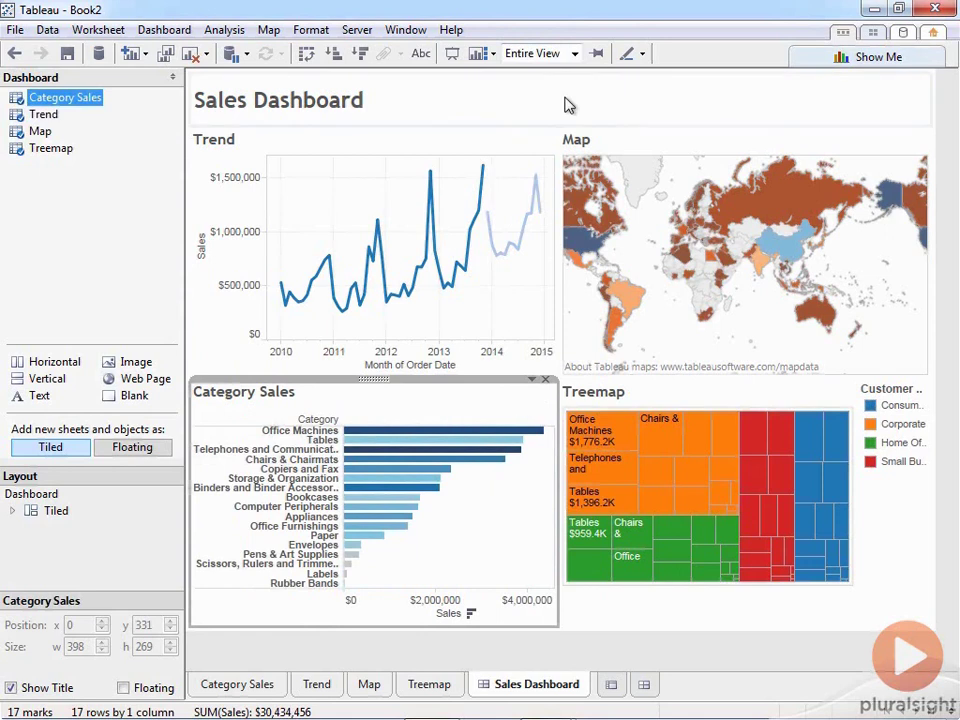
click(577, 59)
click(522, 72)
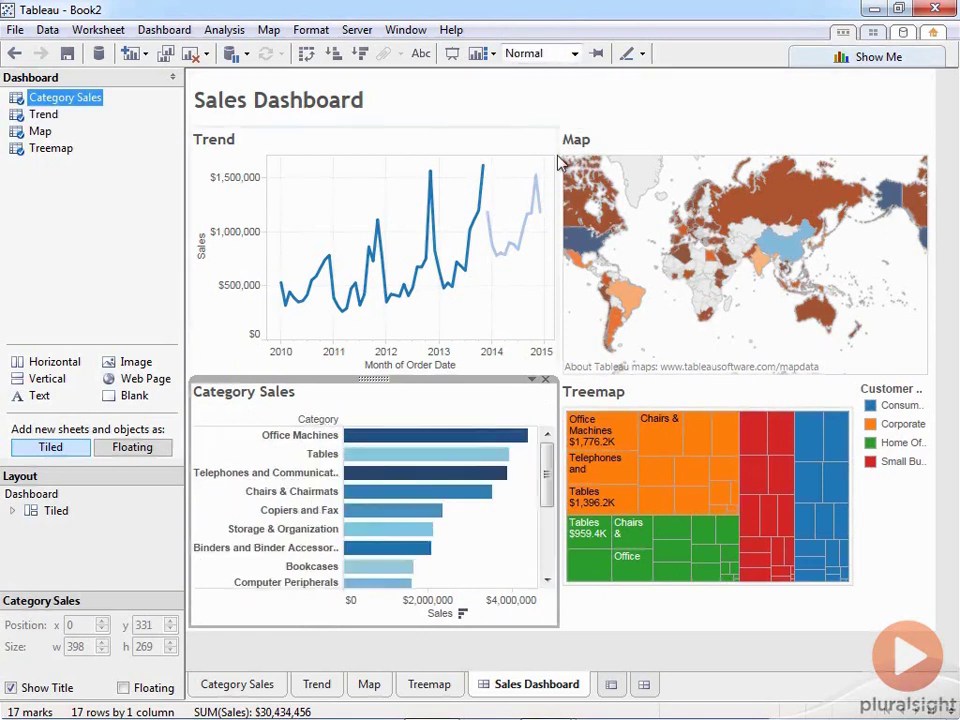
Step: Fit the treemap to Entire View so it fills its zone
click(729, 390)
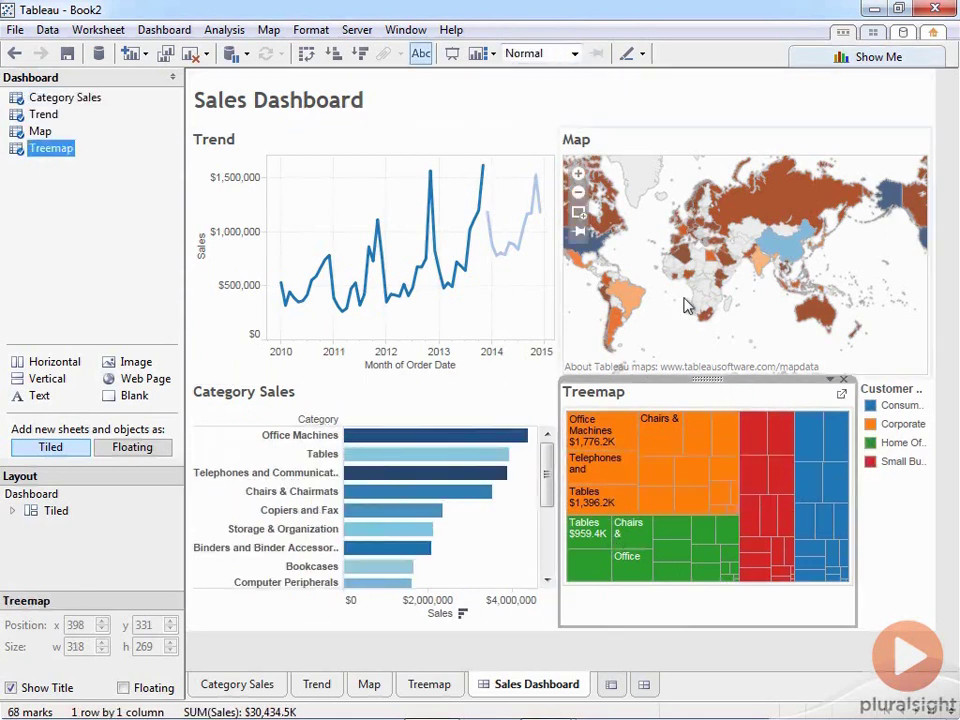
click(575, 54)
click(530, 117)
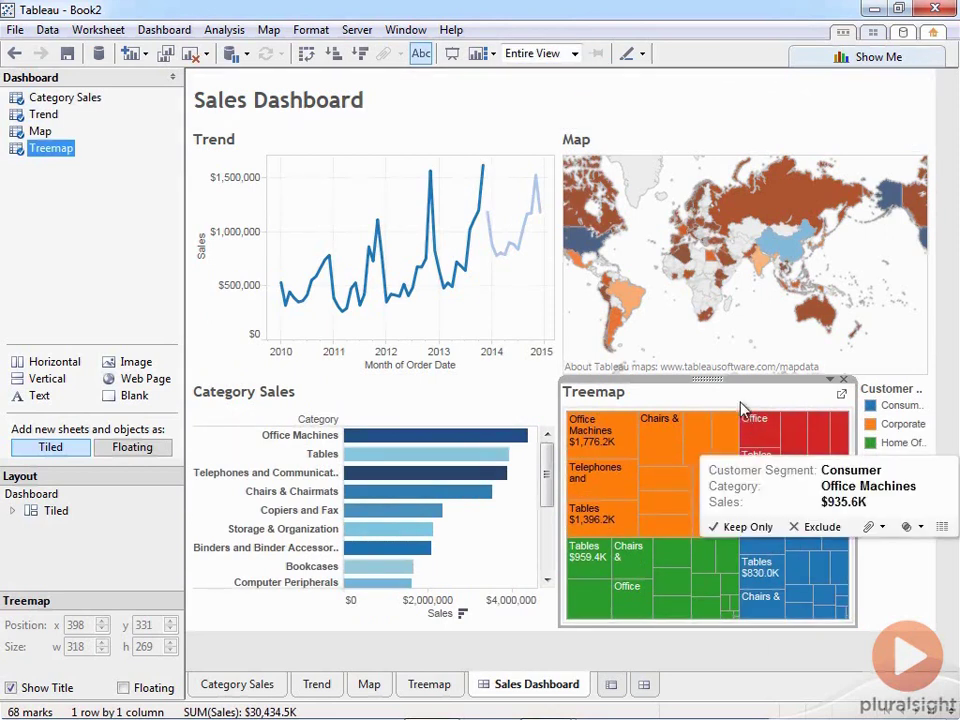
click(129, 251)
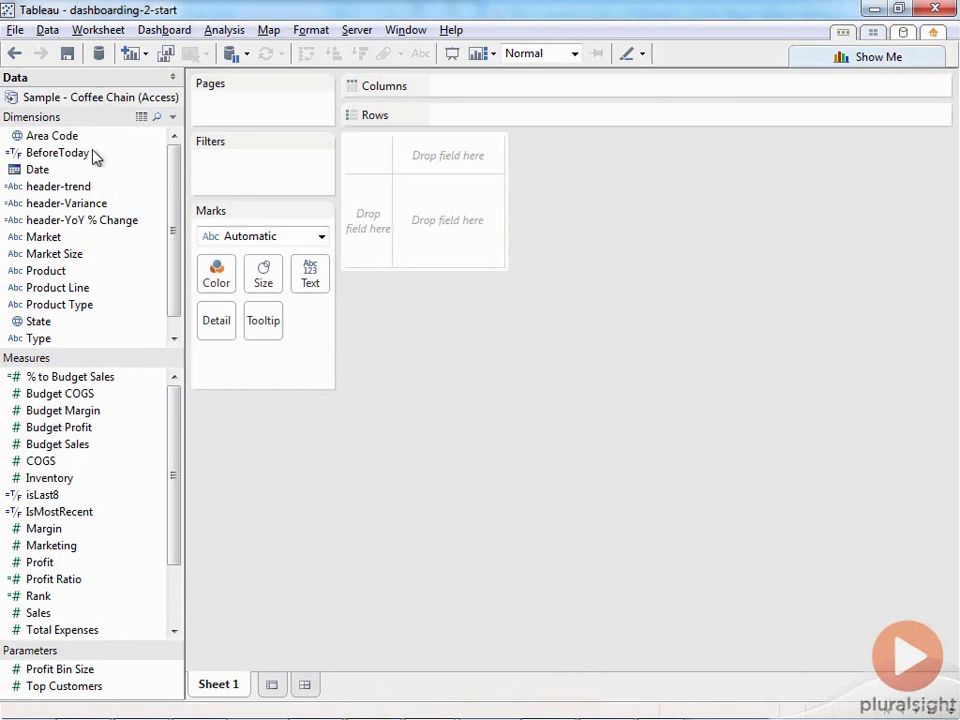
click(80, 187)
key(Down)
key(Down)
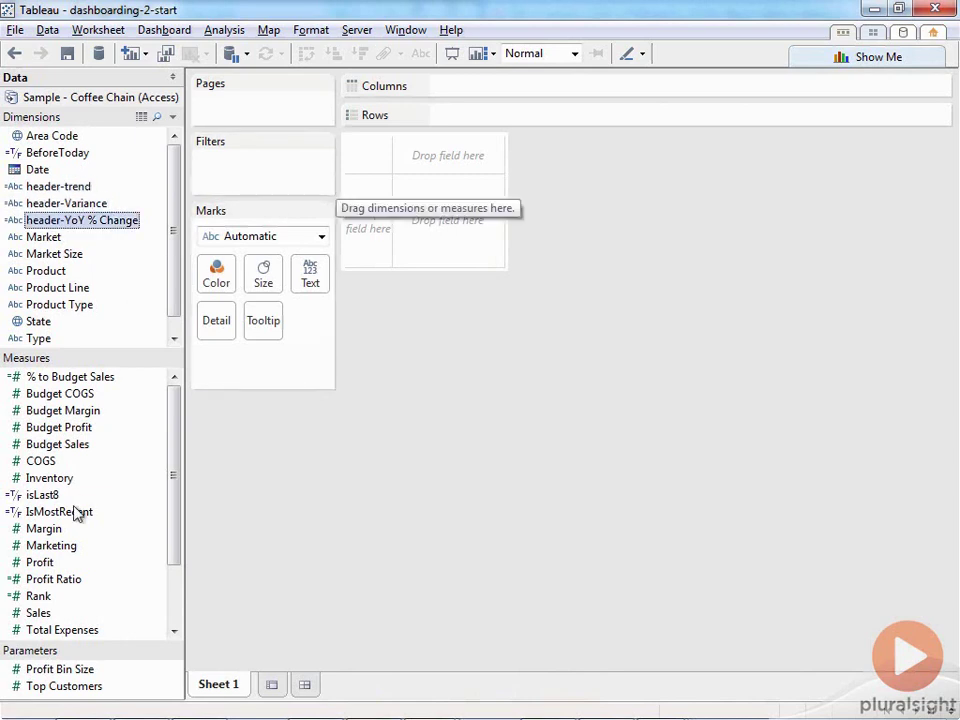
click(75, 380)
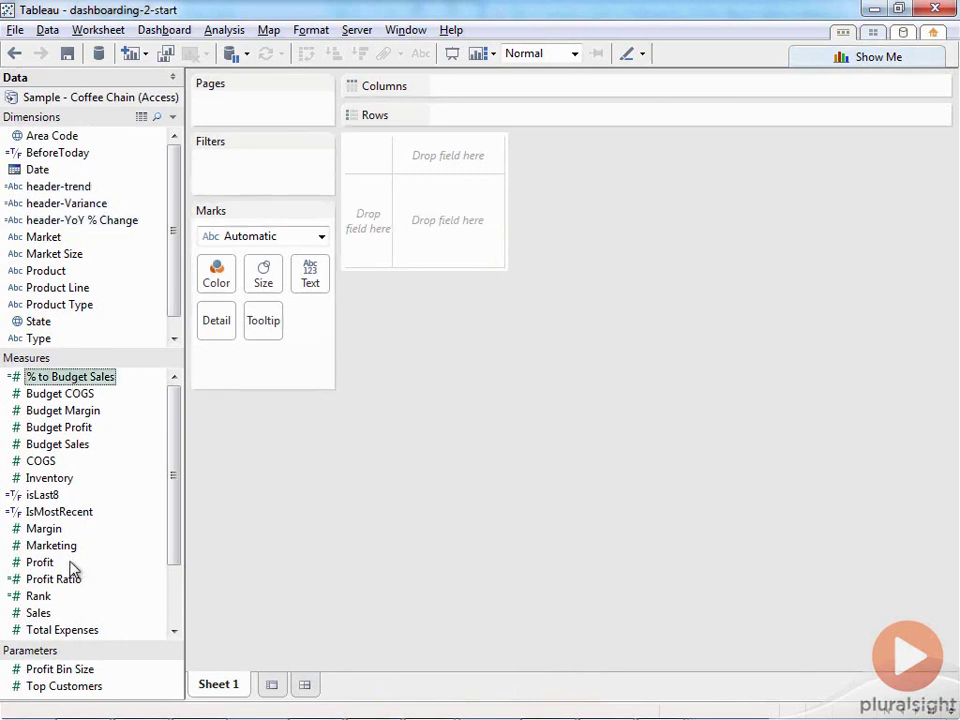
click(60, 512)
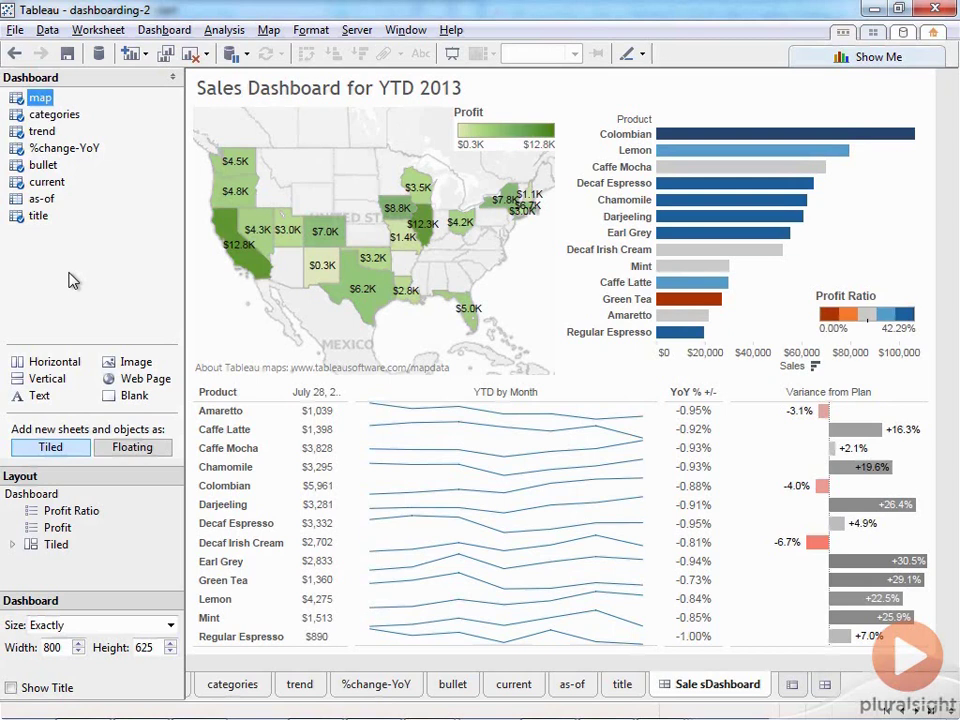
key(alt+Tab)
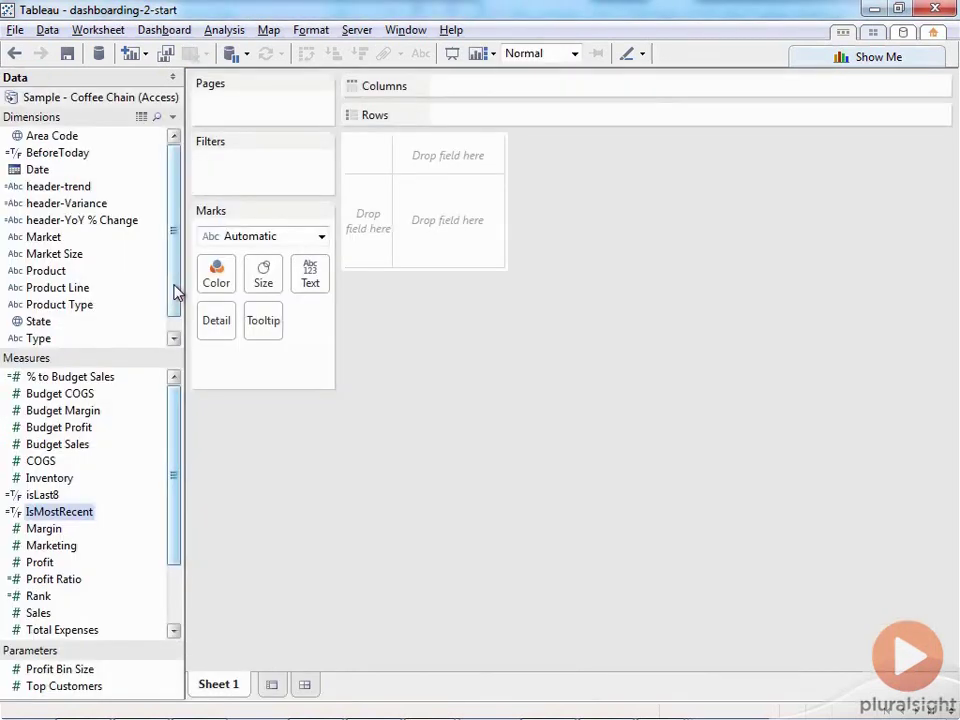
Step: Rename Sheet 1 to 'map' and plot States coloured by SUM(Profit)
double_click(218, 685)
text(map)
key(Return)
double_click(38, 321)
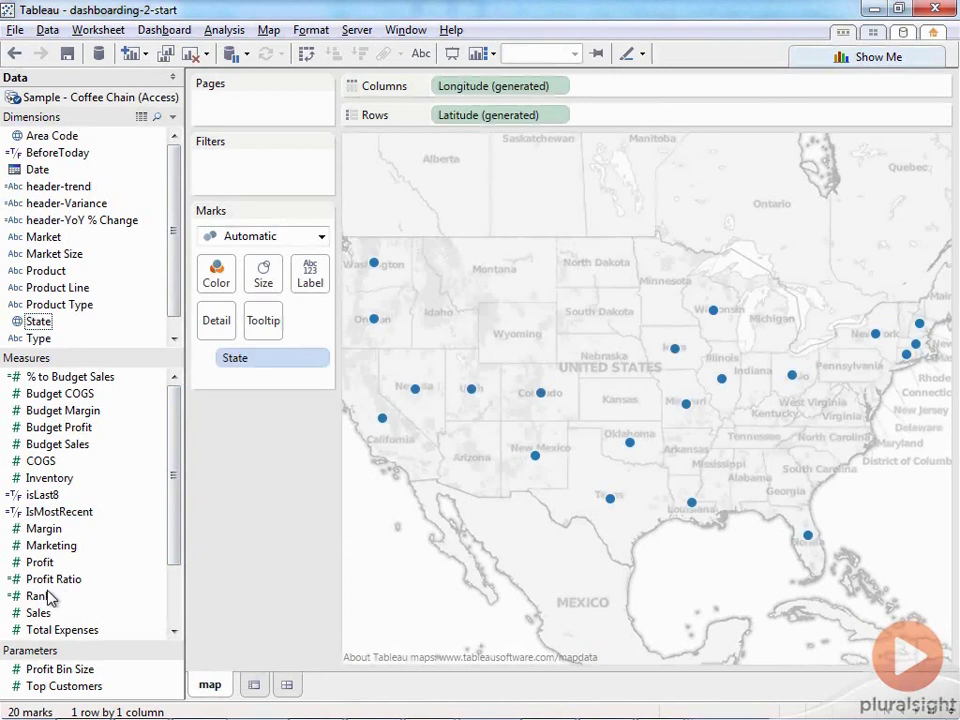
drag(42, 562, 222, 275)
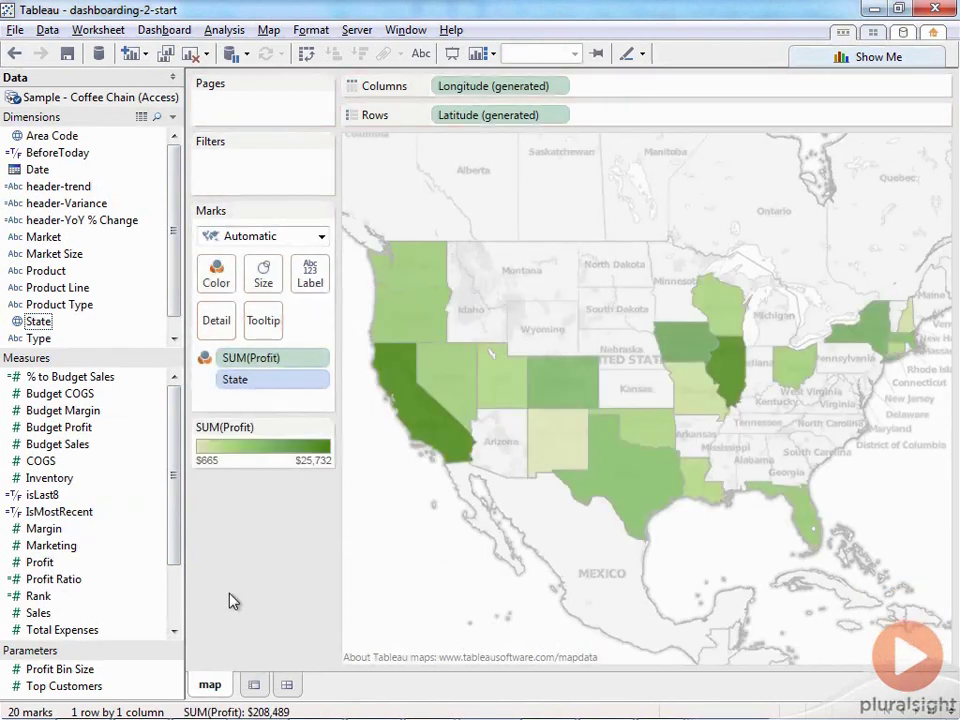
Step: Add a relative Date filter limited to Years, Year to date
drag(37, 169, 210, 165)
double_click(400, 260)
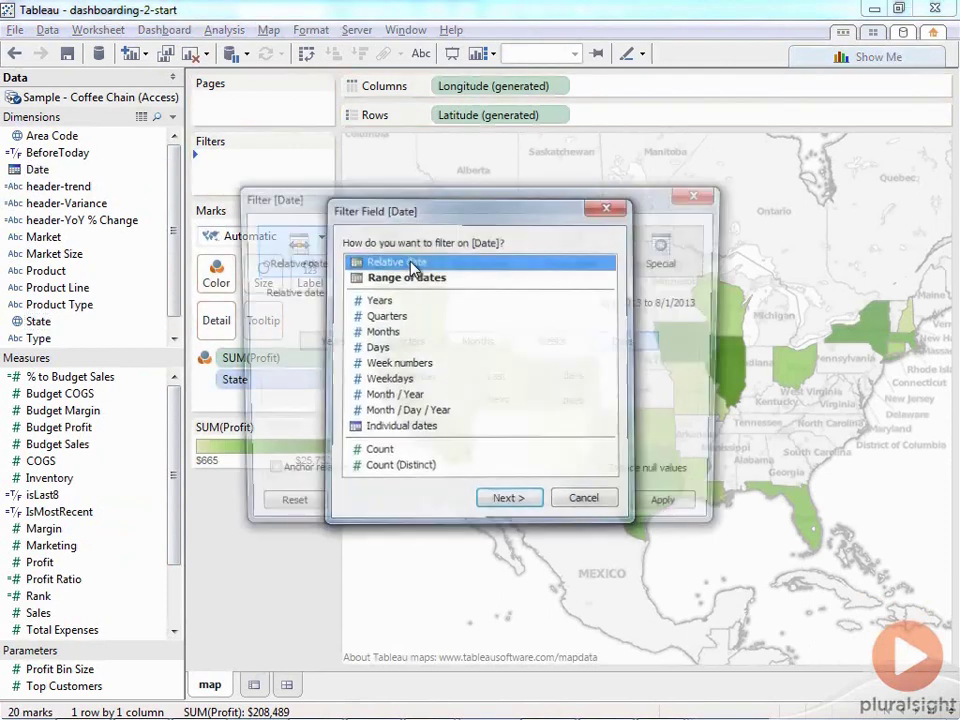
click(341, 343)
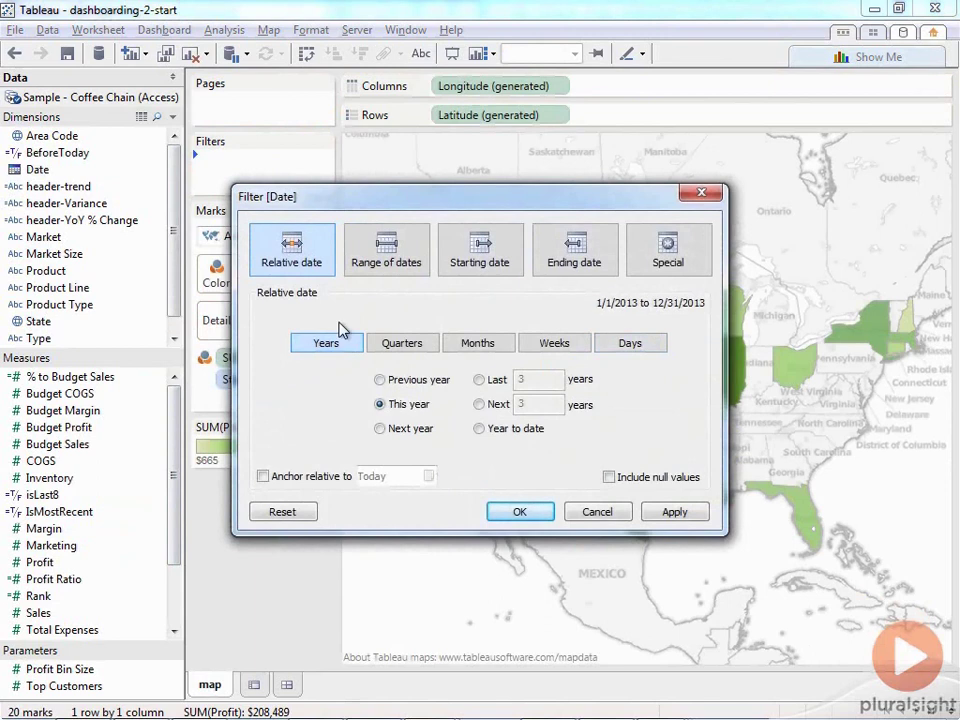
click(506, 432)
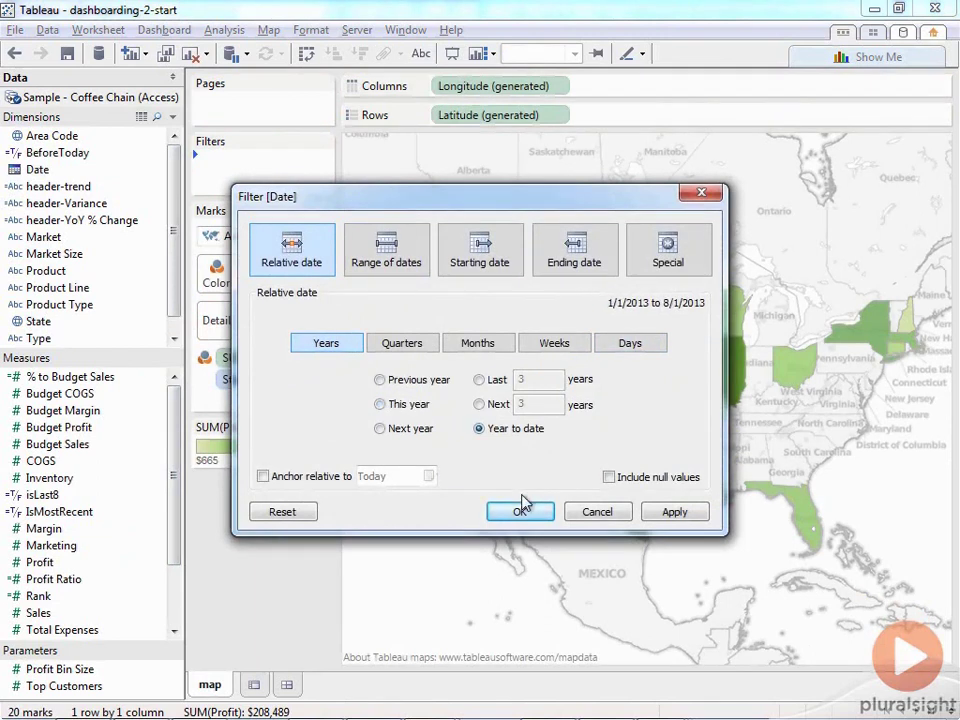
click(522, 514)
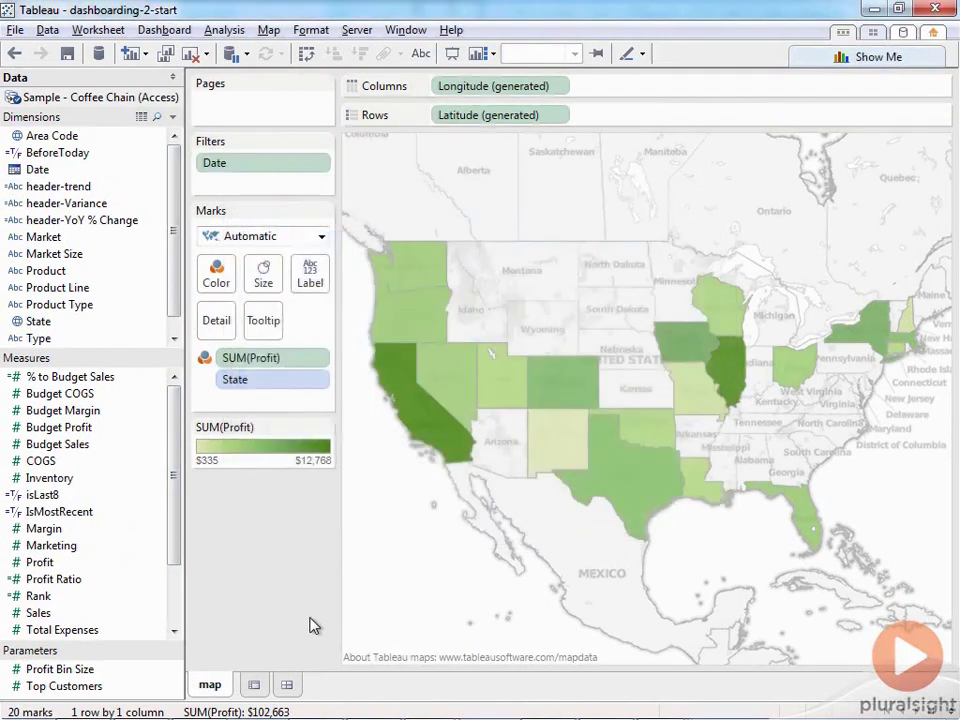
Step: Label states with Profit as custom currency, 1 decimal, in Thousands (K)
drag(45, 563, 314, 279)
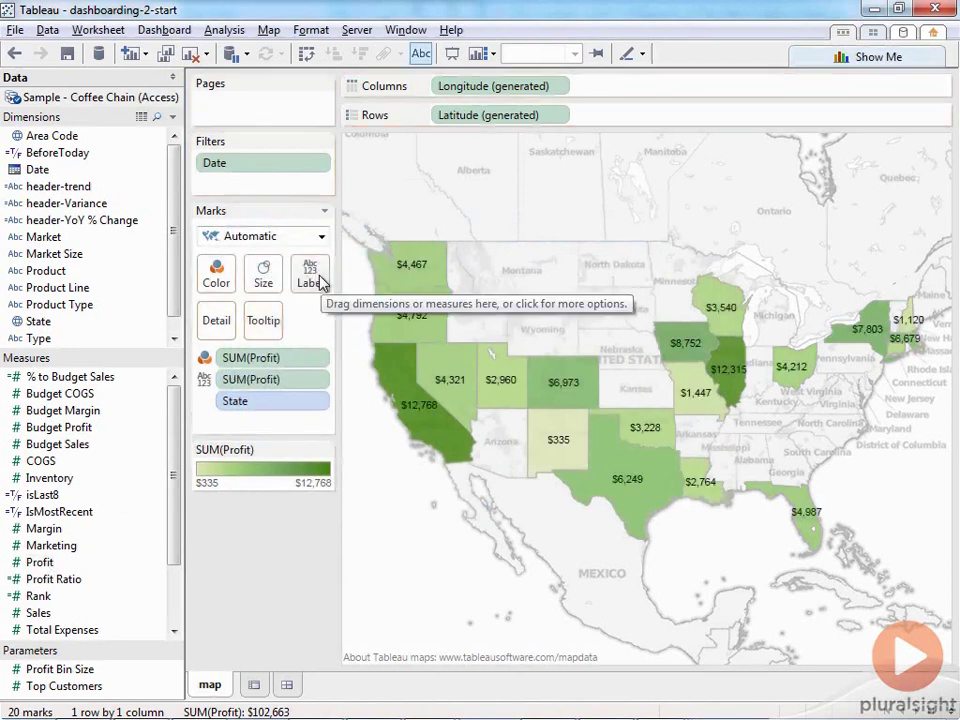
click(320, 385)
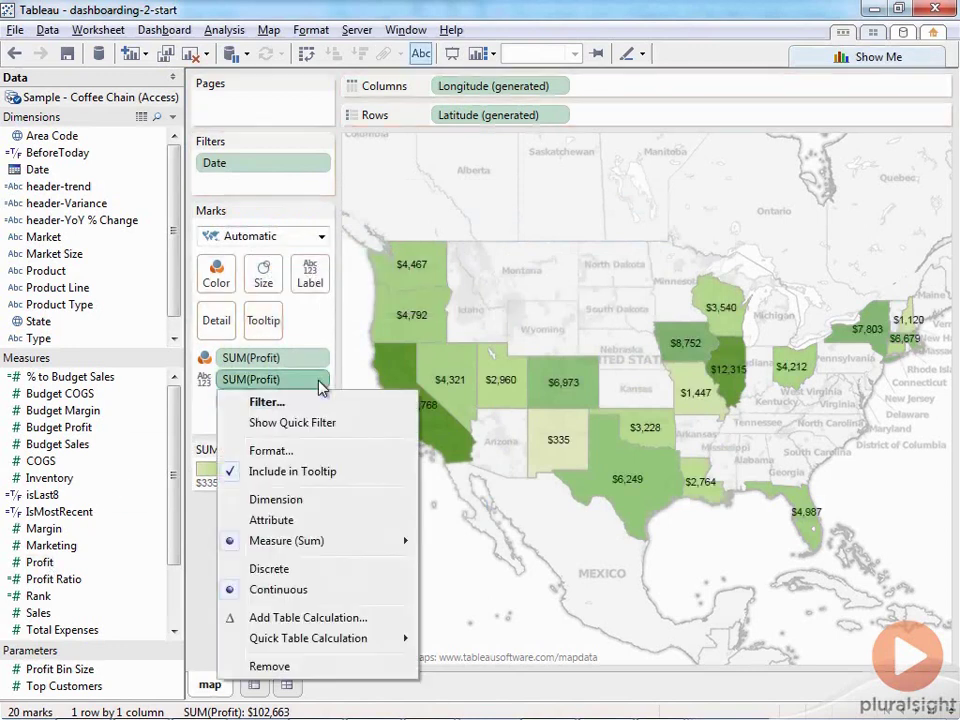
click(333, 452)
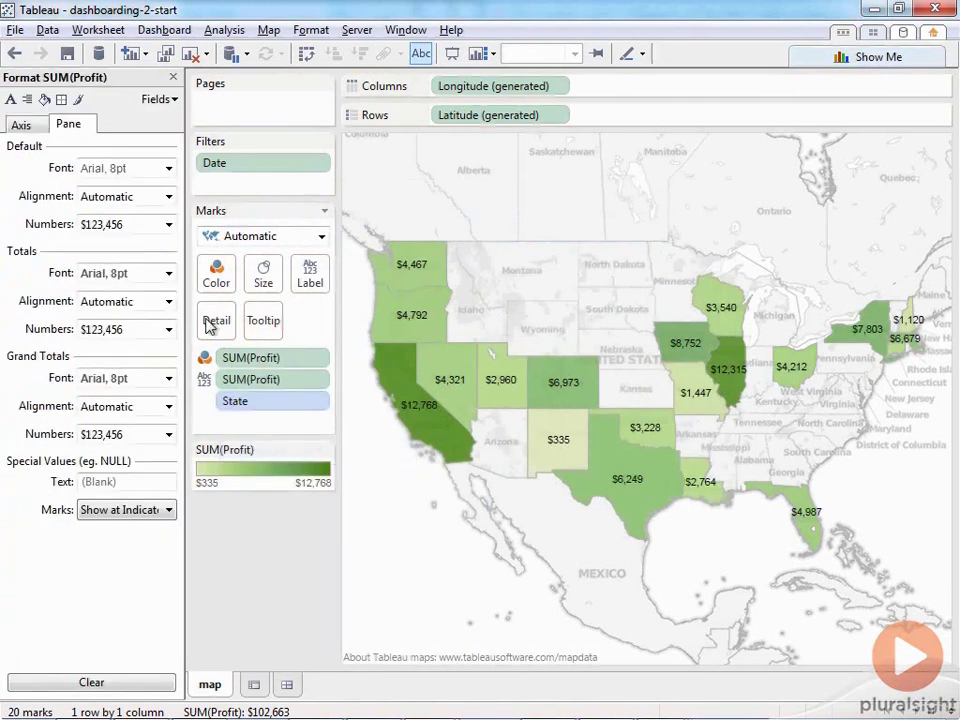
click(168, 224)
click(140, 300)
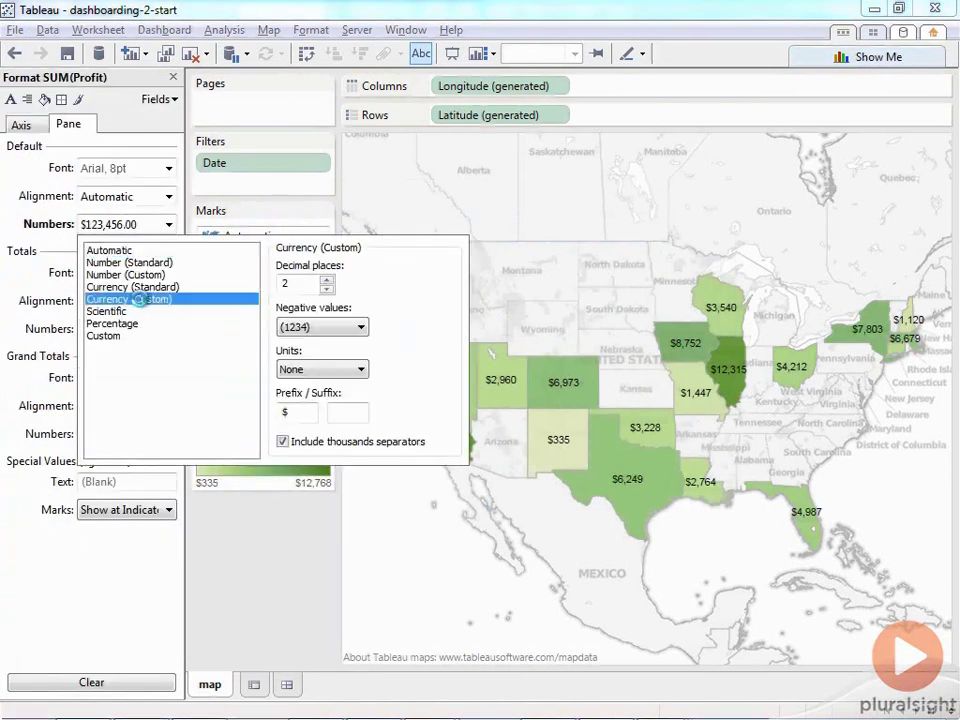
click(327, 289)
click(320, 369)
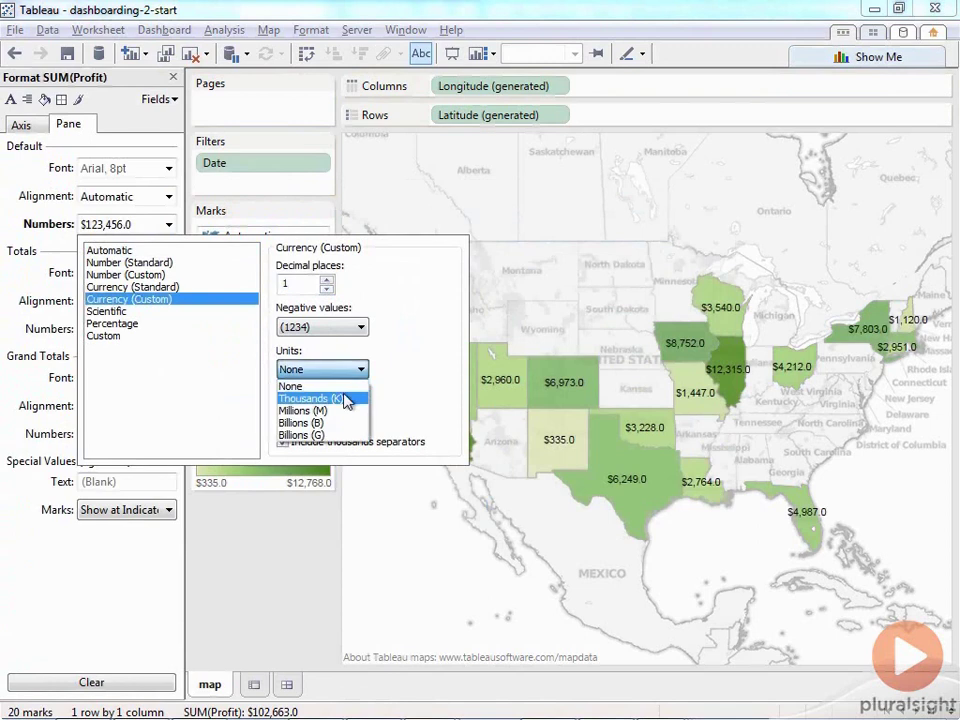
click(347, 399)
click(295, 627)
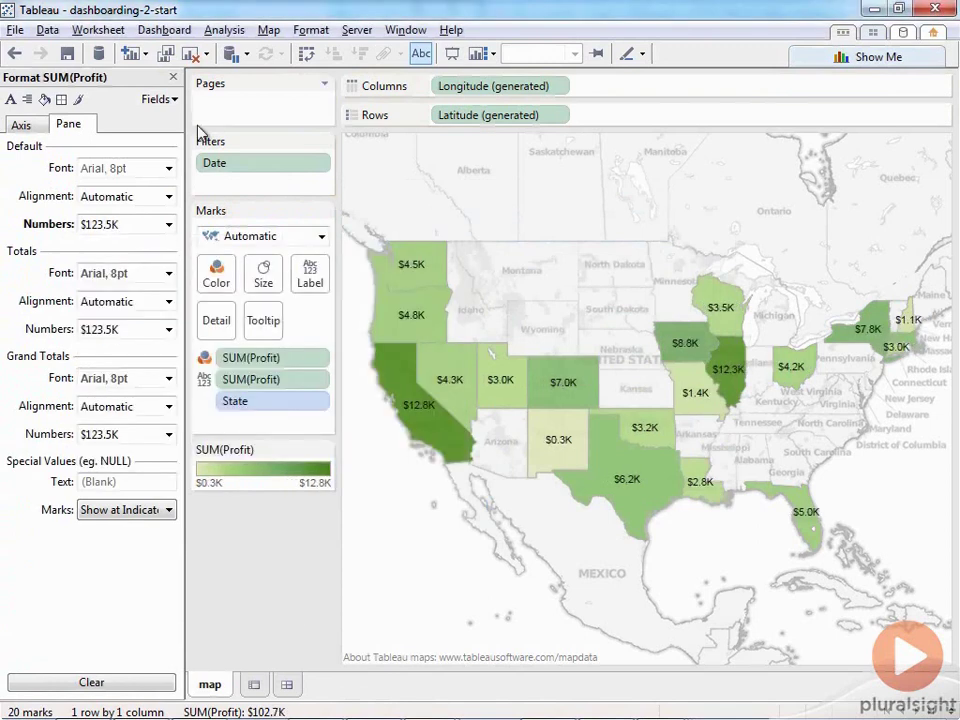
click(173, 77)
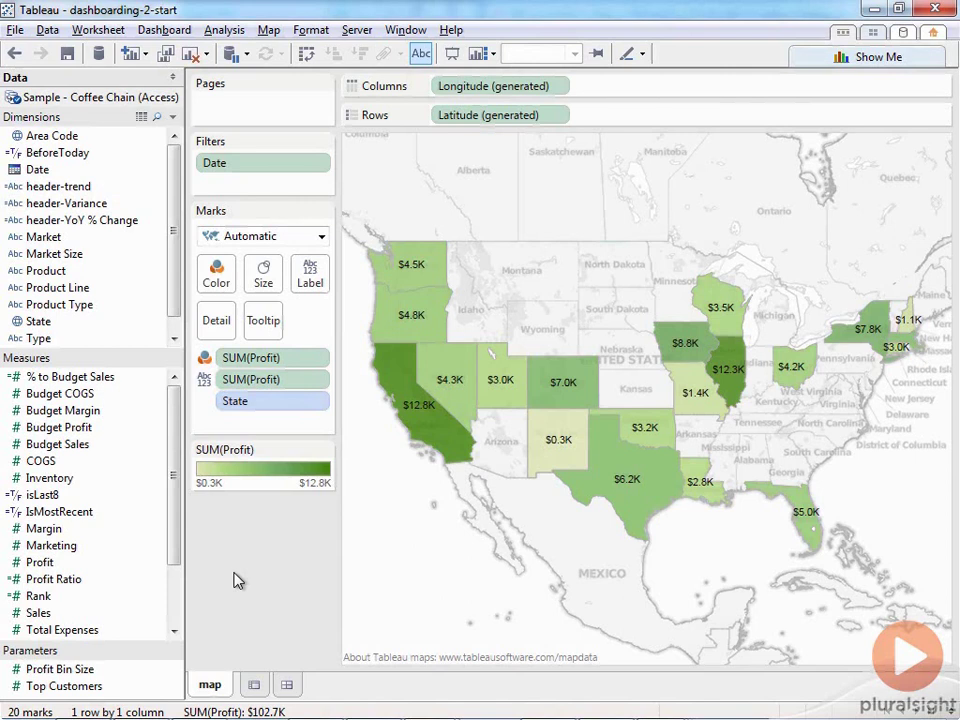
Step: Add a sheet named 'products' with Product on Rows and SUM(Sales) bars on Columns
click(254, 690)
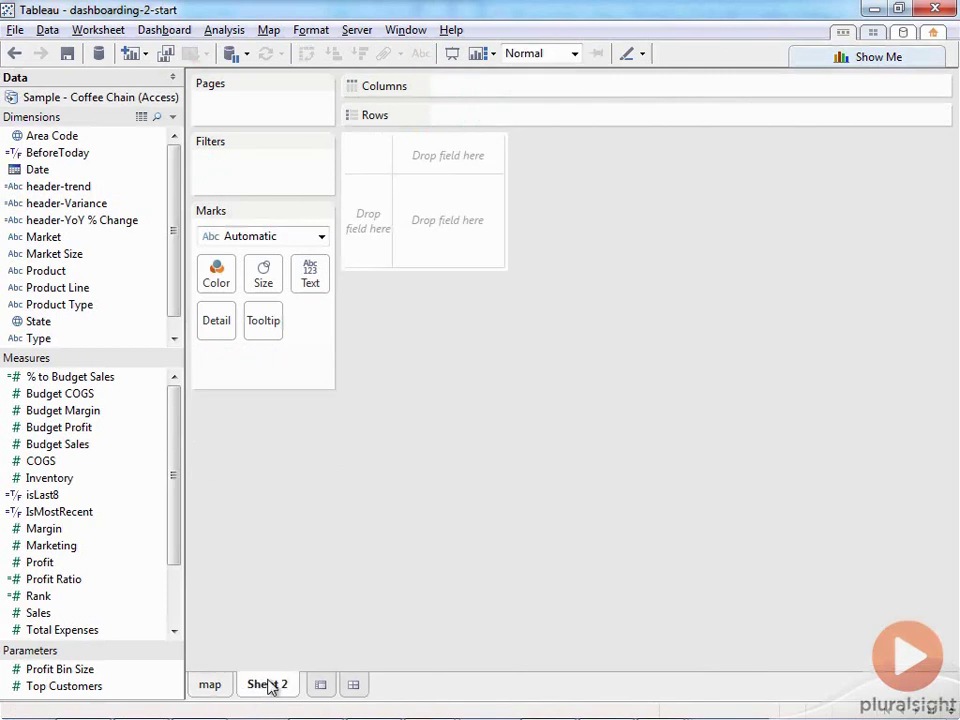
double_click(269, 685)
text(products)
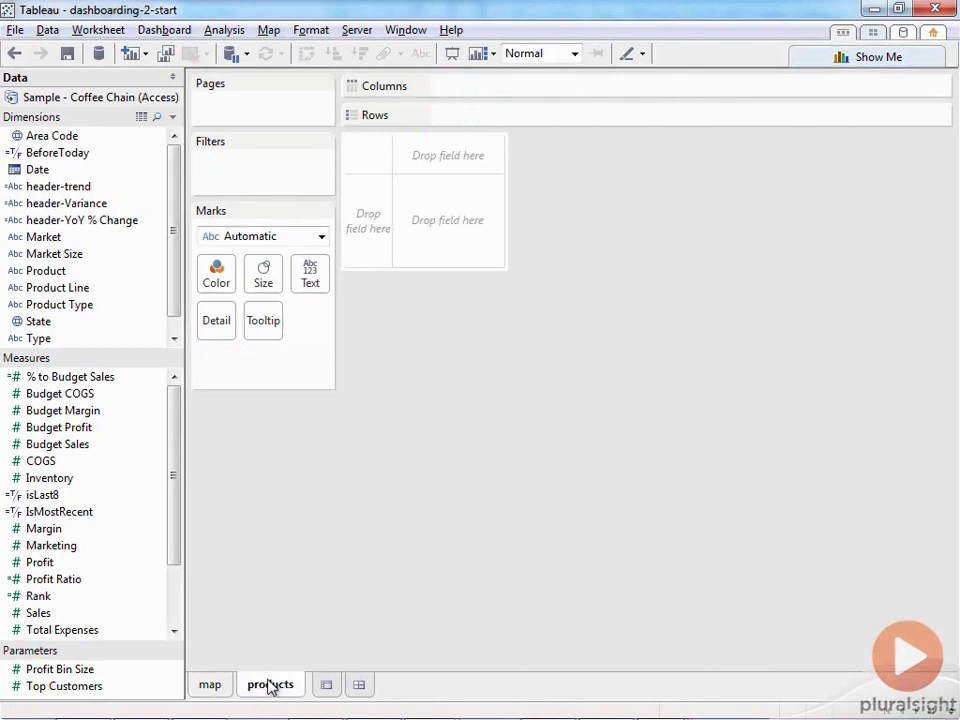
key(Return)
drag(62, 272, 380, 238)
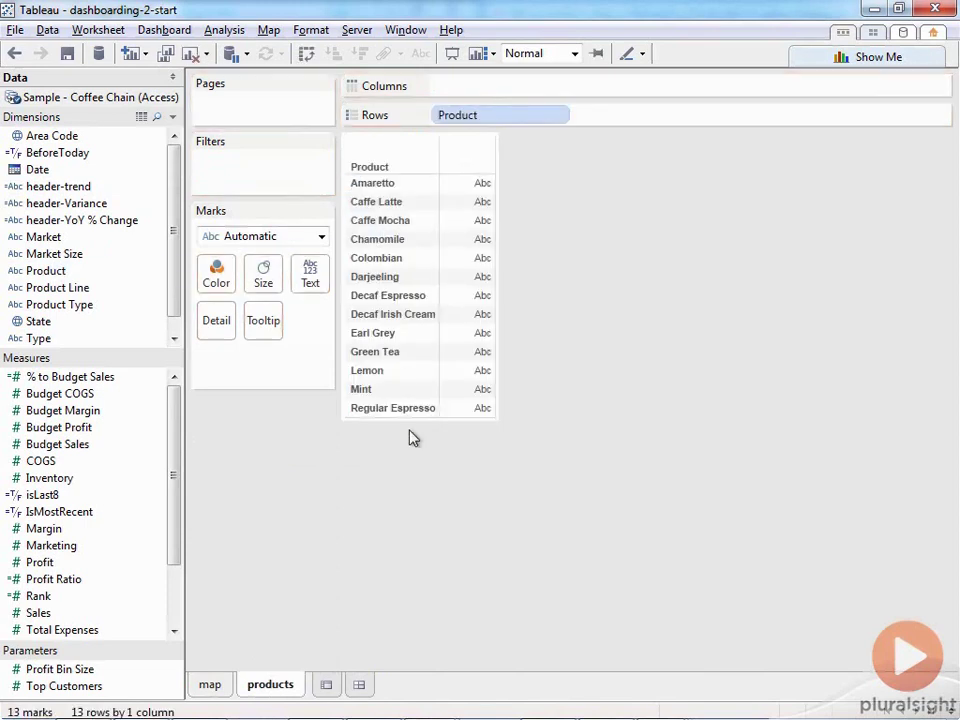
drag(38, 614, 596, 92)
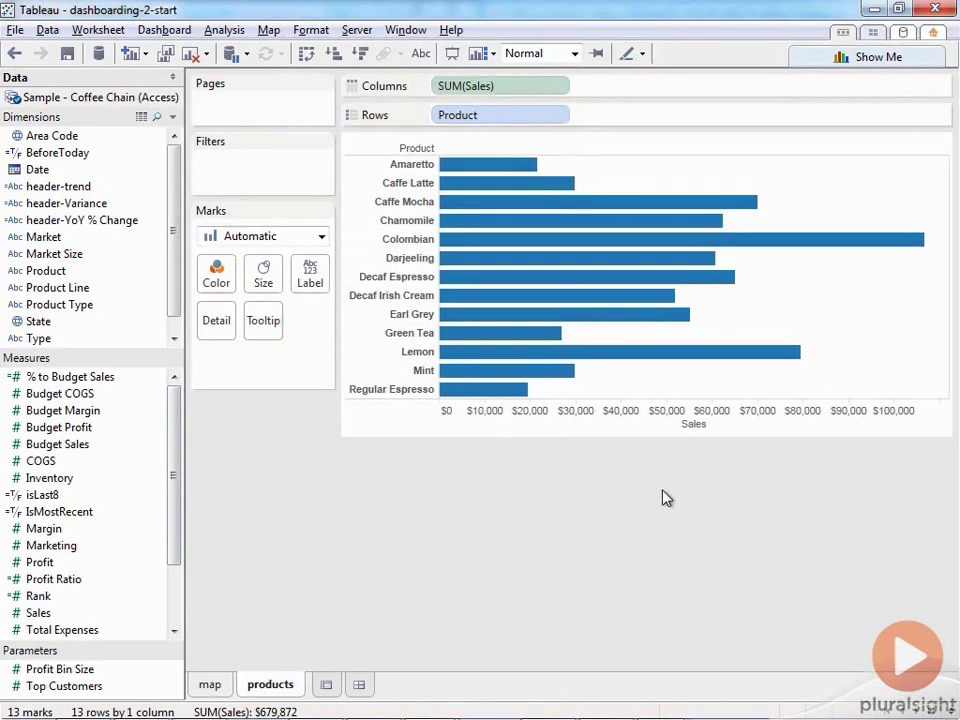
Step: Sort Product descending by the Sales field
click(561, 115)
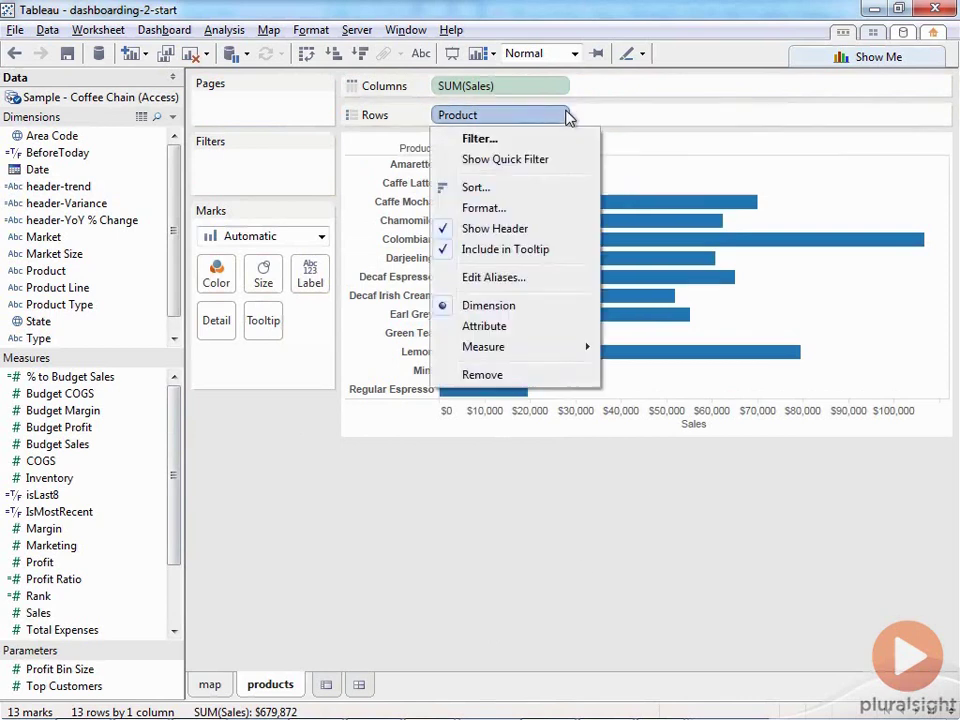
click(567, 187)
click(366, 241)
click(362, 338)
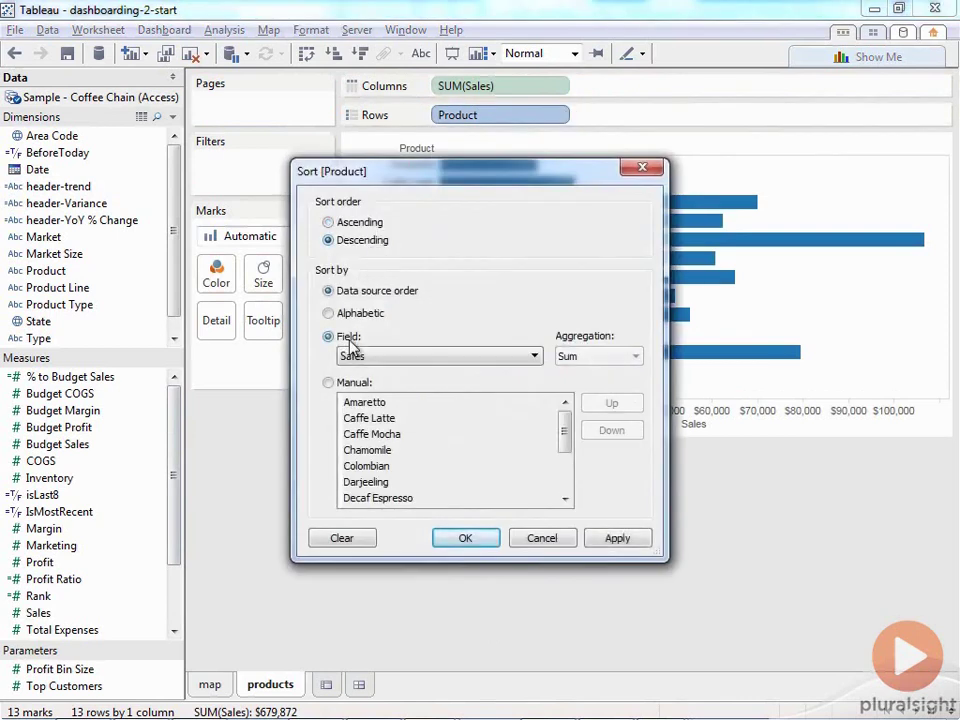
click(479, 539)
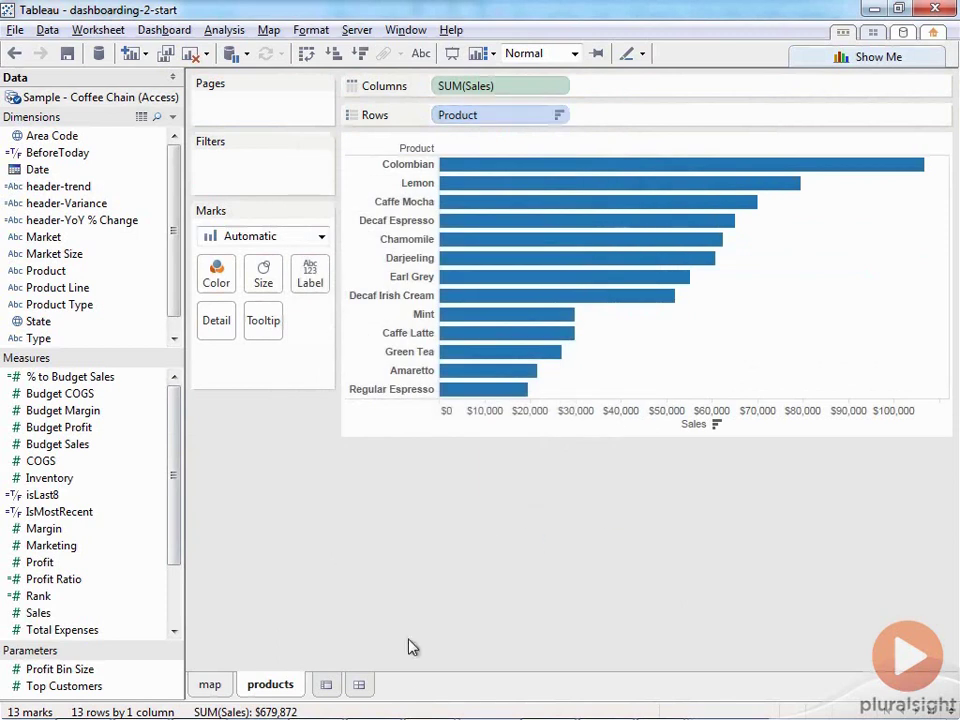
Step: Apply the map's year-to-date Date filter to the products sheet as well
click(210, 686)
click(323, 166)
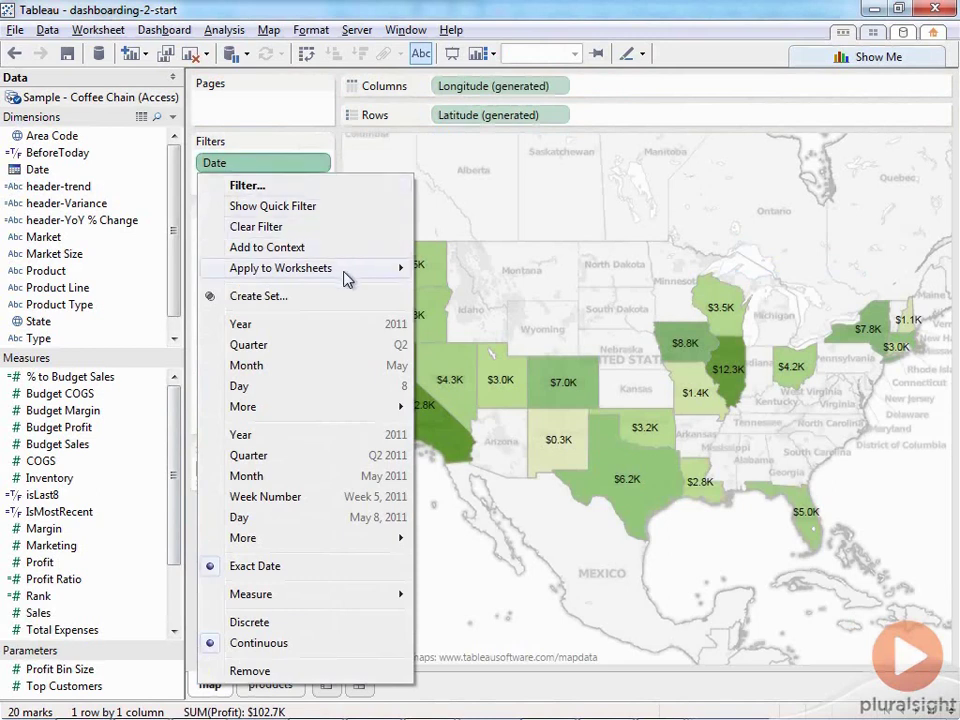
mouse_move(400, 267)
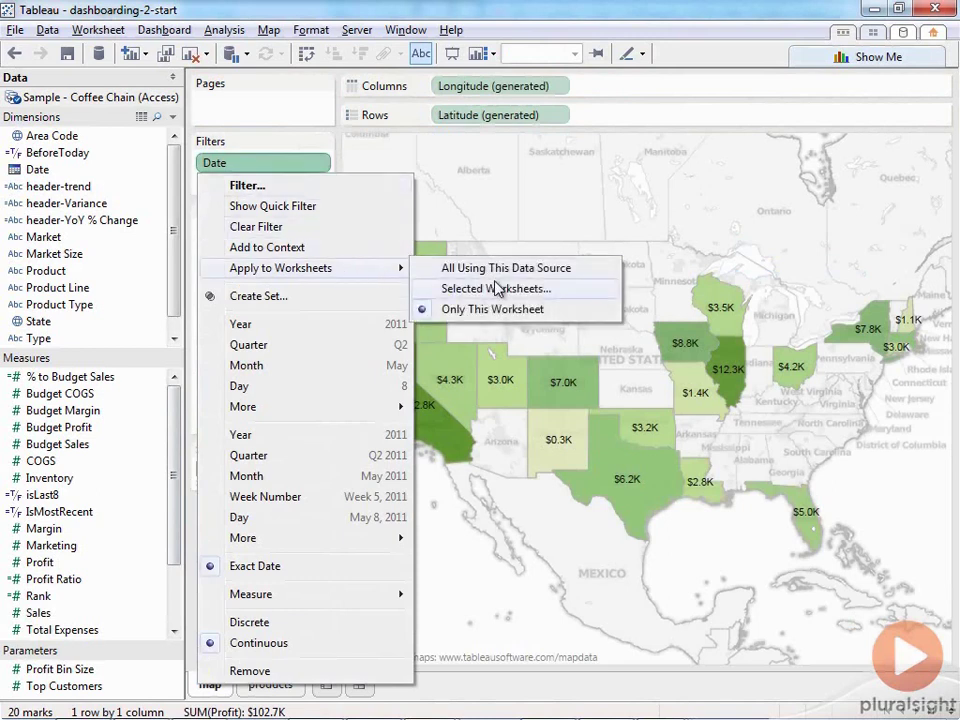
click(465, 288)
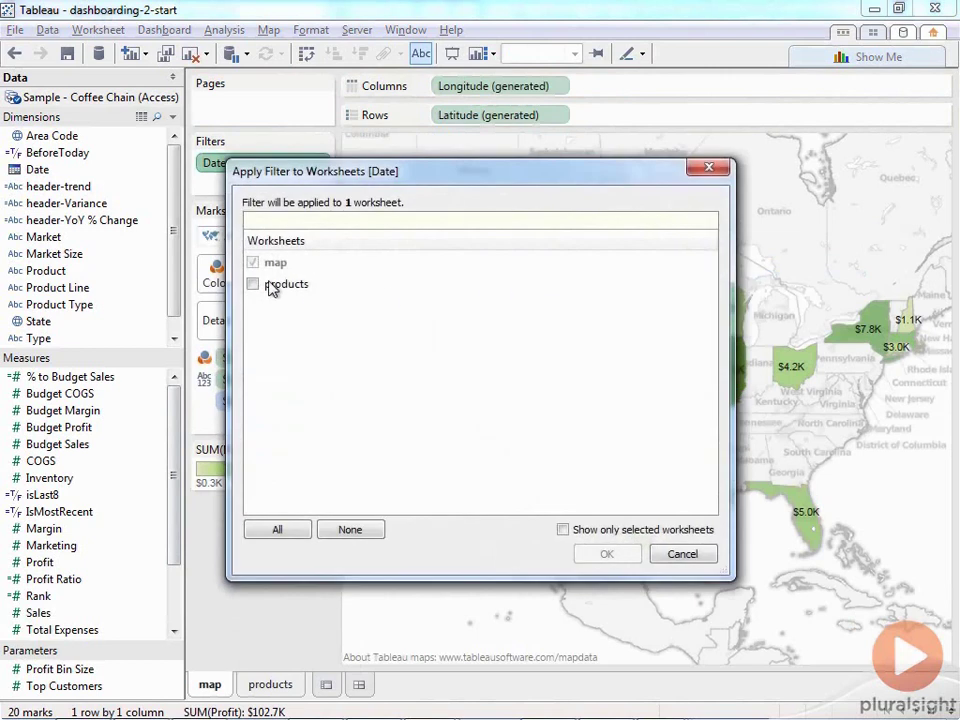
click(270, 288)
click(604, 555)
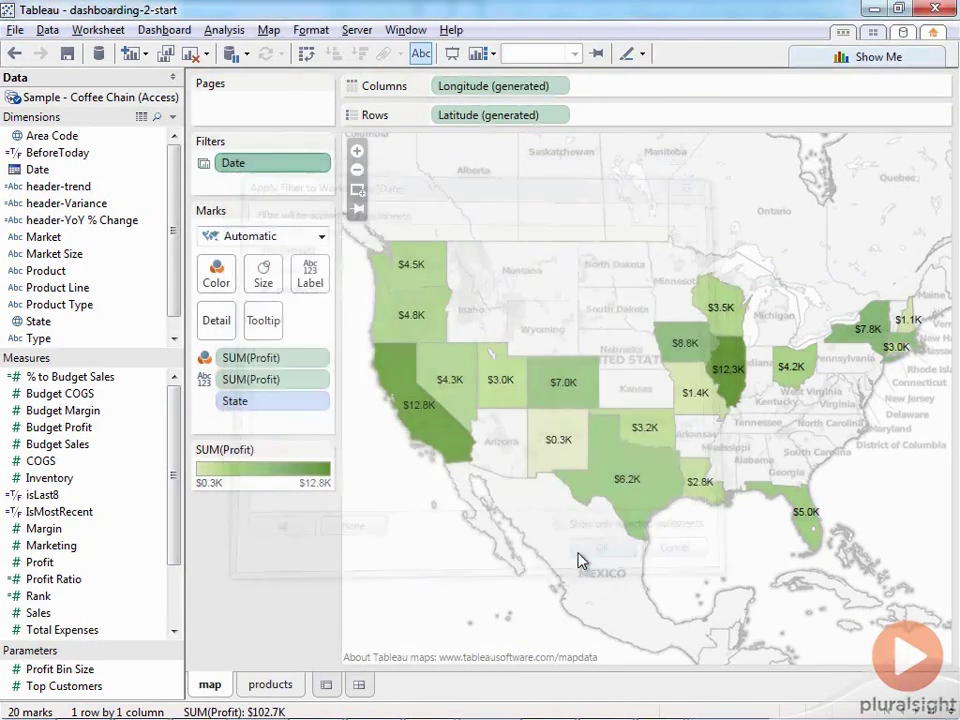
click(274, 688)
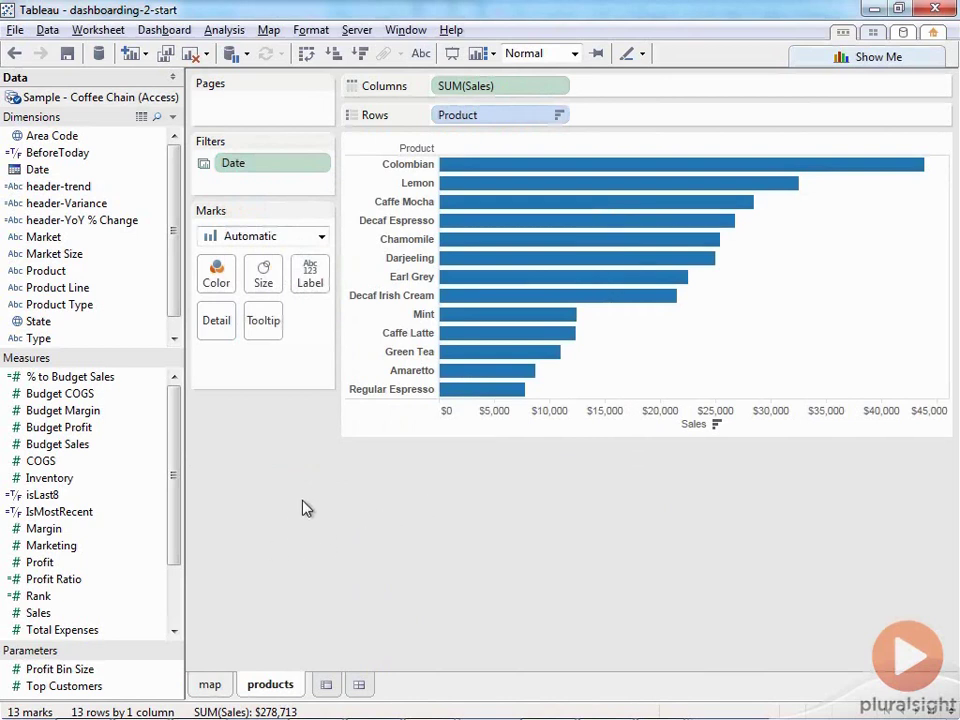
Step: Colour the product bars by Profit Ratio using the Orange-Blue Diverging palette
drag(69, 579, 216, 280)
click(326, 405)
click(319, 426)
drag(424, 258, 325, 282)
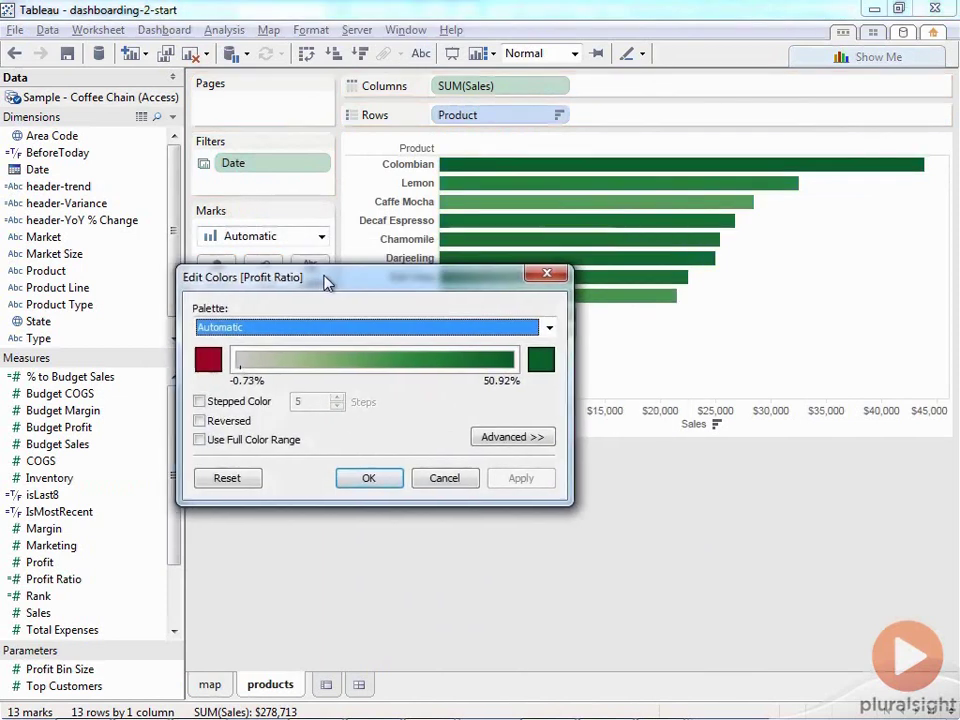
click(326, 327)
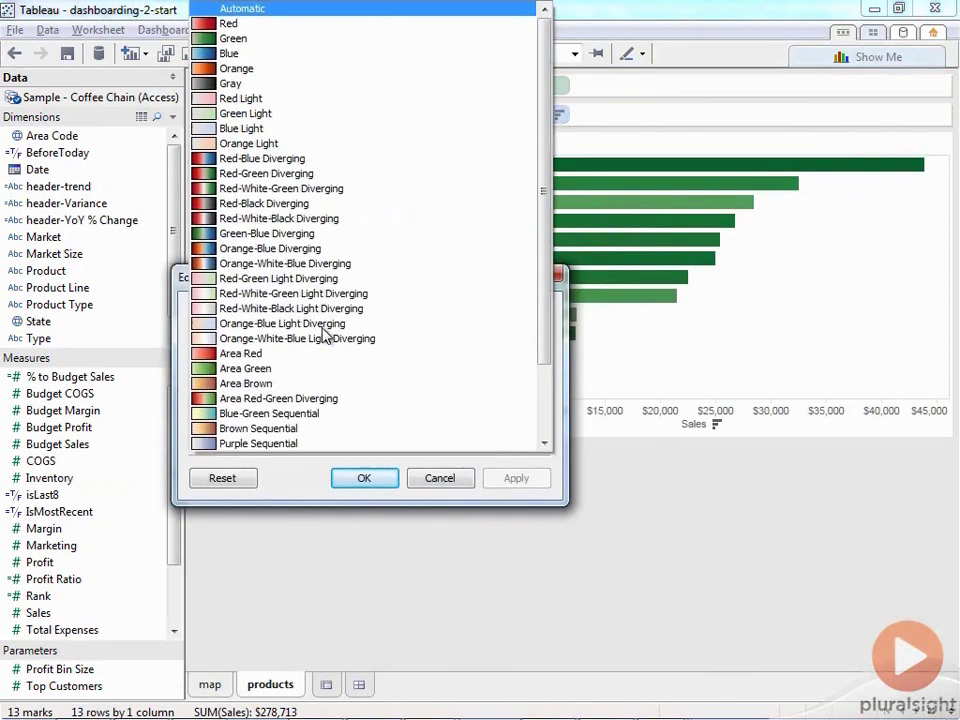
click(339, 248)
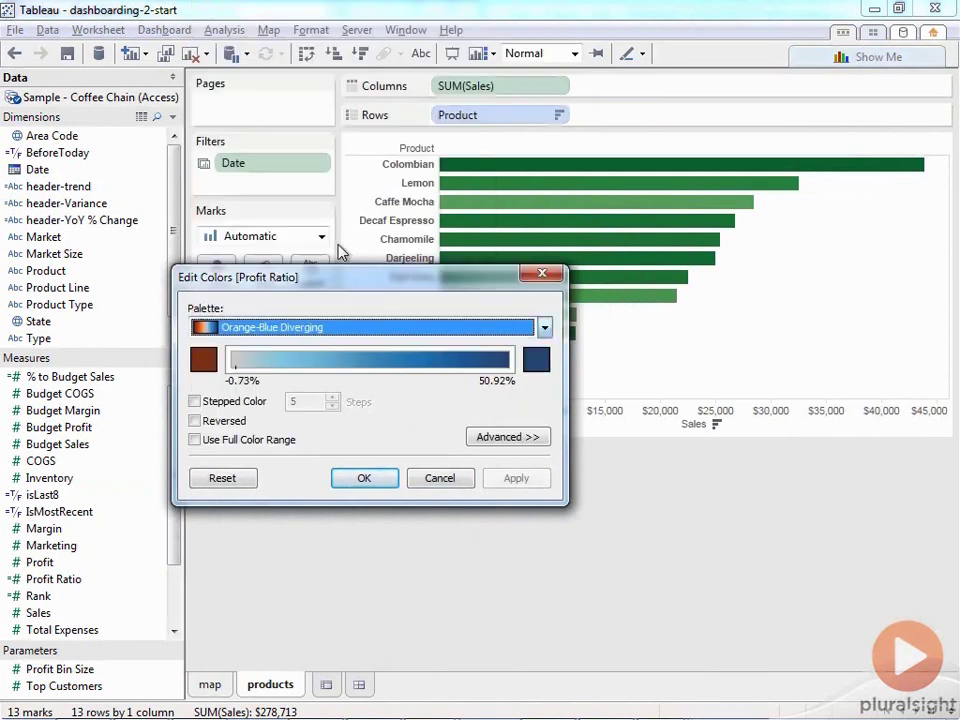
Step: Start the colour range at 0 with 5 stepped colours, and apply the changes
click(486, 440)
click(194, 469)
double_click(268, 488)
text(0)
key(Tab)
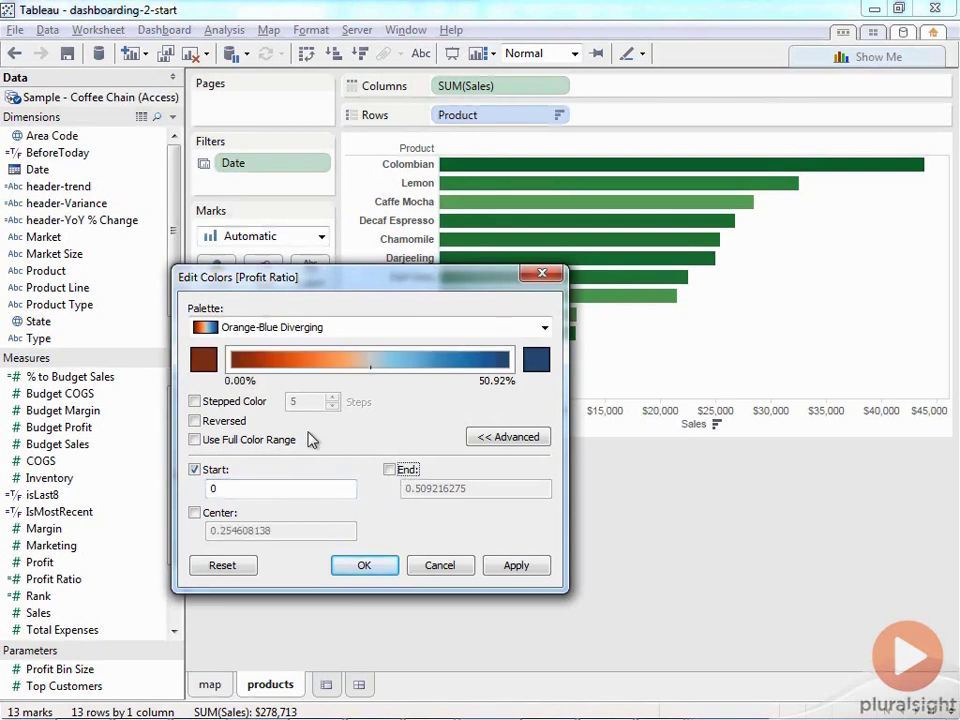
click(195, 401)
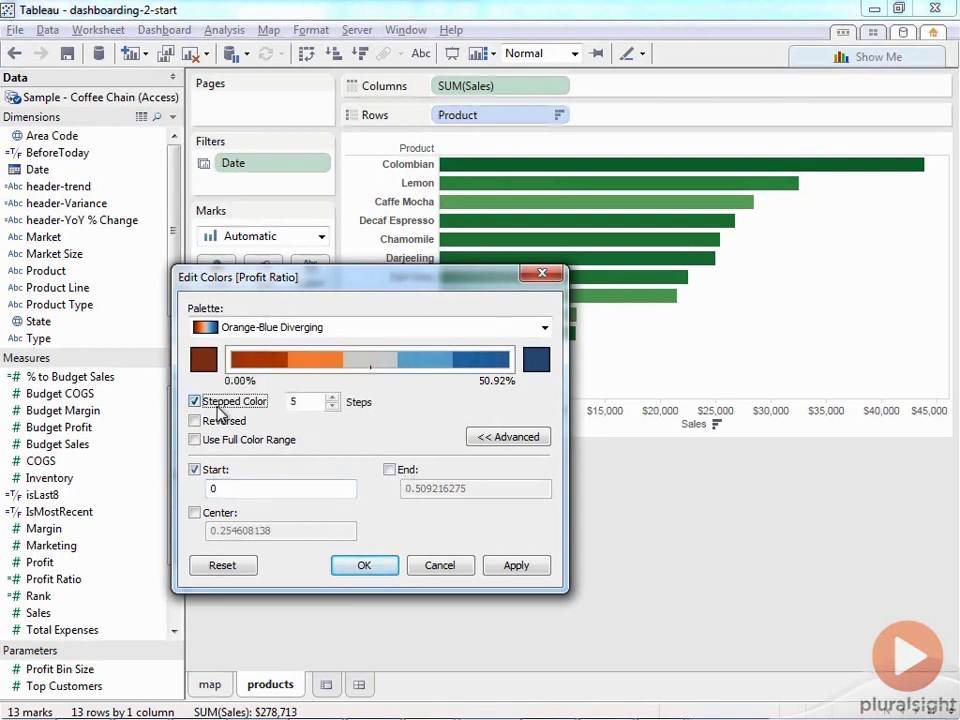
click(522, 567)
click(364, 565)
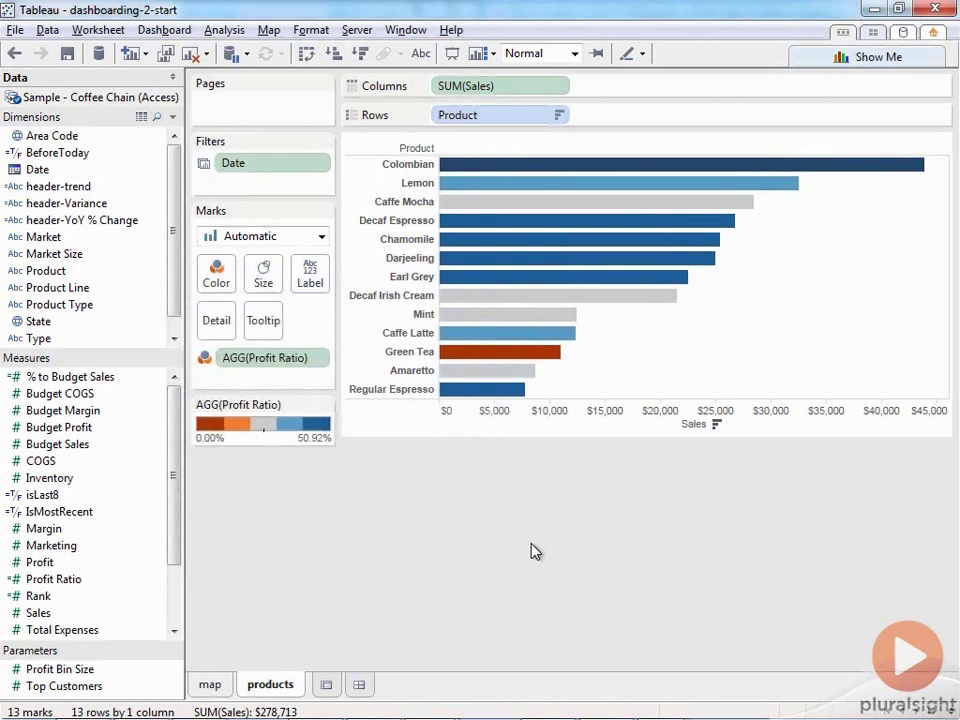
mouse_move(478, 364)
mouse_move(541, 358)
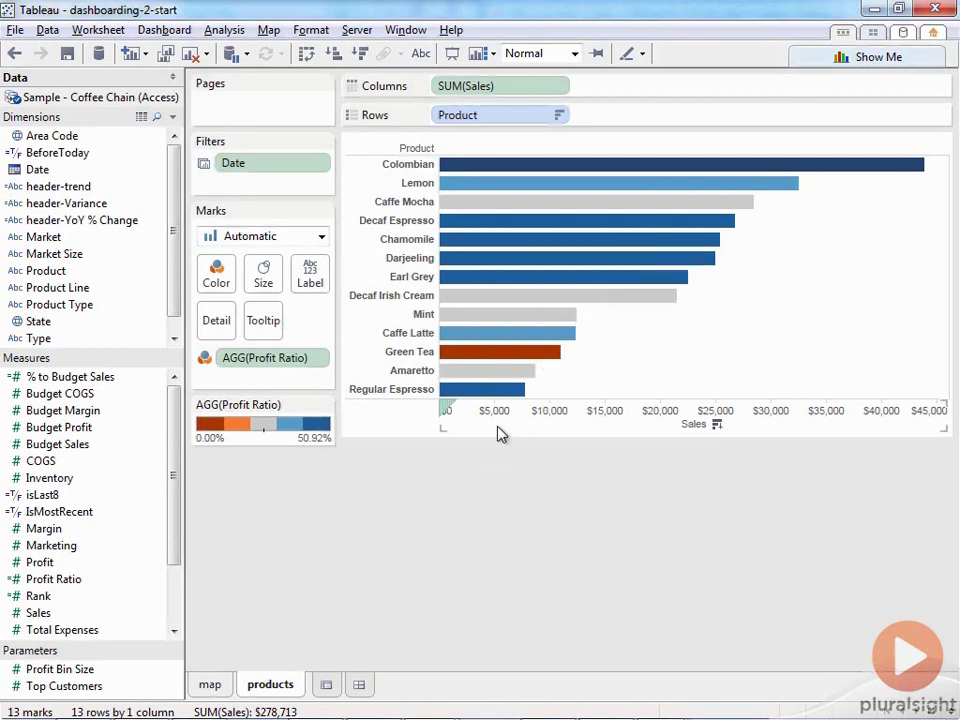
mouse_move(480, 316)
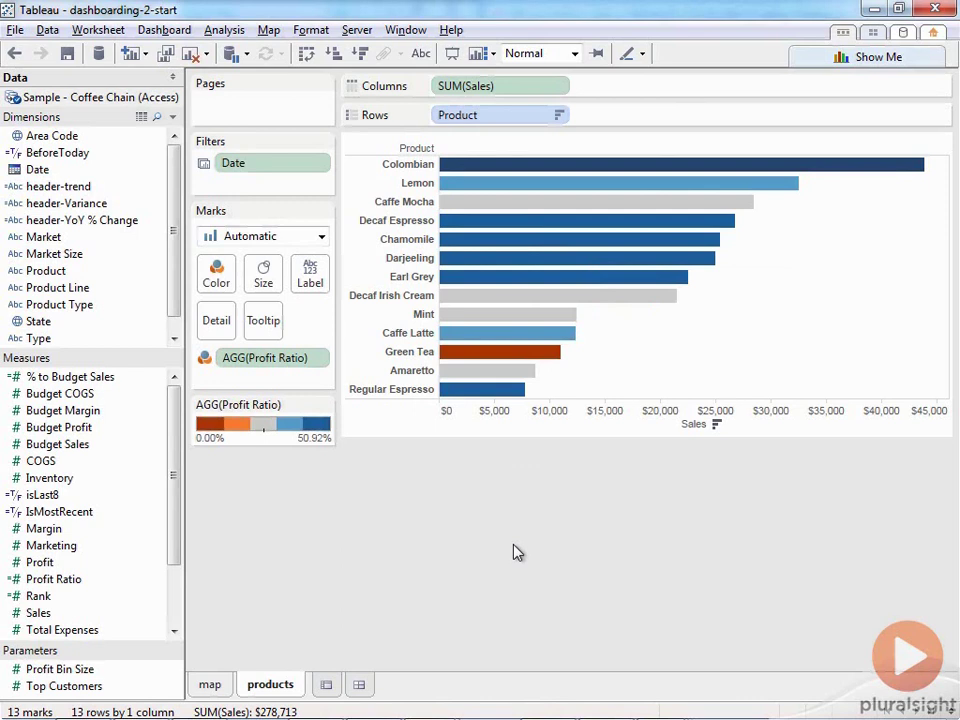
key(alt+Tab)
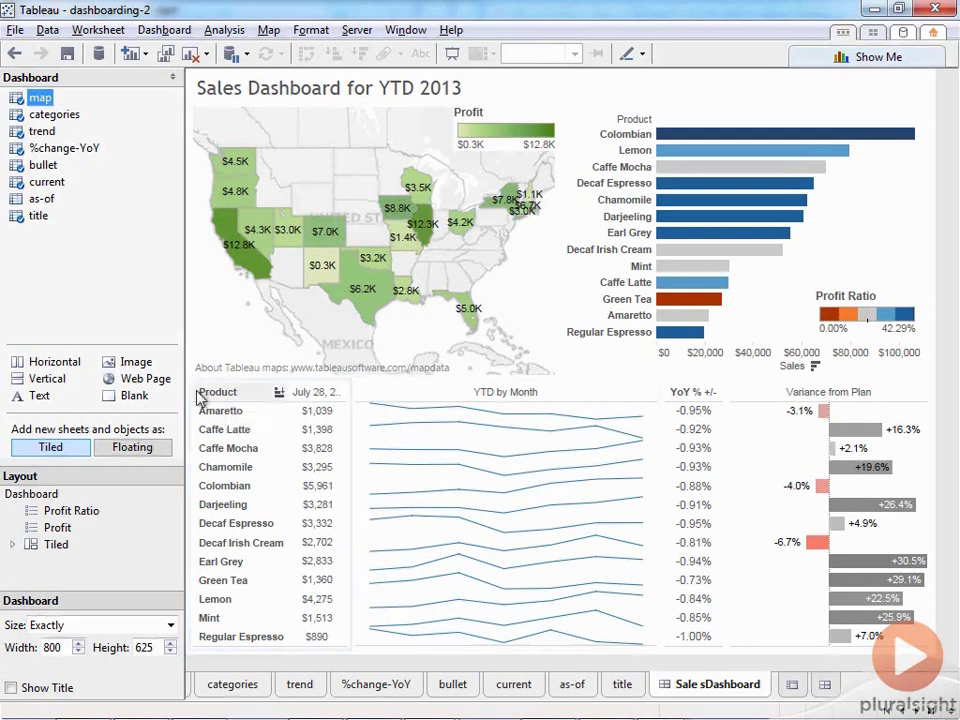
key(alt+Tab)
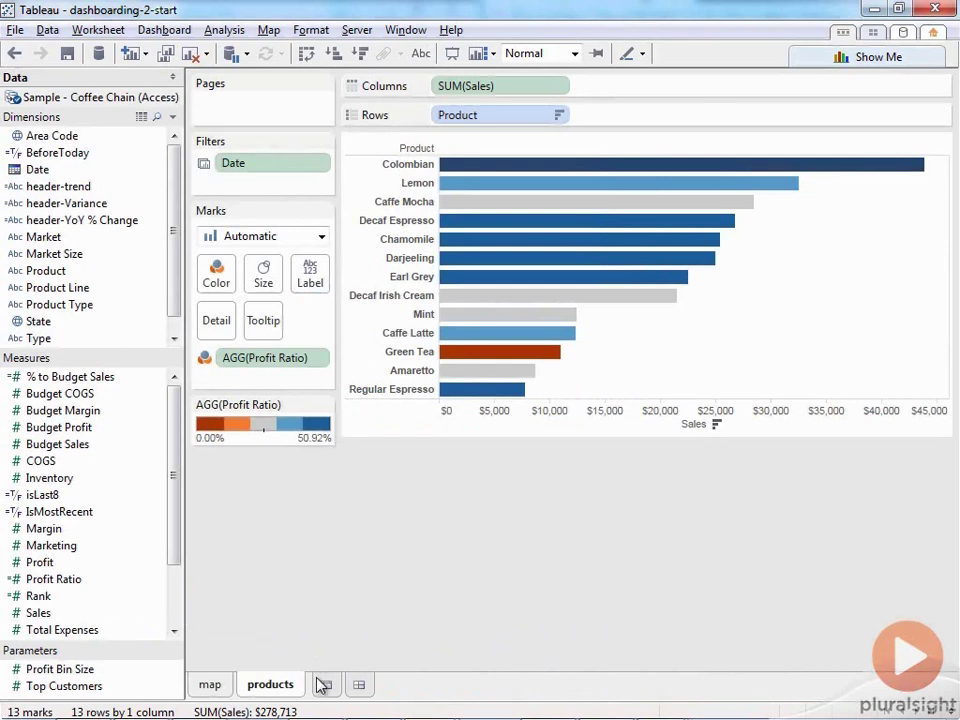
Step: Add a new worksheet named 'current-sales'
click(327, 686)
double_click(333, 686)
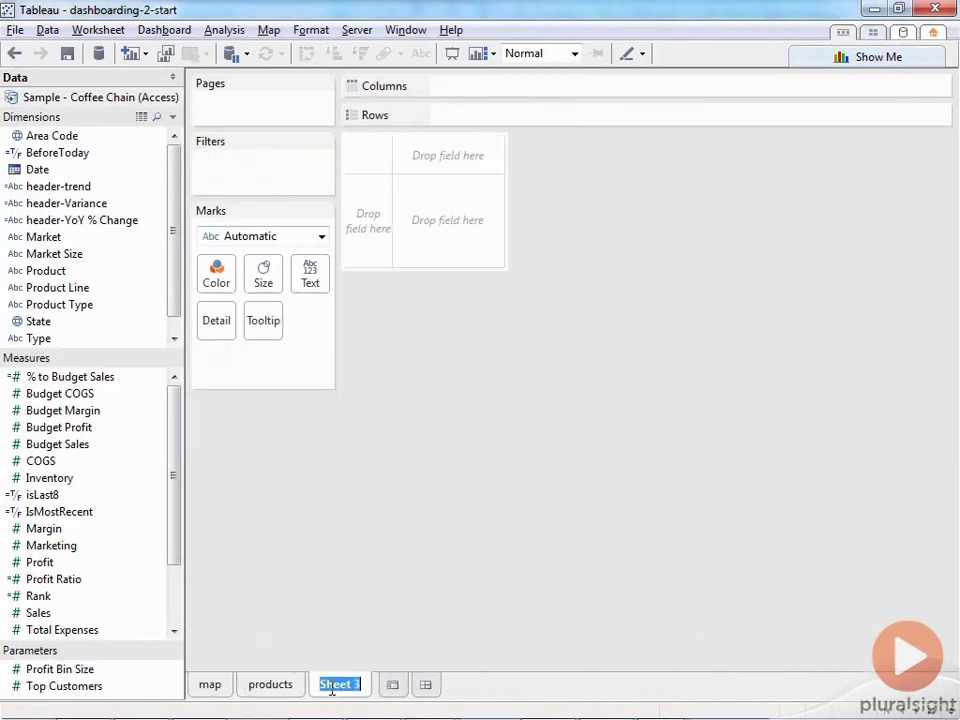
text(current-sales)
key(Return)
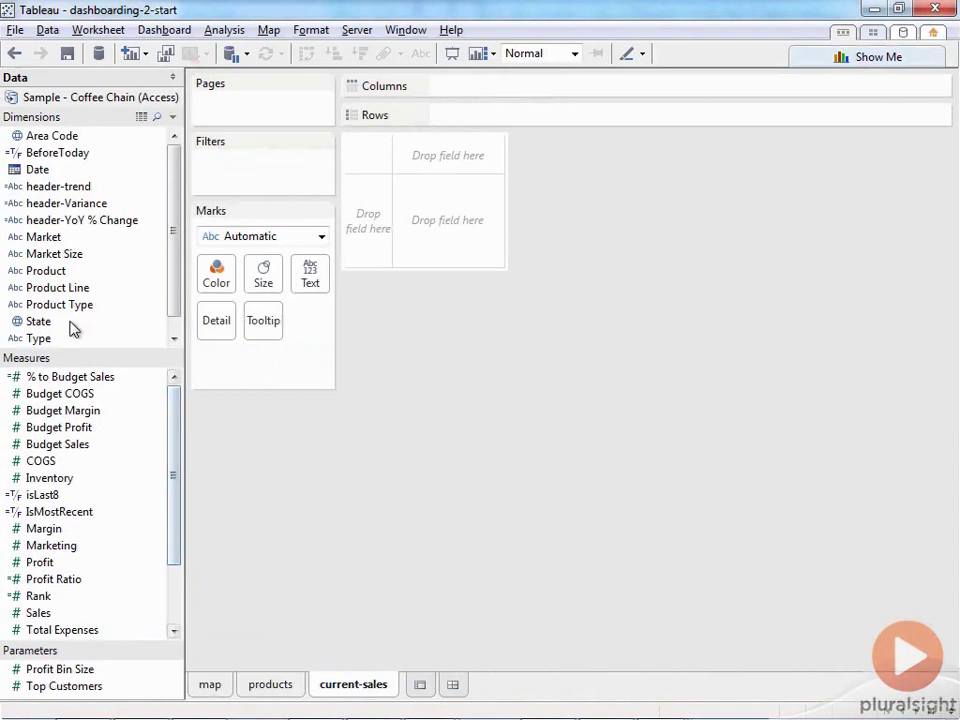
Step: Tabulate SUM(Sales) by Product rows and discrete Week Number of Date columns
drag(45, 276, 364, 240)
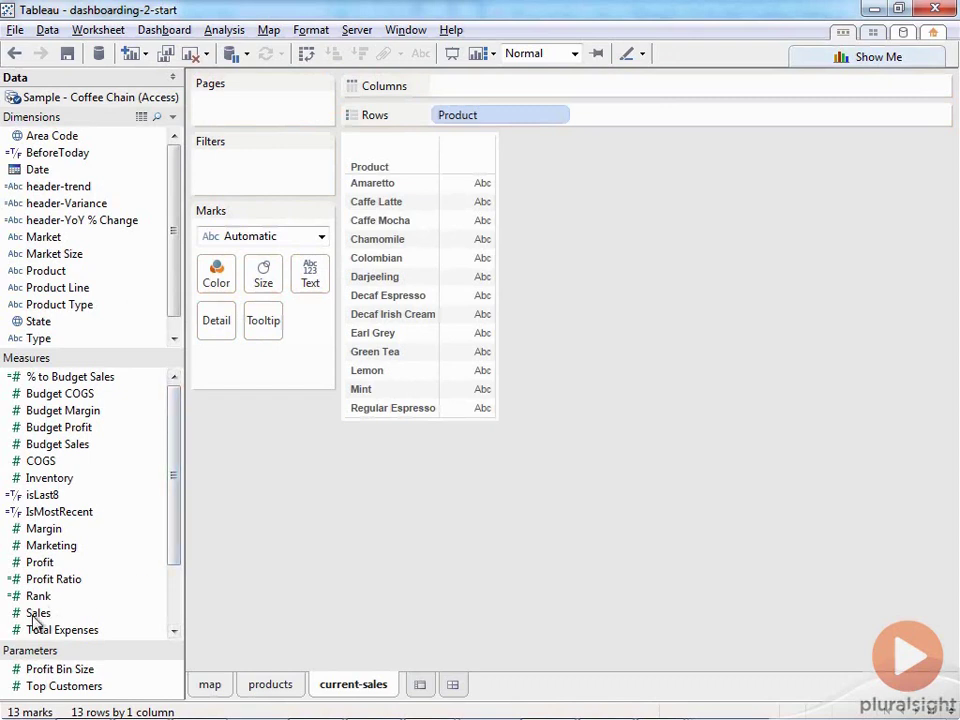
drag(40, 170, 492, 96)
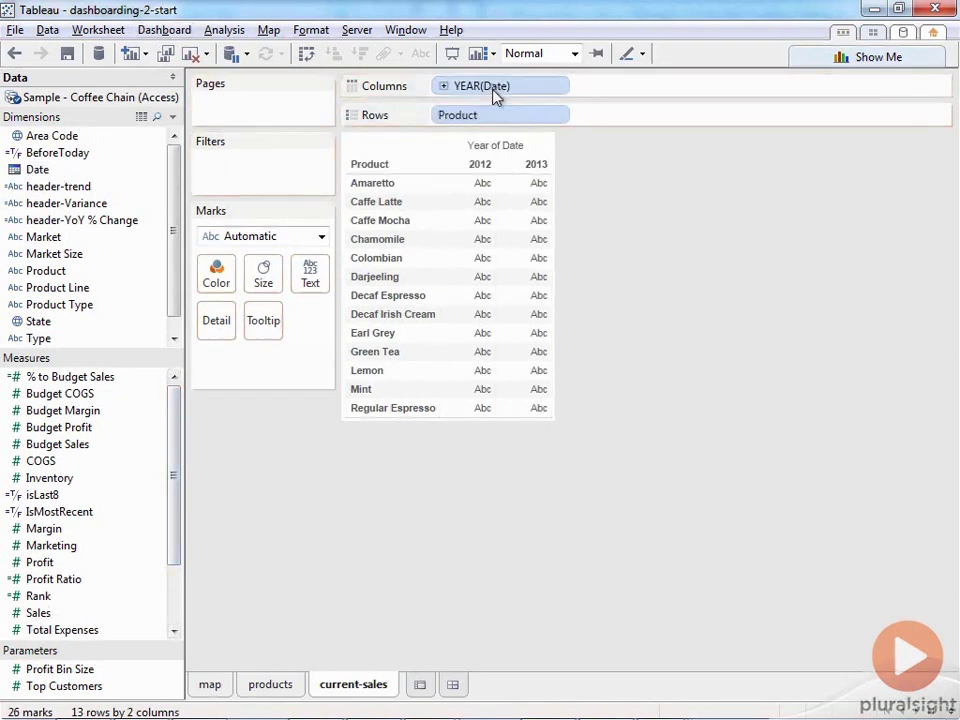
click(562, 87)
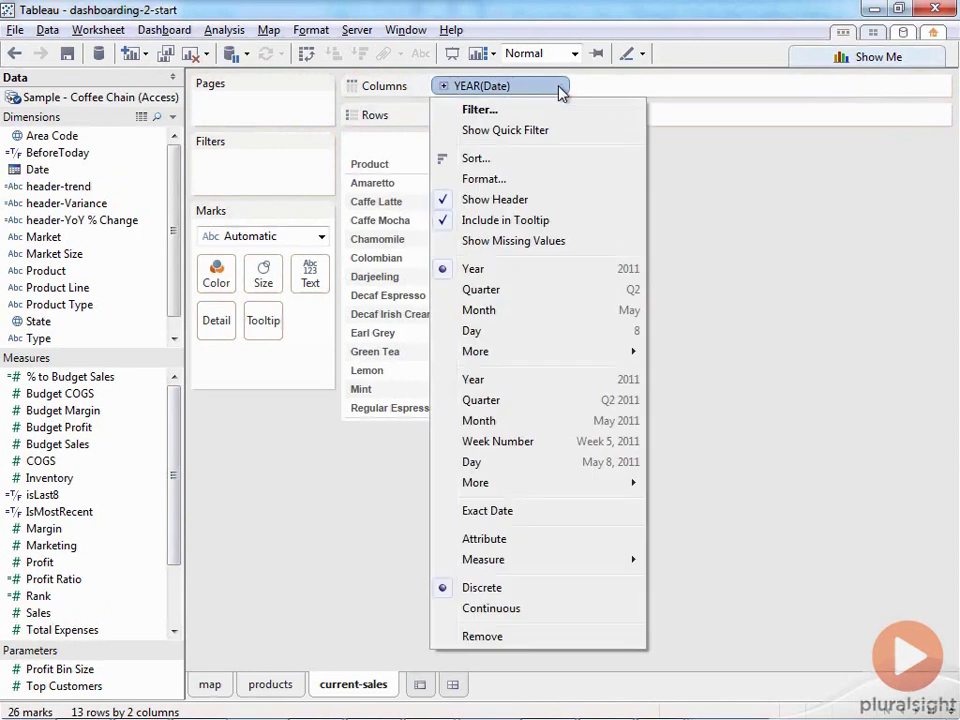
click(546, 443)
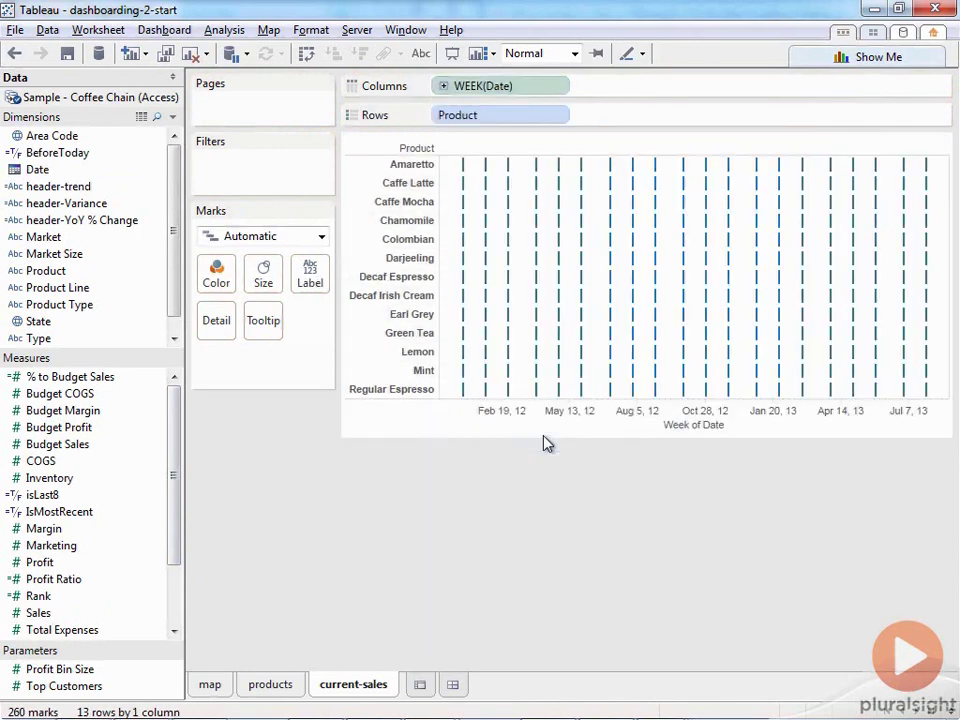
click(562, 86)
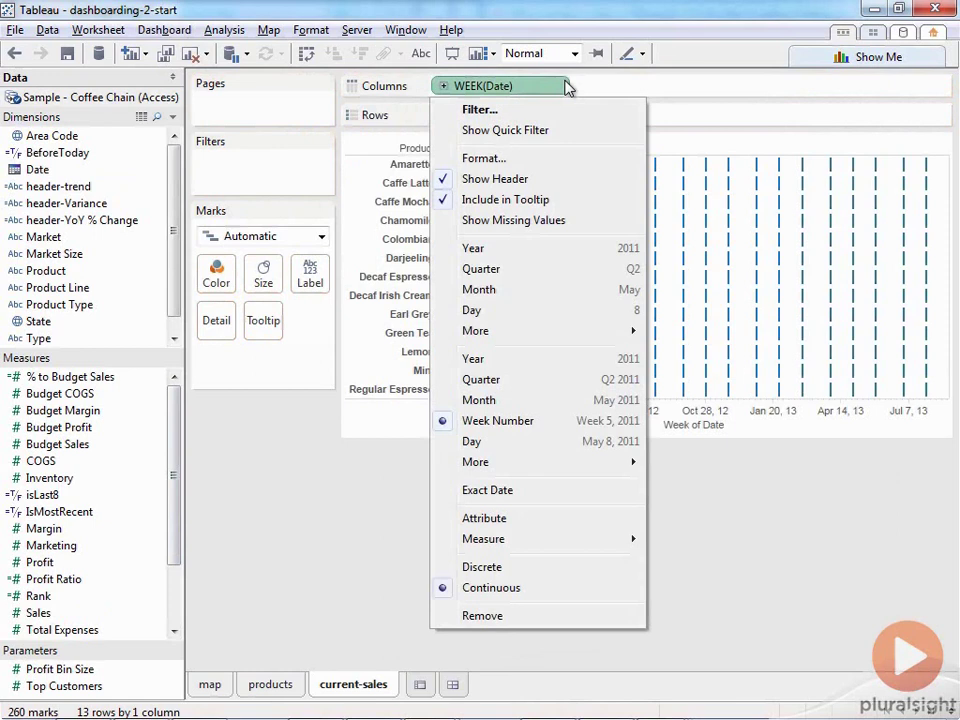
click(553, 569)
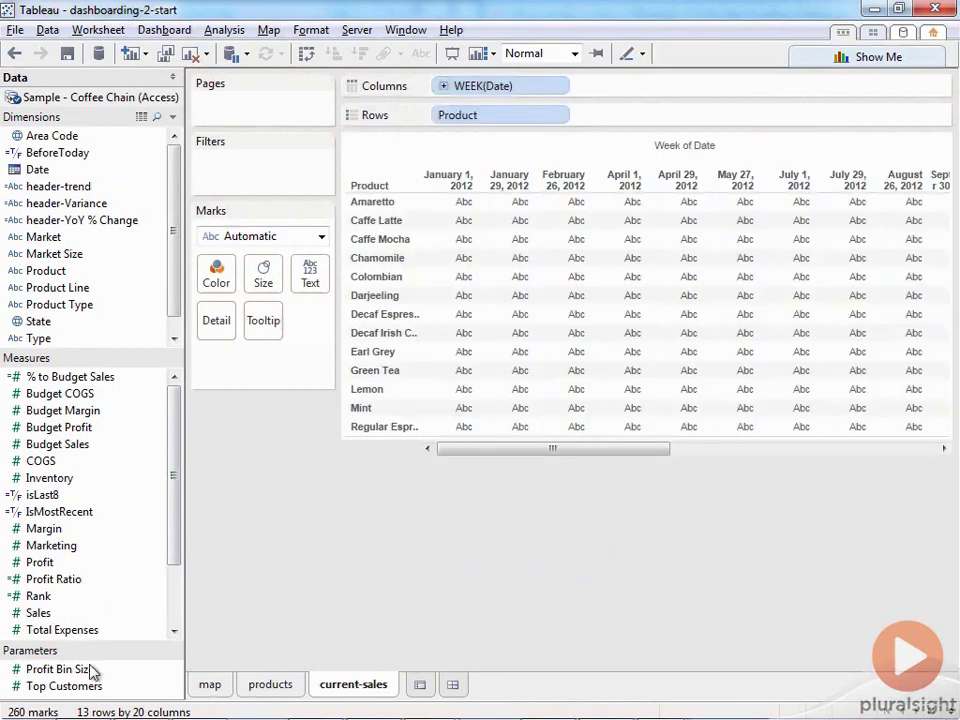
drag(44, 614, 613, 298)
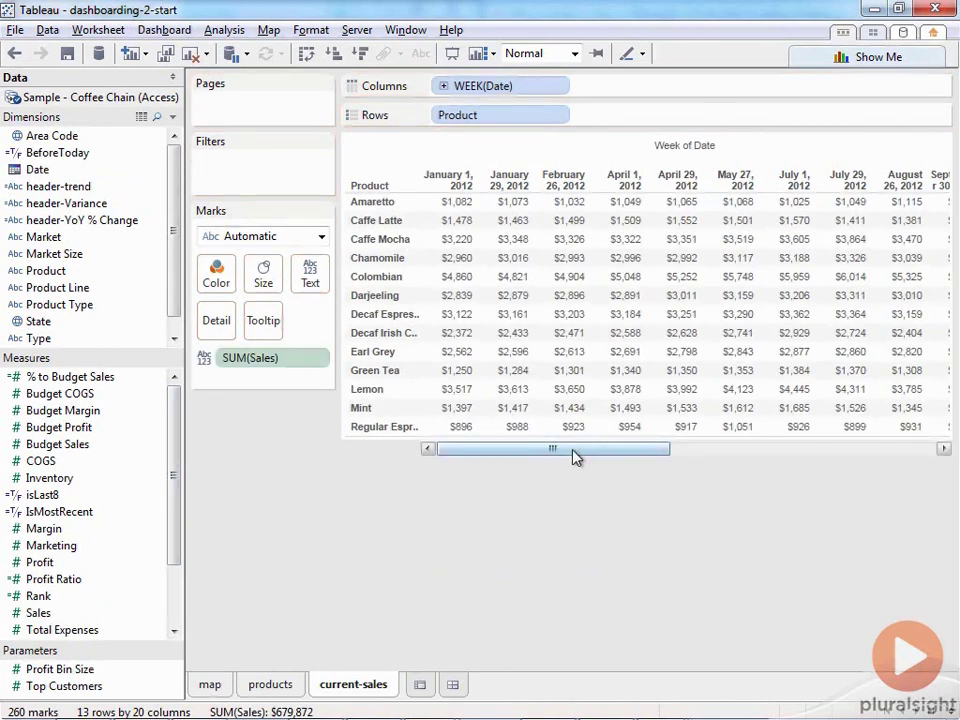
click(60, 511)
click(60, 511)
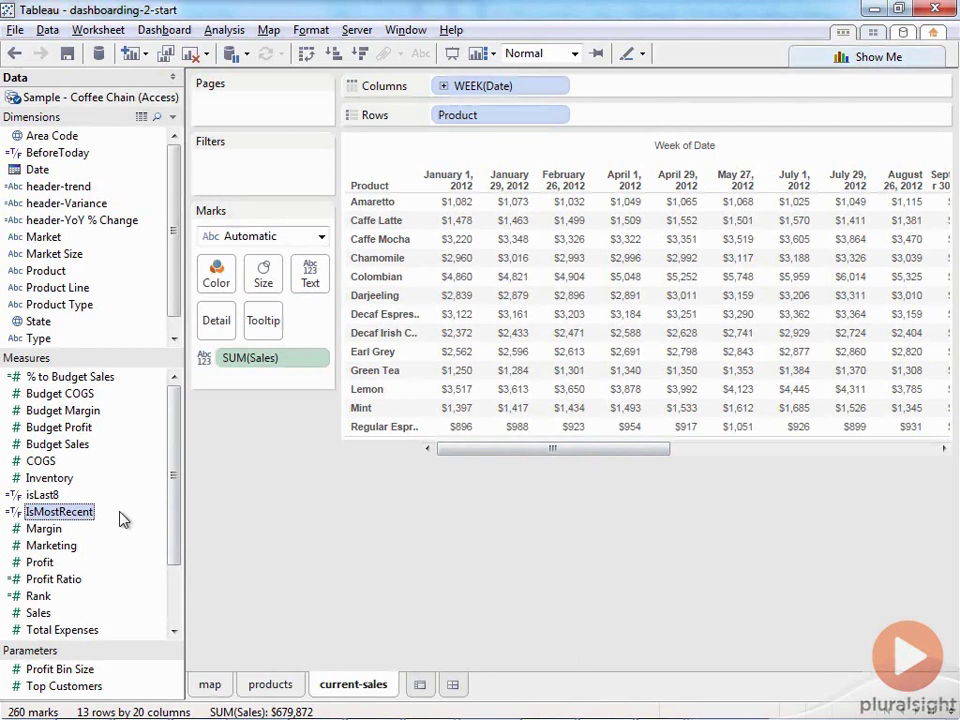
Step: Inspect the IsMostRecent formula, highlighting max([Date]) and window_max(max([Date]))
right_click(90, 516)
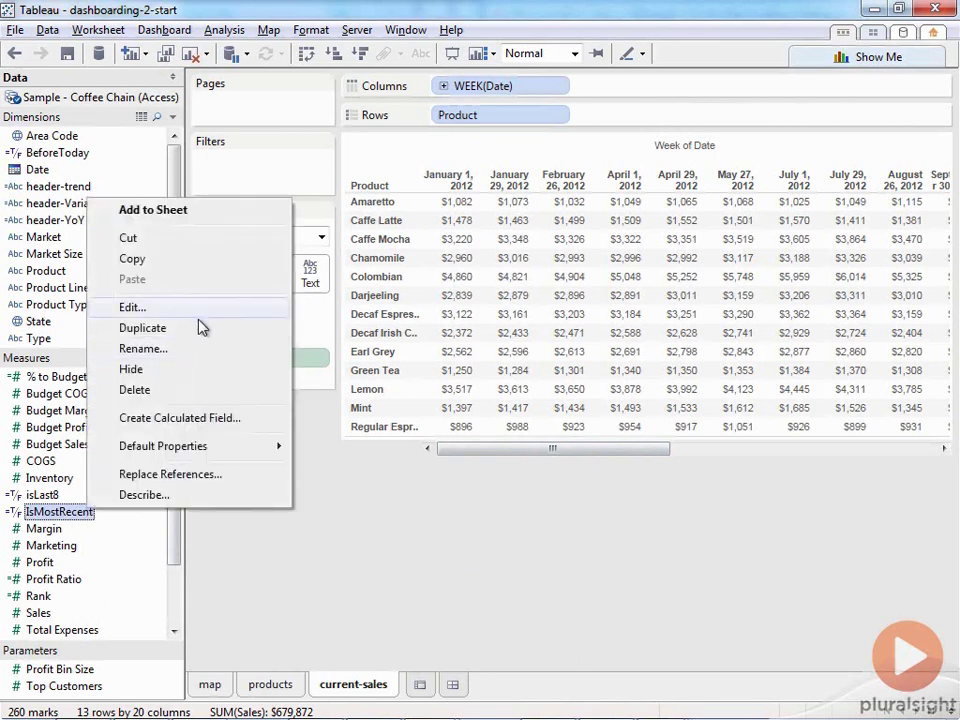
click(135, 307)
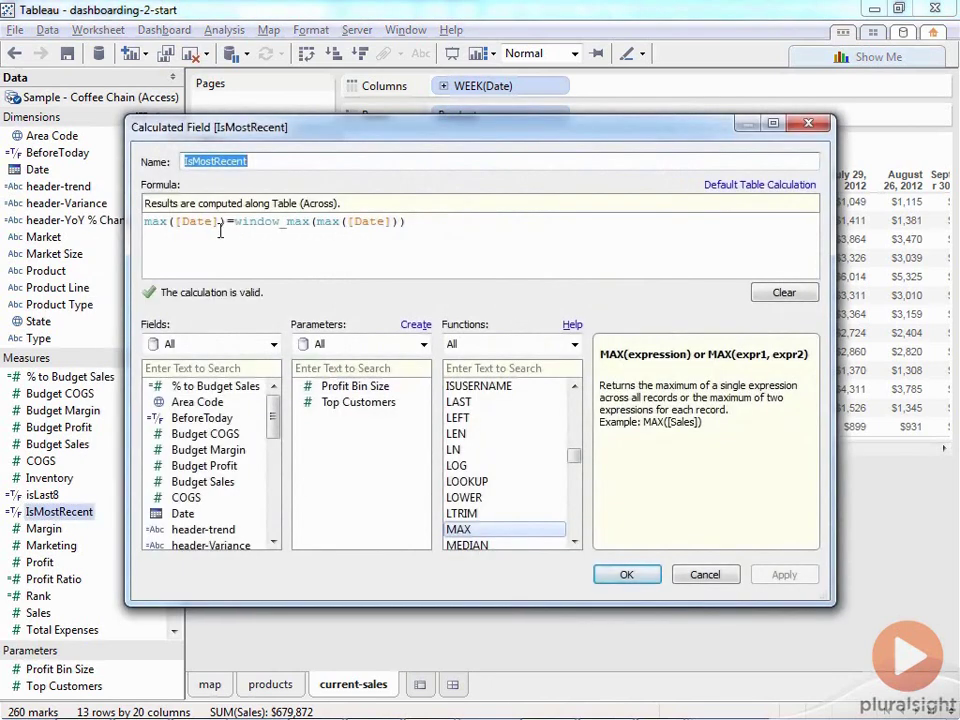
click(224, 224)
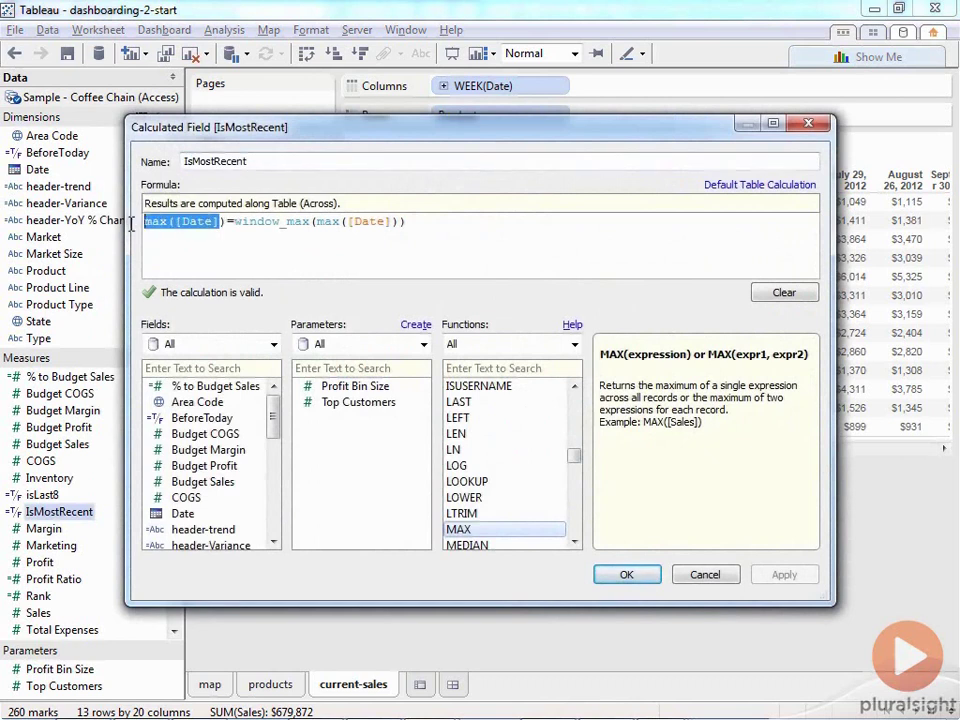
click(234, 221)
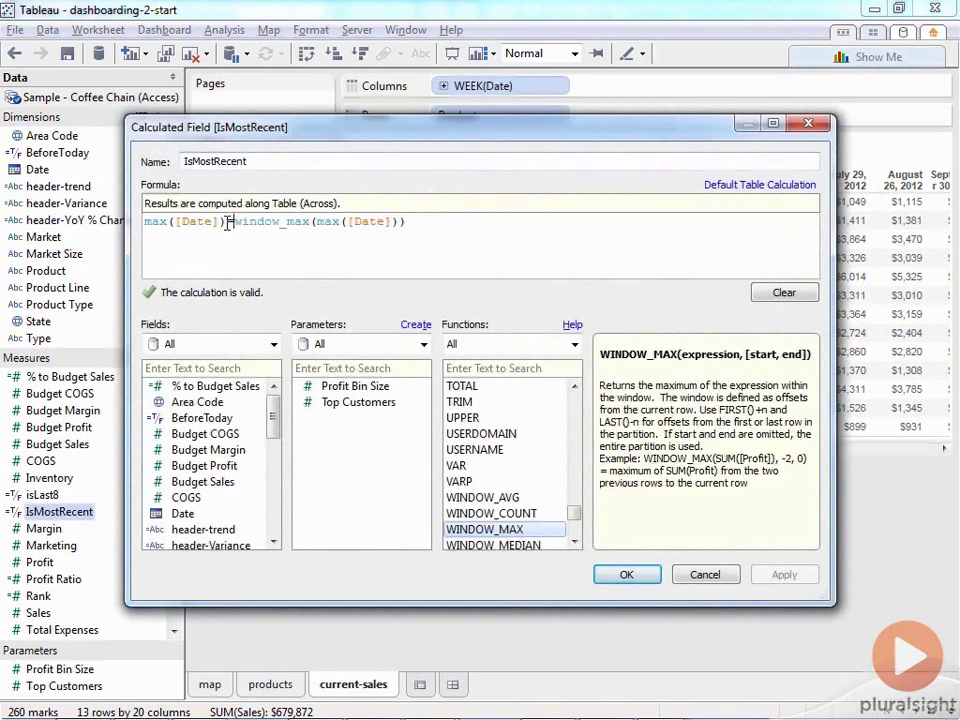
drag(228, 222, 145, 221)
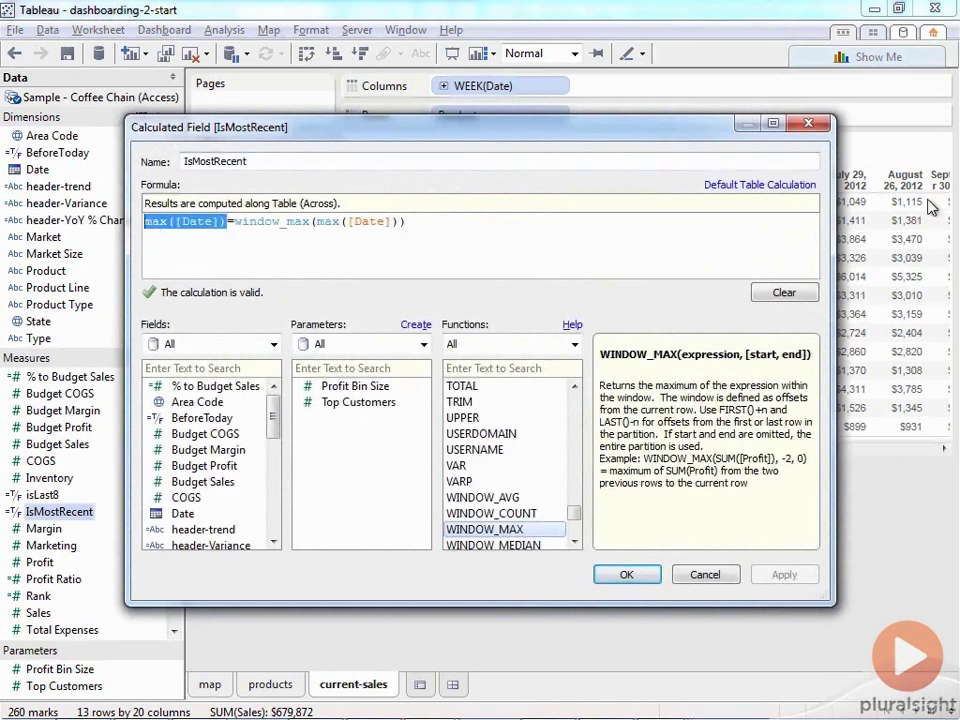
drag(235, 221, 448, 224)
click(673, 268)
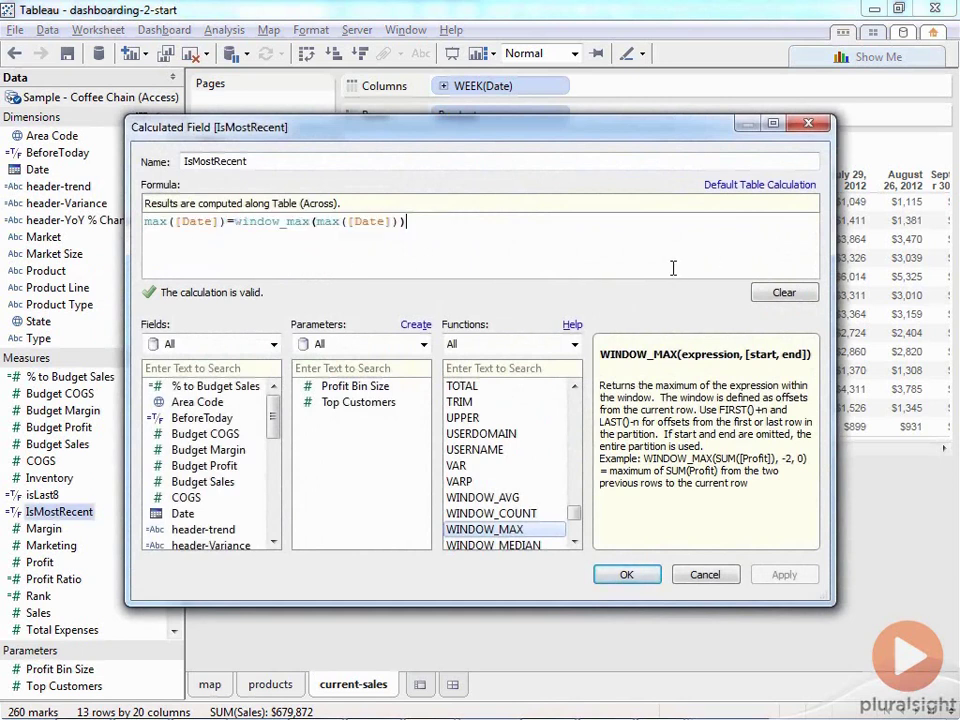
Step: Keep the formula unchanged and split the week columns by IsMostRecent on Columns
click(627, 575)
drag(78, 513, 686, 93)
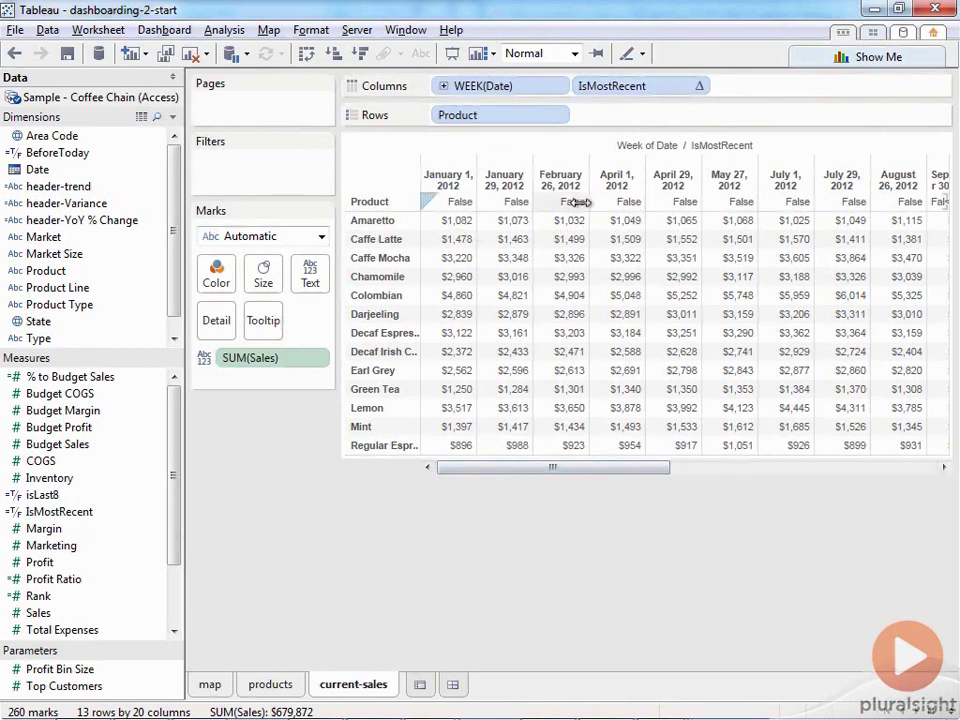
drag(623, 467, 934, 469)
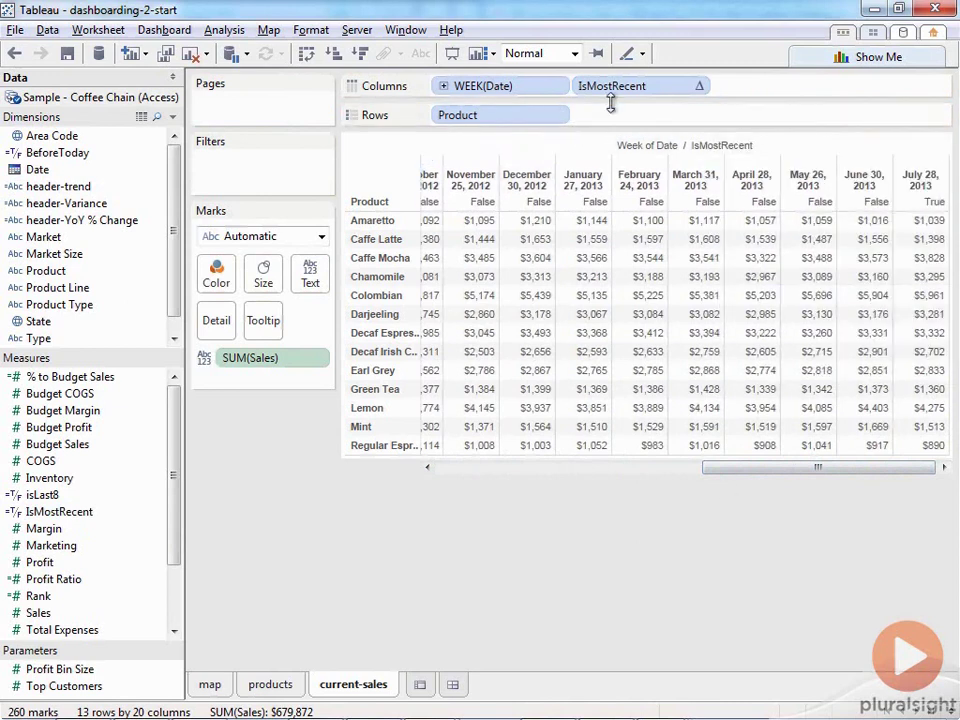
Step: Filter IsMostRecent to keep only True, excluding the False weeks
click(702, 88)
click(640, 111)
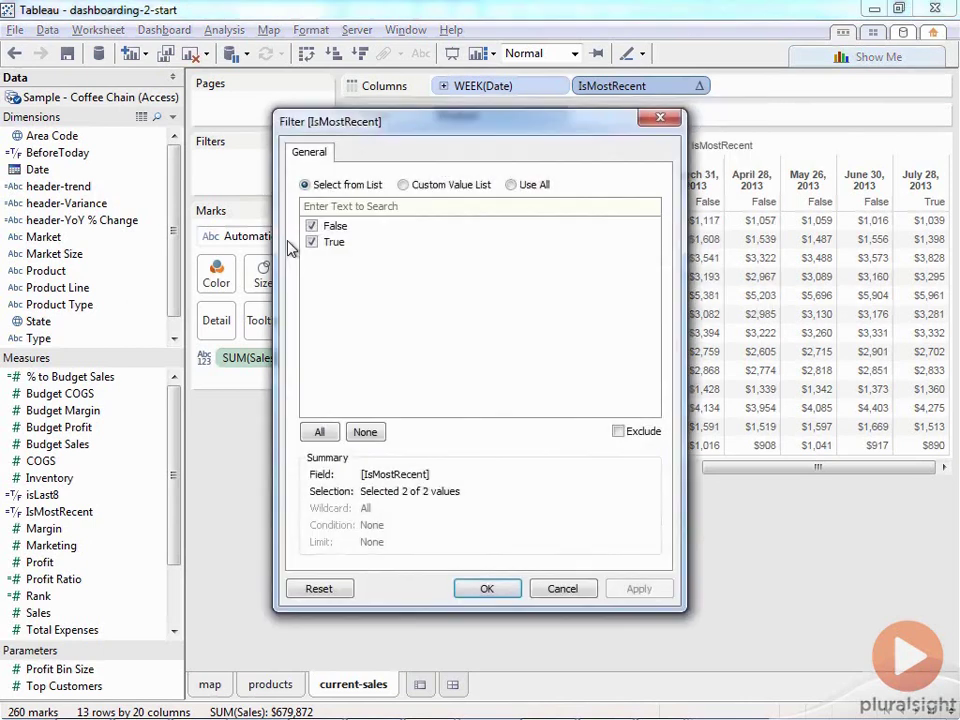
click(312, 227)
click(480, 588)
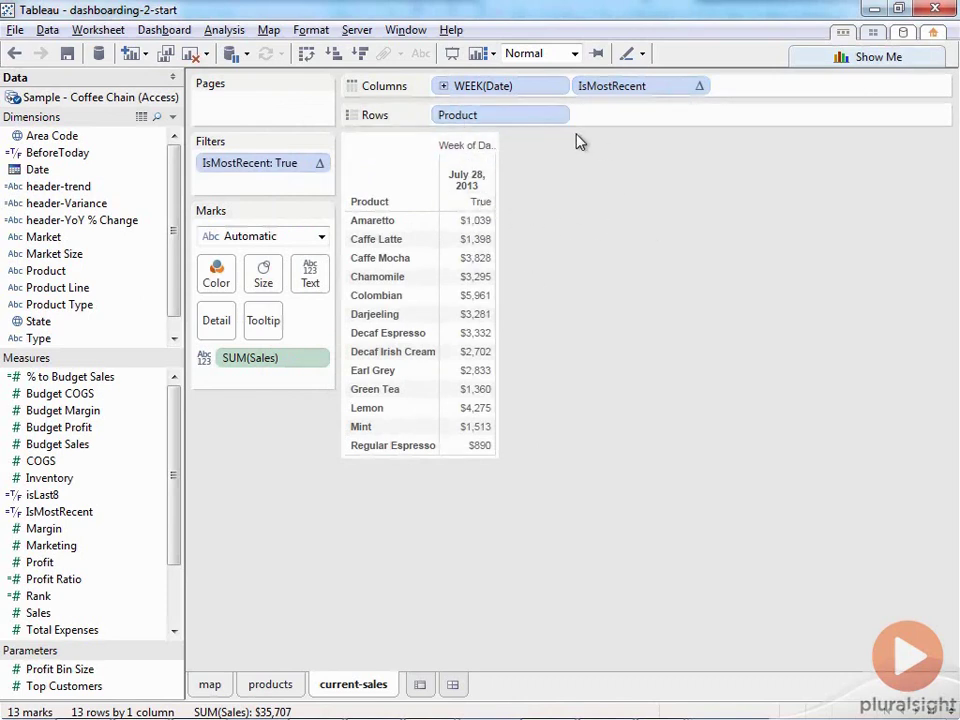
Step: Hide the Week of Date field label and the True column header
right_click(465, 152)
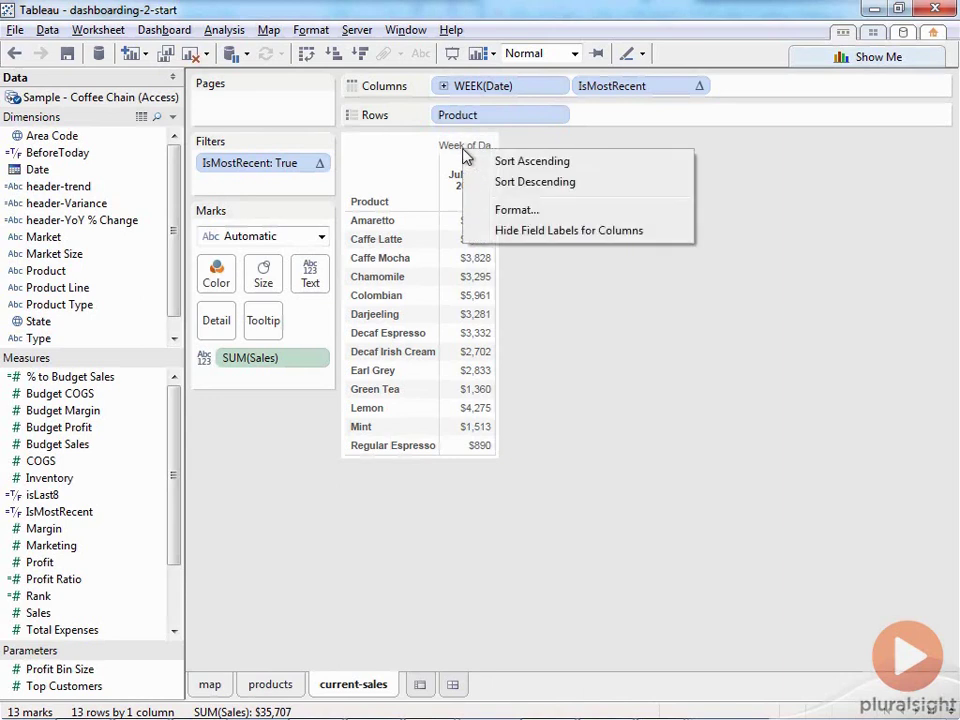
click(575, 241)
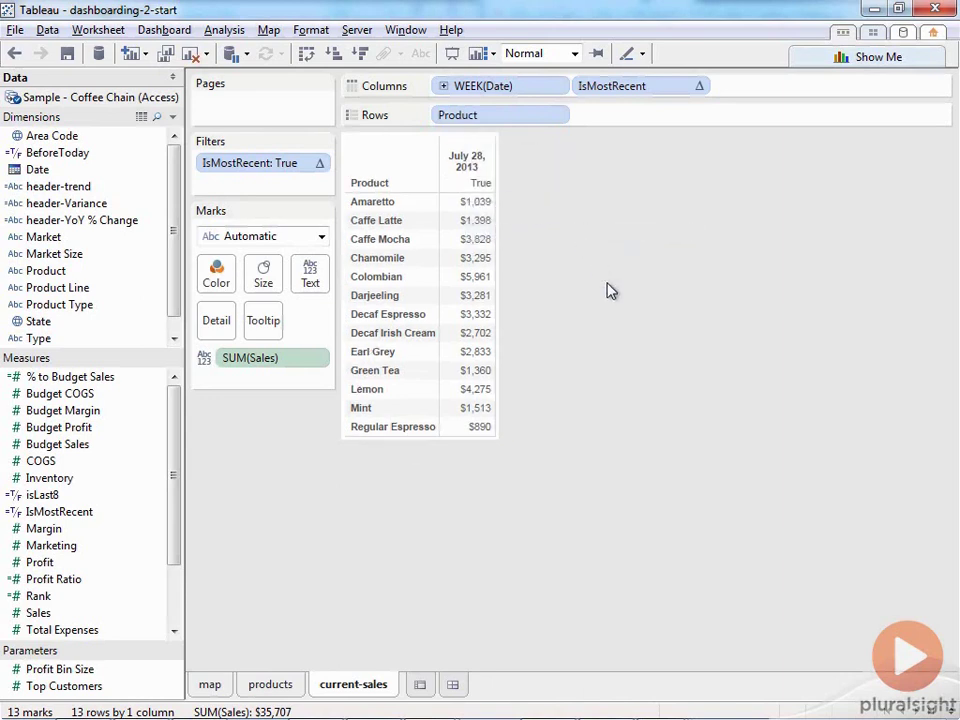
right_click(481, 188)
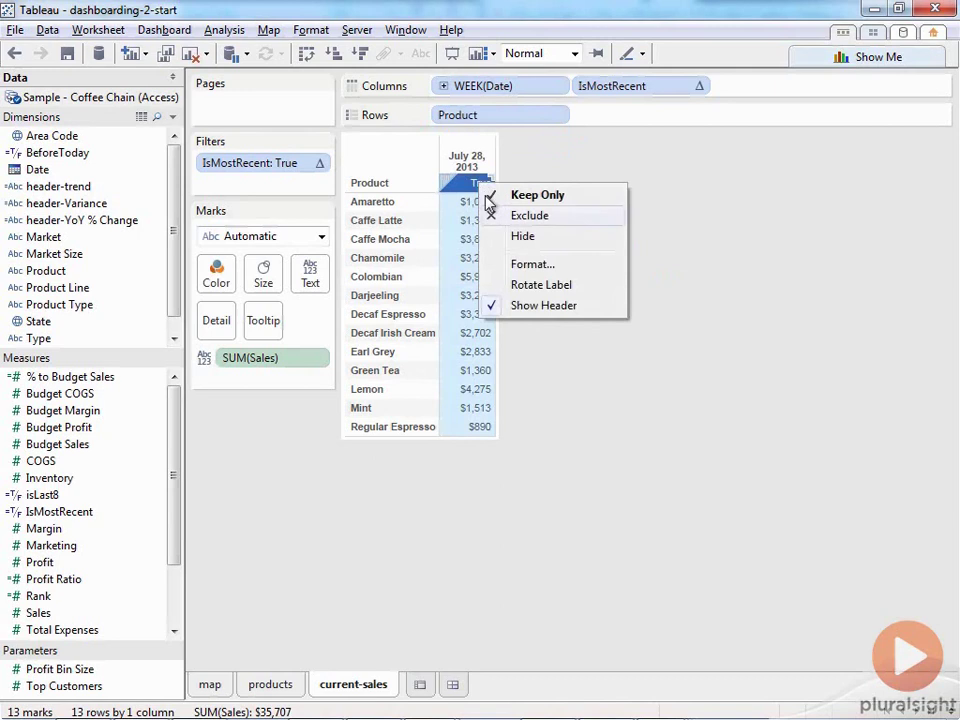
click(582, 306)
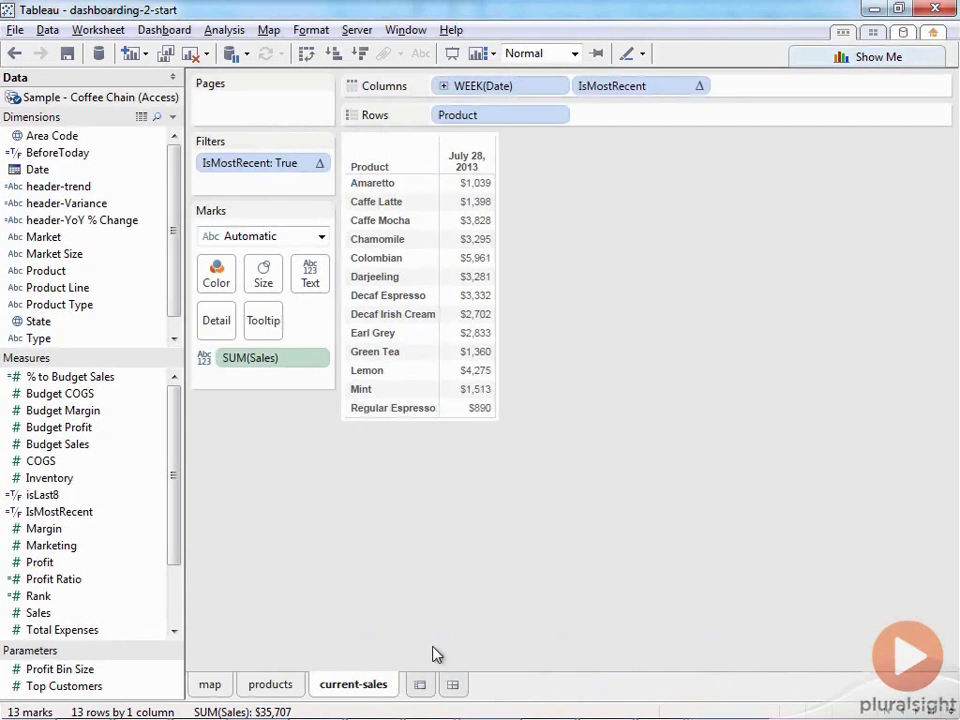
Step: Add a new worksheet named 'ytd trend'
click(424, 685)
double_click(438, 688)
text(ytd)
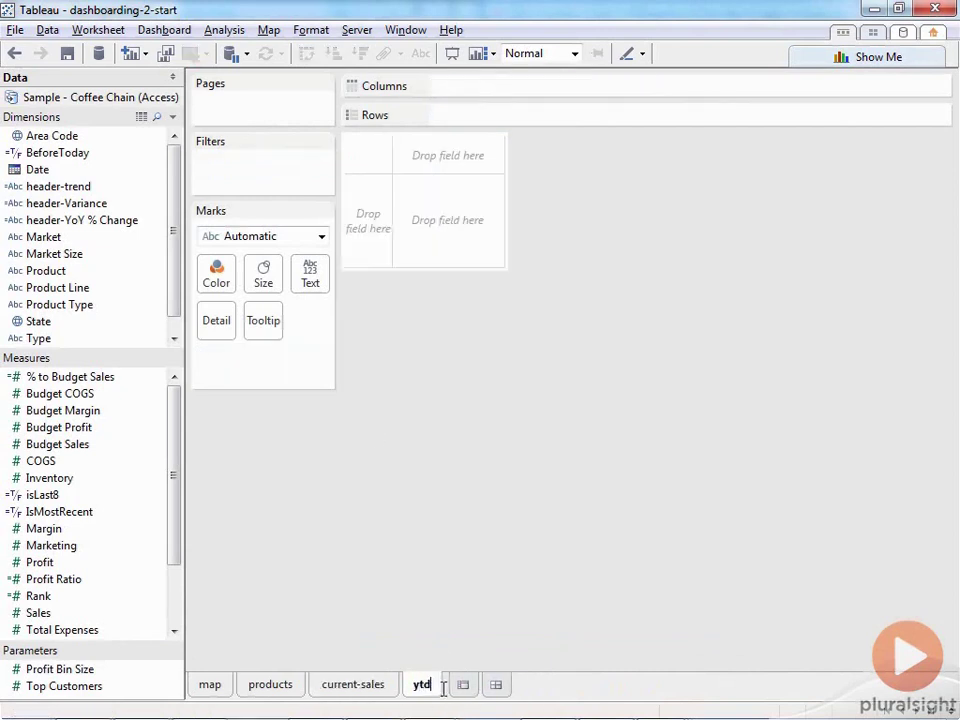
text( trend)
key(Return)
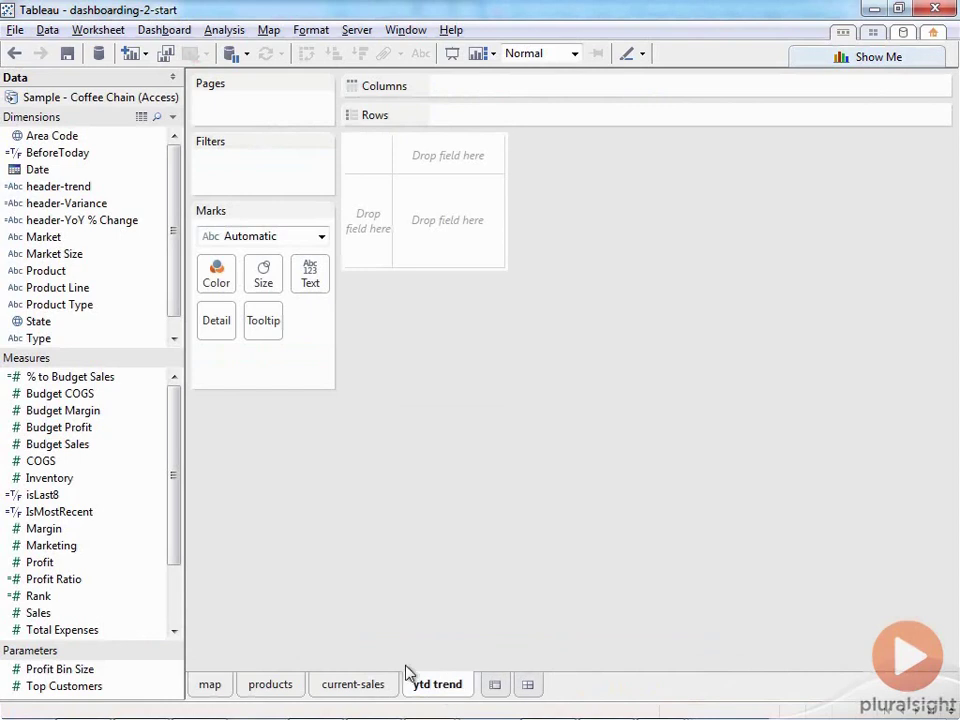
Step: Plot SUM(Sales) by continuous Month of Date per Product, fitted to Entire View
drag(46, 270, 378, 236)
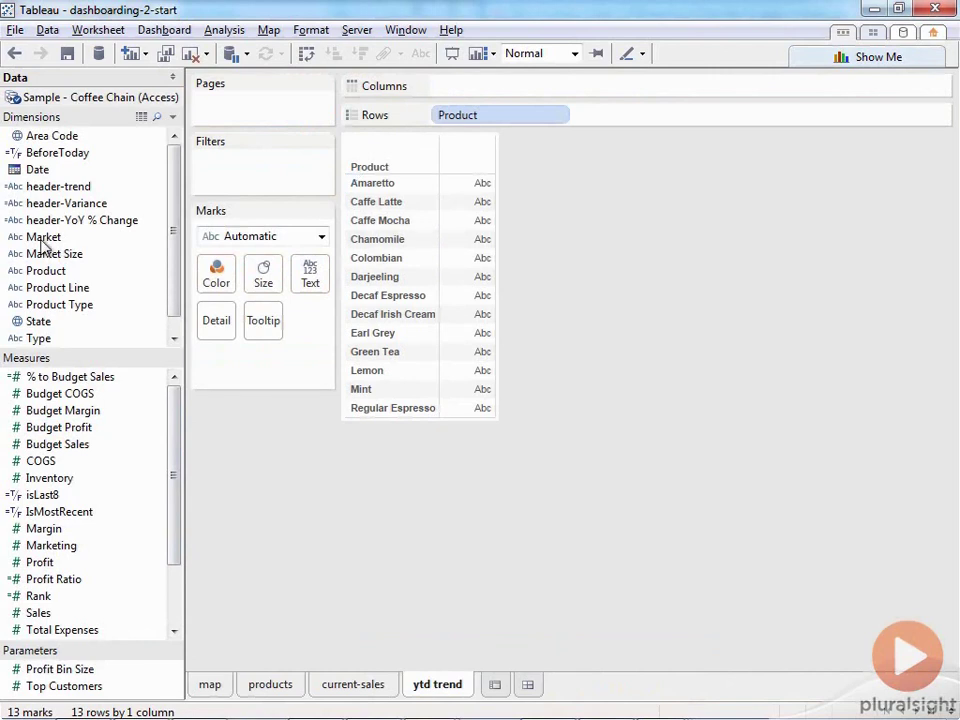
drag(37, 171, 483, 103)
click(558, 87)
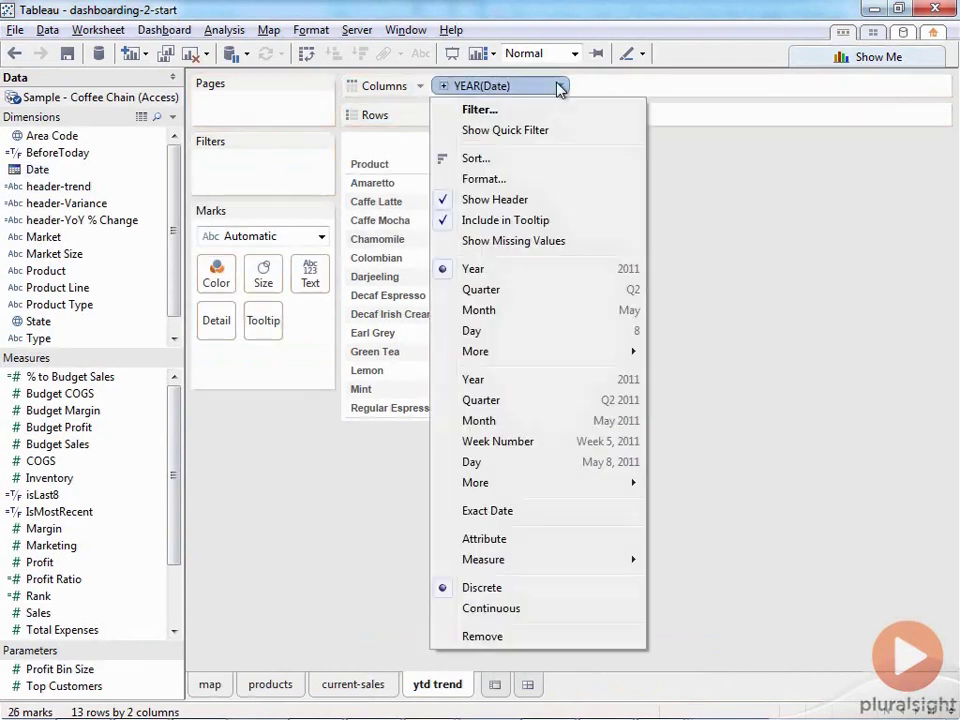
click(550, 421)
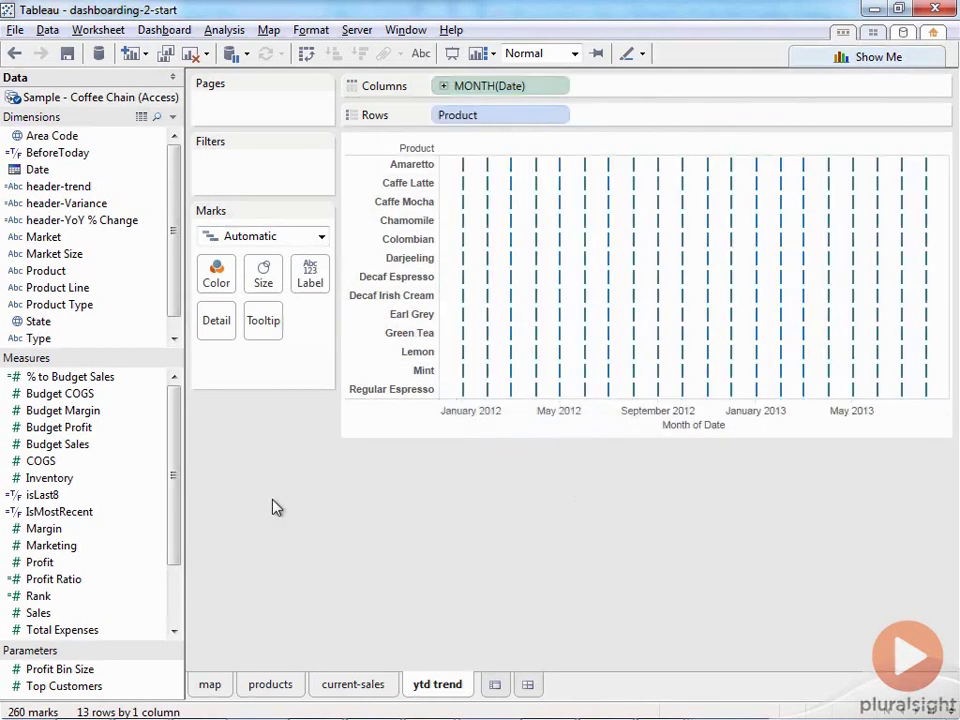
drag(38, 613, 645, 125)
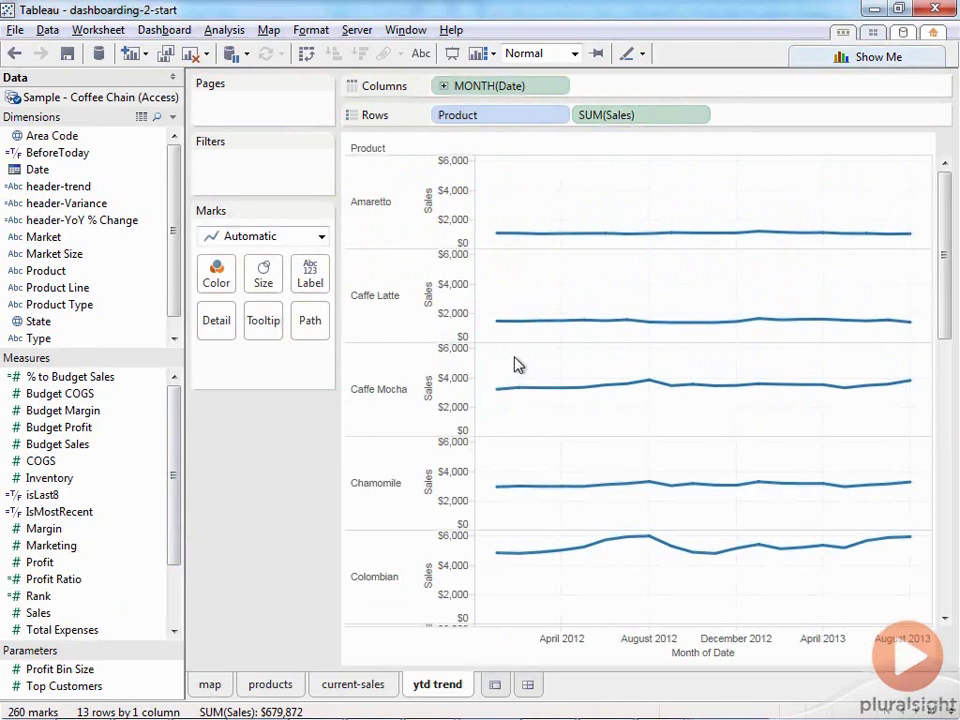
click(570, 54)
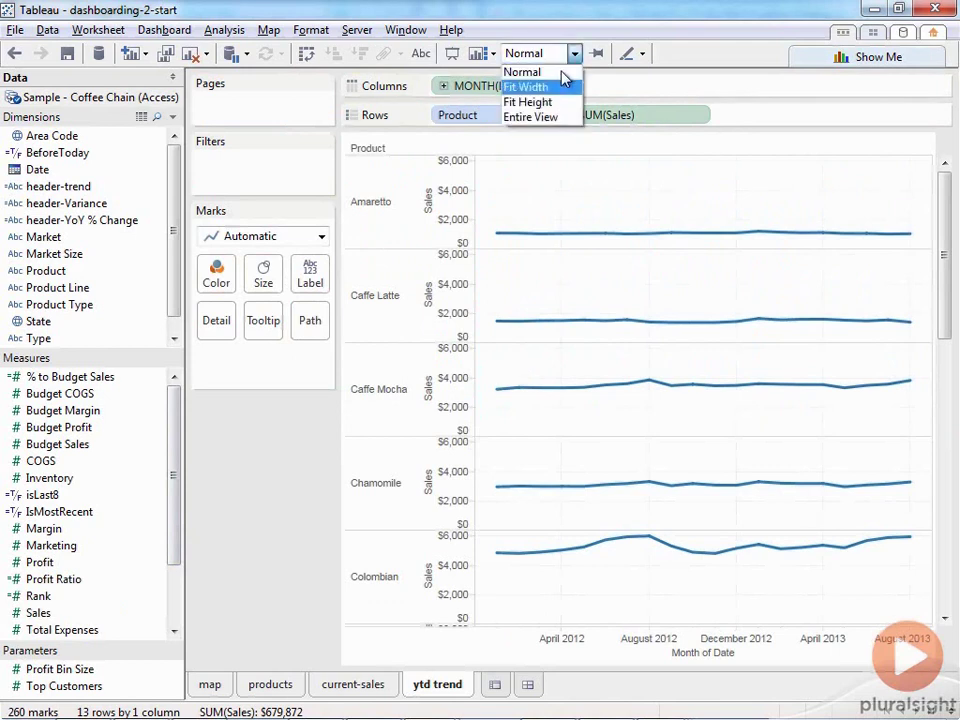
click(558, 126)
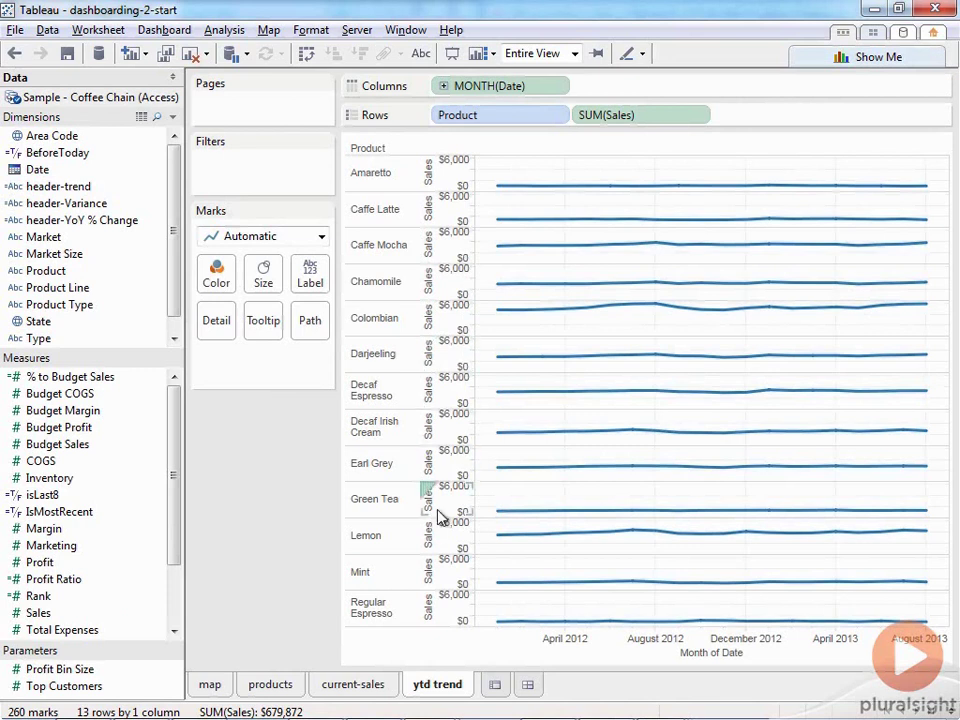
Step: Set the Sales axis to independent ranges per product row, no longer including zero
right_click(462, 251)
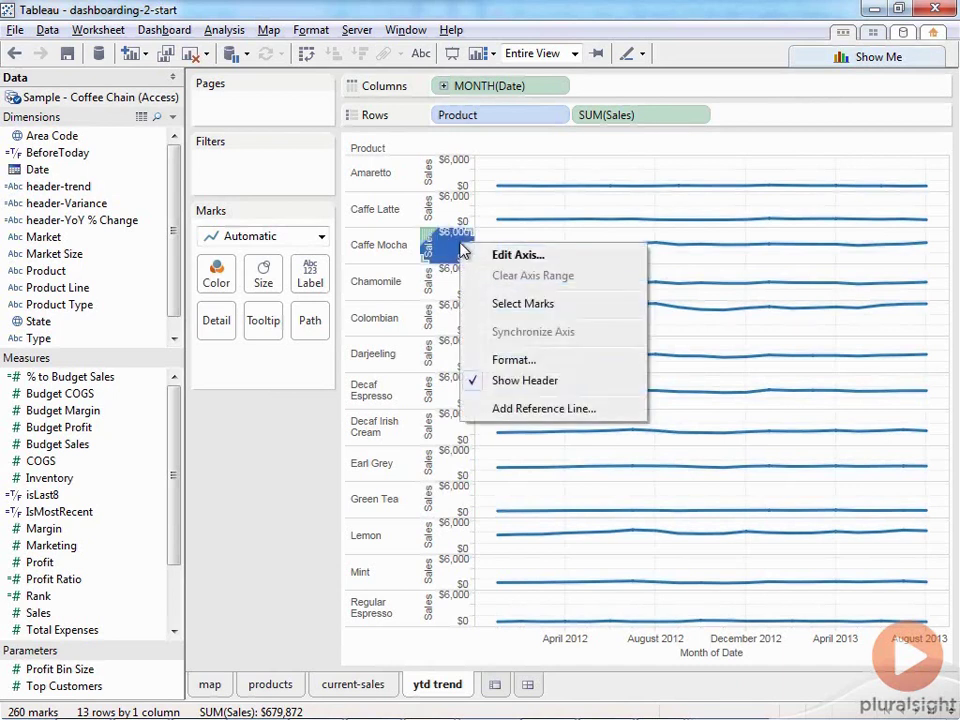
click(515, 255)
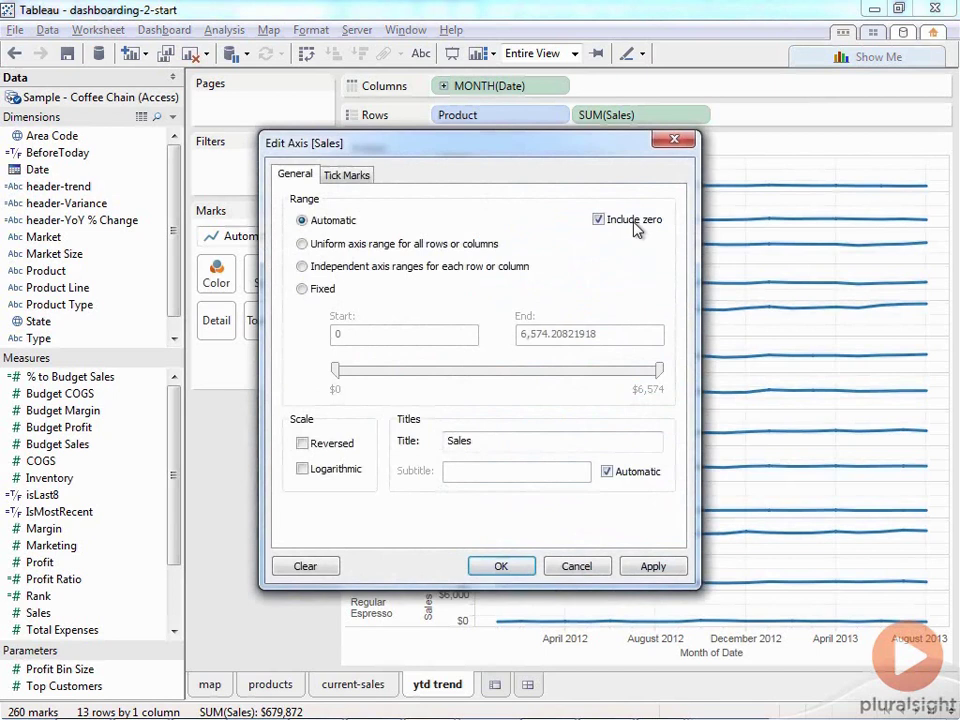
click(636, 221)
click(493, 272)
click(523, 570)
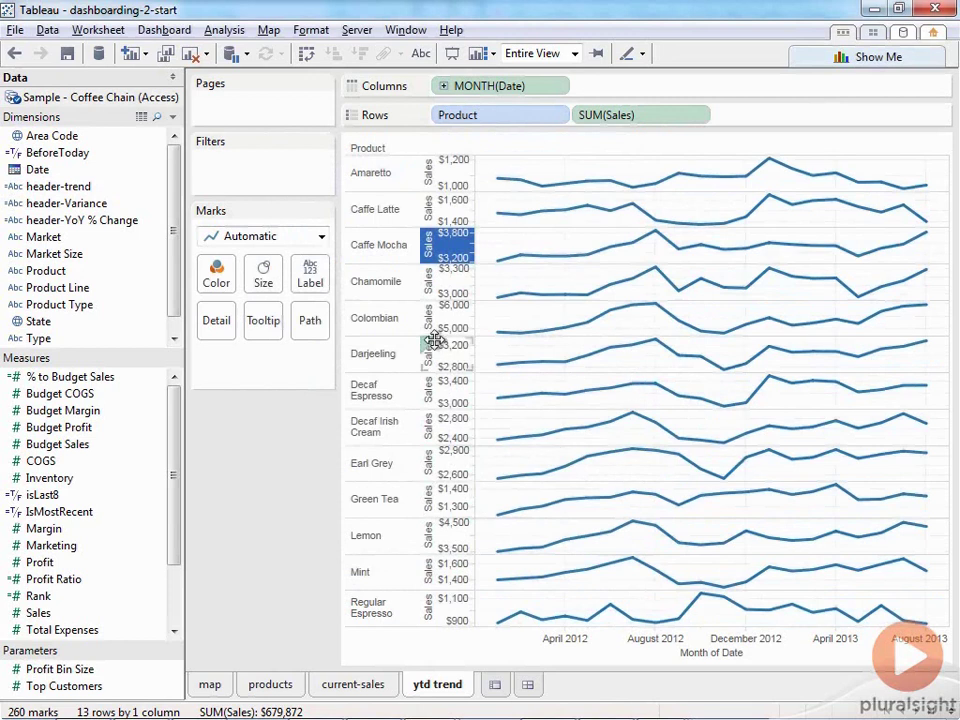
right_click(453, 246)
Step: Hide the Sales axis headers and shrink the line size to the thinnest setting
click(495, 377)
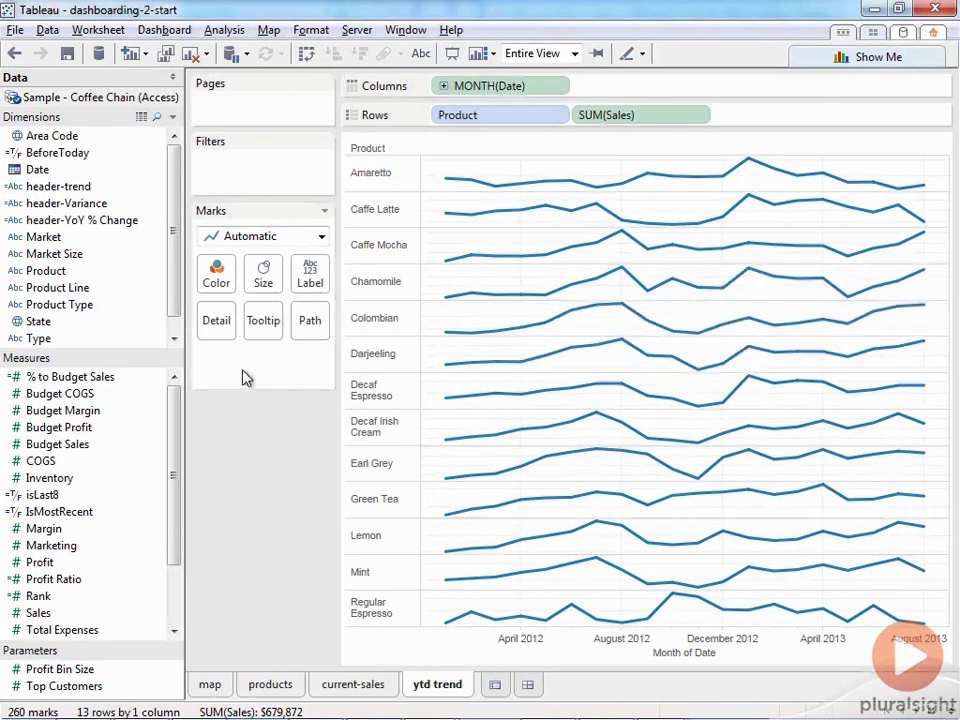
click(263, 276)
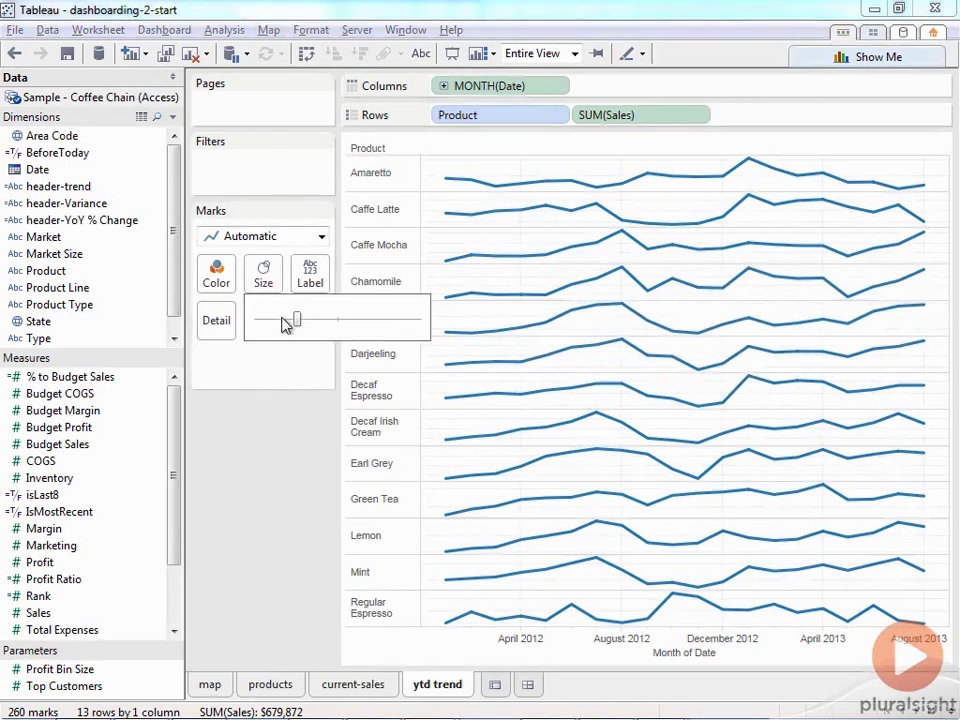
drag(300, 325, 266, 330)
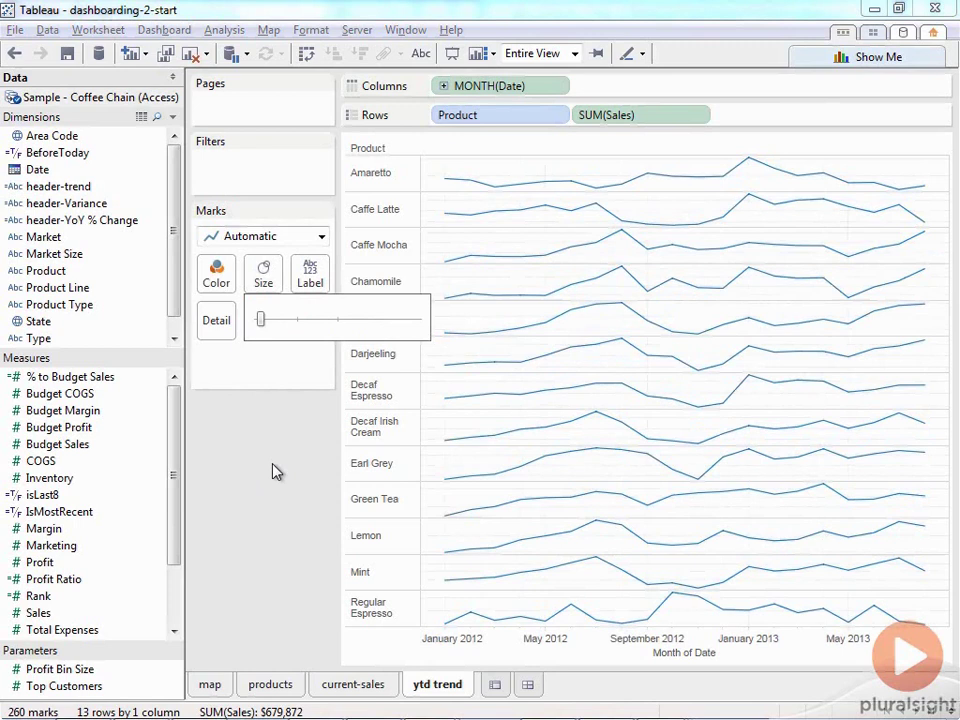
click(276, 472)
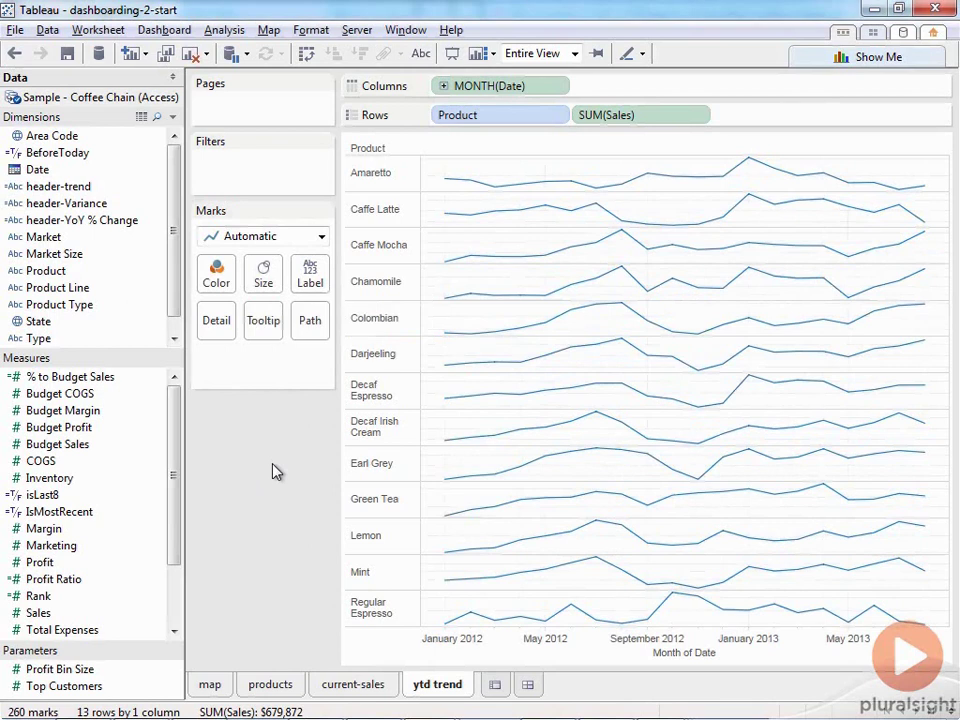
Step: Add header-trend to Columns as a 'YTD by Month' title and hide its field label
click(62, 187)
drag(62, 187, 593, 88)
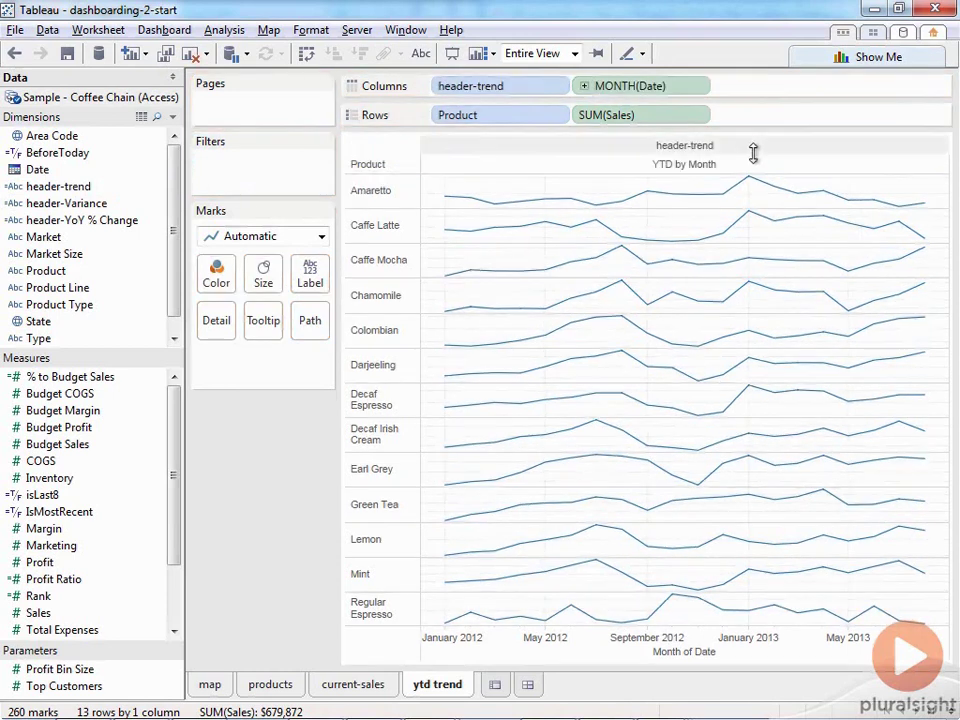
right_click(670, 148)
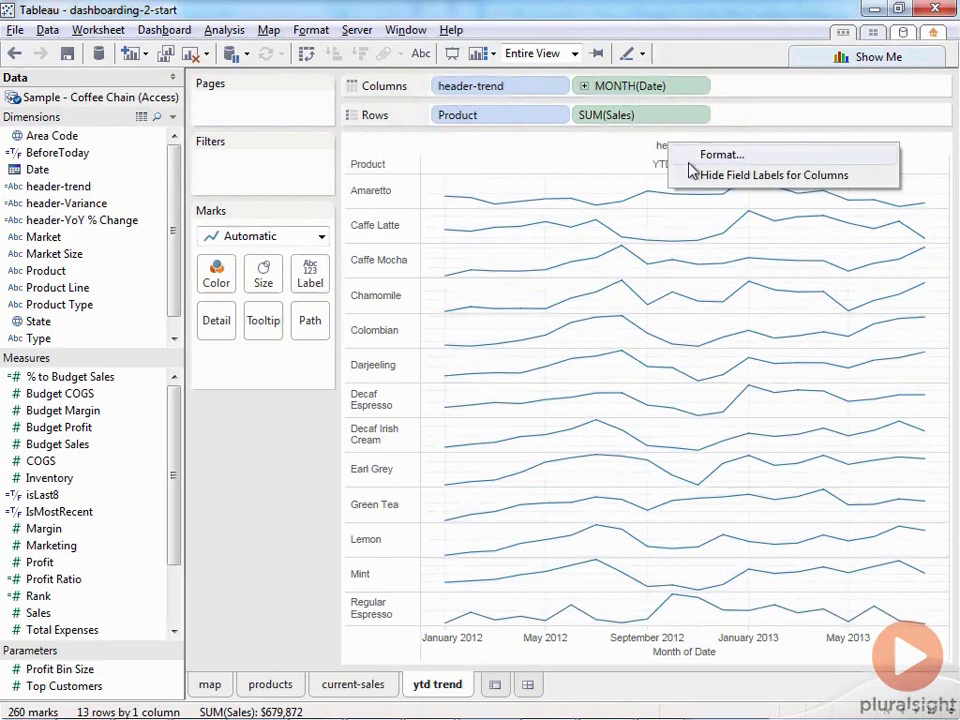
click(698, 176)
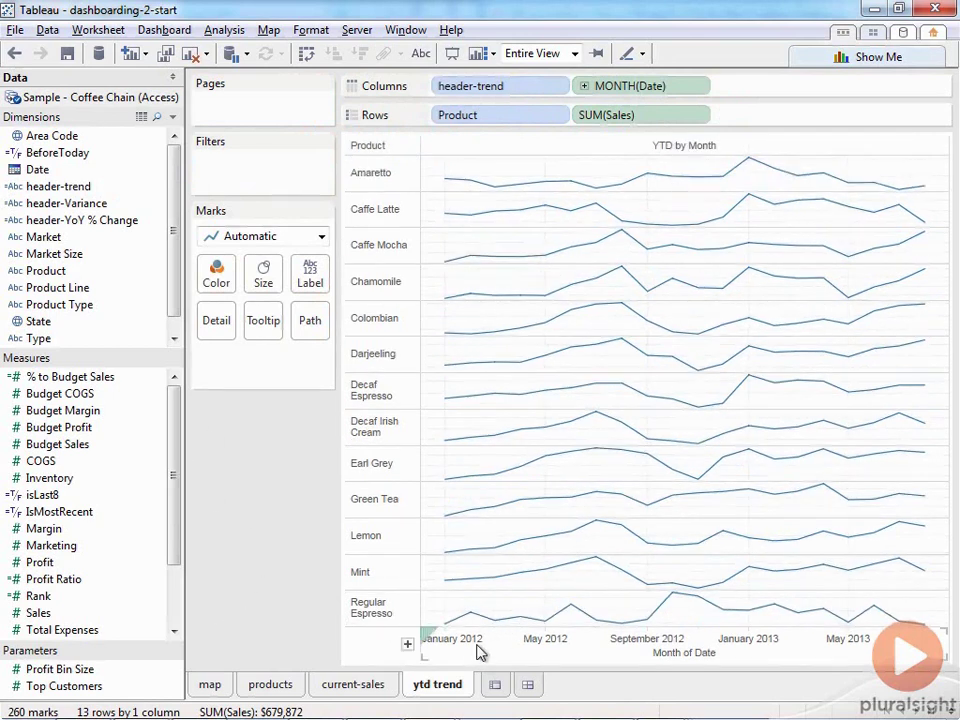
Step: Apply the map sheet's Date filter to the ytd trend sheet as well
click(210, 688)
click(321, 165)
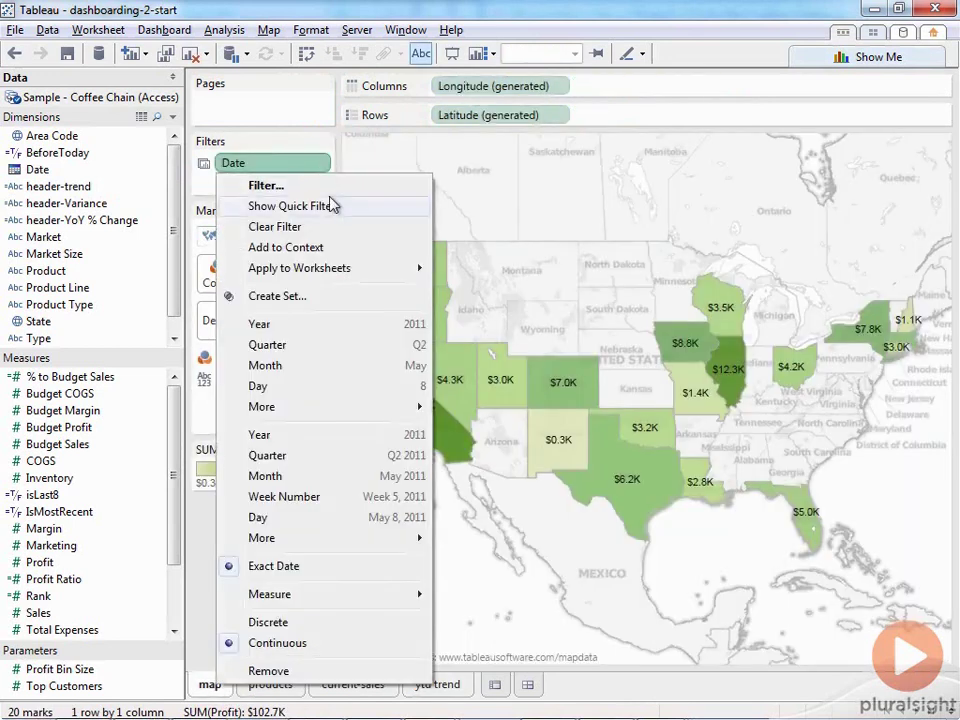
mouse_move(410, 268)
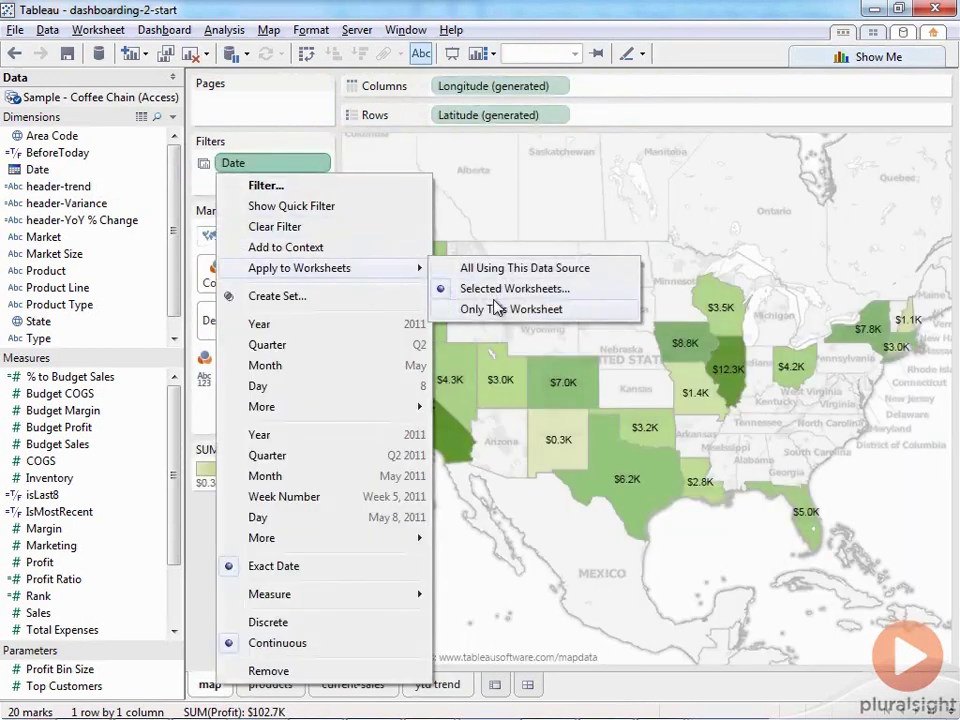
click(497, 290)
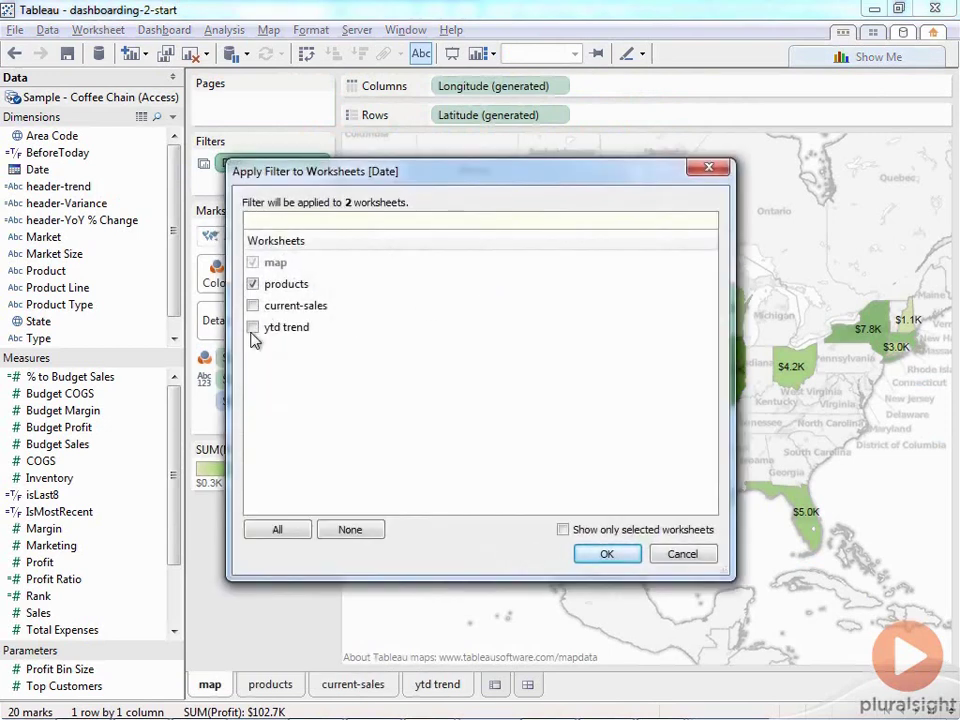
click(252, 330)
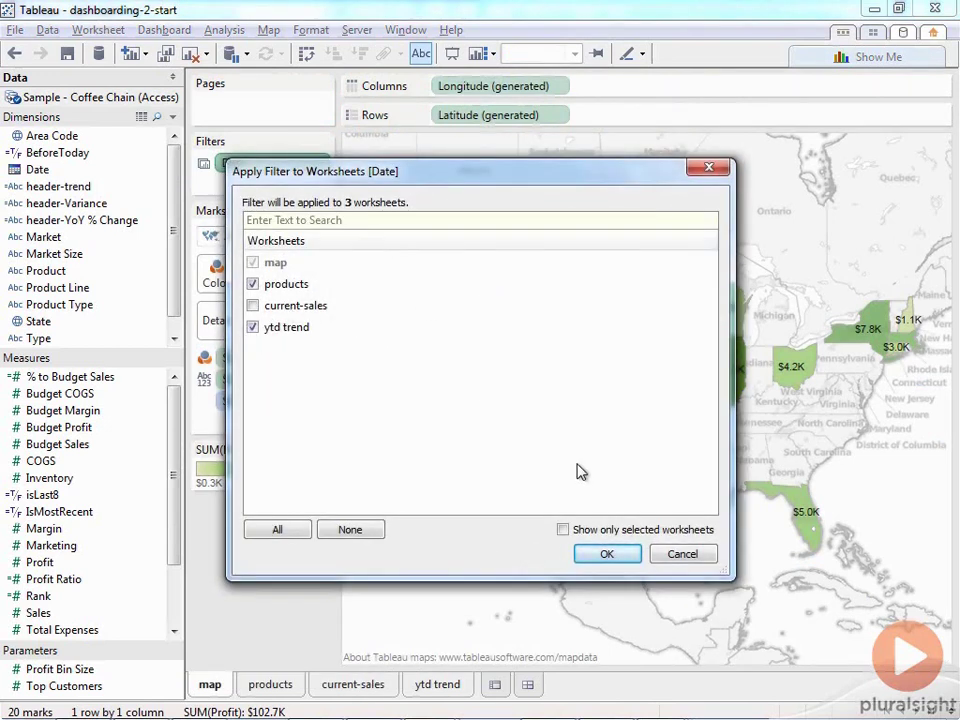
click(610, 553)
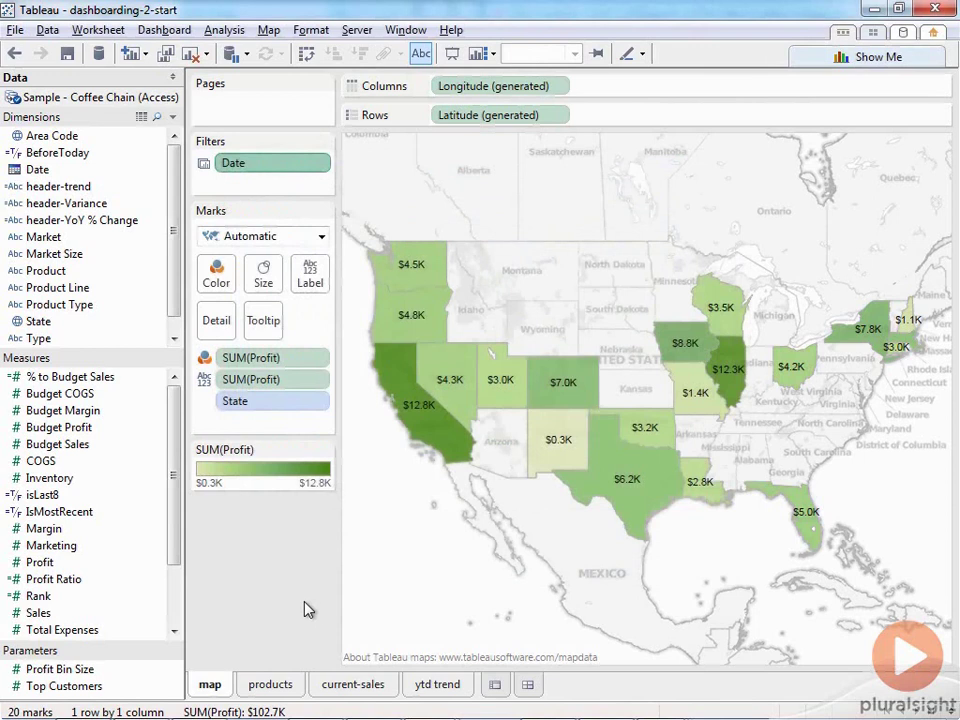
click(452, 688)
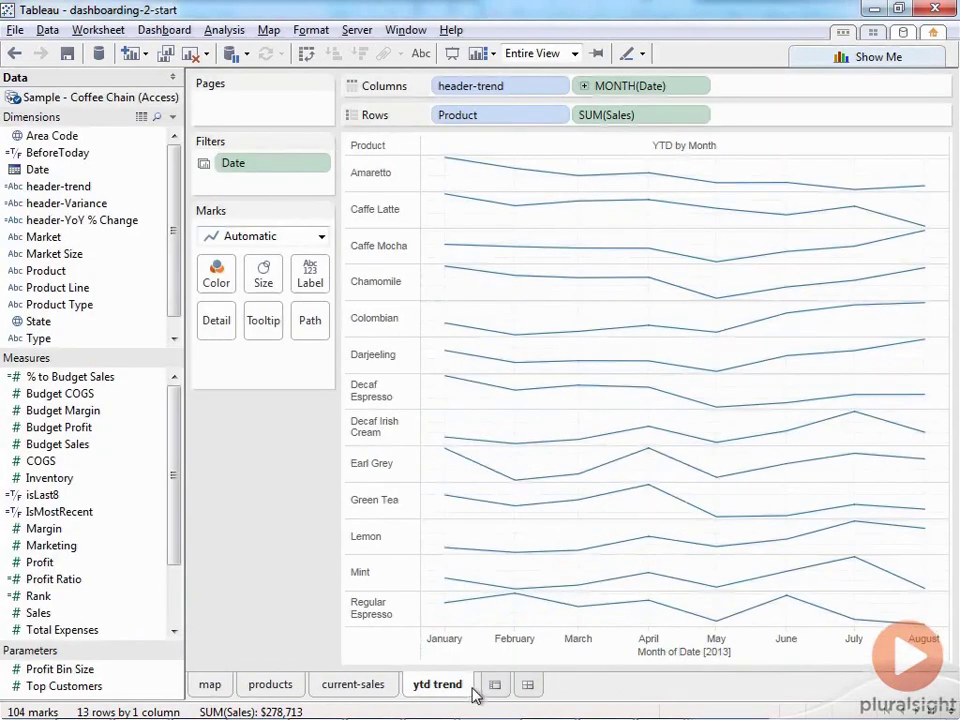
Step: Create a new worksheet and rename it 'YoY % Change'
click(494, 685)
double_click(492, 686)
key(BackSpace)
text(Yo)
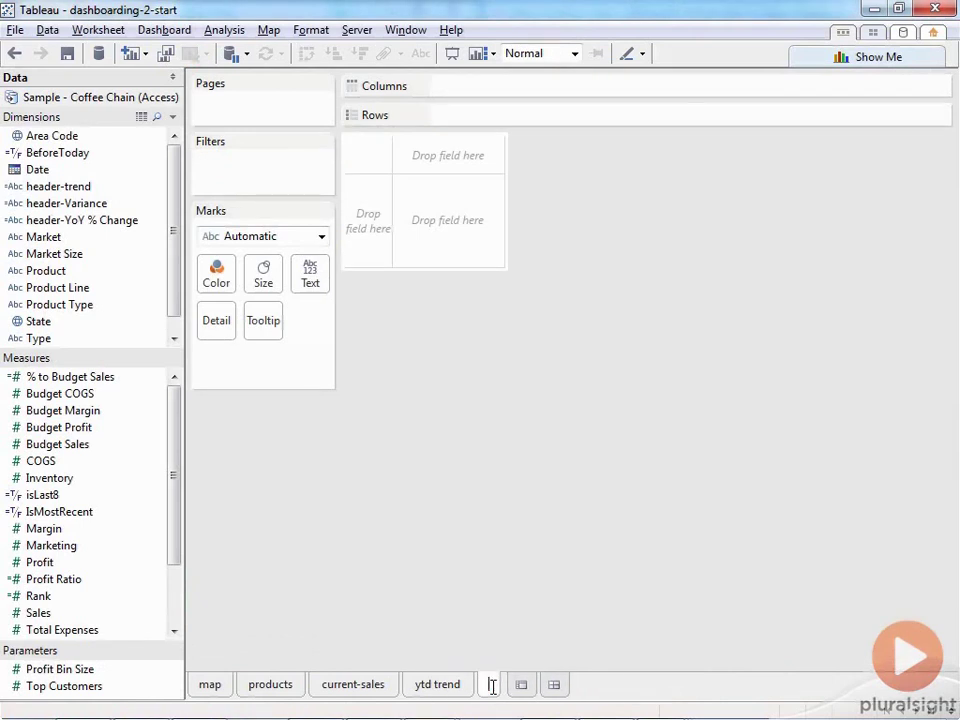
text(Y %)
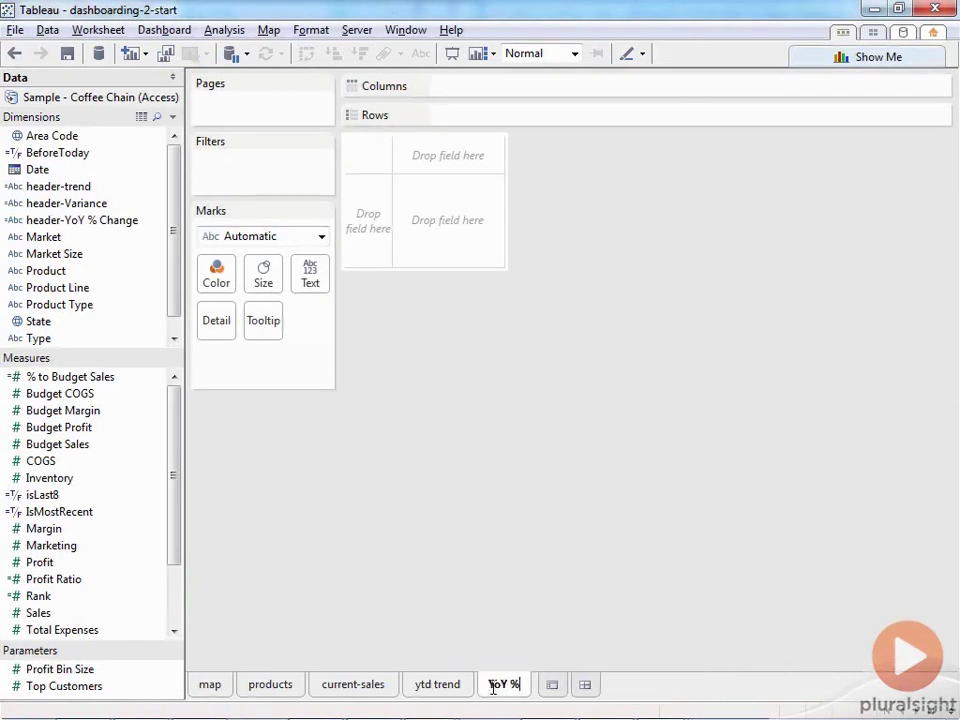
text( Change)
key(Return)
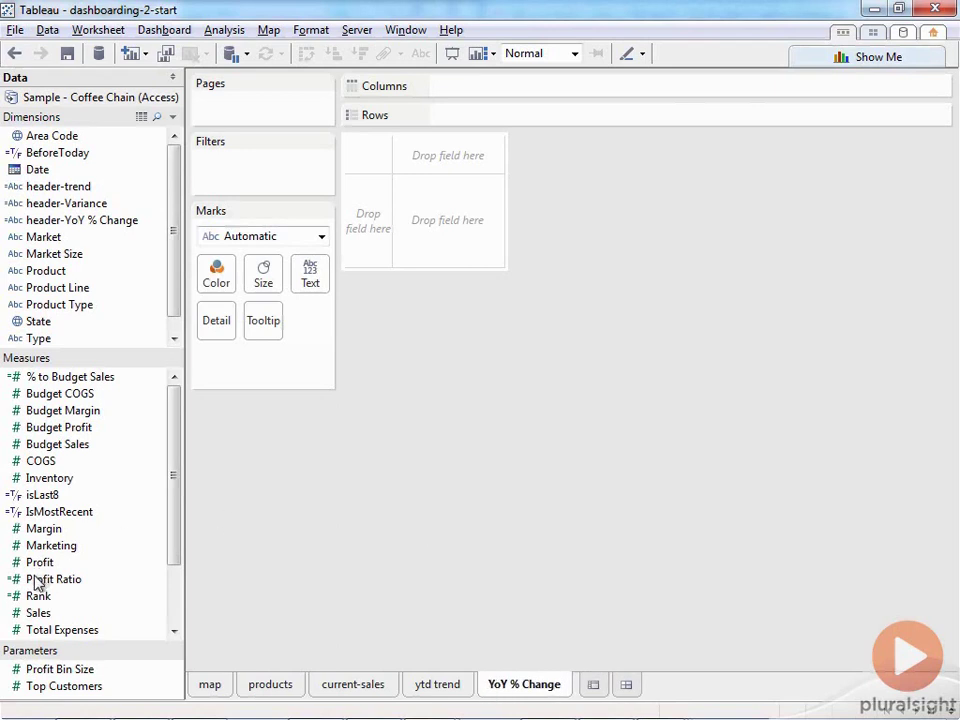
Step: Tabulate SUM(Sales) per Product by YEAR(Date), with Sales shown as cell text
drag(46, 271, 369, 218)
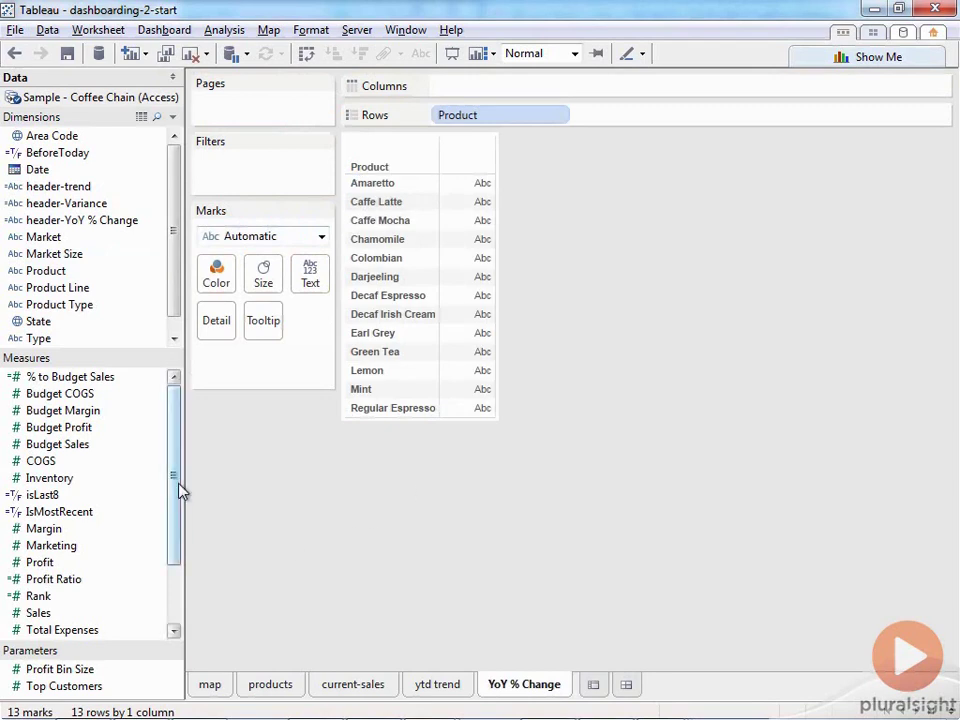
drag(62, 169, 570, 90)
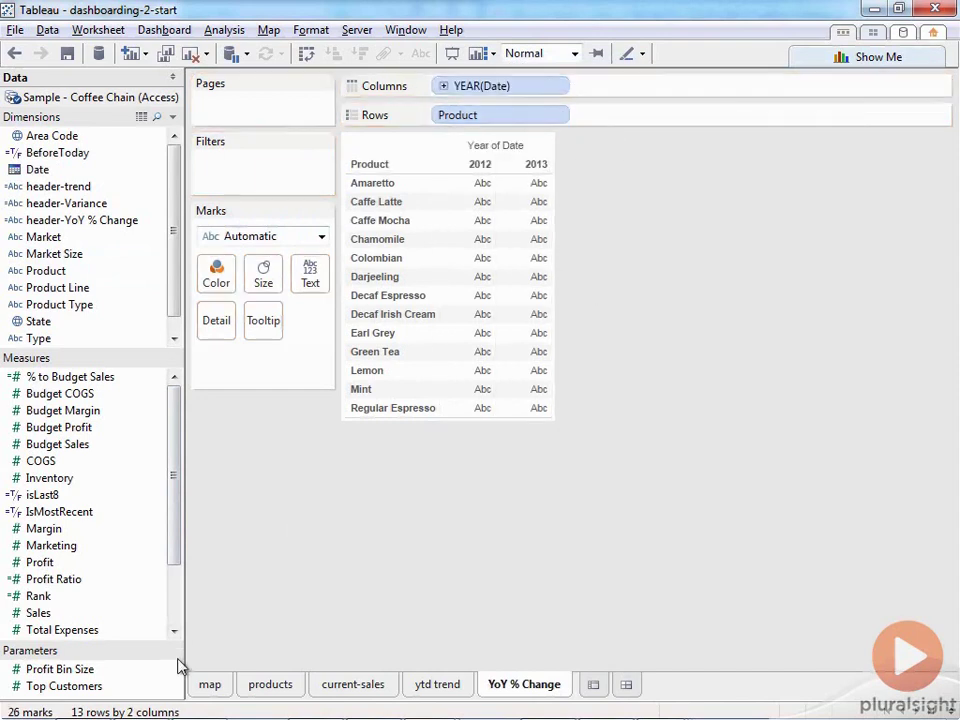
drag(36, 612, 798, 120)
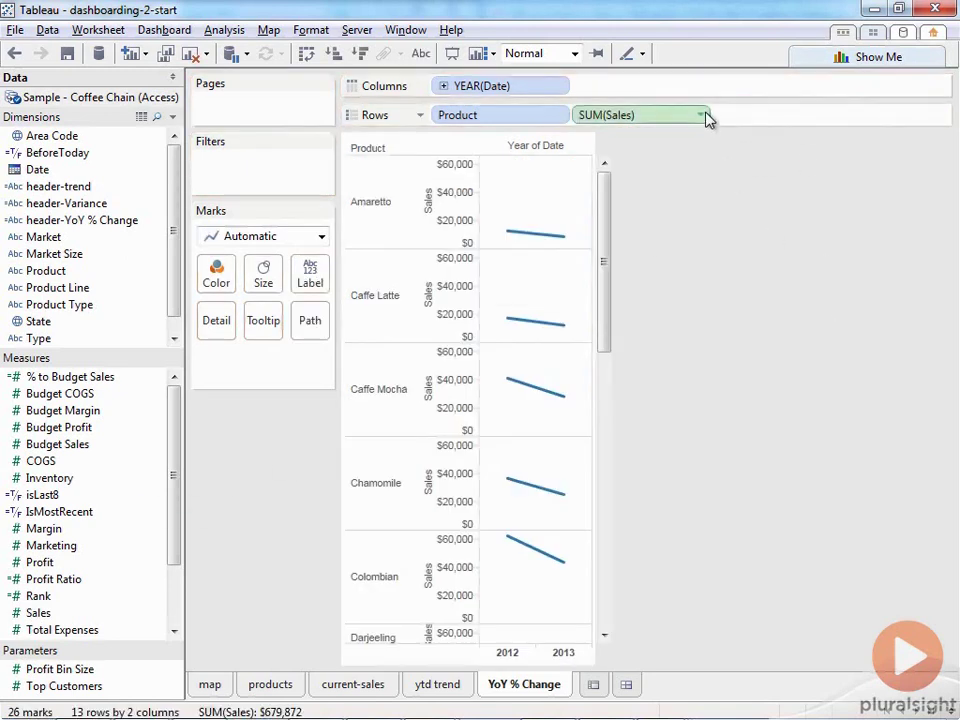
drag(696, 116, 310, 276)
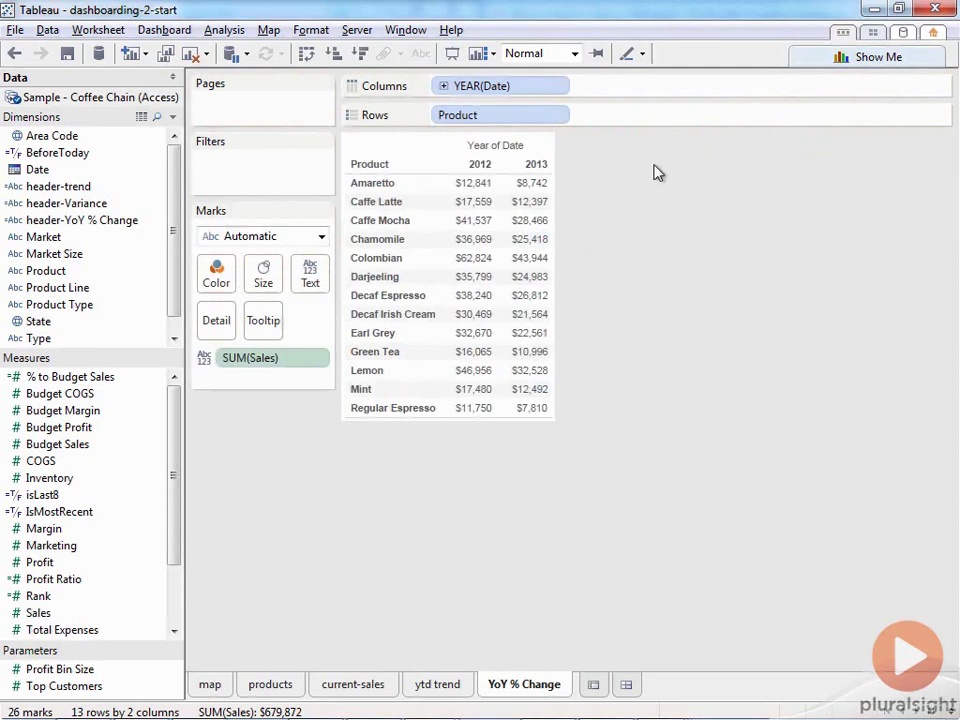
click(317, 358)
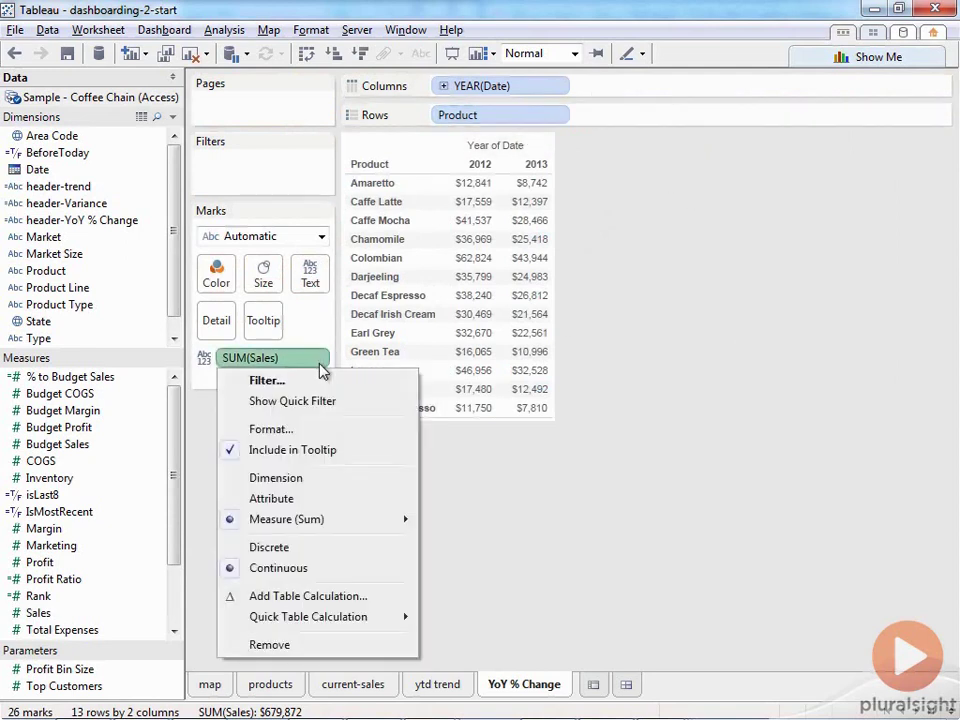
mouse_move(351, 622)
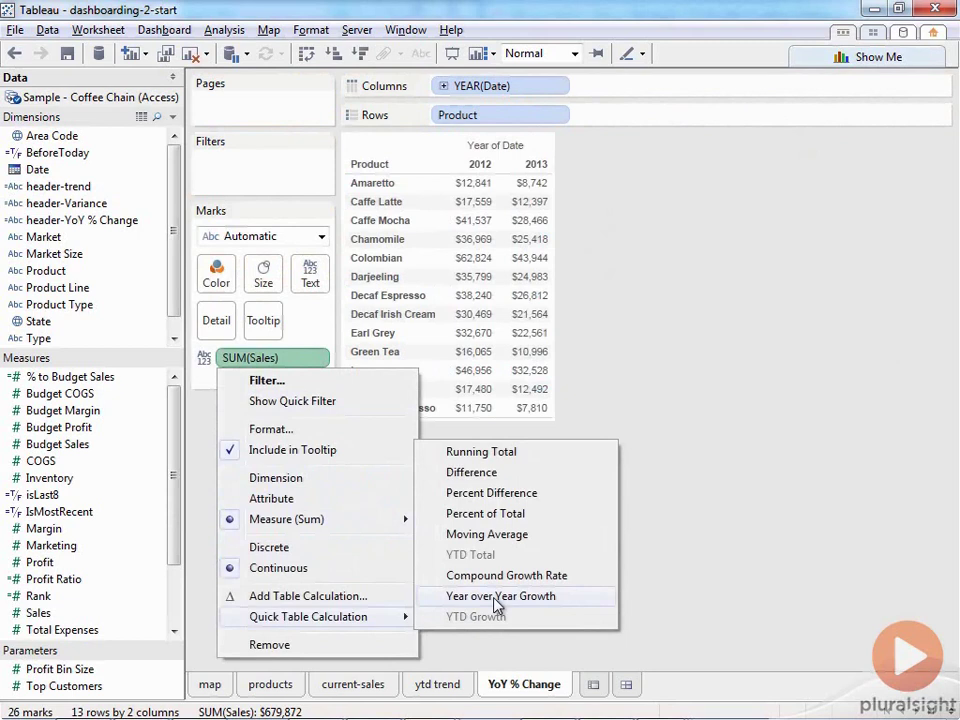
click(648, 247)
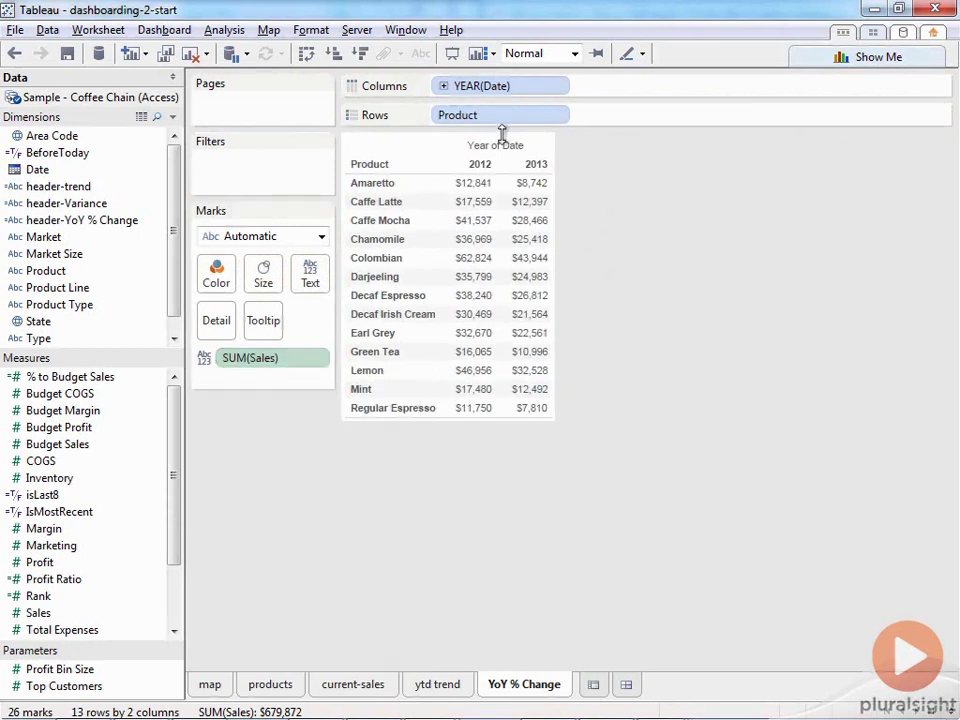
click(320, 360)
click(648, 207)
Step: Drill YEAR(Date) down to months and remove the QUARTER(Date) level
click(443, 87)
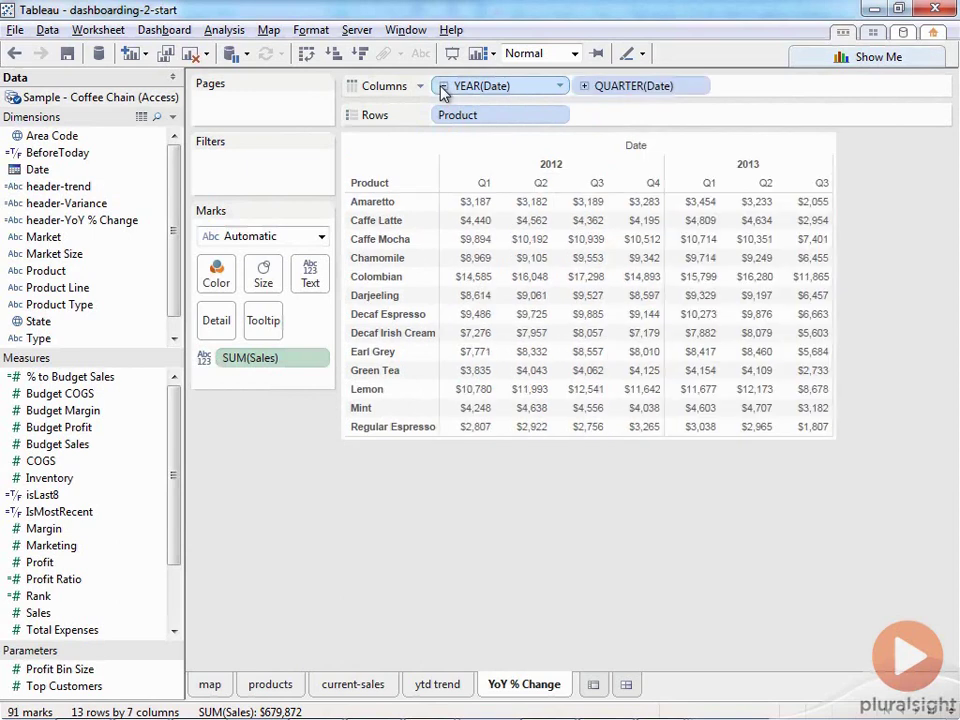
click(584, 86)
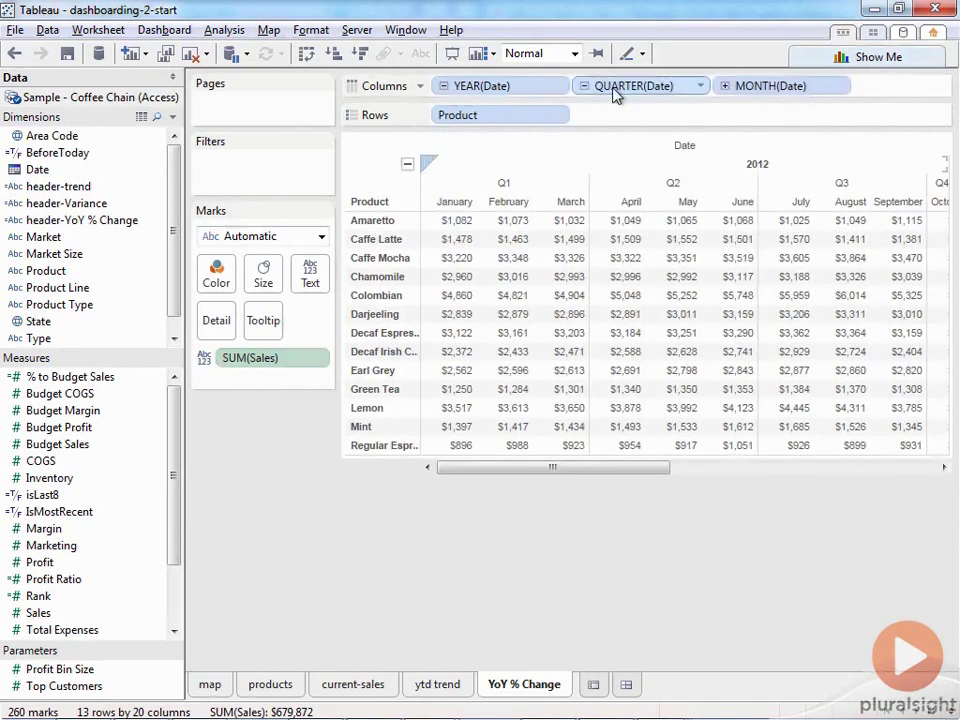
drag(622, 88, 601, 663)
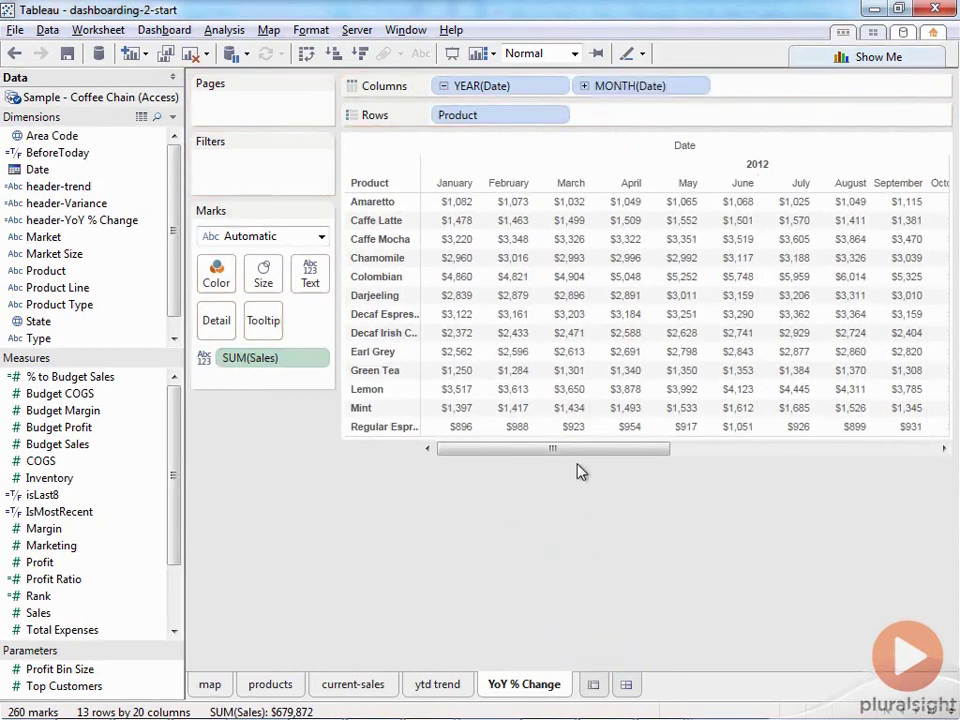
drag(570, 450, 588, 472)
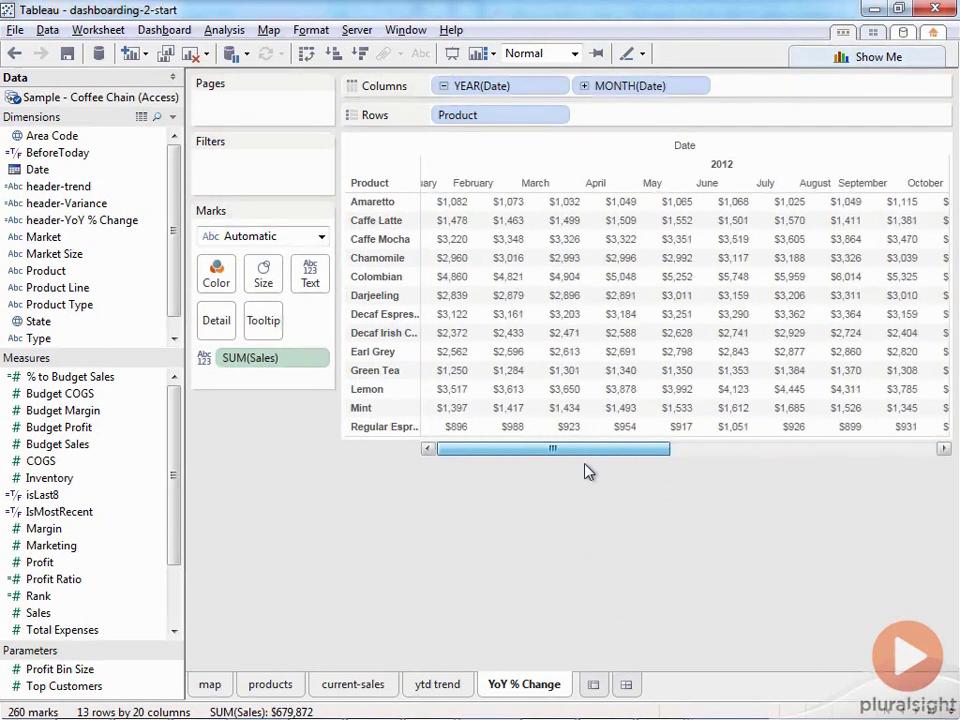
Step: Apply a Year over Year Growth quick table calculation to SUM(Sales)
click(321, 358)
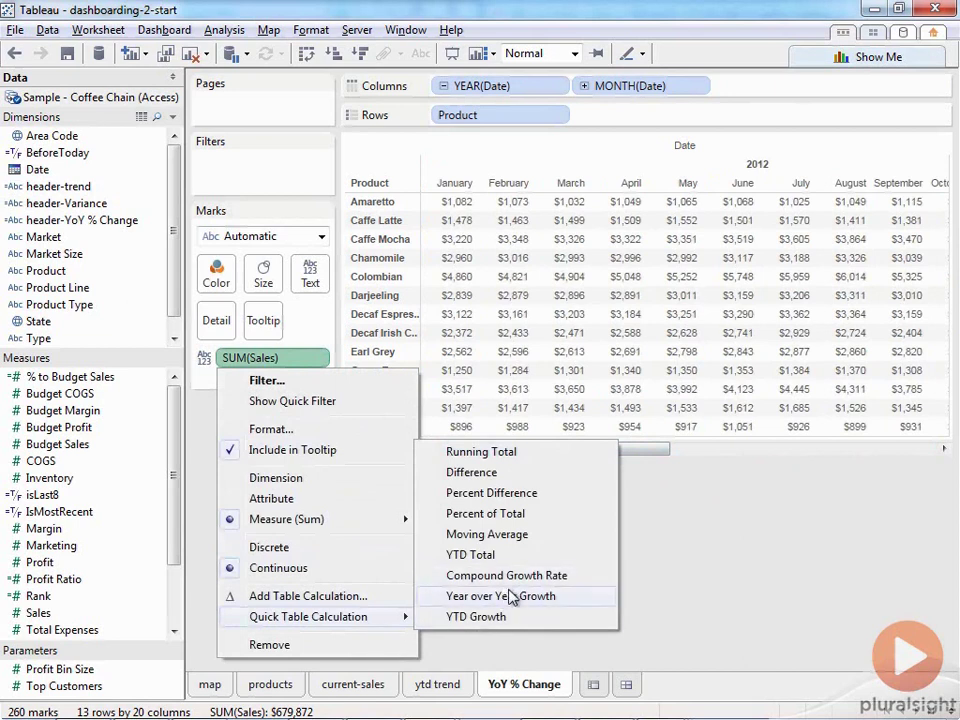
click(512, 597)
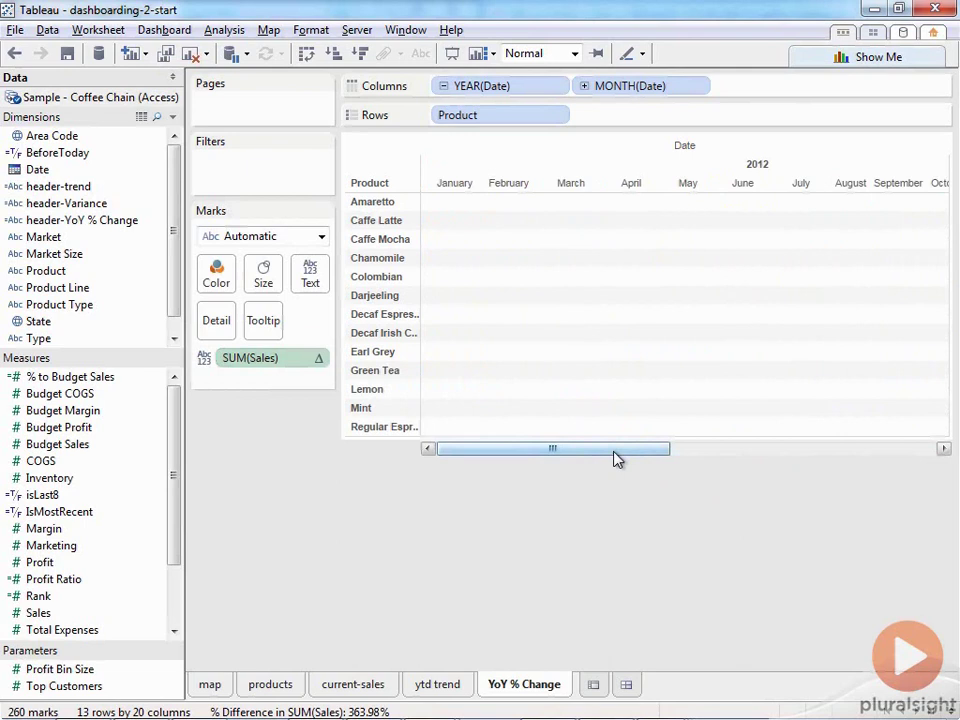
drag(614, 456, 908, 443)
mouse_move(908, 443)
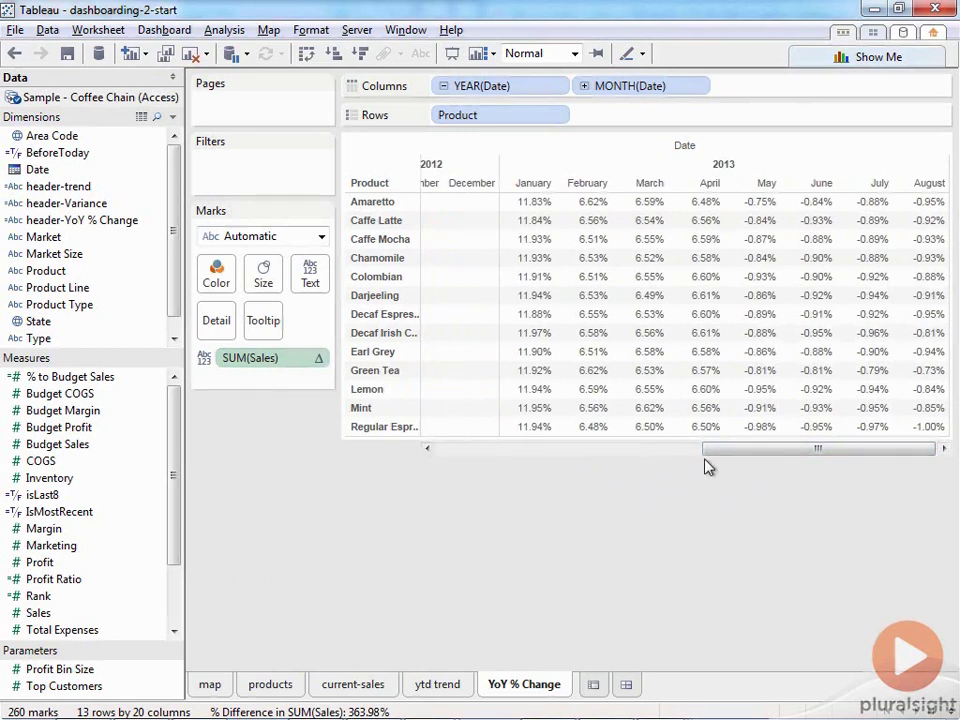
mouse_move(425, 162)
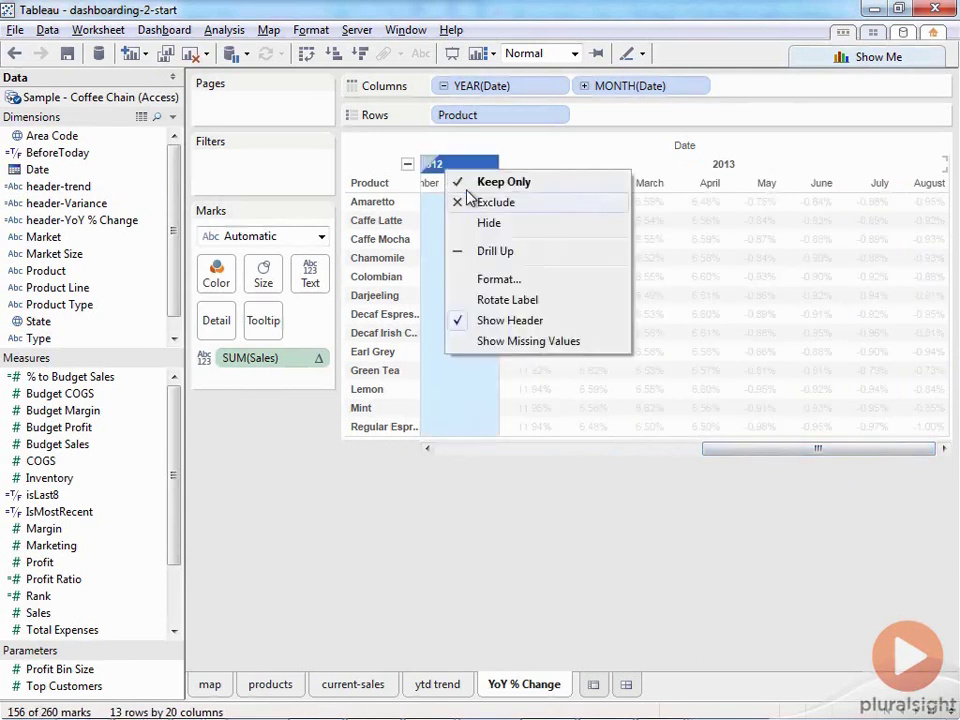
Step: Hide the 2012 year columns, after undoing an exclude of 2012
click(472, 203)
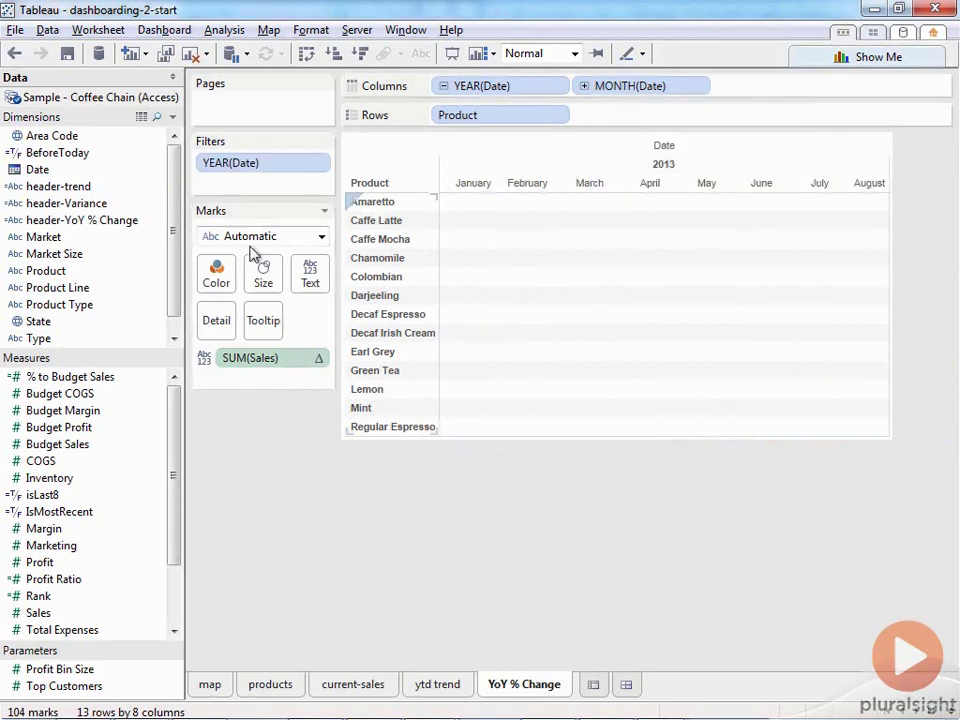
click(14, 53)
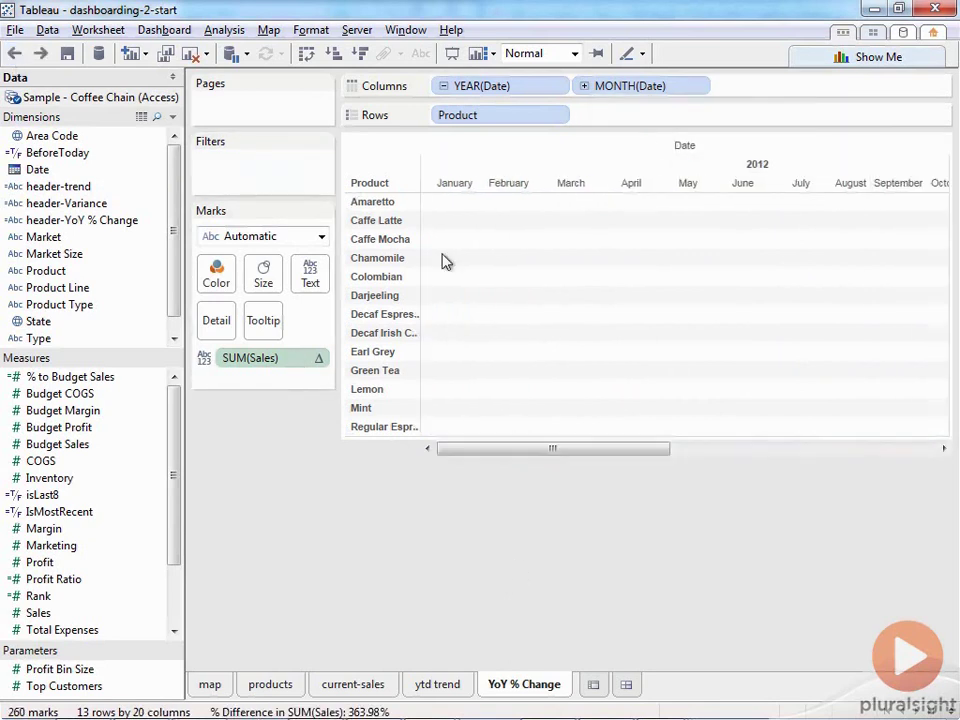
right_click(655, 170)
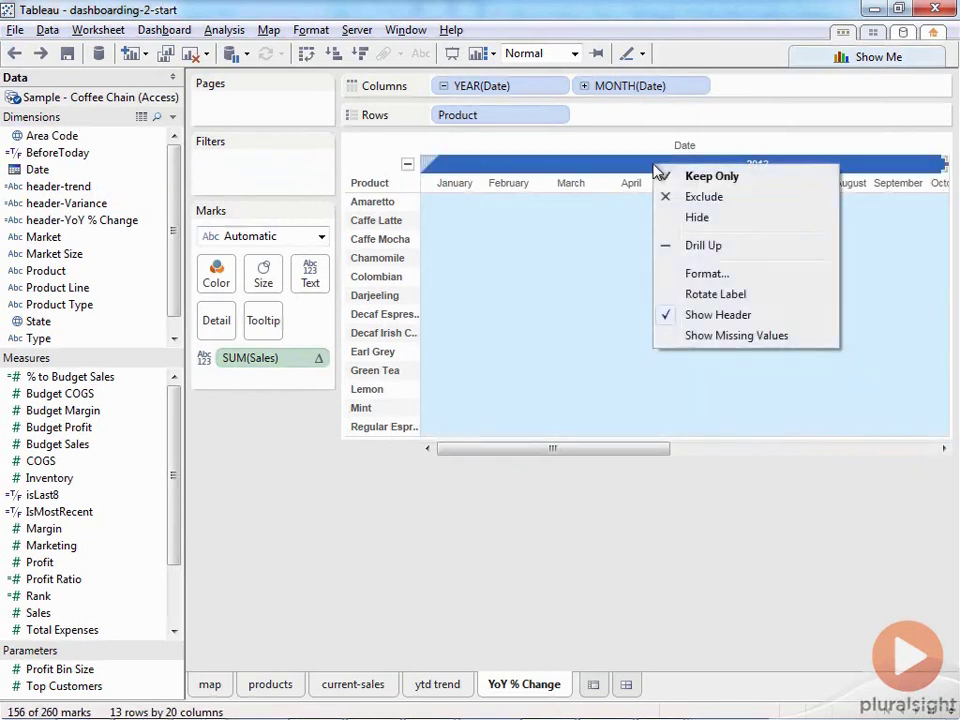
click(672, 219)
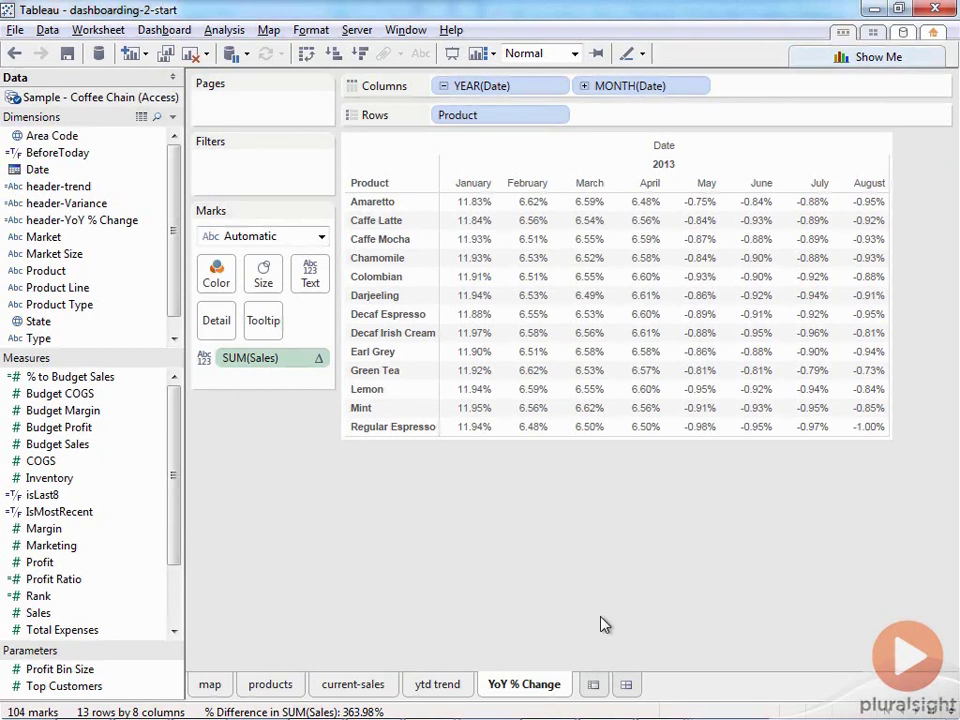
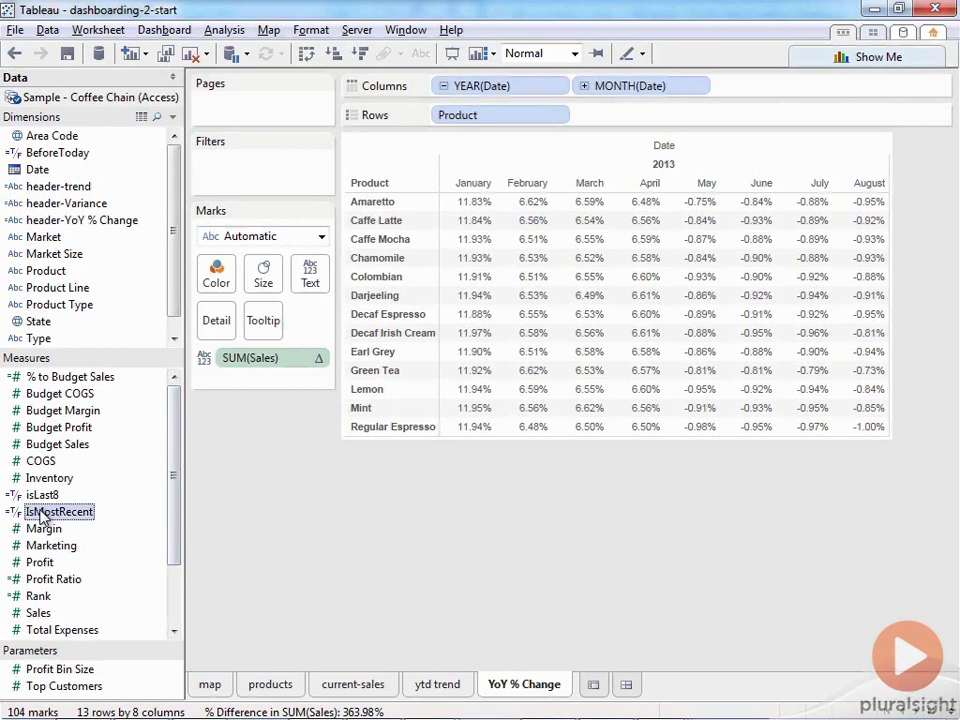
Step: Add IsMostRecent to Columns and exclude its False values, leaving only the August 2013 column
drag(42, 515, 743, 93)
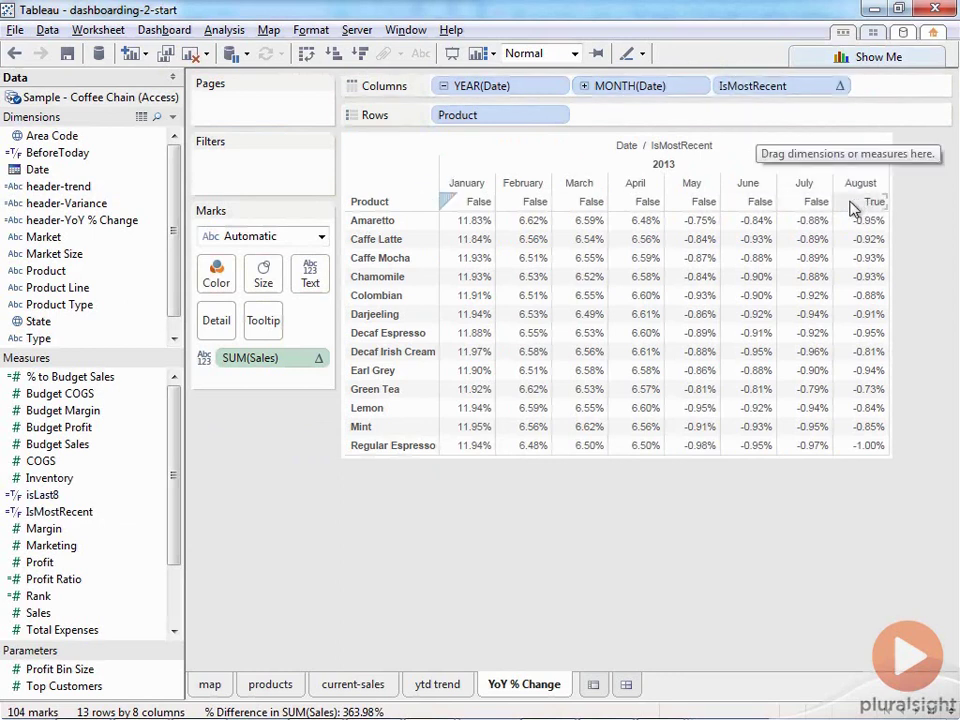
right_click(818, 203)
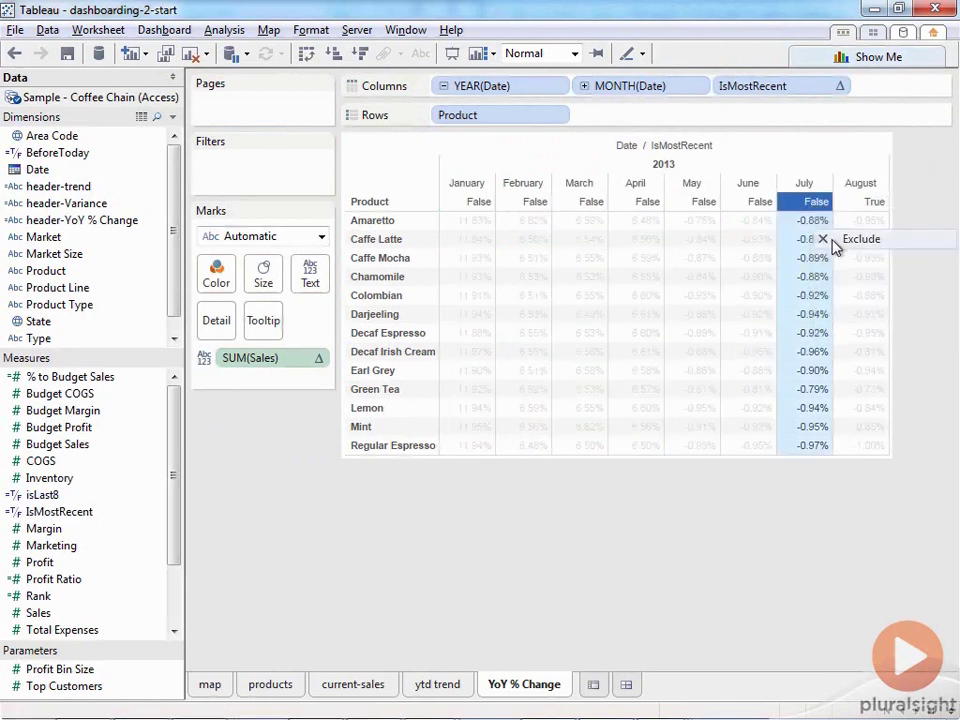
click(834, 240)
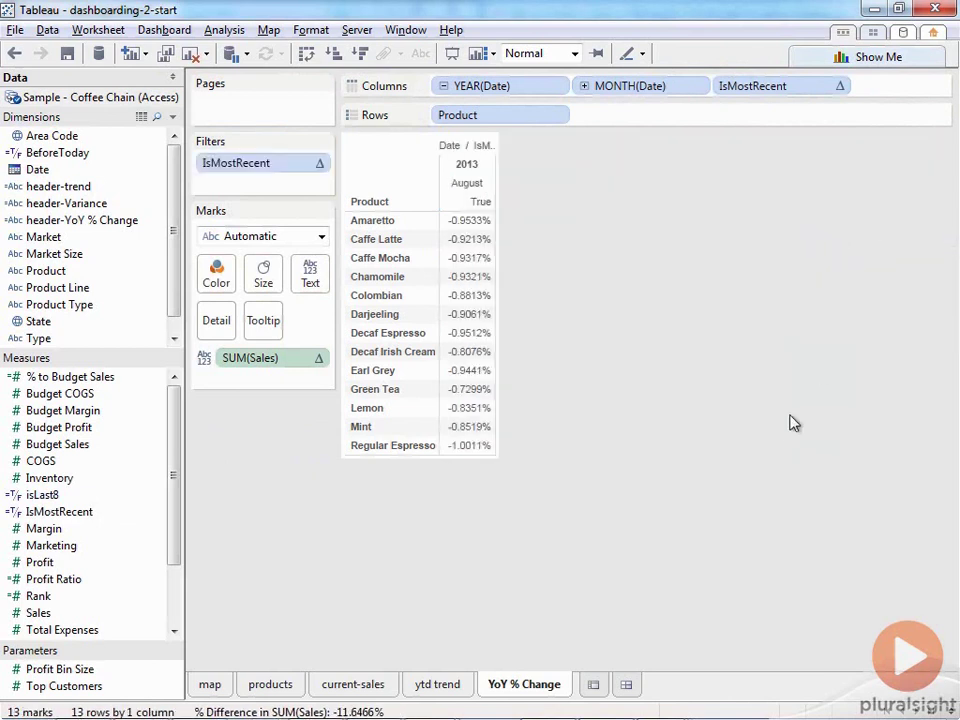
click(320, 166)
click(316, 189)
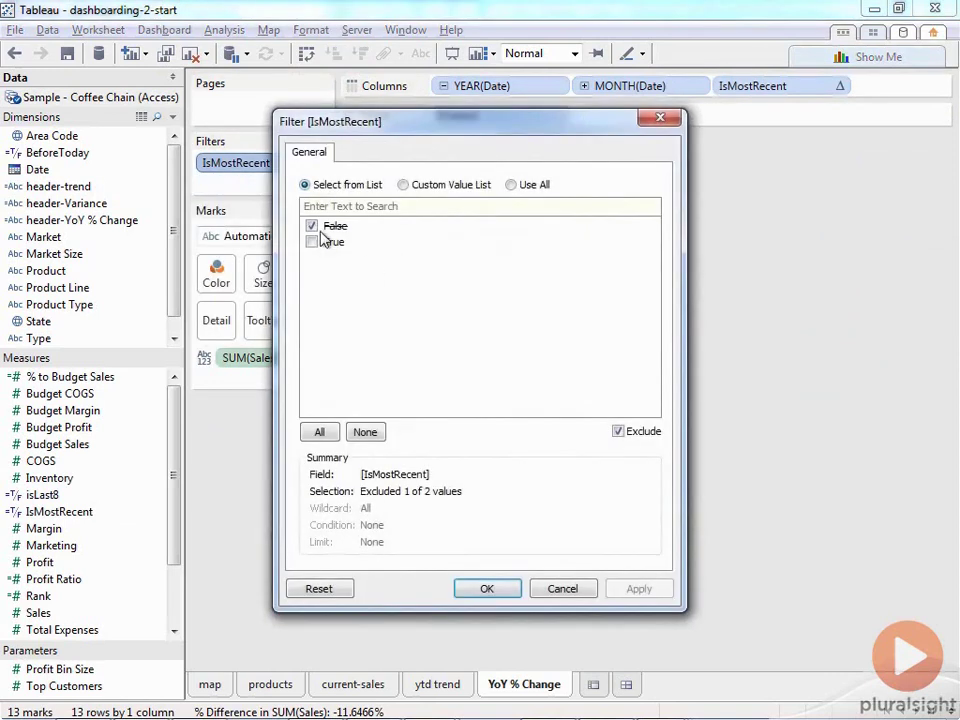
click(563, 591)
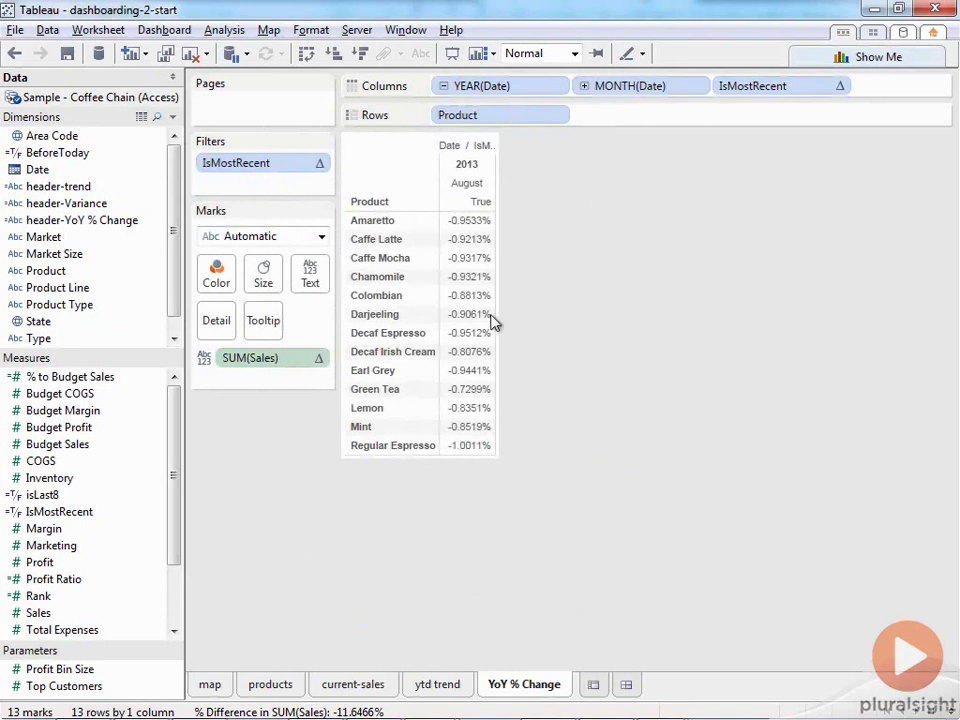
click(321, 360)
Step: Format the SUM(Sales) values as percentages
click(336, 429)
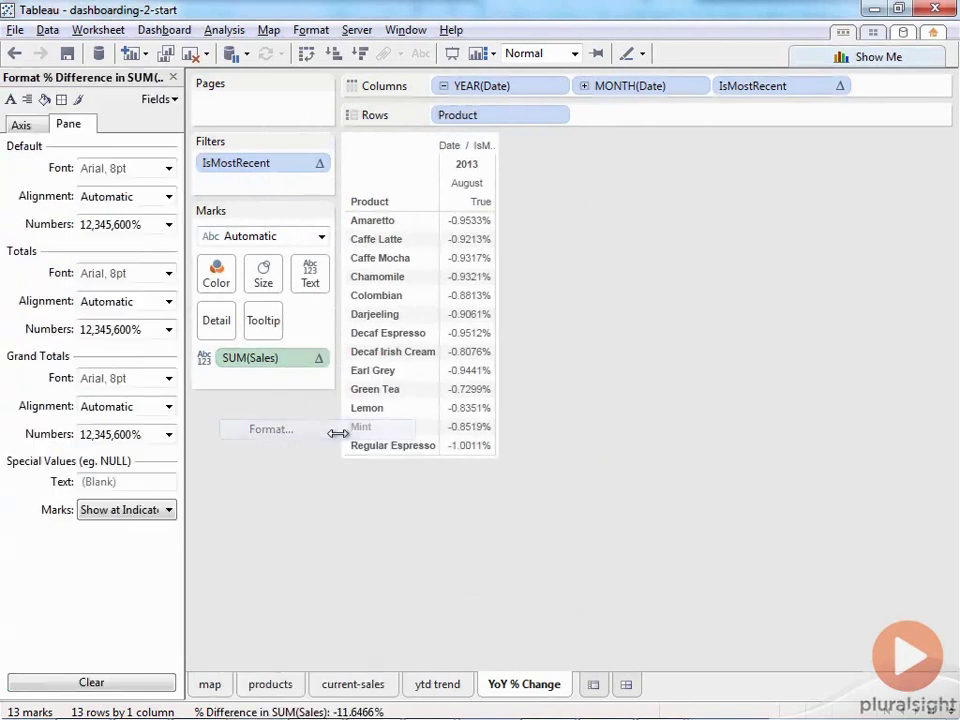
click(168, 225)
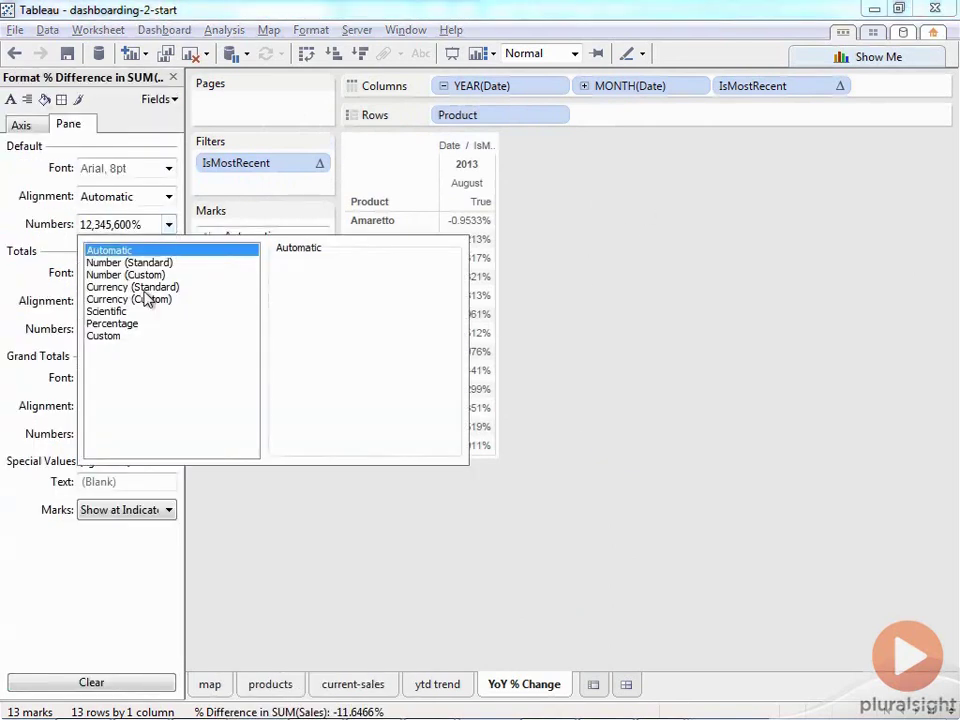
click(140, 326)
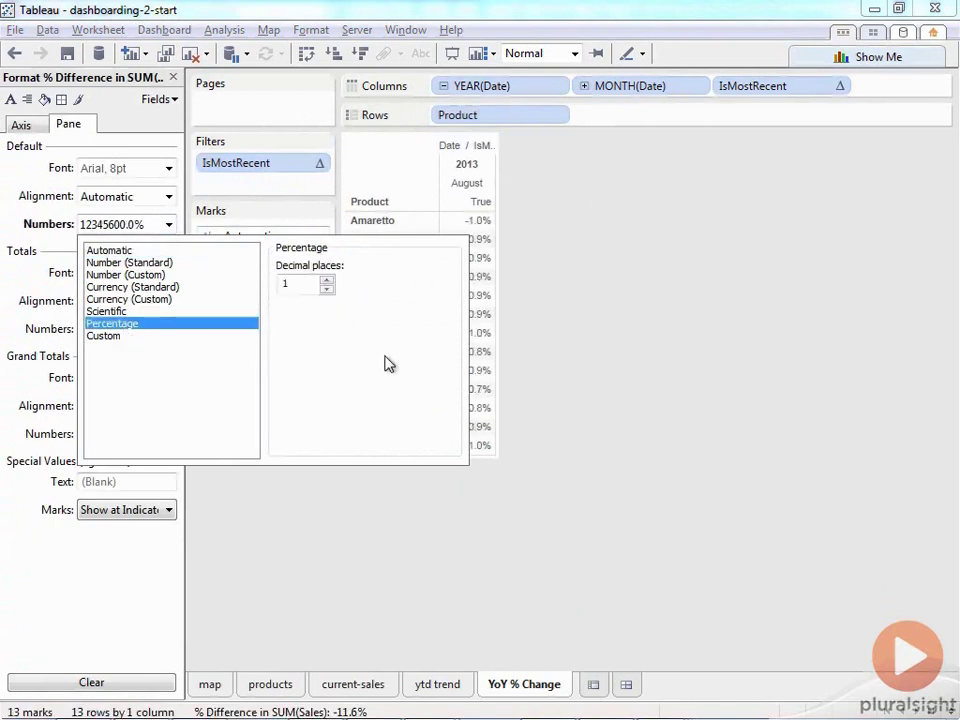
click(397, 543)
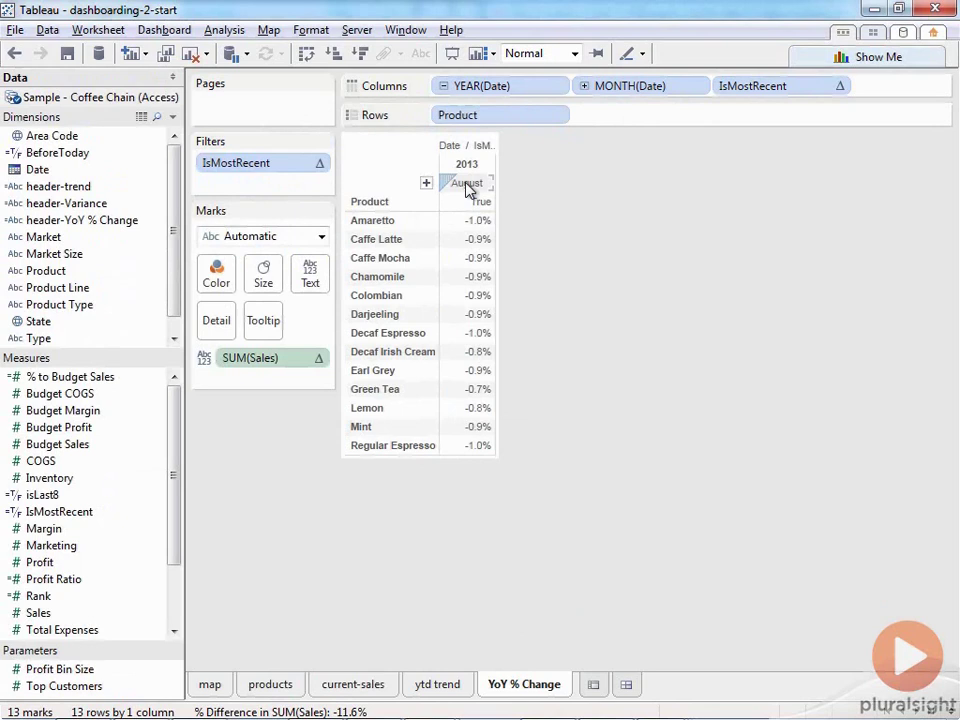
Step: Hide the column field labels and the 2013, August and True headers
right_click(456, 150)
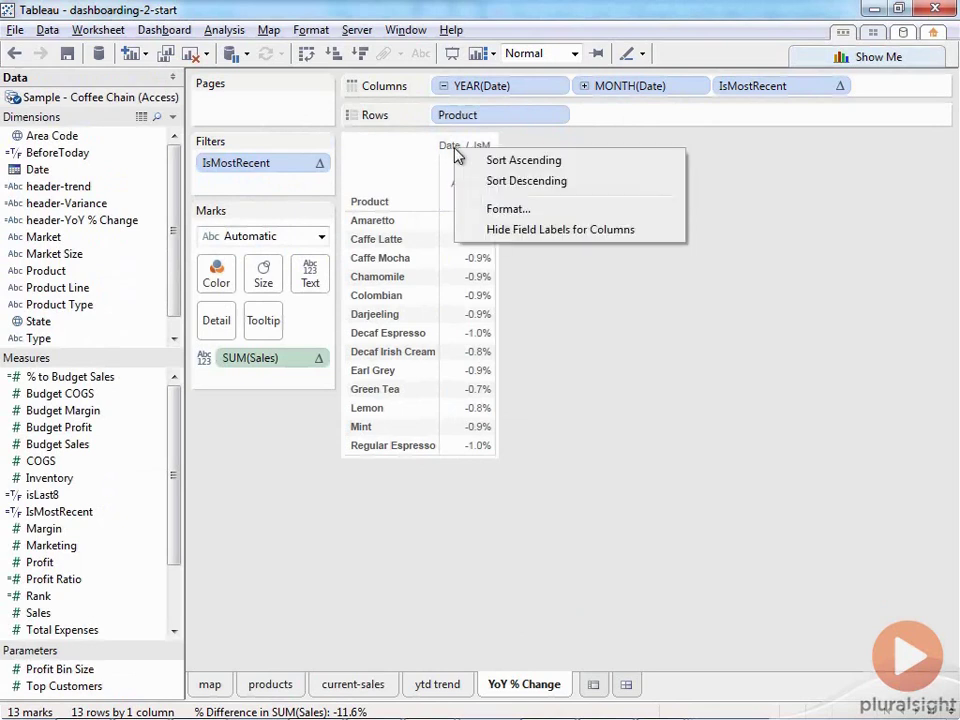
click(490, 228)
right_click(470, 150)
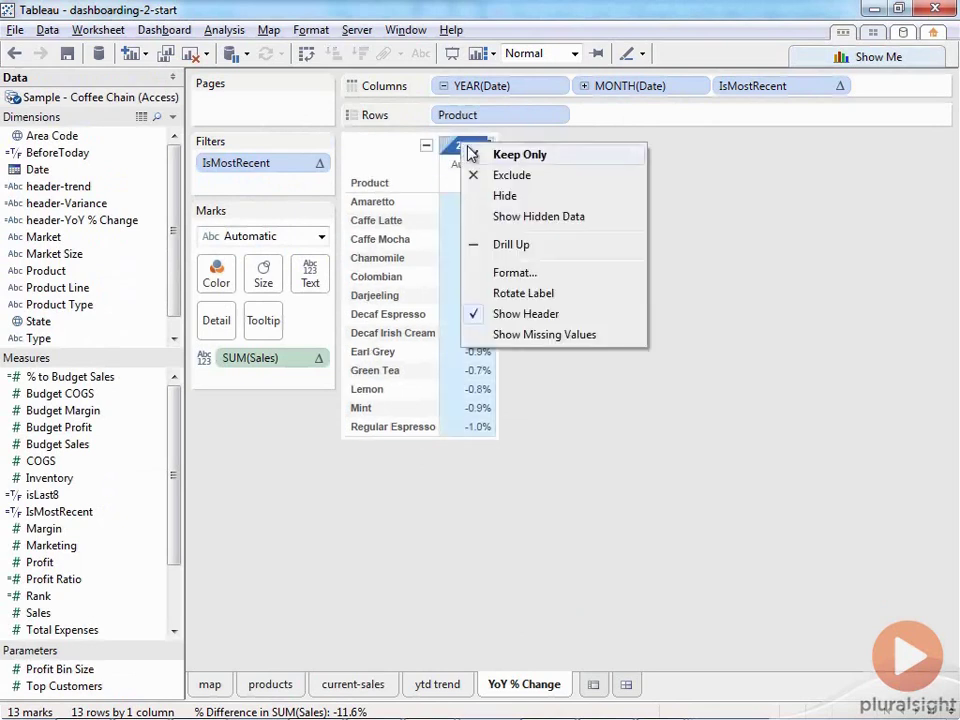
click(510, 312)
click(476, 155)
right_click(476, 153)
click(530, 303)
right_click(476, 146)
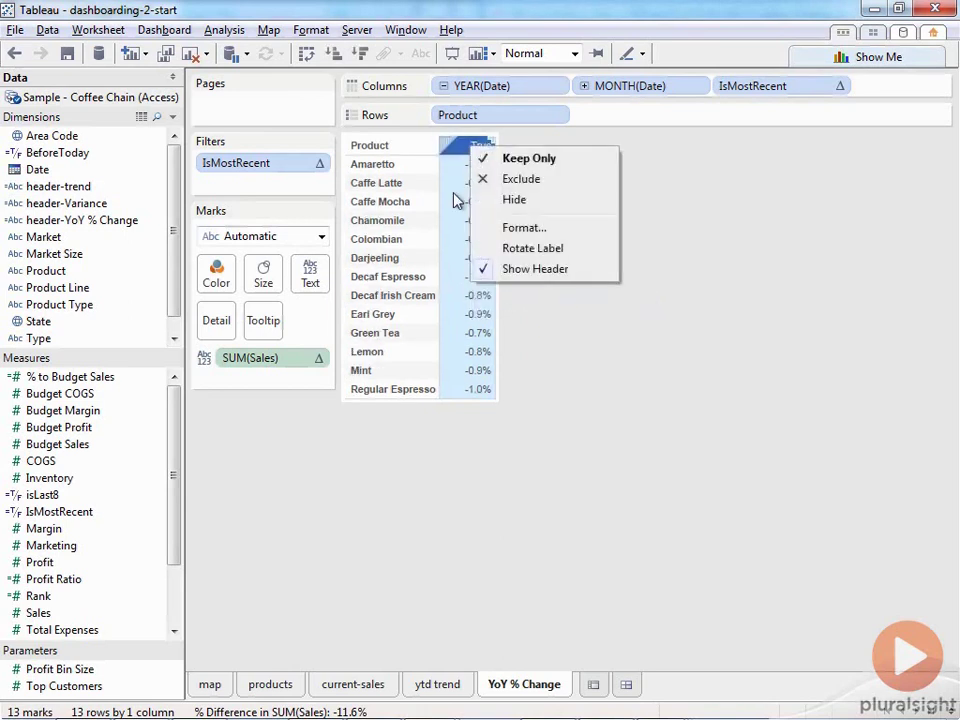
click(535, 268)
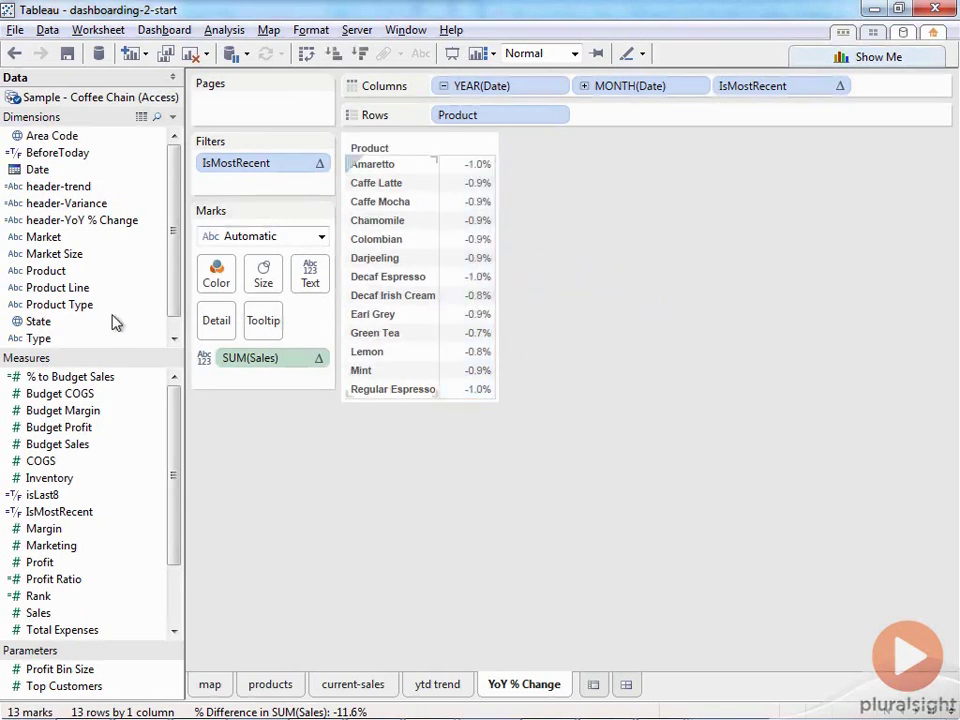
click(67, 221)
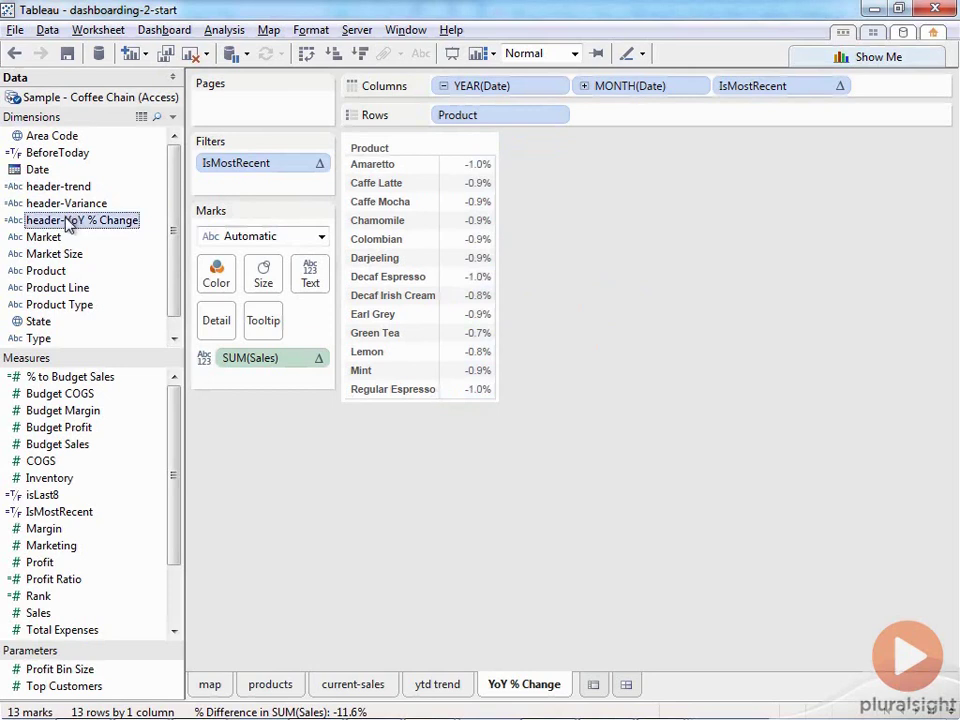
Step: Add header-YoY % Change to Columns and centre-align the percentage values
drag(67, 224, 890, 88)
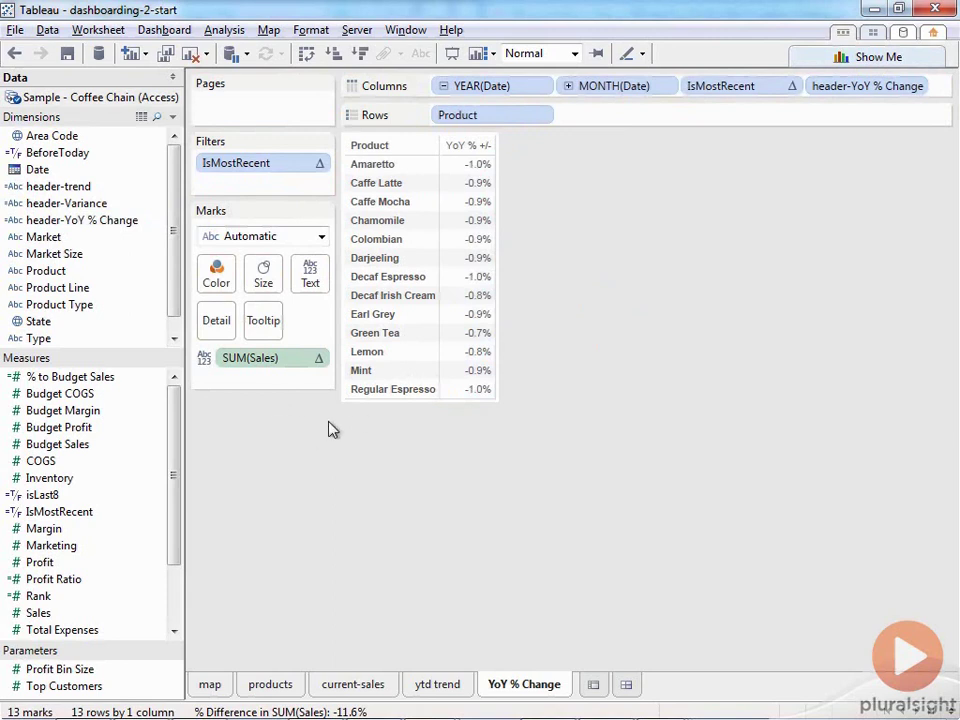
click(312, 280)
click(432, 341)
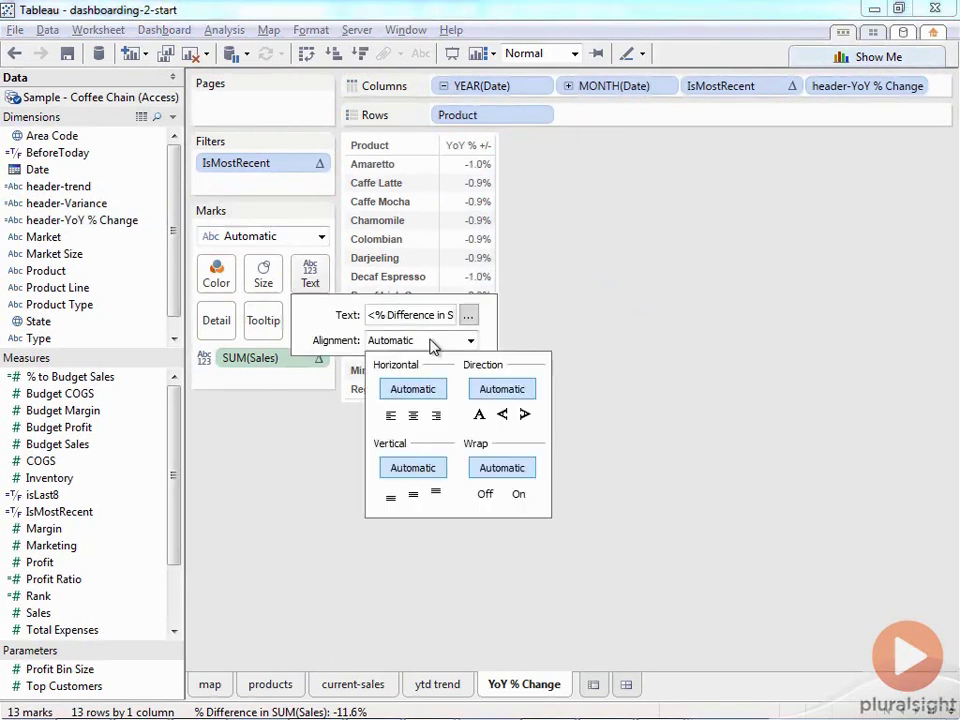
click(413, 415)
click(420, 611)
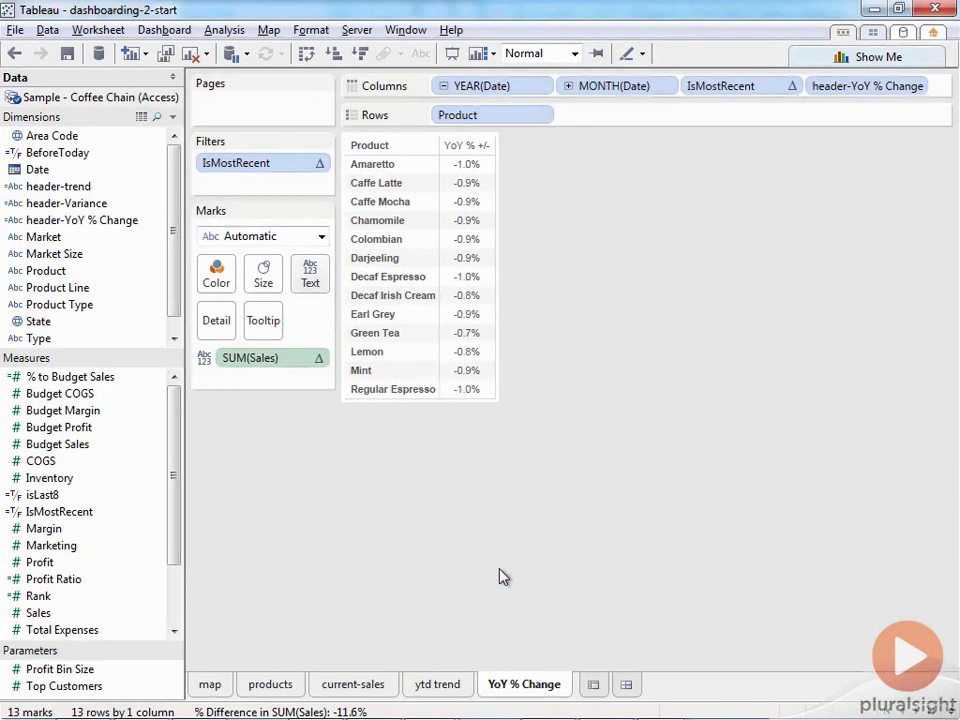
key(alt+Tab)
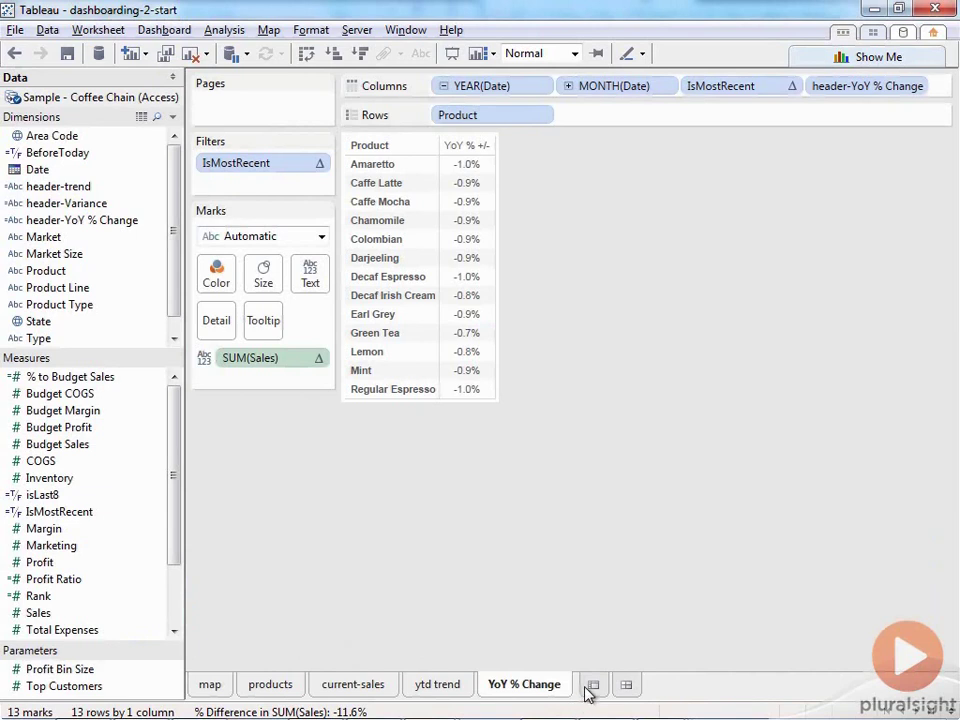
Step: Create a worksheet named 'variance from plan' with Product on Rows
click(592, 684)
double_click(604, 684)
text(bar)
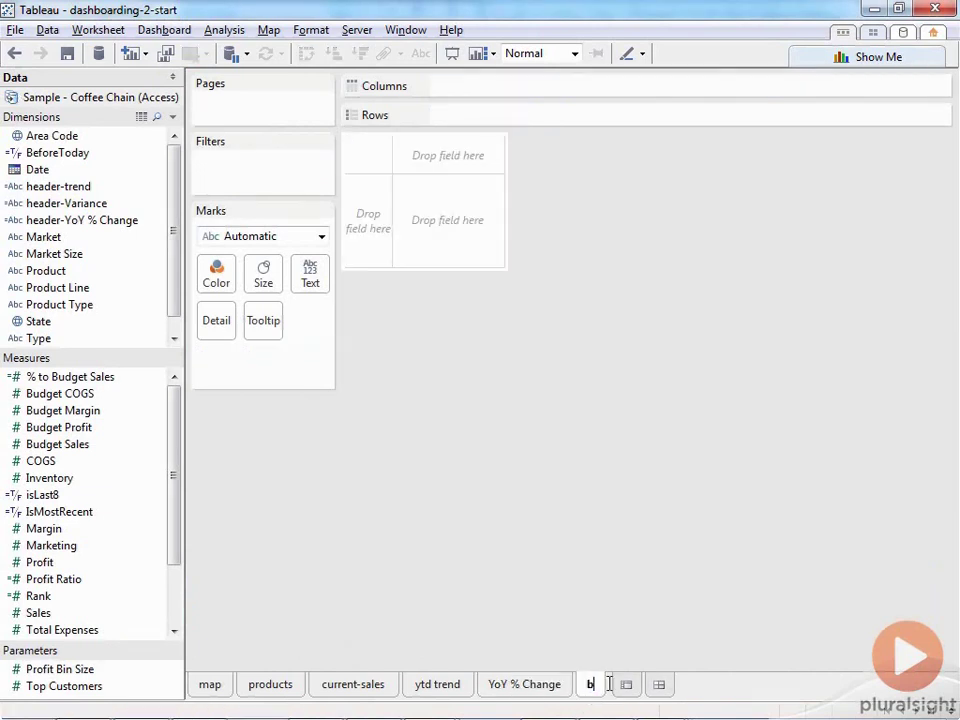
key(BackSpace)
key(BackSpace)
key(BackSpace)
text(variance f)
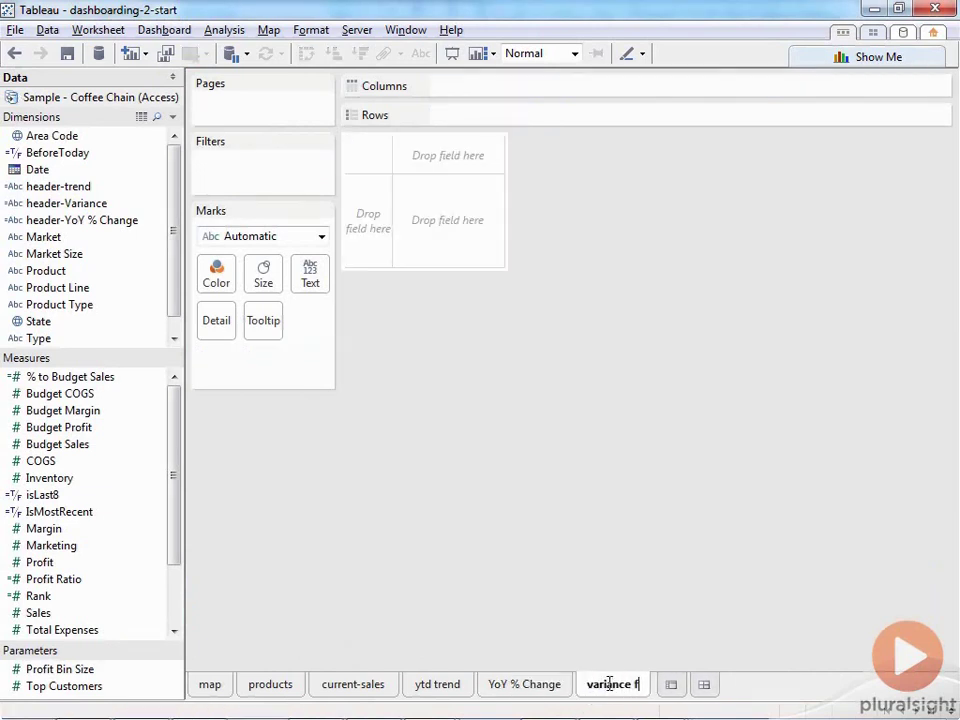
text(rom plan)
key(Return)
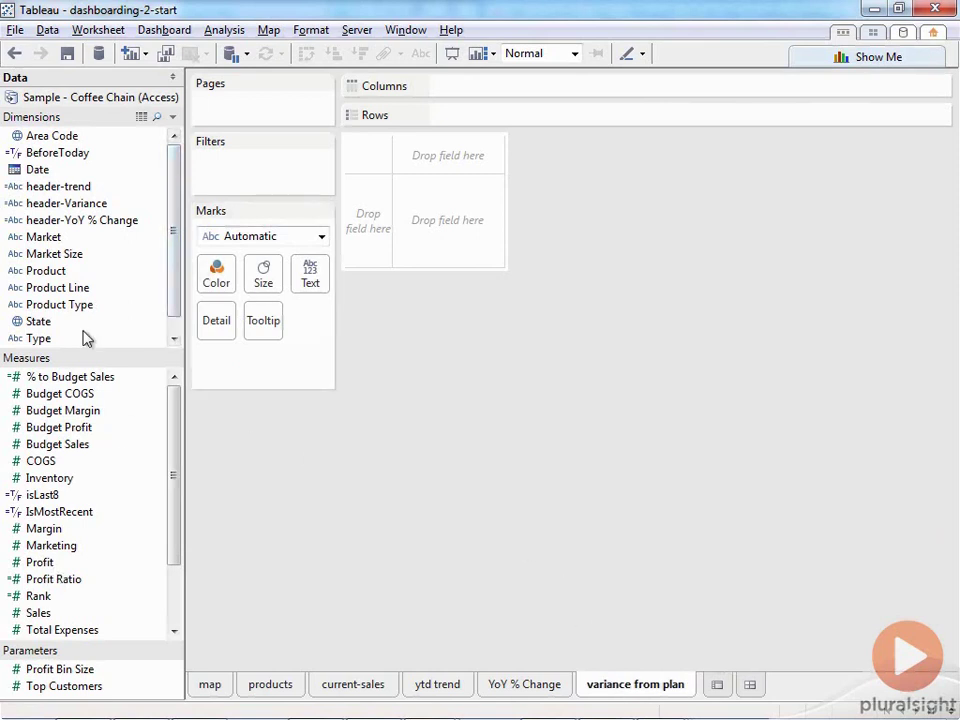
drag(51, 272, 360, 240)
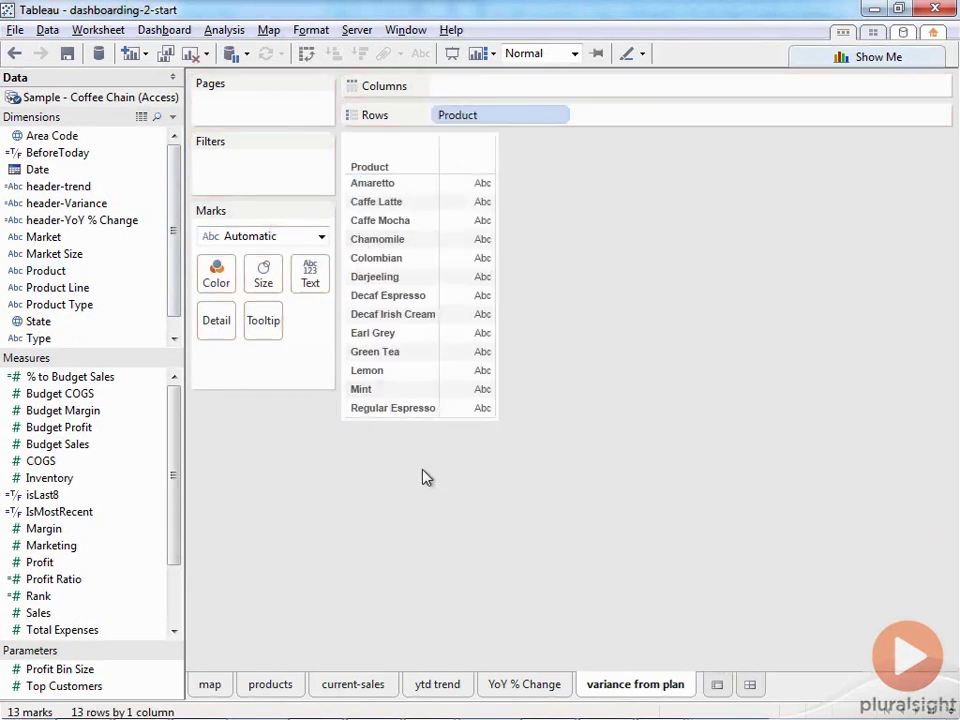
Step: Review the Variance from Budget Sales calculation, [% to Budget Sales]-1, keeping it unchanged
drag(178, 540, 193, 654)
right_click(79, 570)
click(160, 301)
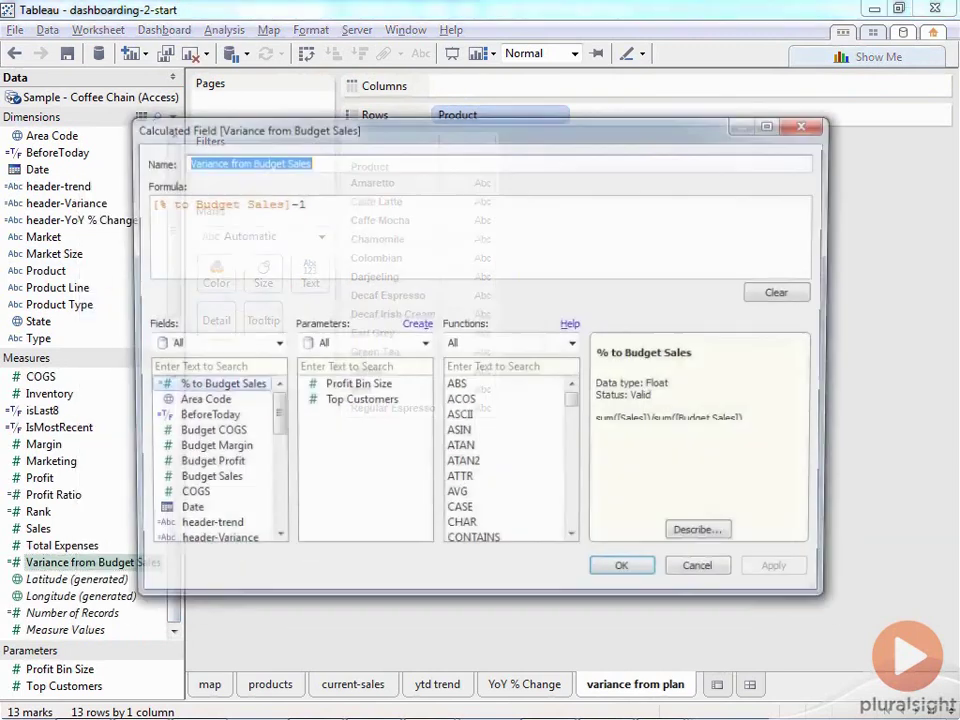
click(284, 231)
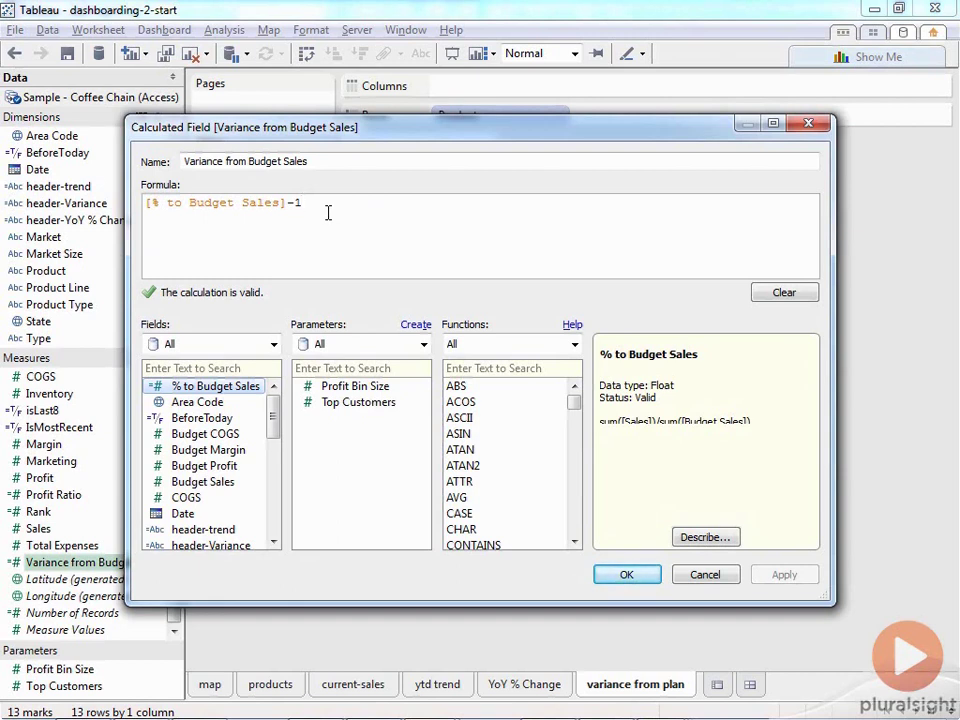
key(Return)
scroll(176, 566, up, 1)
drag(176, 568, 189, 596)
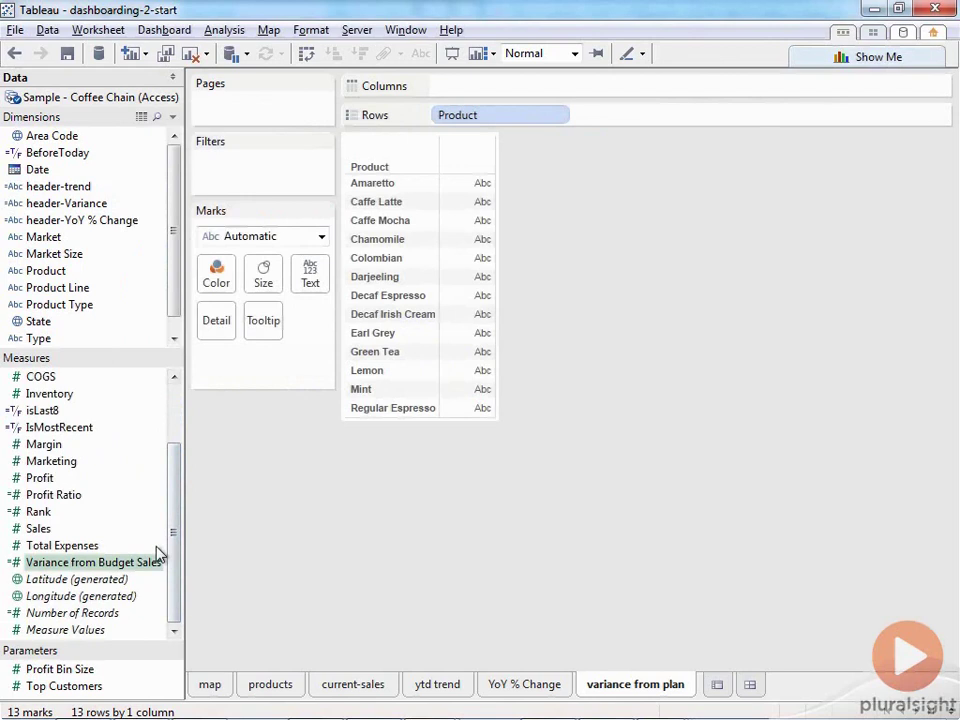
Step: Bar-chart Variance from Budget Sales per product on a fixed -0.3 to 0.3 axis, coloured and labelled by it
drag(127, 566, 489, 82)
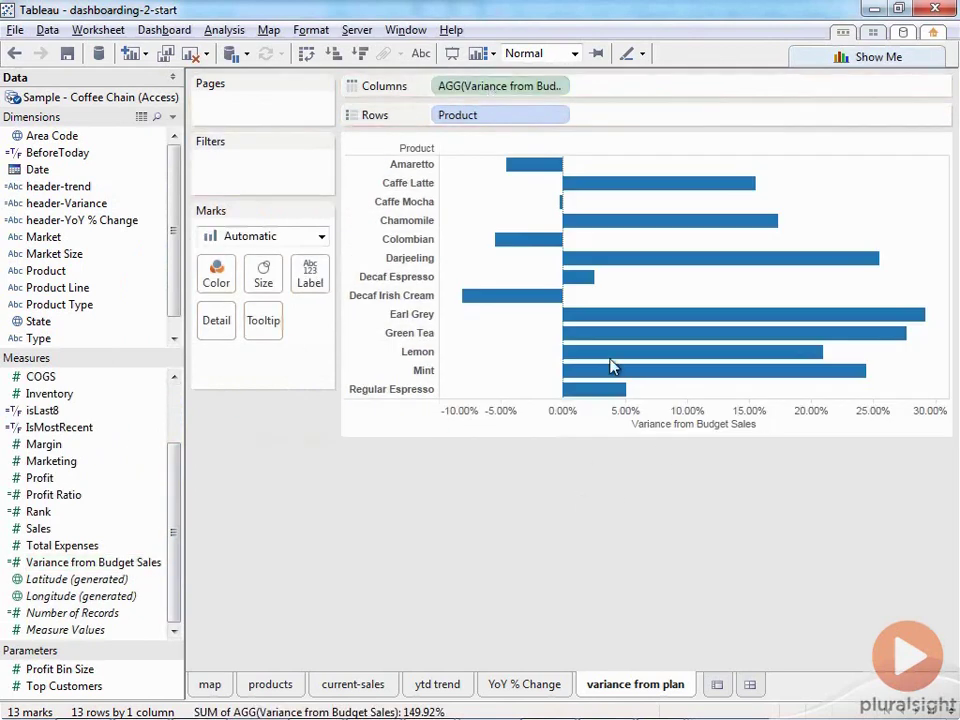
right_click(655, 429)
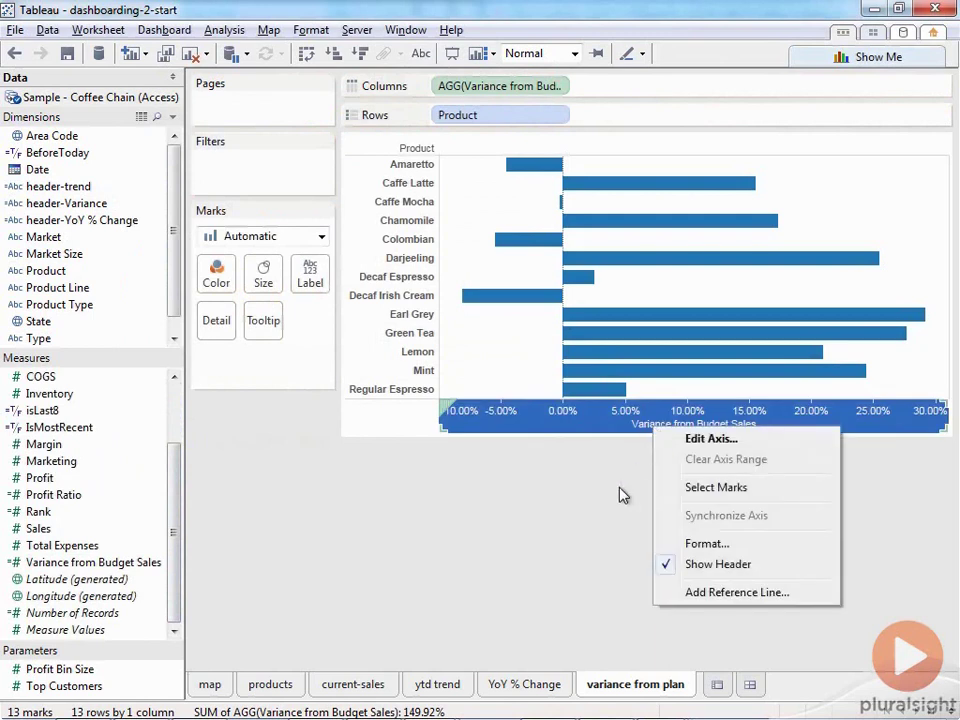
click(708, 440)
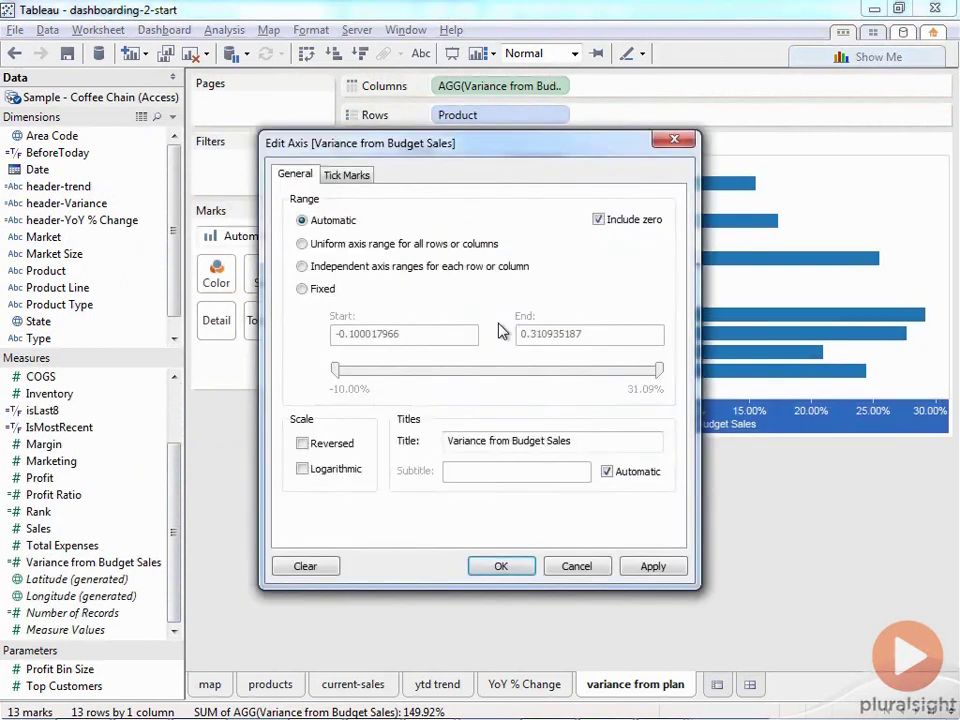
click(313, 289)
double_click(448, 332)
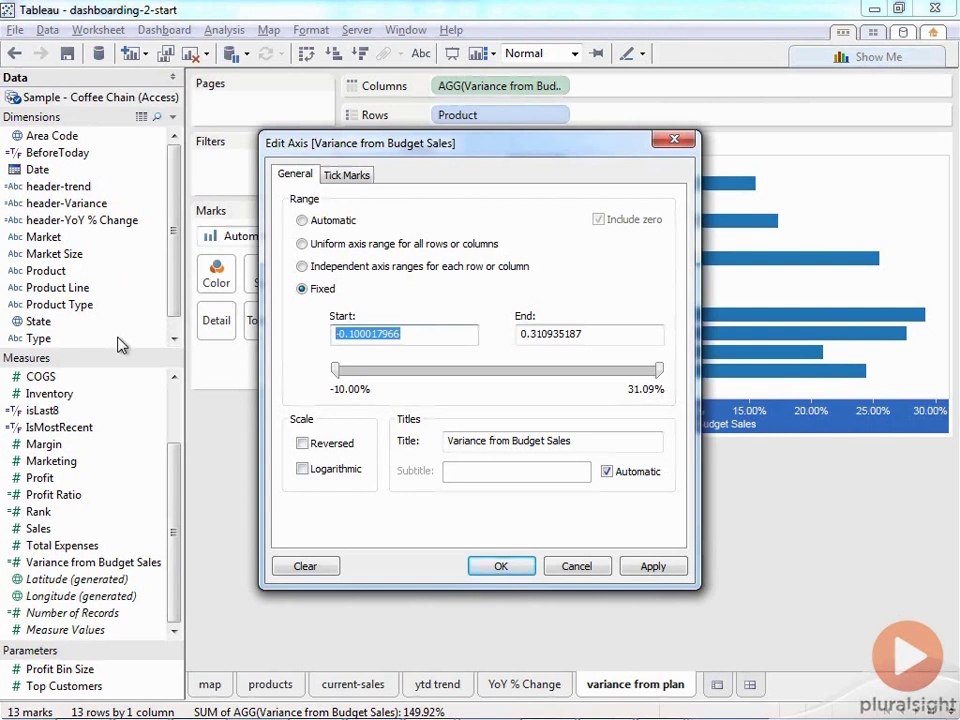
text(-0.3)
key(Tab)
text(.3)
click(505, 565)
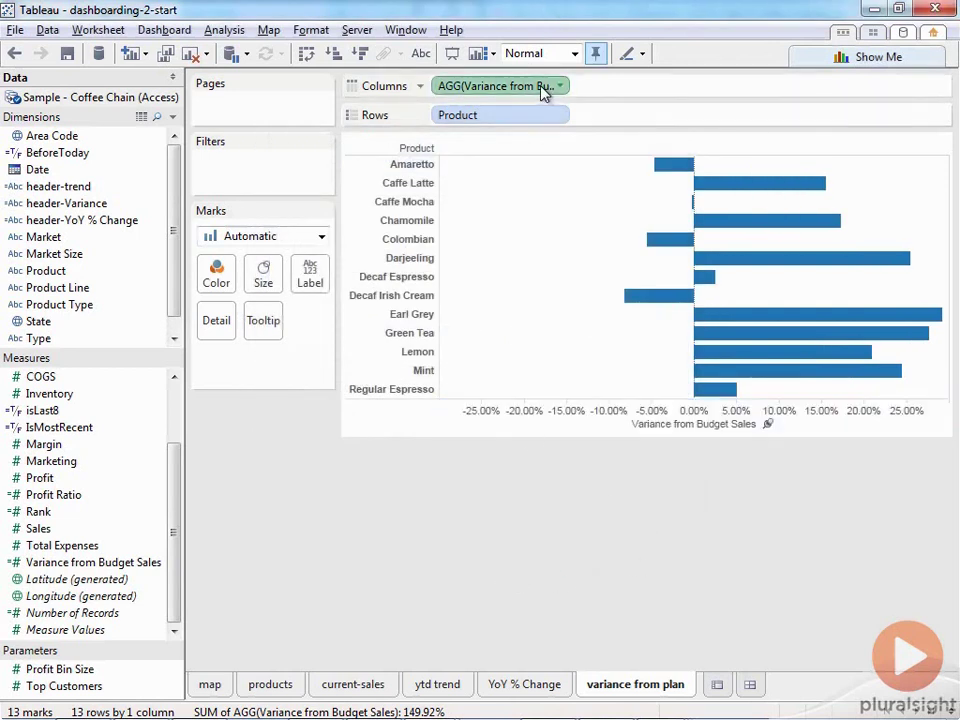
drag(543, 92, 216, 282)
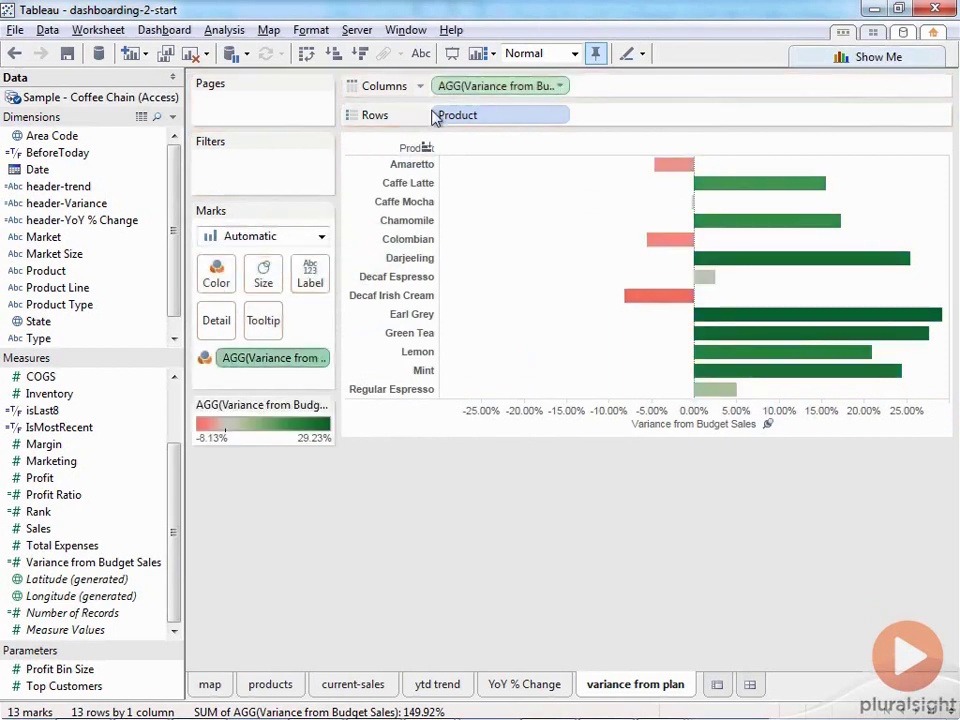
drag(445, 86, 312, 285)
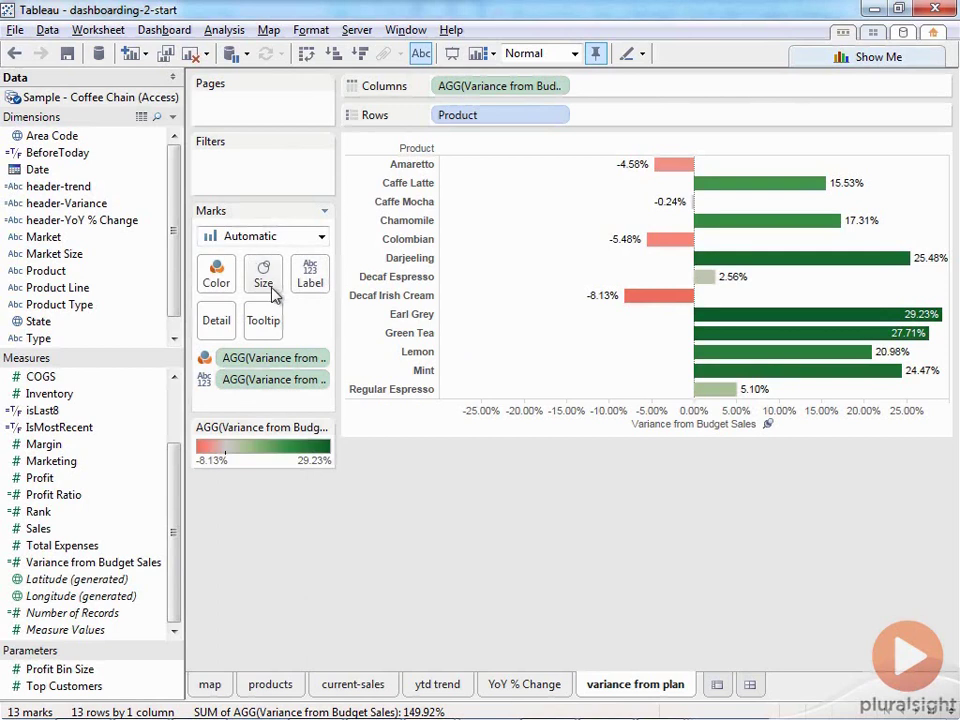
Step: Give the variance bar labels the custom number format +0.0%;-0.0%
click(321, 380)
click(331, 449)
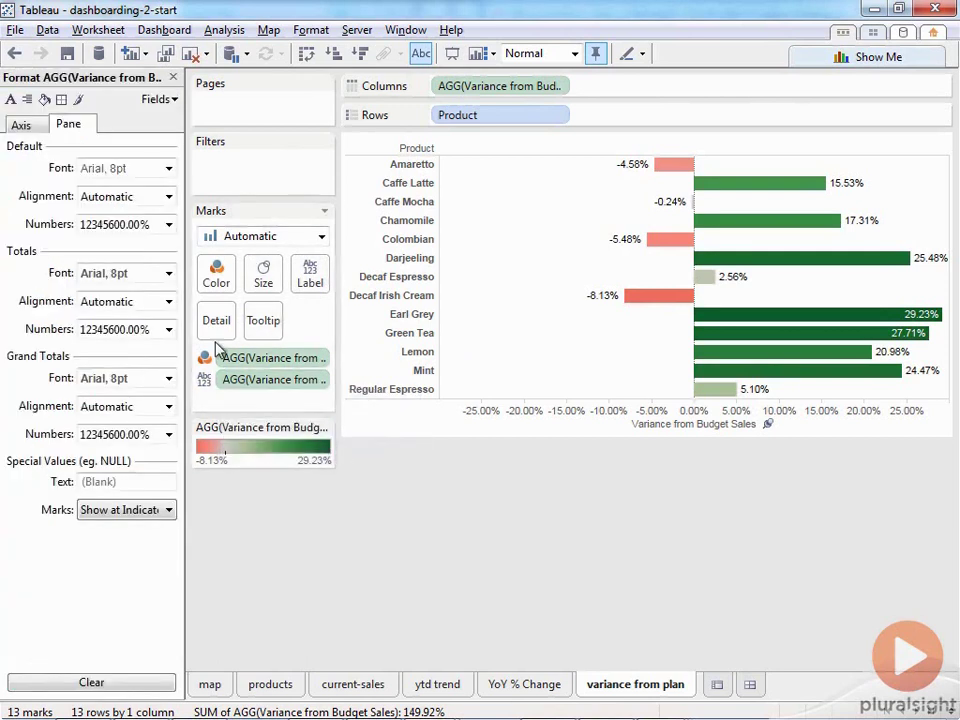
click(168, 224)
click(125, 337)
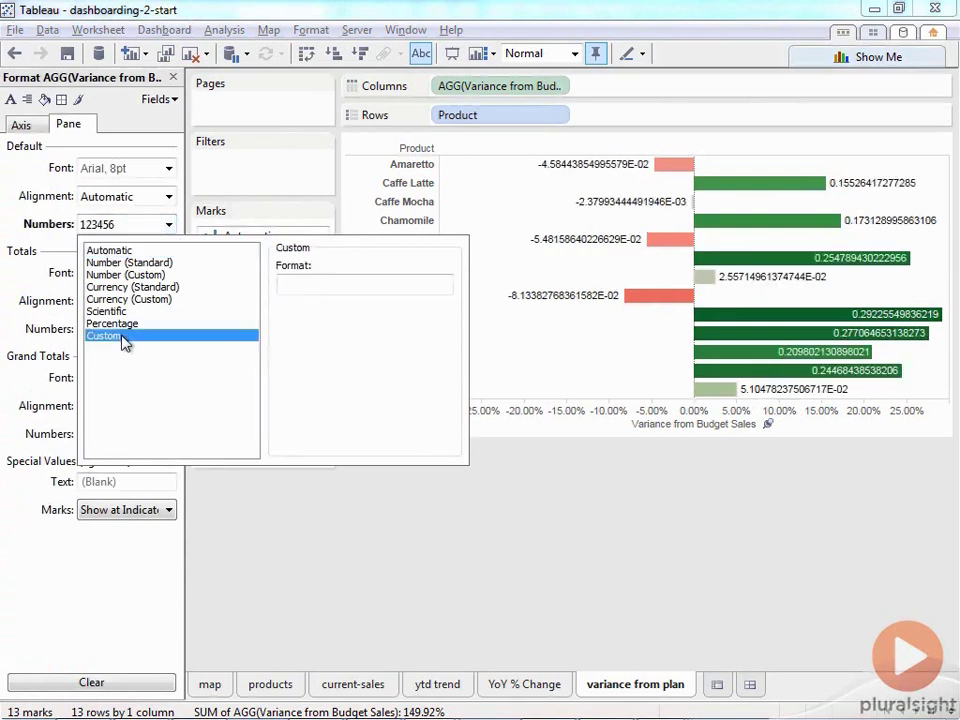
click(342, 283)
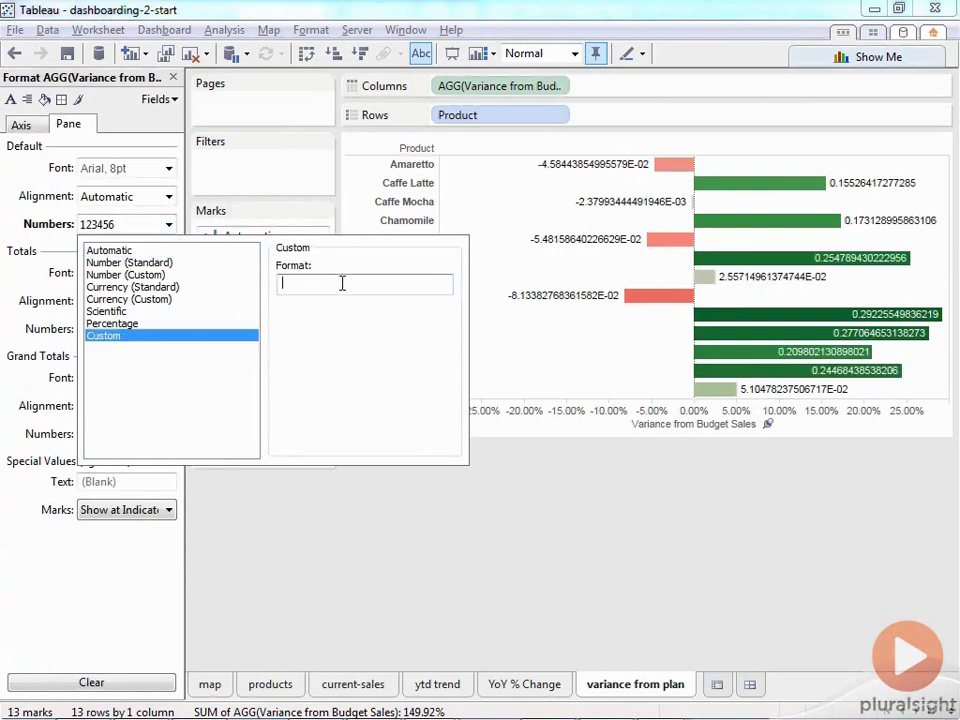
text(+)
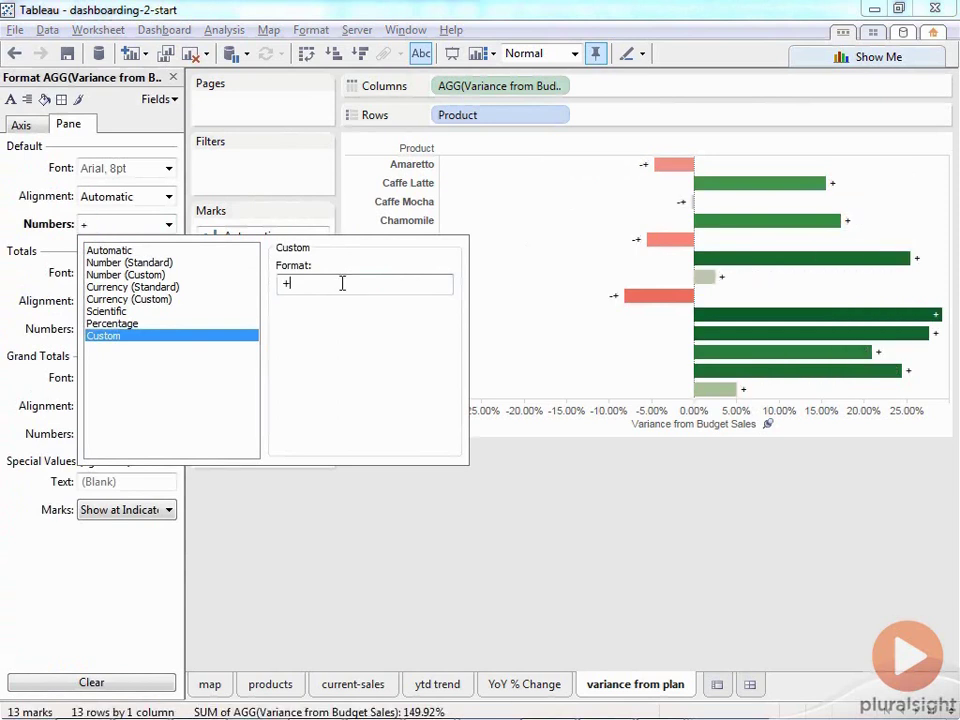
text(0.)
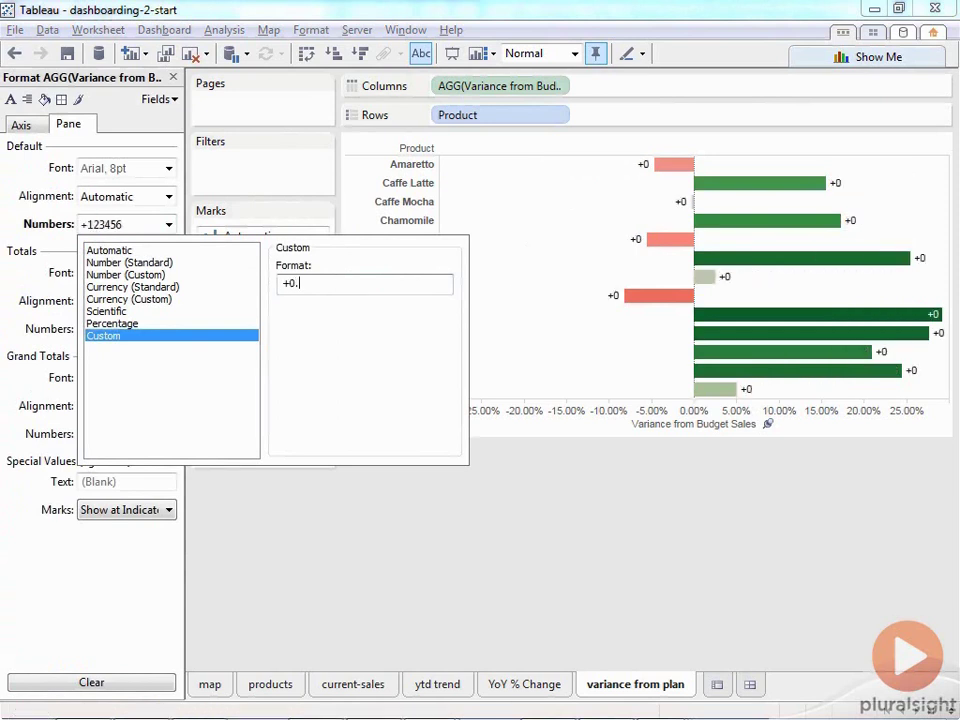
text(0%)
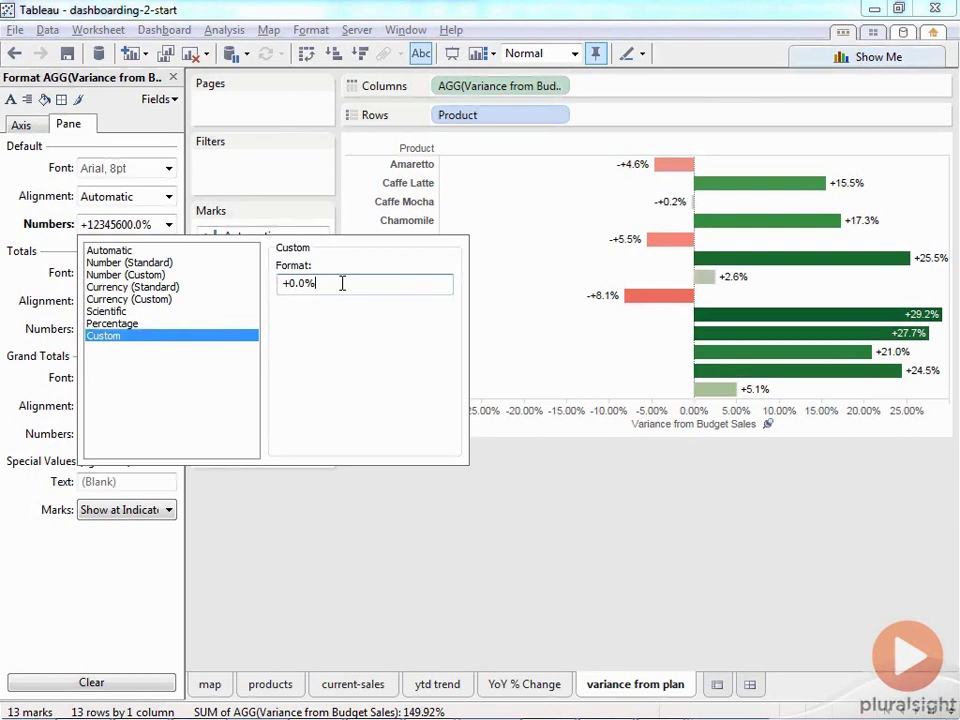
text(')
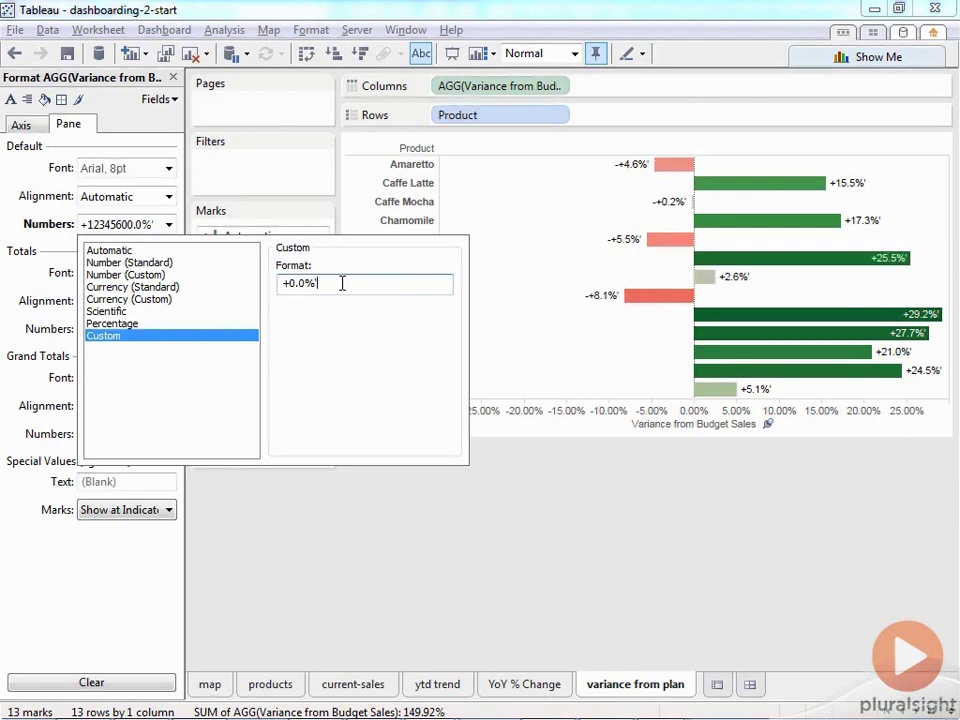
key(BackSpace)
text(;)
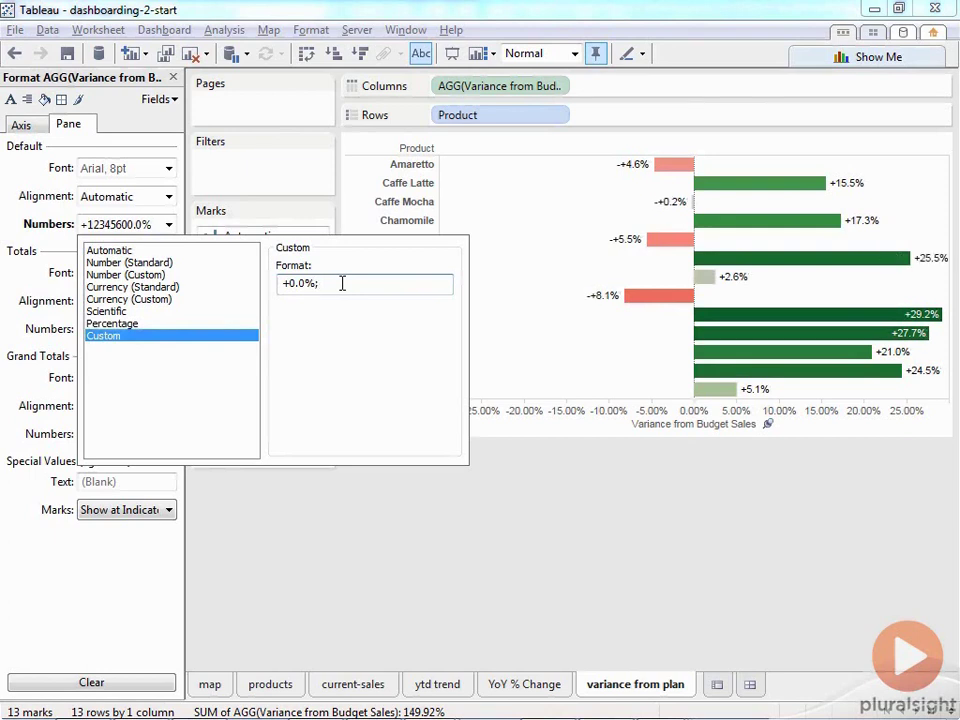
text(-)
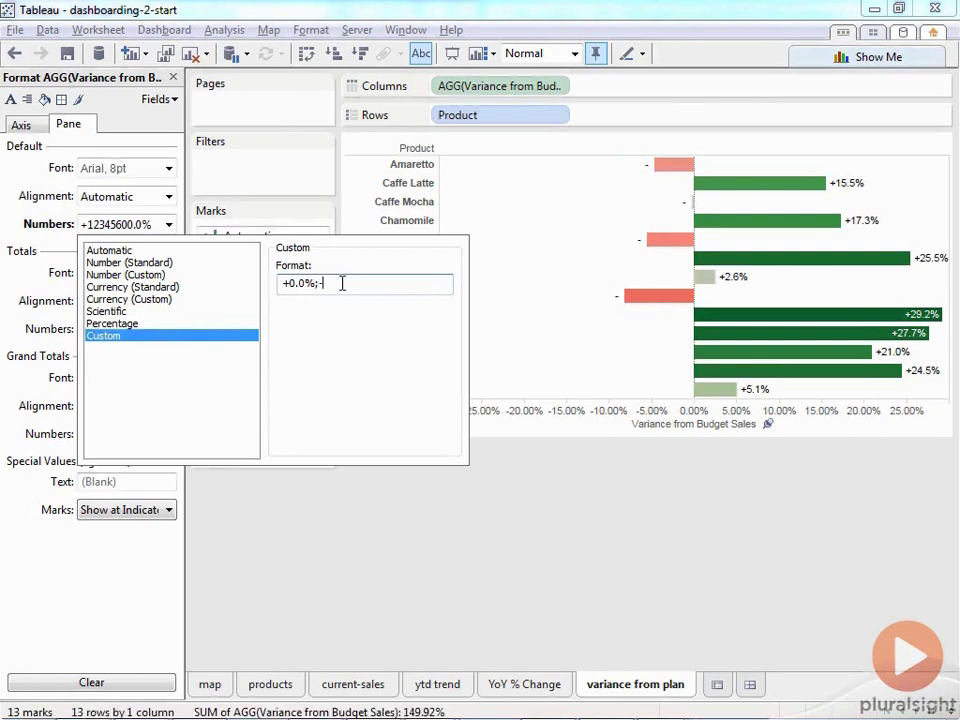
text(0.0%)
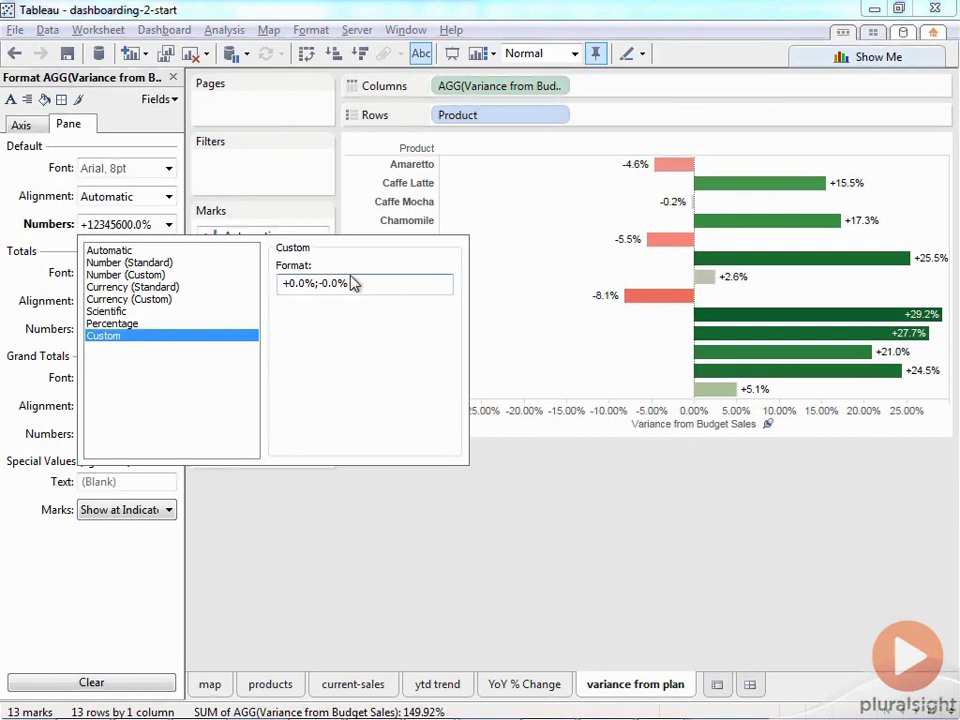
click(370, 565)
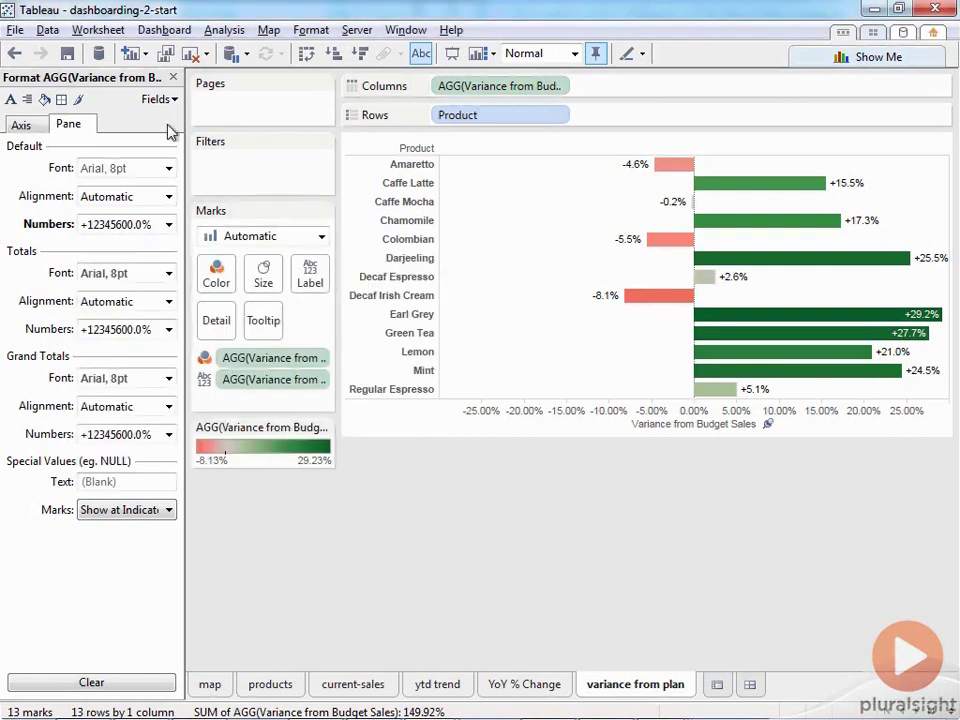
click(174, 77)
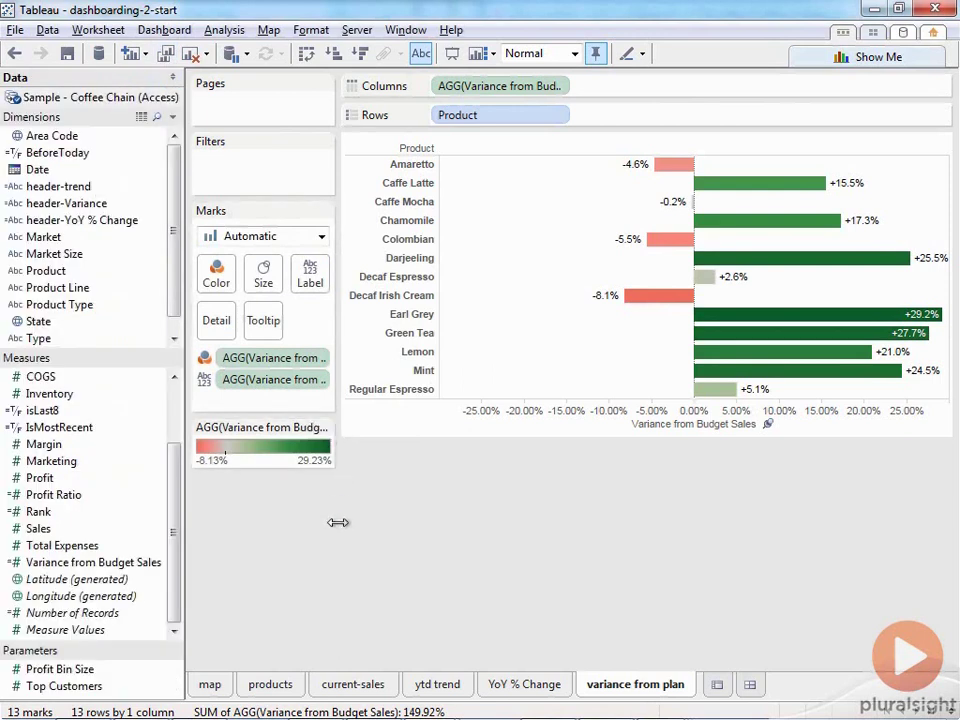
Step: Change the variance colour palette to run from red to grey, centred at 0
click(326, 428)
click(308, 450)
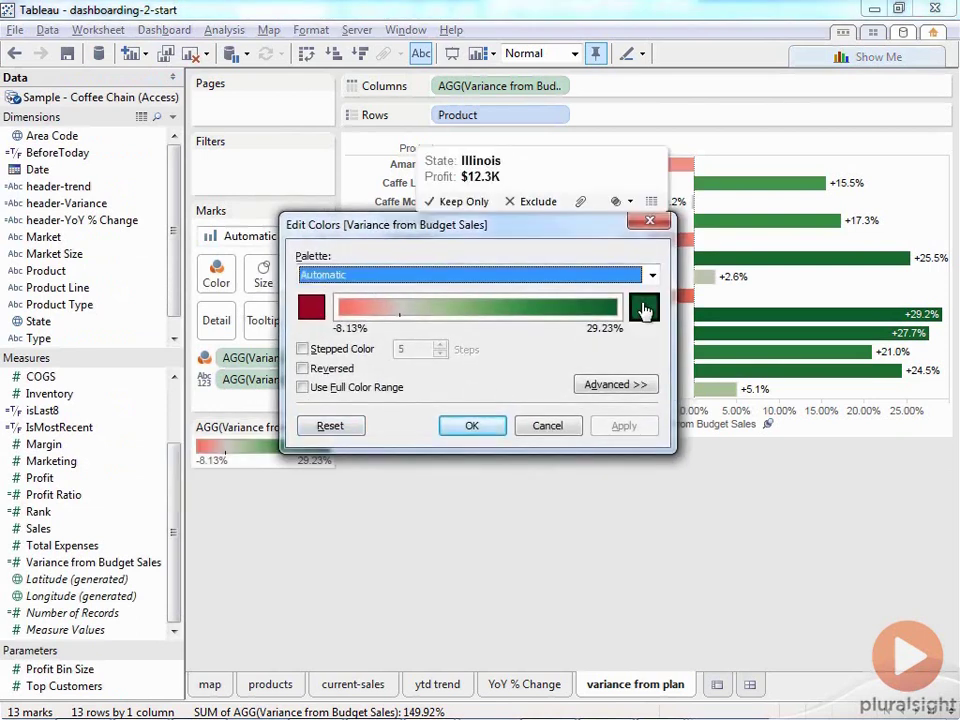
click(645, 311)
click(359, 340)
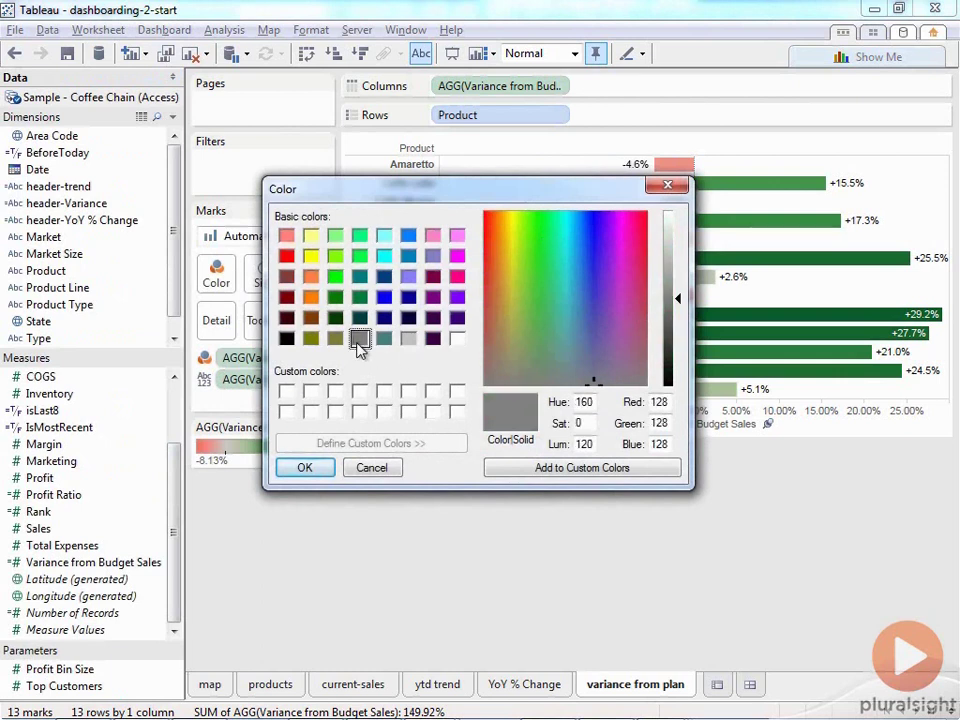
click(315, 467)
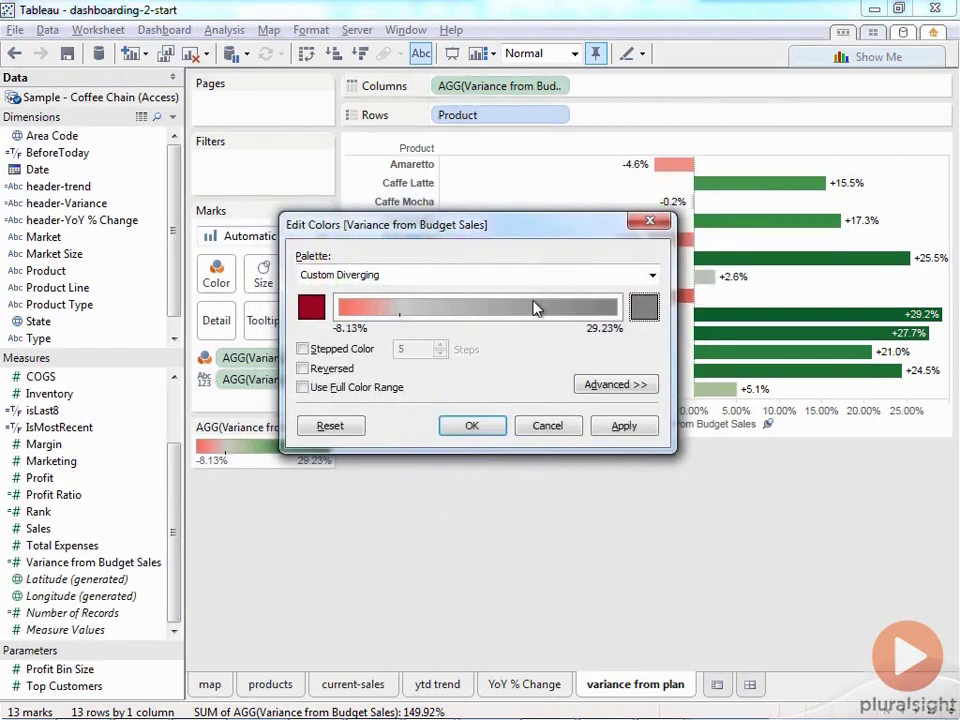
click(628, 388)
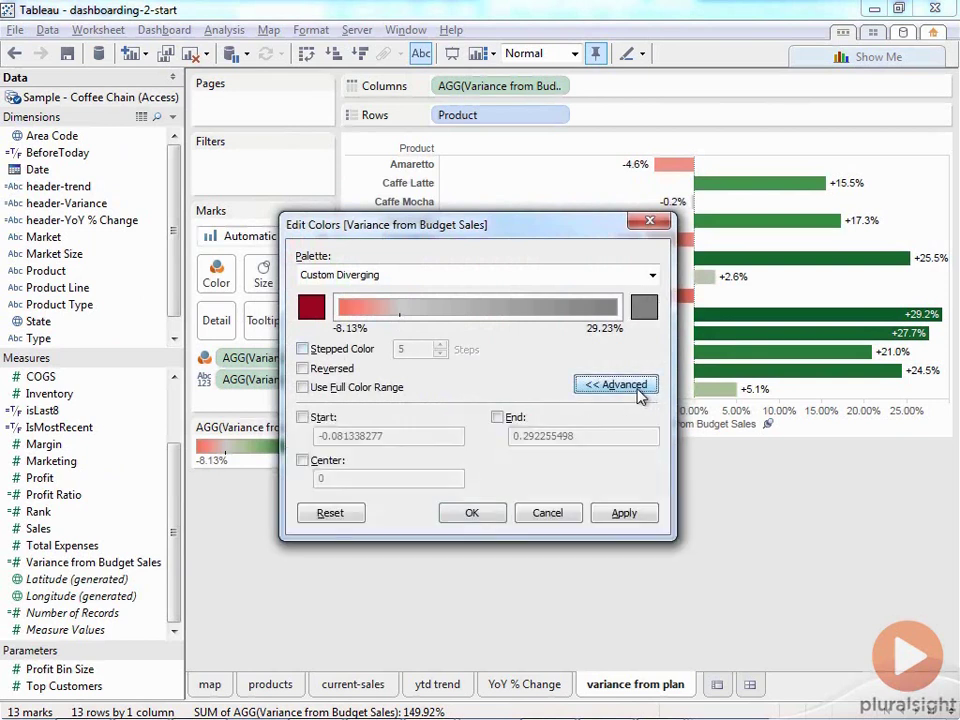
click(302, 460)
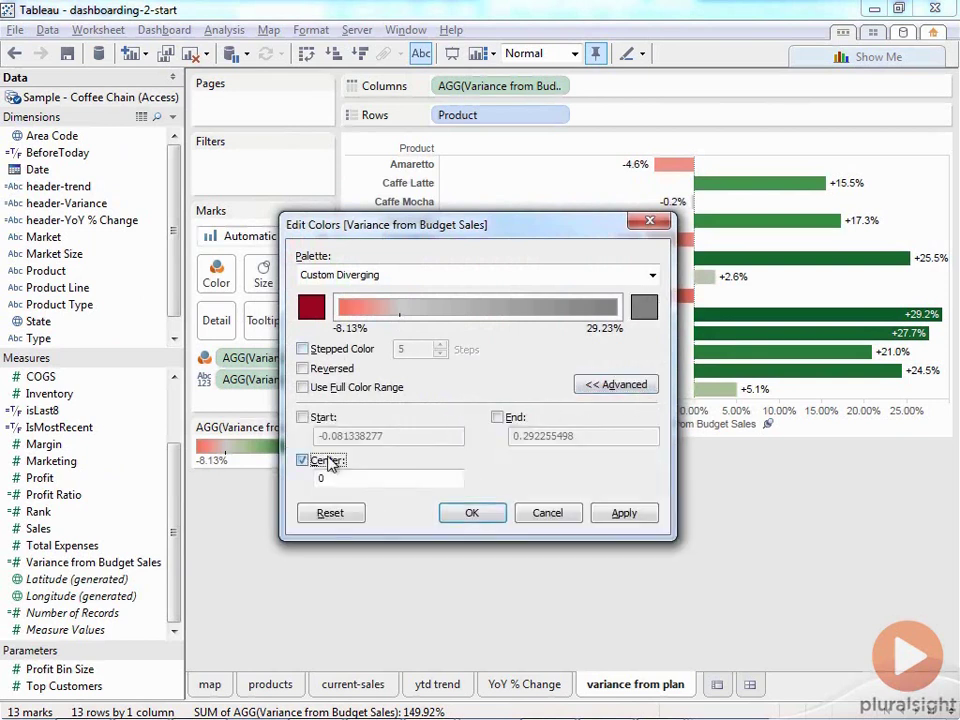
click(636, 512)
drag(582, 221, 375, 127)
click(266, 418)
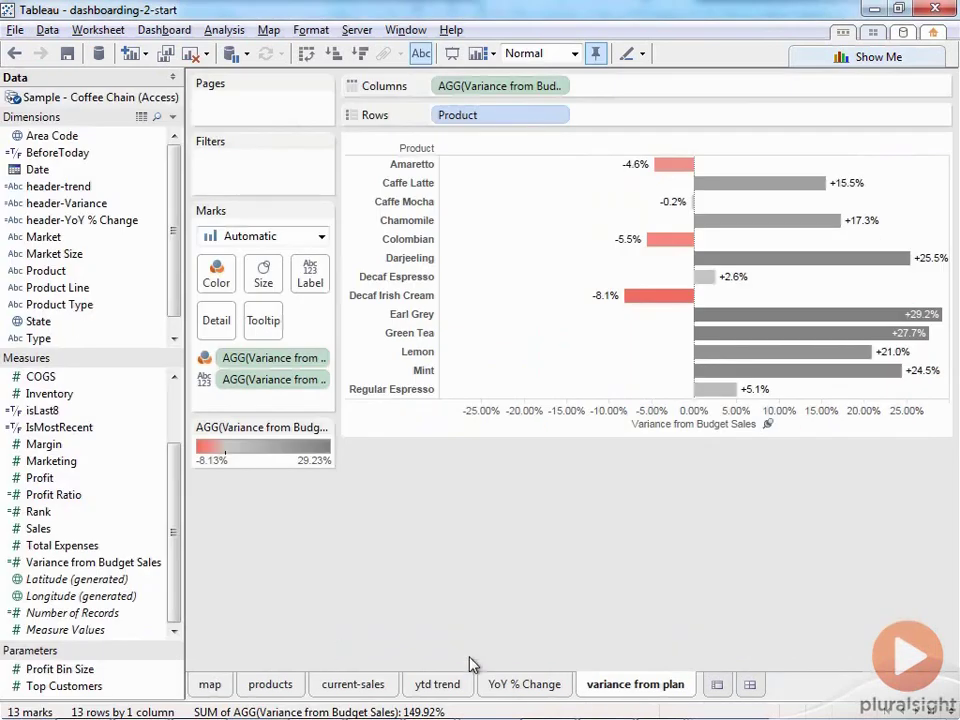
Step: Apply the map sheet's Date filter to products, ytd trend and variance from plan too
click(205, 686)
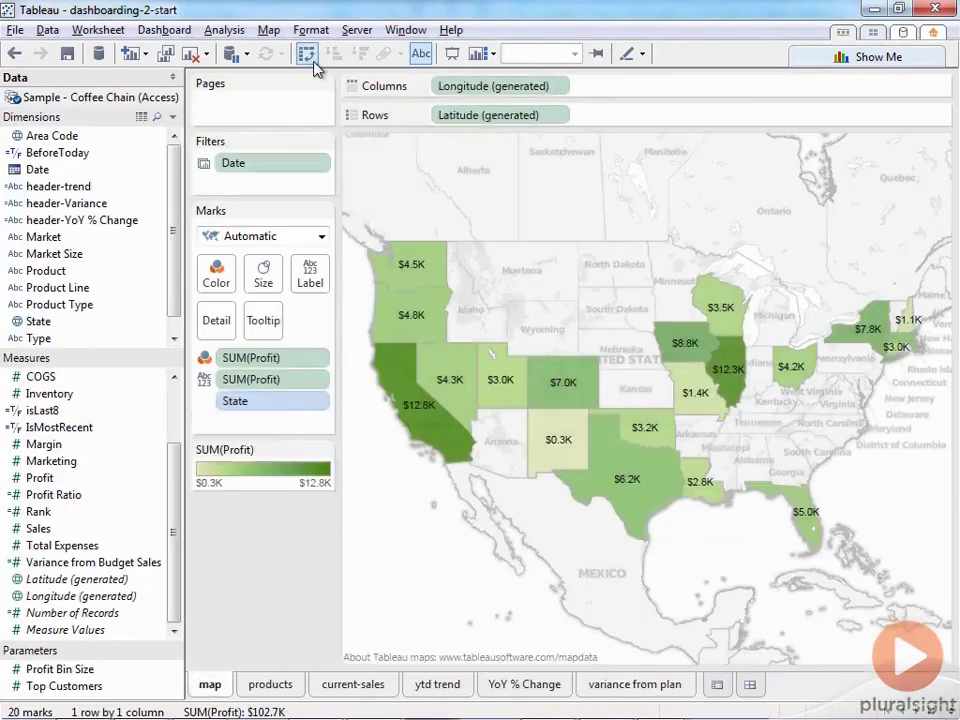
click(325, 163)
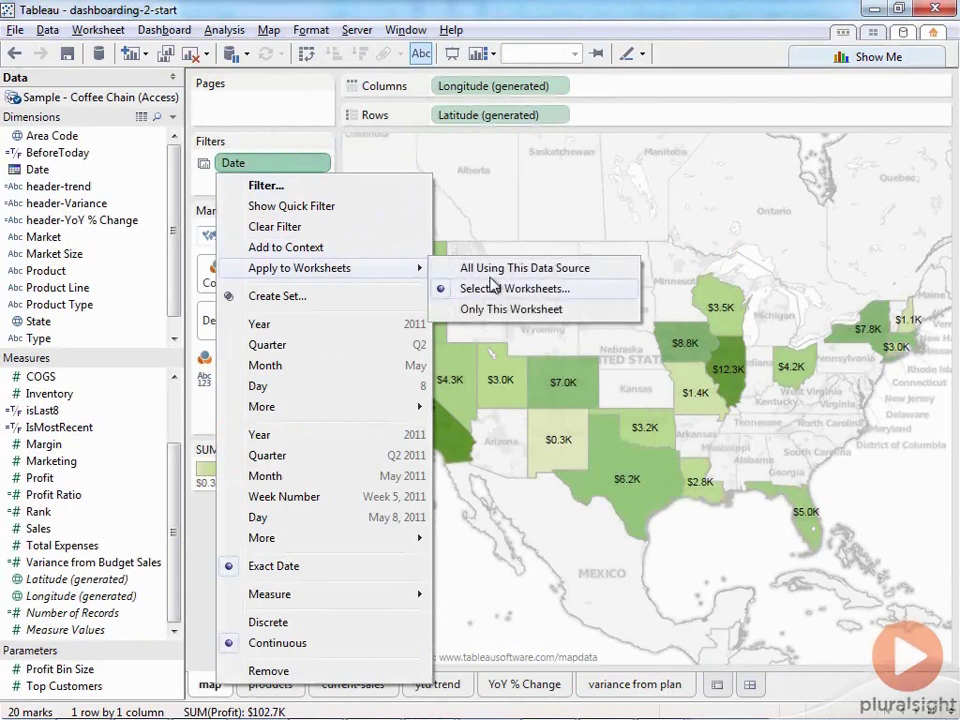
click(492, 288)
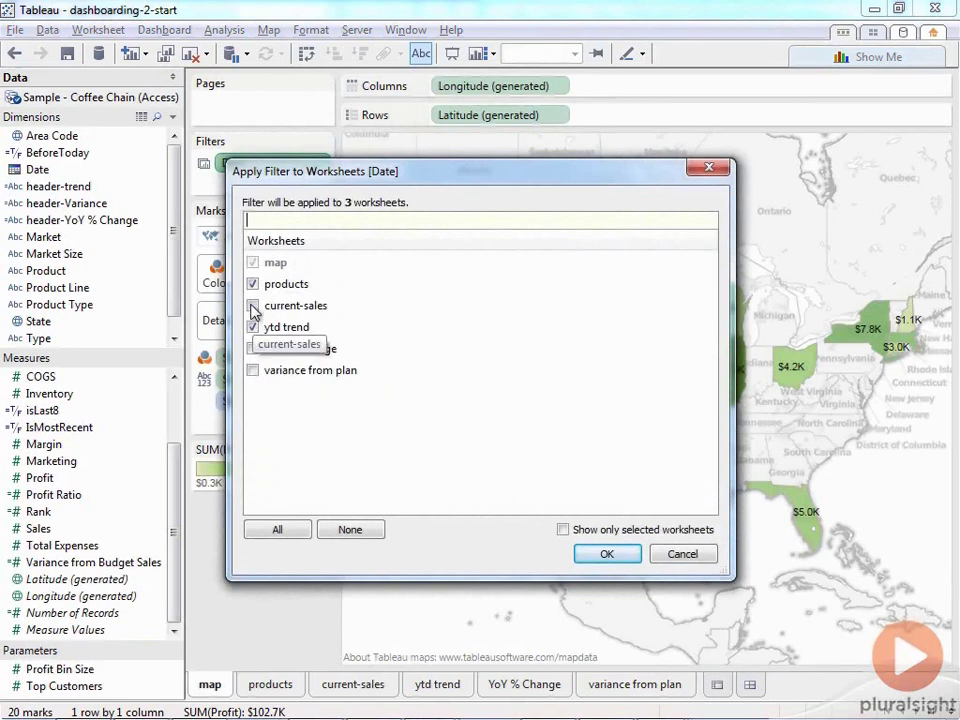
click(253, 371)
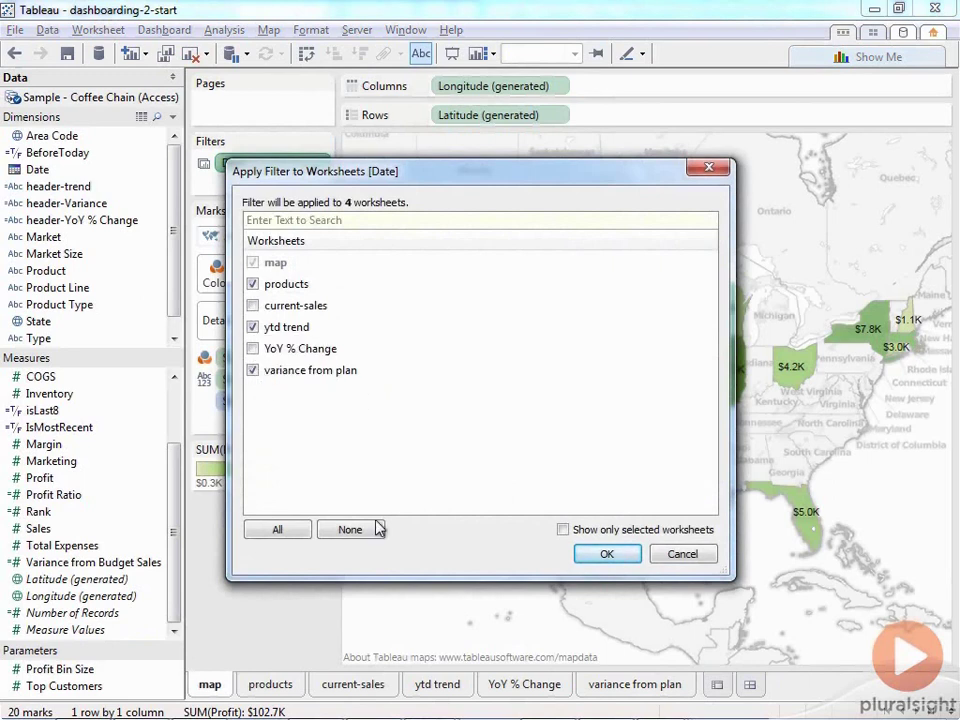
click(606, 555)
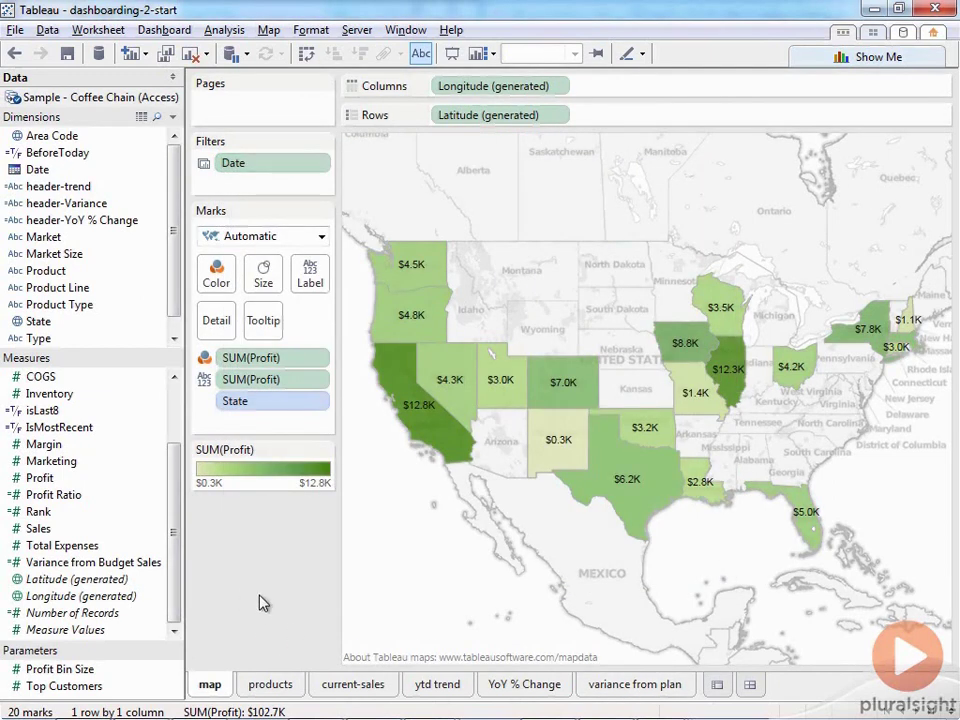
Step: Create a dashboard named 'Sales Dashboard' and place the map and products sheets on it
click(750, 688)
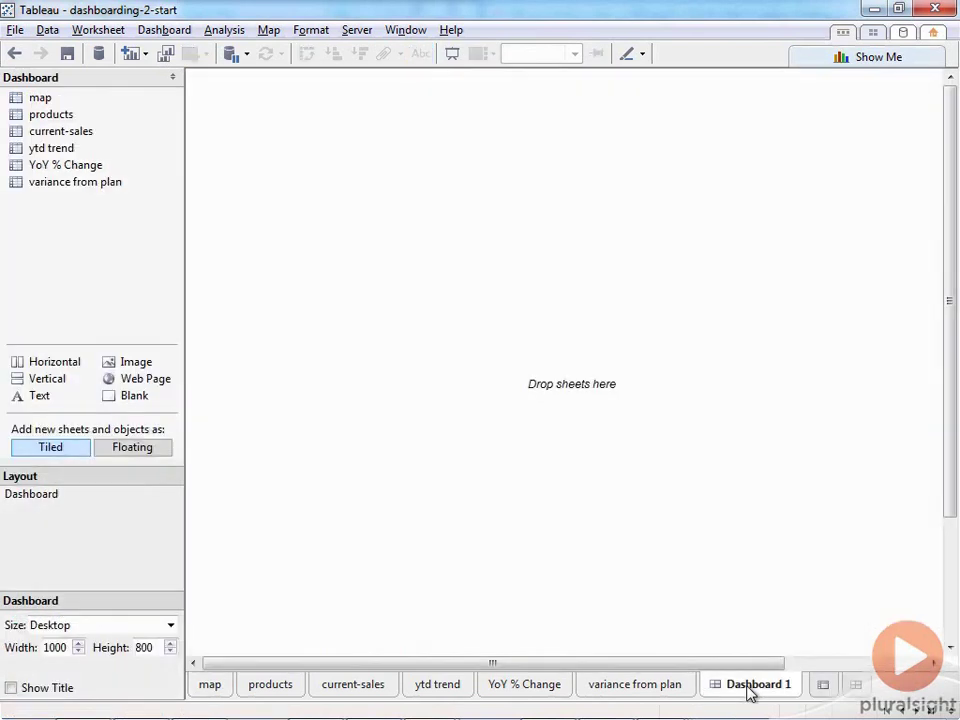
double_click(749, 689)
text(Sa)
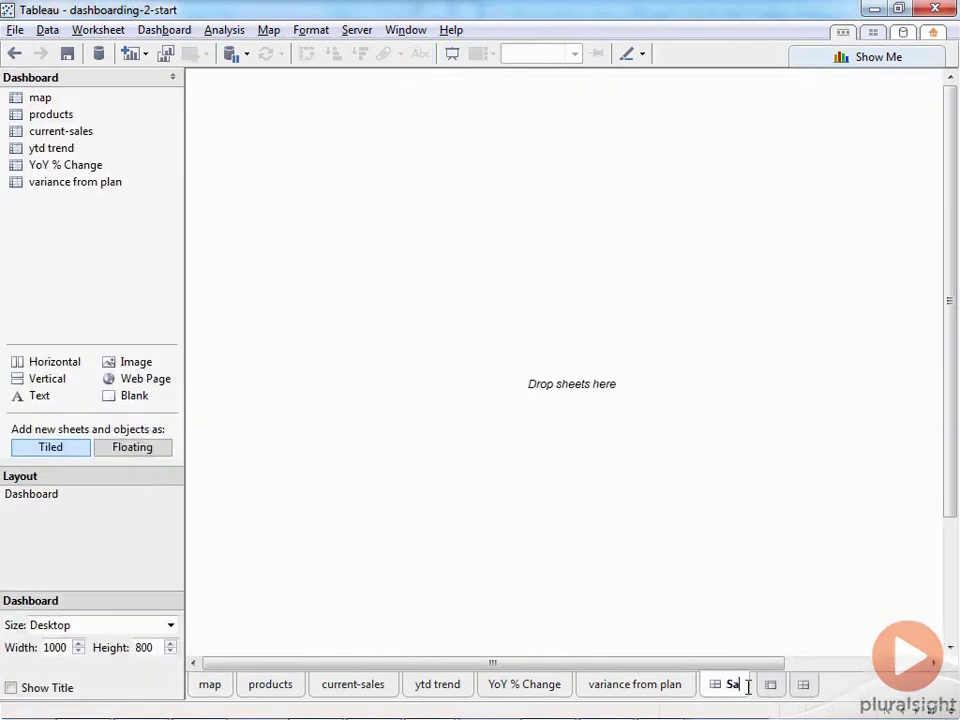
text(les Dashboard)
key(Return)
drag(40, 97, 281, 144)
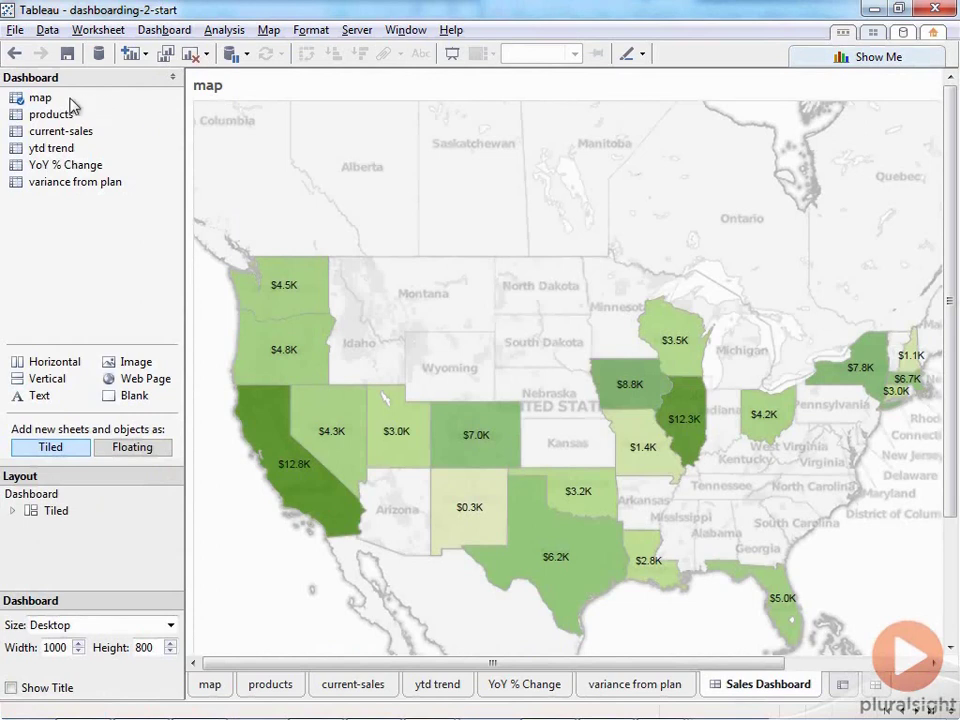
drag(50, 114, 786, 405)
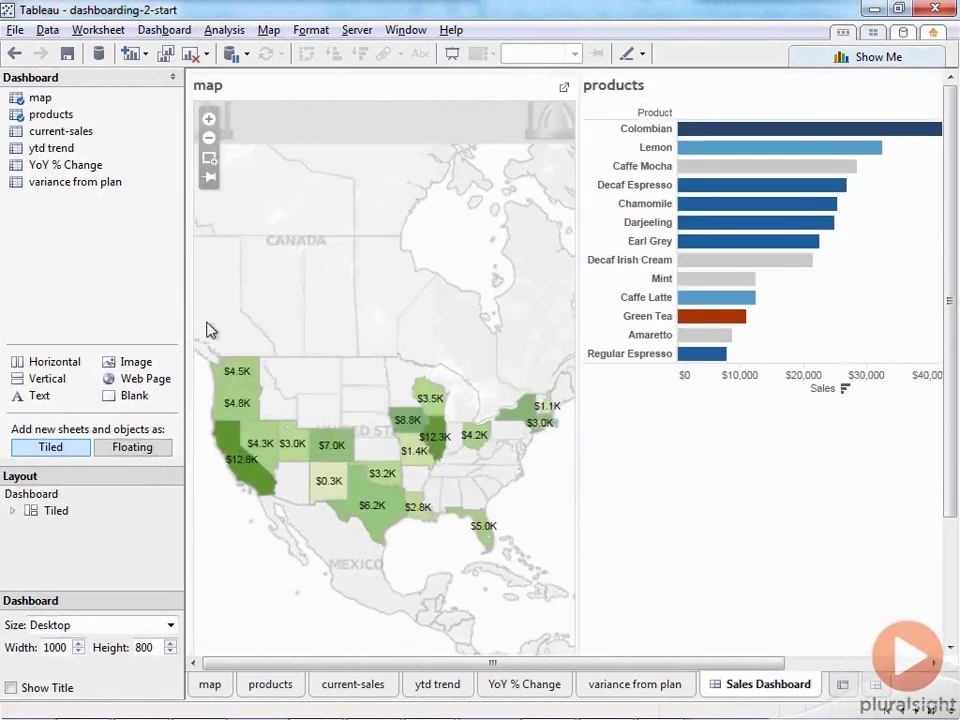
Step: Fix the dashboard size at 800 by 625, starting from the iPad Landscape preset
click(88, 626)
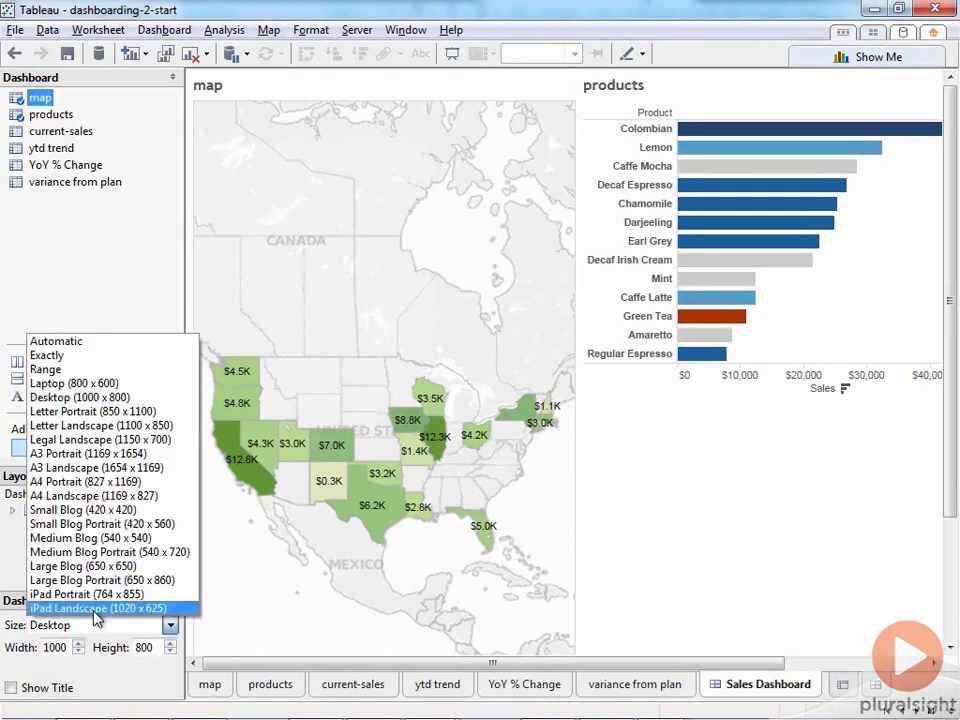
click(80, 608)
drag(69, 647, 2, 648)
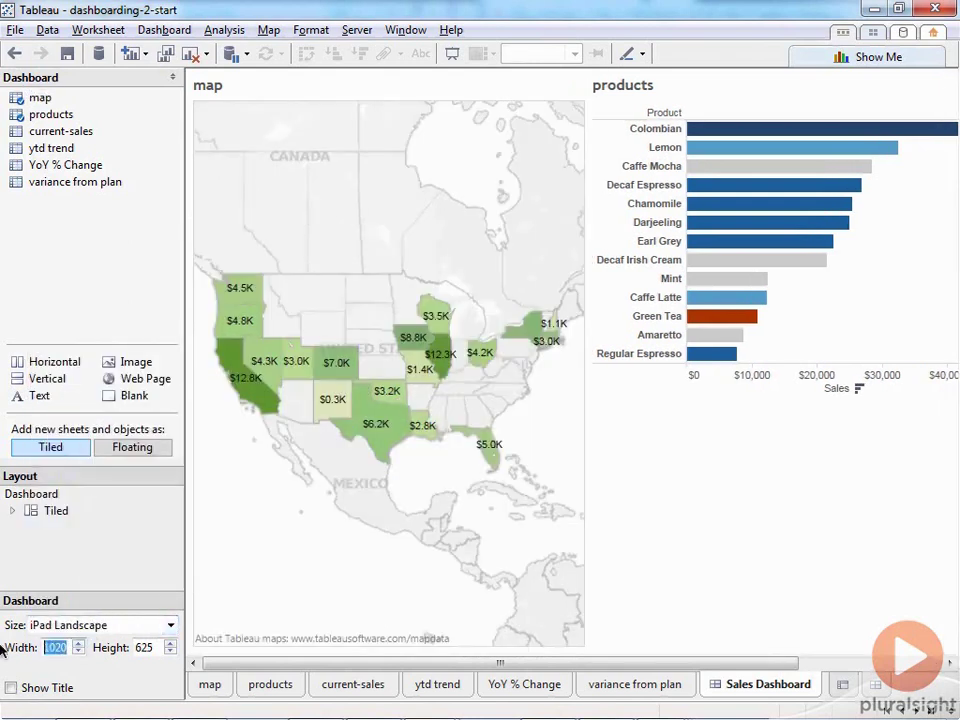
text(800)
key(Return)
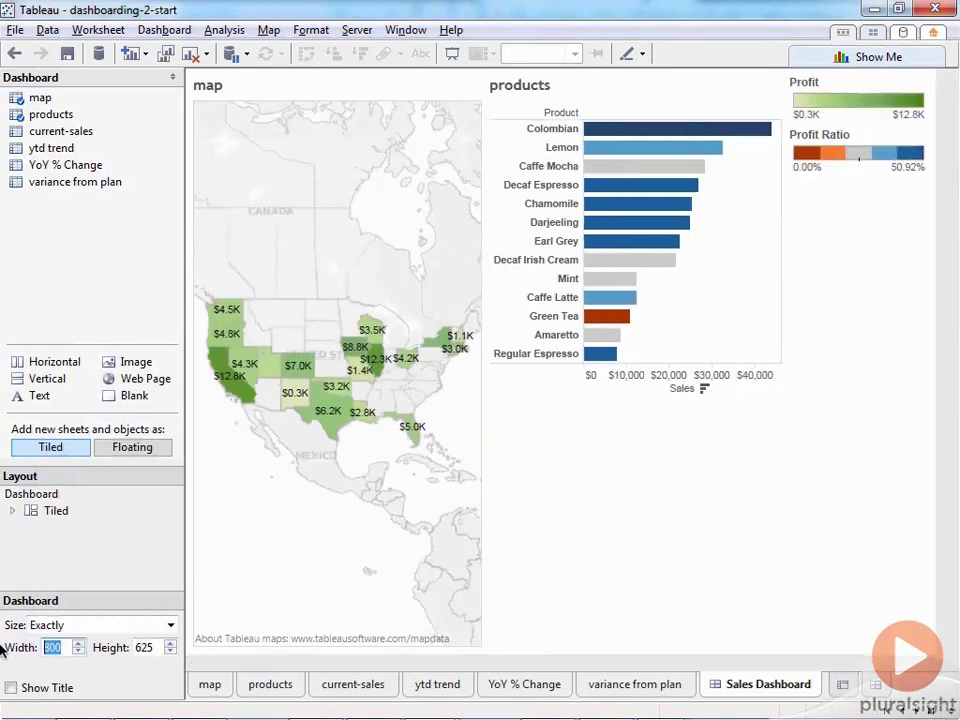
Step: Add the current-sales sheet below the map and products
click(73, 314)
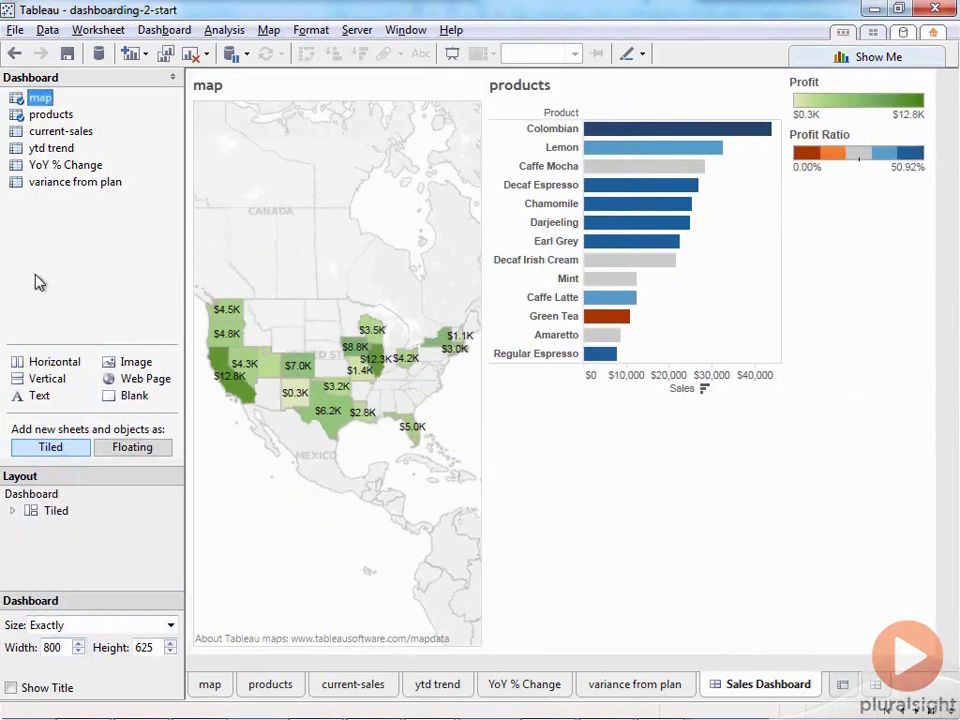
click(57, 140)
mouse_move(57, 140)
mouse_down()
mouse_move(360, 476)
mouse_move(407, 658)
mouse_up()
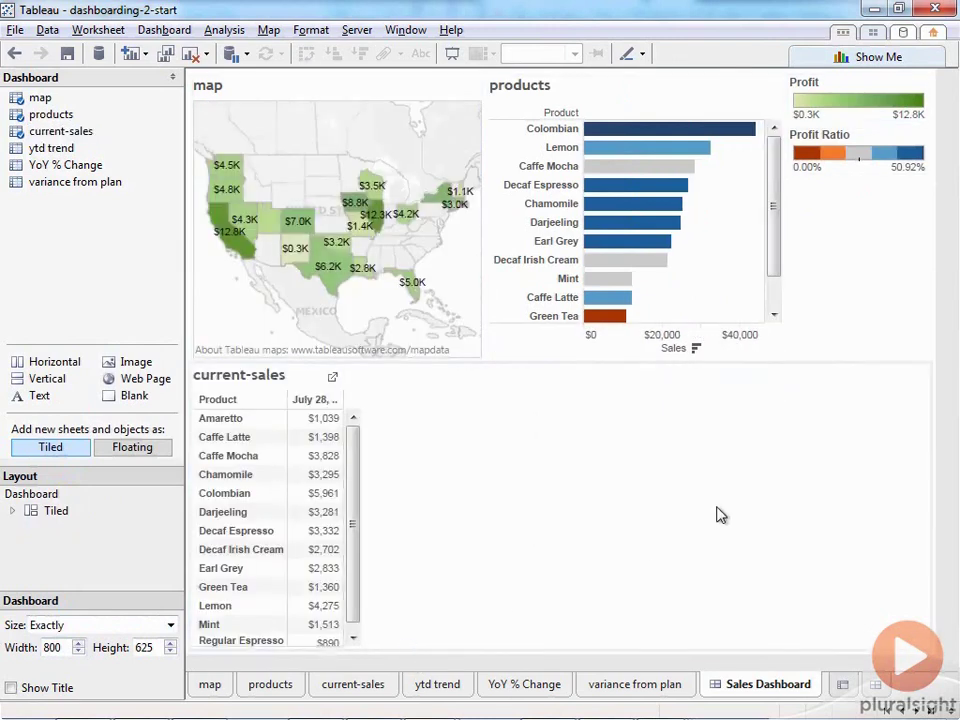
Step: Place ytd trend, YoY % Change and variance from plan in order to the right of current-sales in the lower row
click(55, 149)
drag(58, 157, 641, 506)
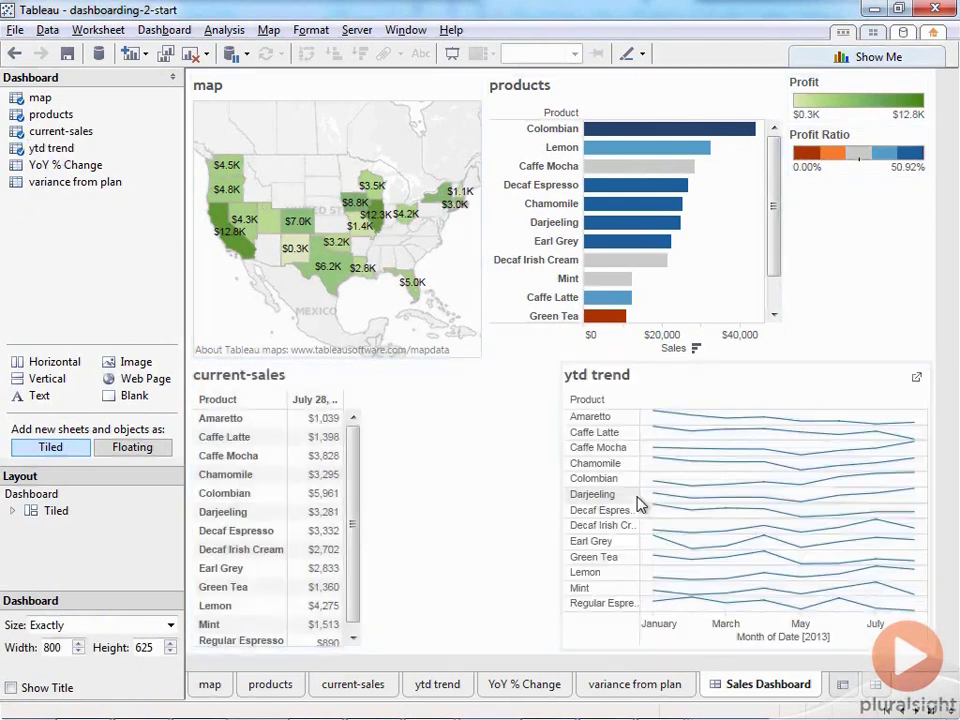
click(62, 166)
drag(57, 170, 858, 522)
click(73, 184)
drag(73, 190, 930, 515)
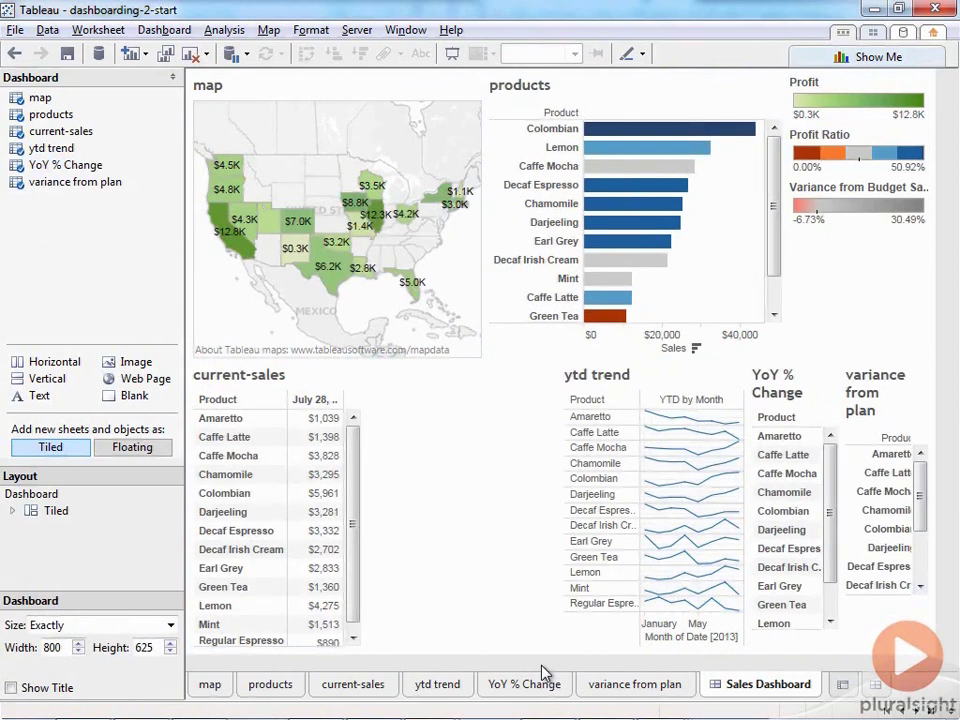
click(86, 296)
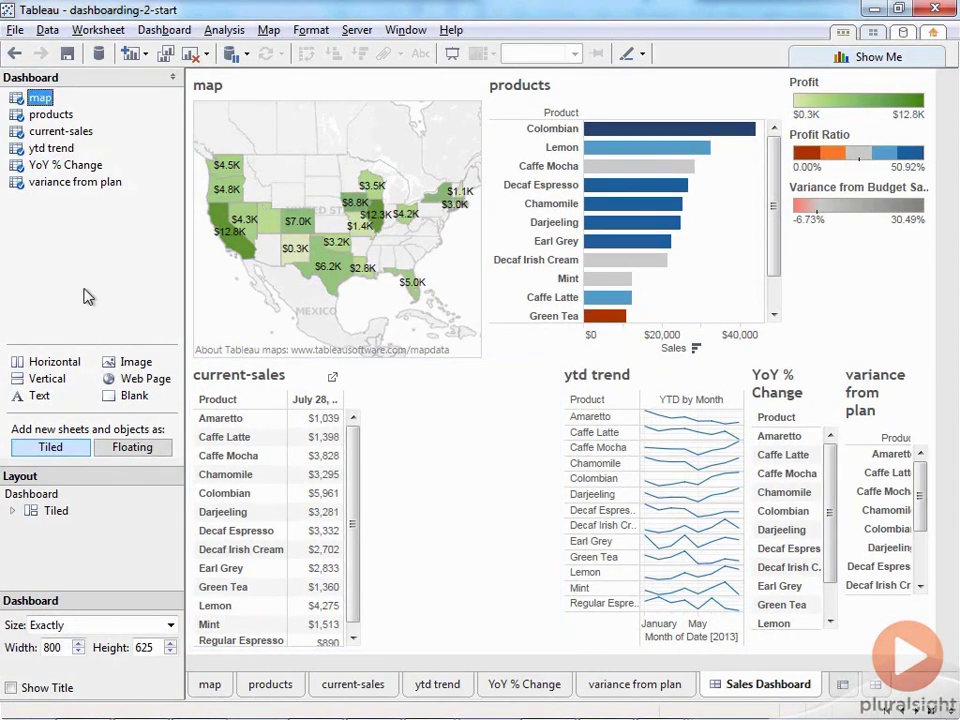
Step: Hide the map's title and set its row and column divider lines to None
right_click(222, 86)
click(262, 136)
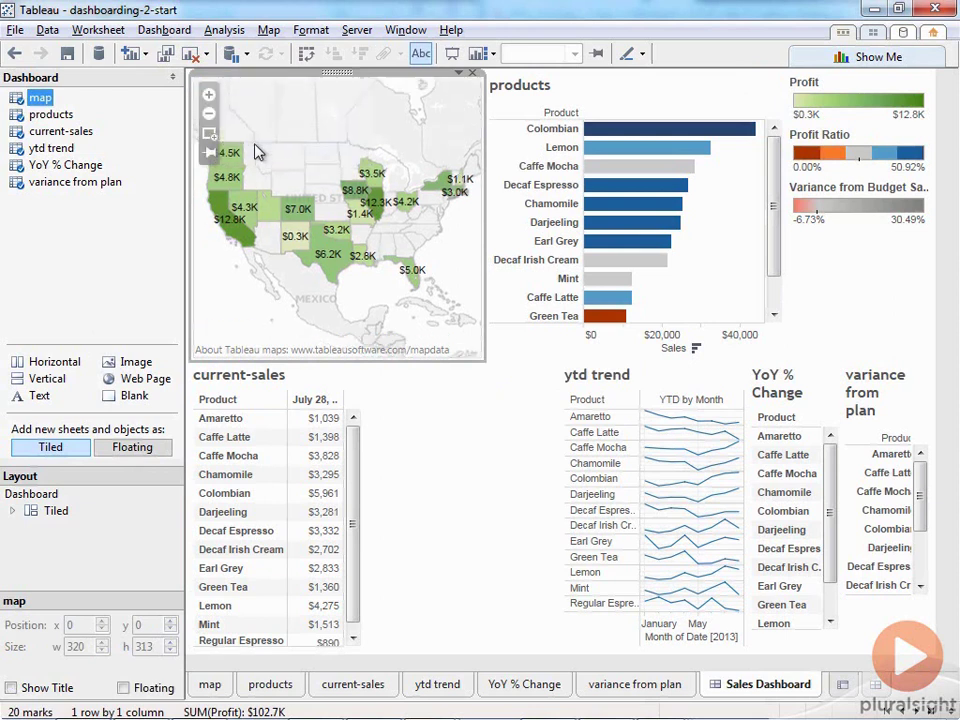
right_click(295, 177)
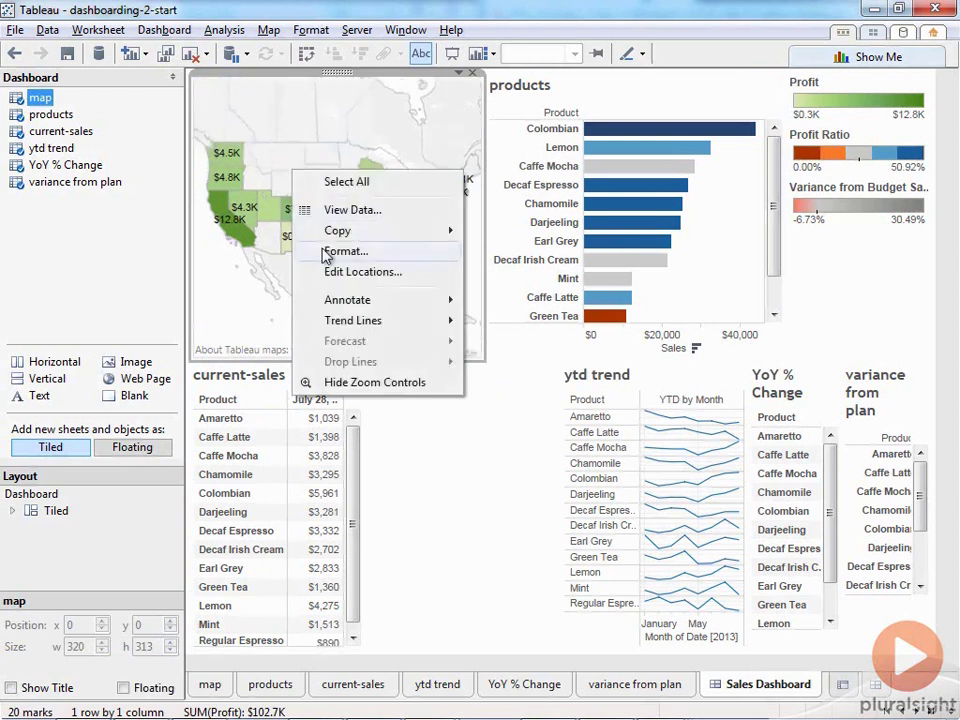
click(332, 251)
click(61, 99)
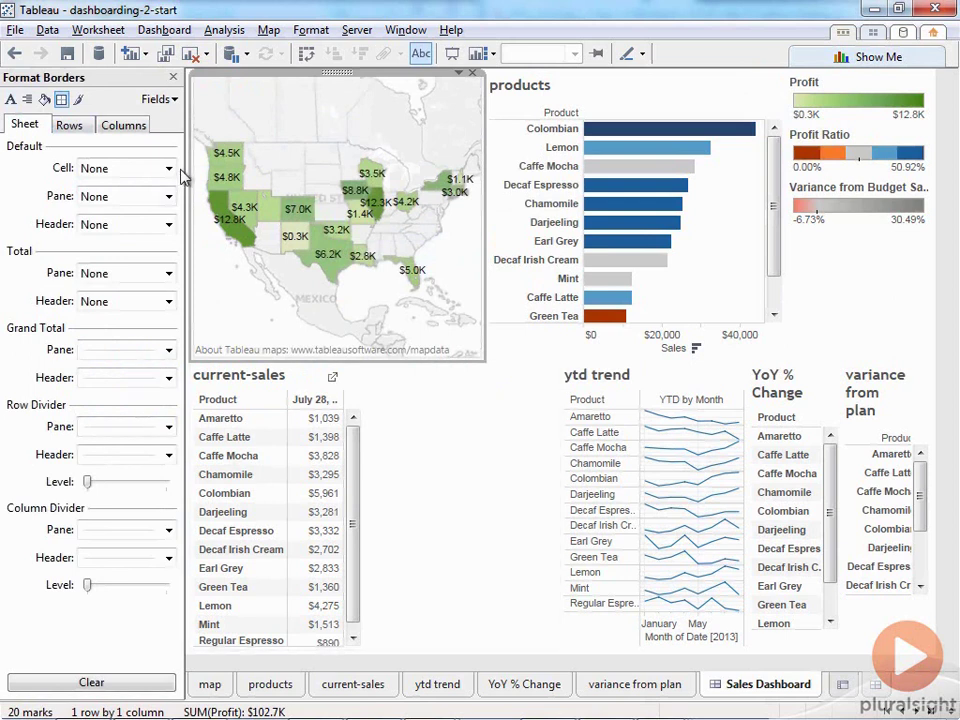
click(110, 427)
click(35, 452)
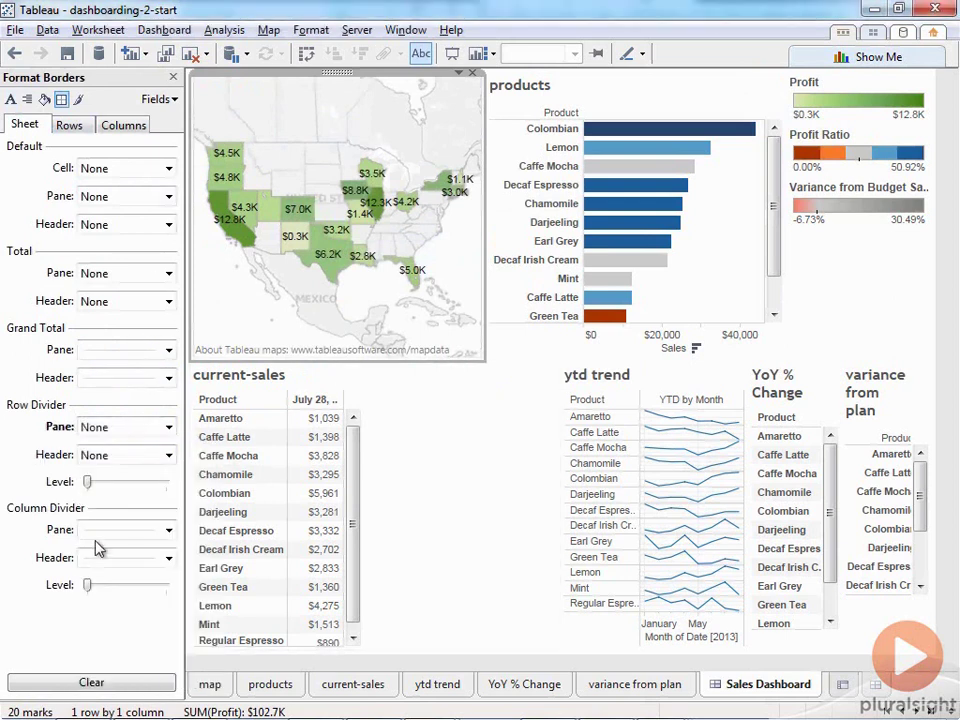
click(125, 532)
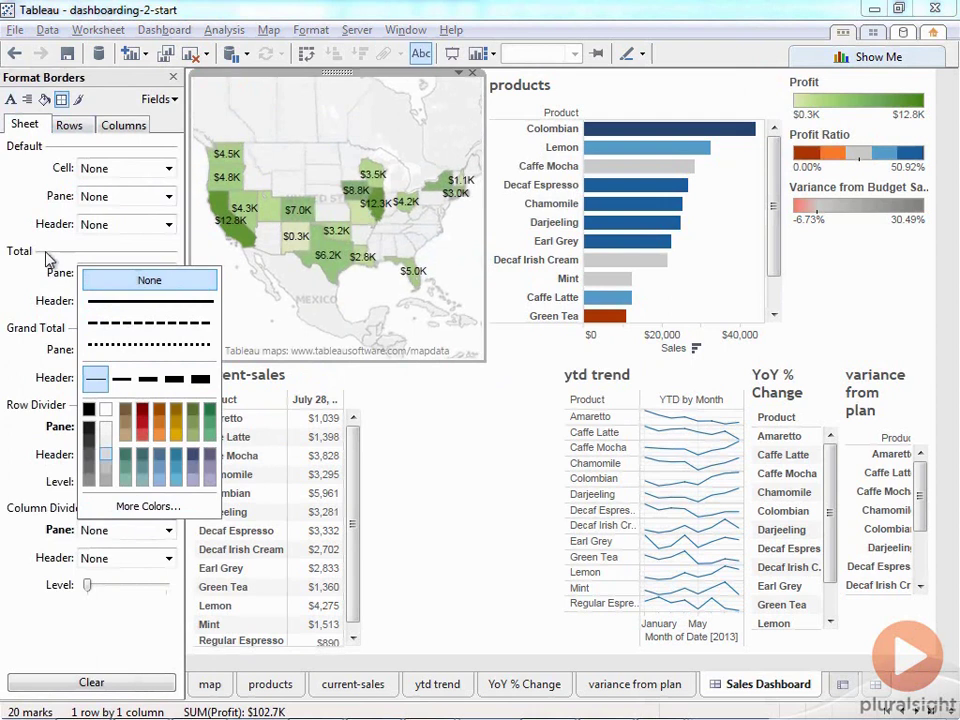
click(141, 283)
click(173, 77)
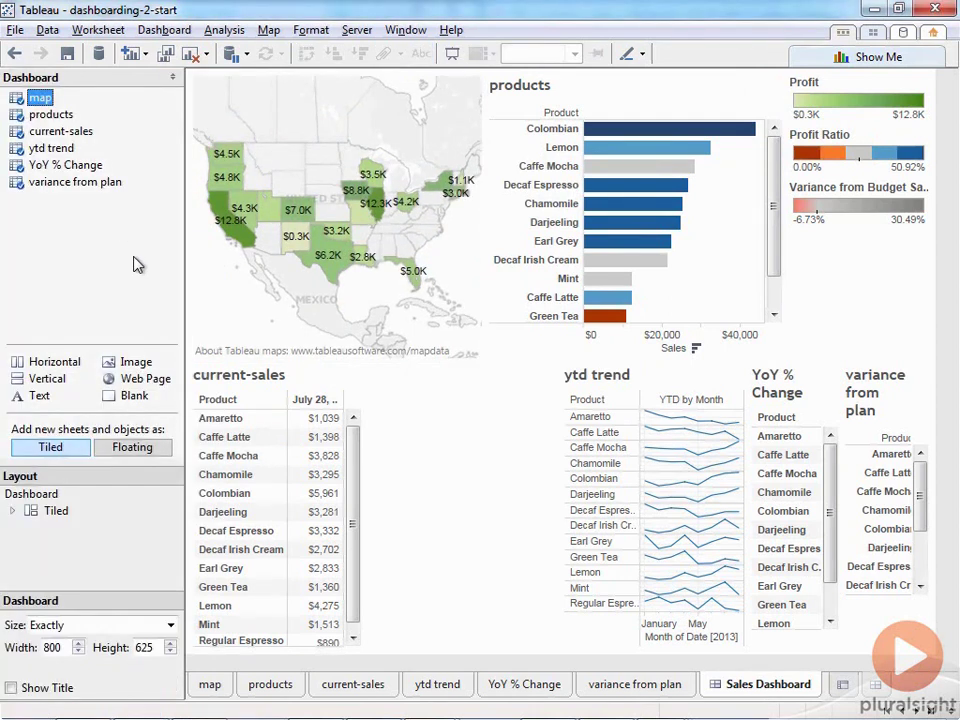
Step: Hide the products chart title and fit it to Entire View so all 13 products show
click(597, 92)
right_click(597, 92)
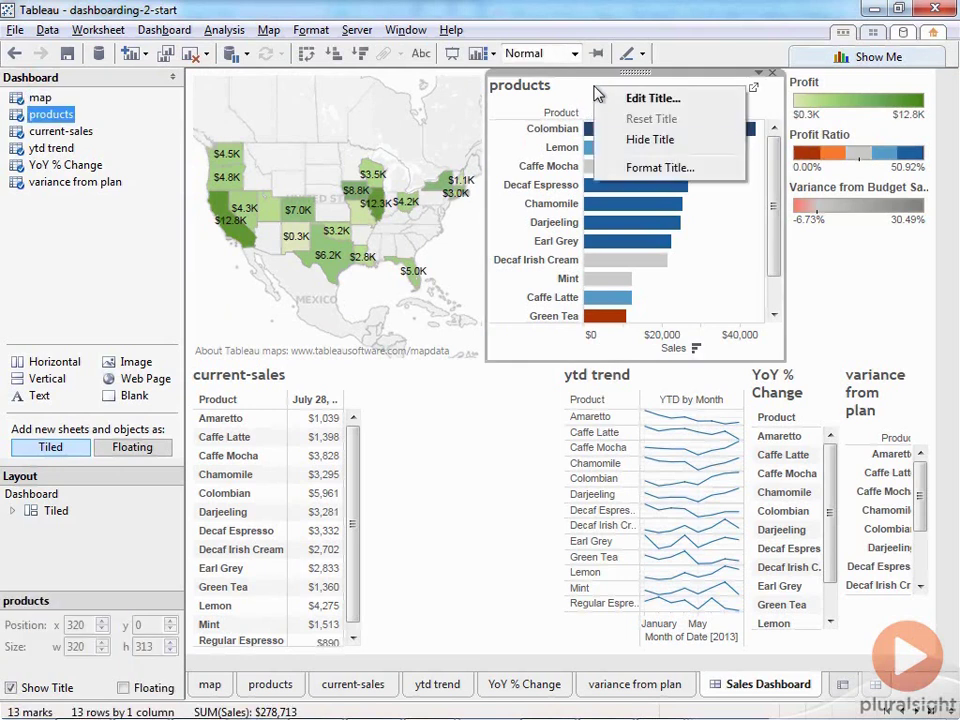
click(634, 145)
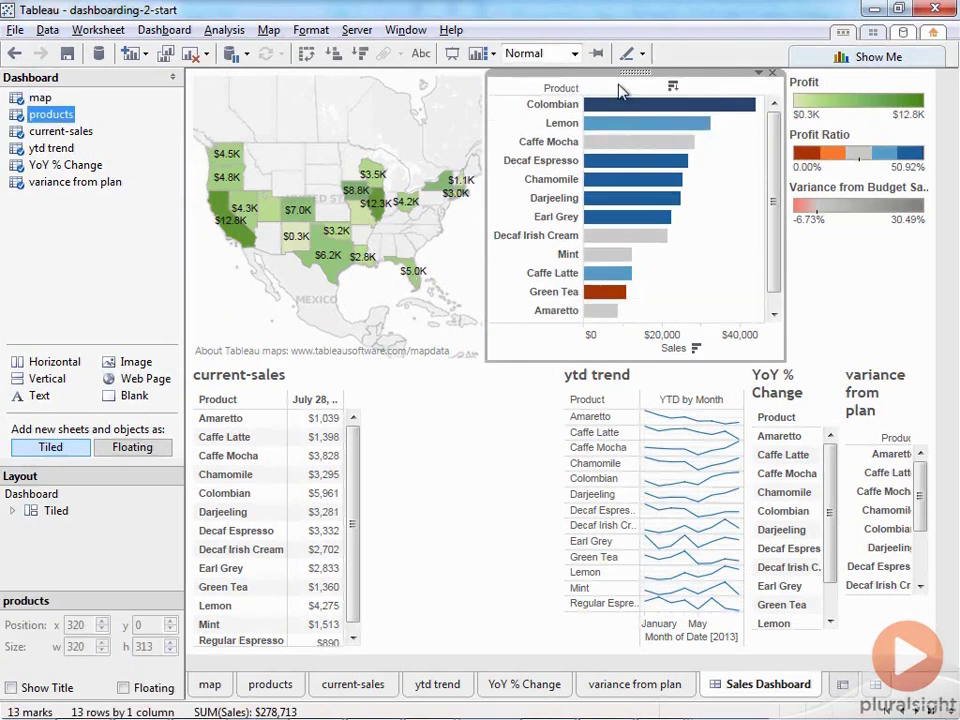
click(535, 53)
click(558, 120)
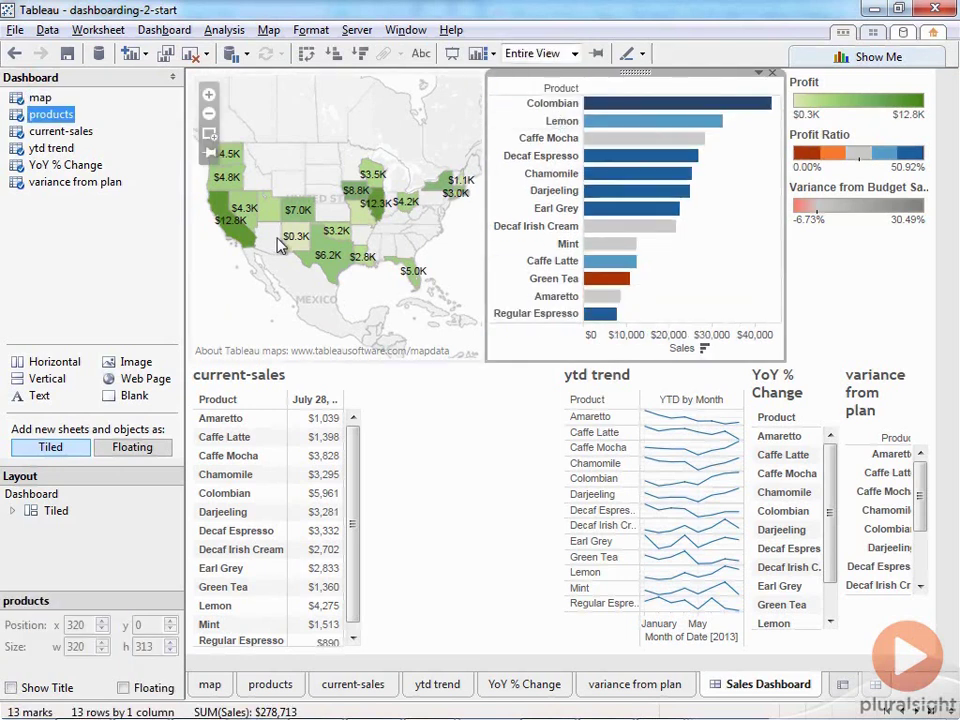
click(124, 192)
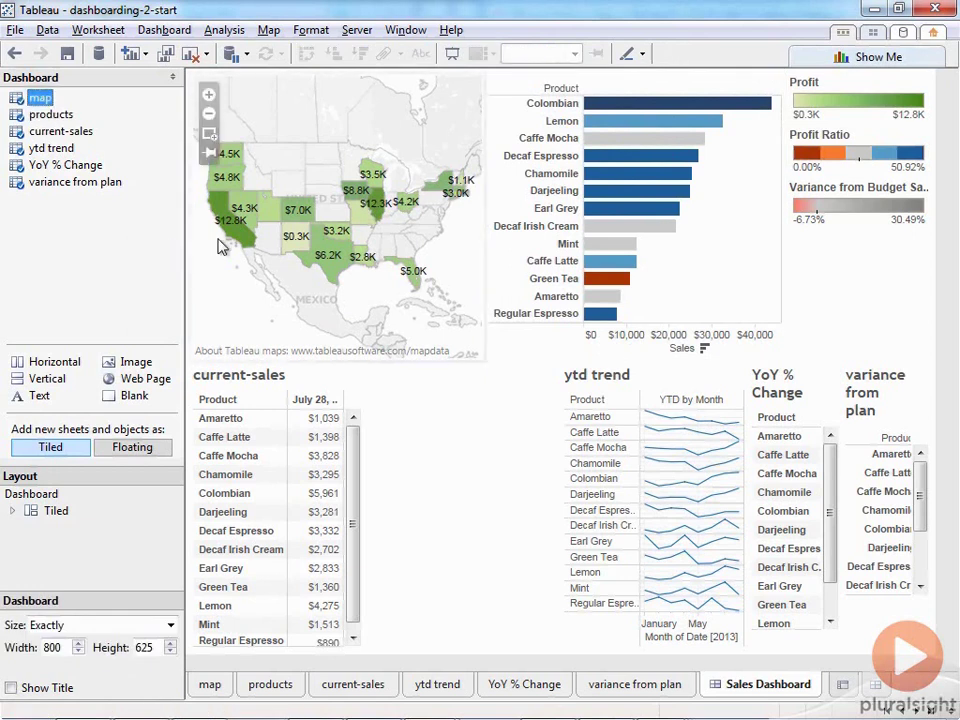
right_click(743, 268)
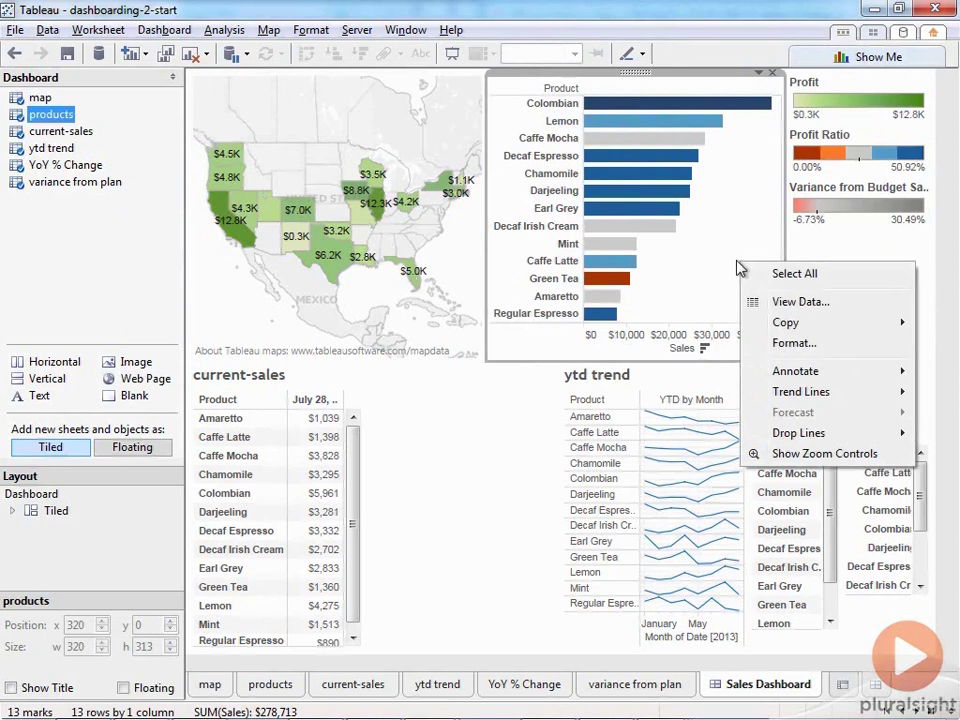
click(727, 259)
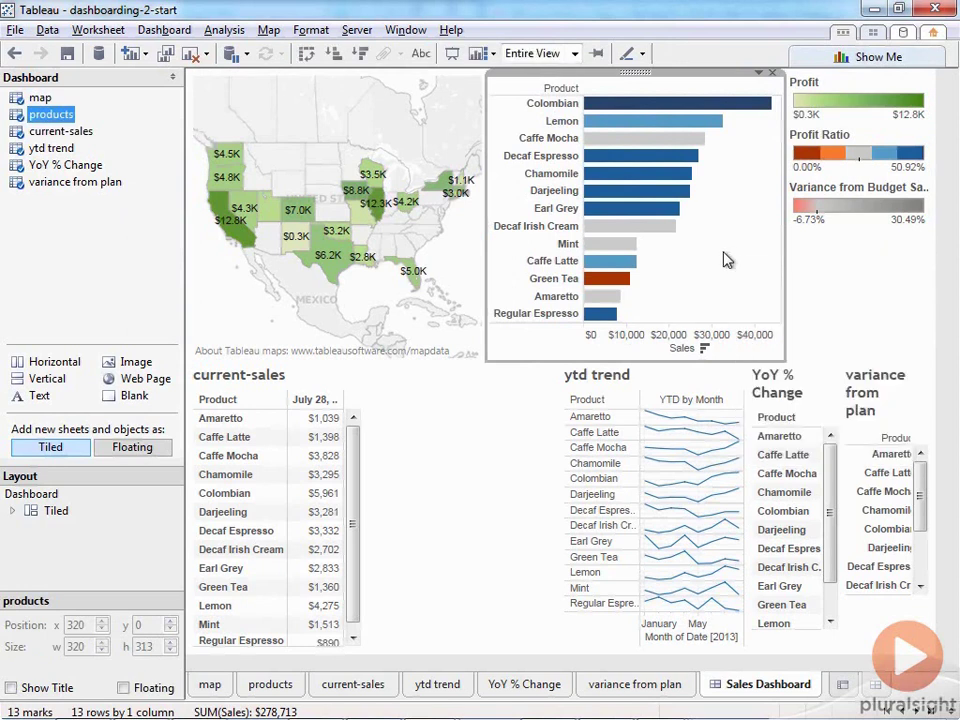
Step: Format the products Sales axis as custom currency in Thousands (K) with 0 decimals
right_click(680, 340)
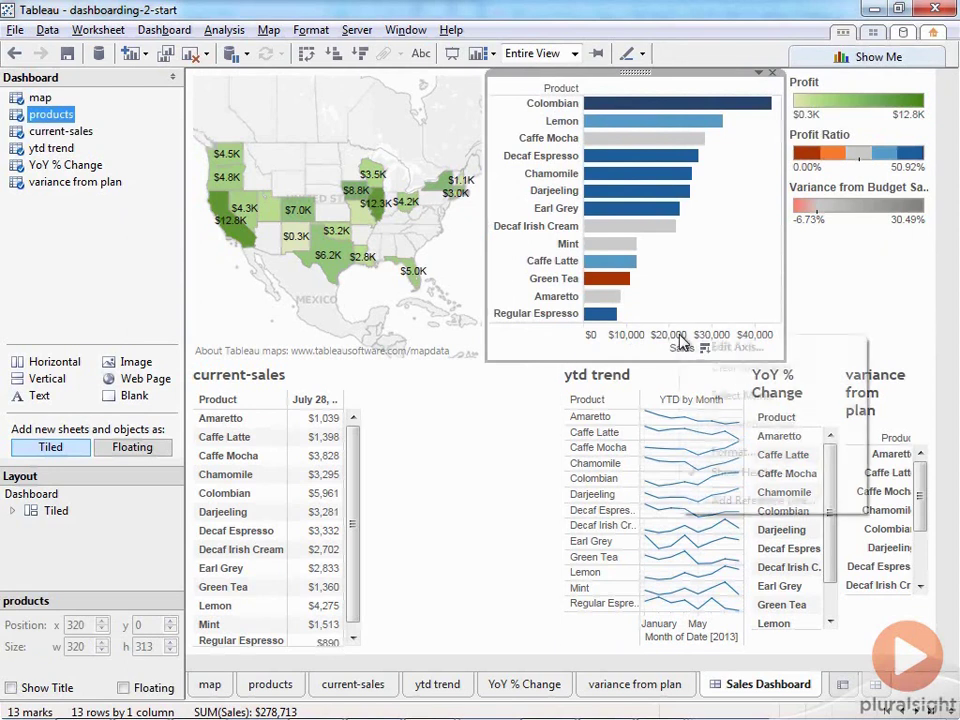
click(718, 451)
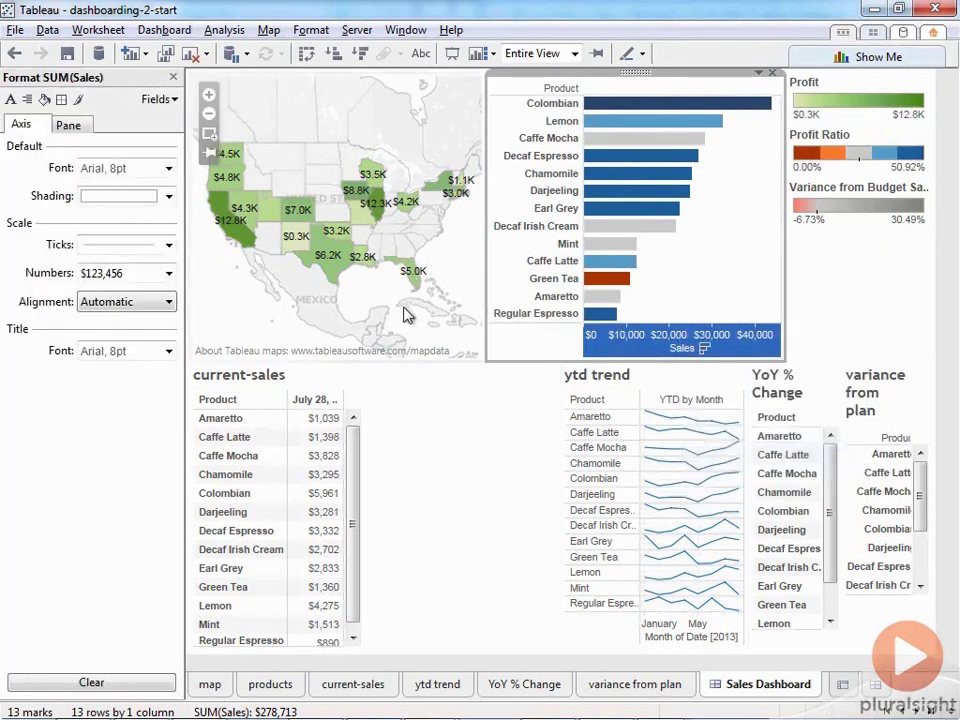
click(168, 273)
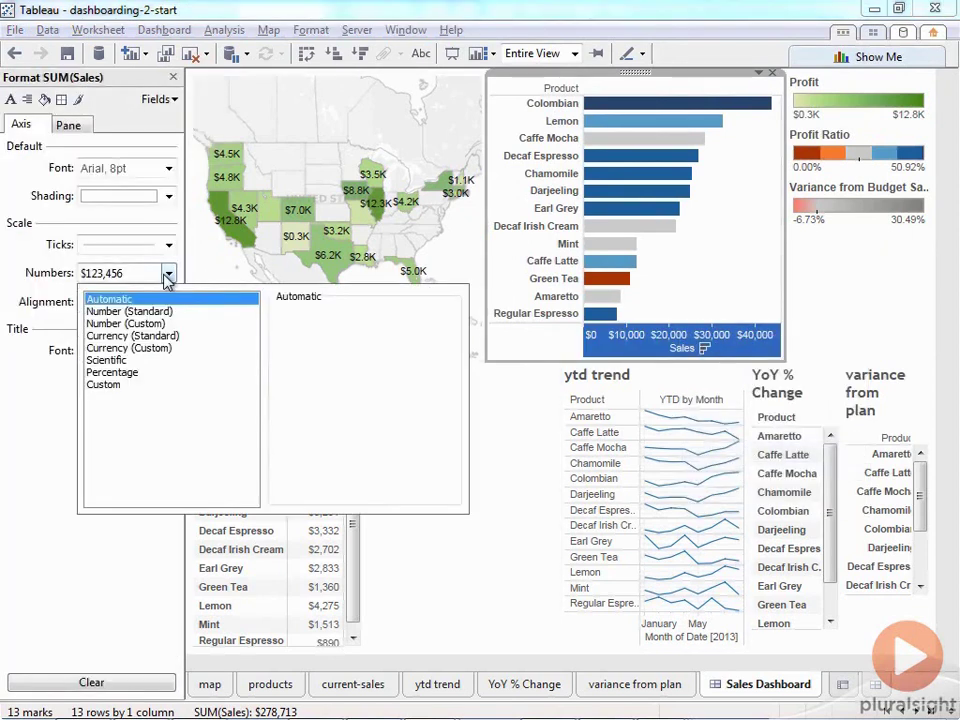
click(137, 349)
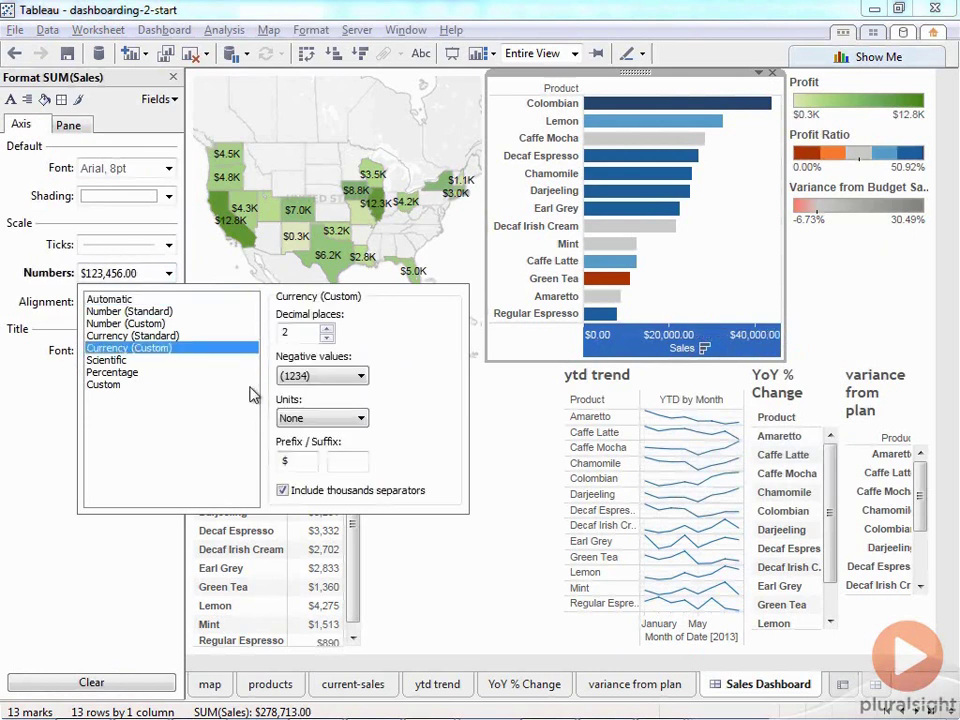
click(340, 417)
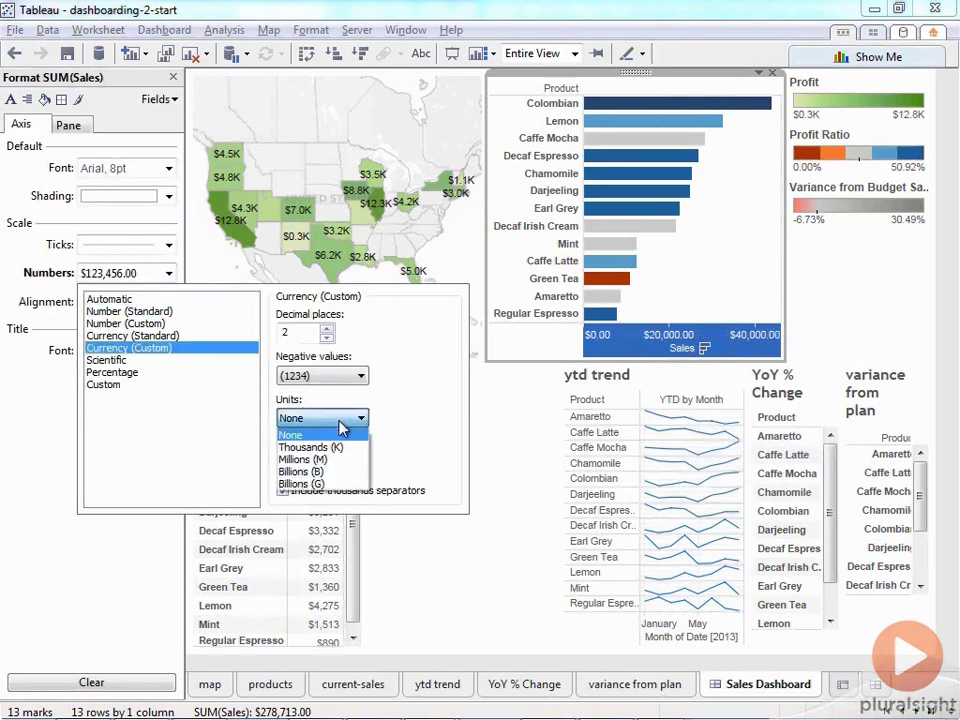
click(330, 445)
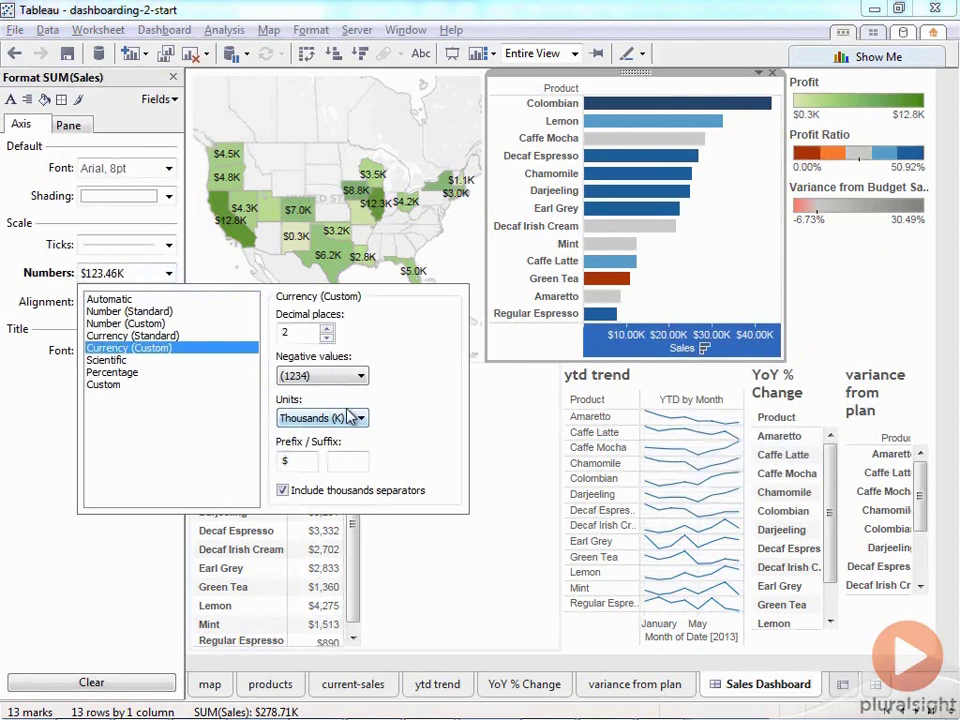
click(326, 338)
click(326, 338)
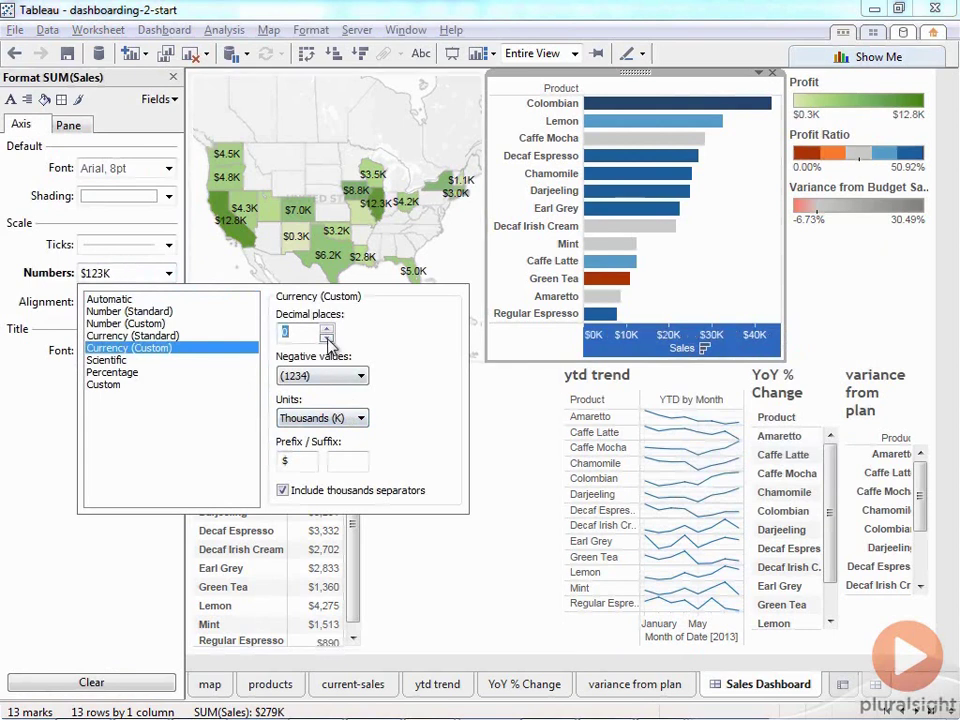
click(133, 540)
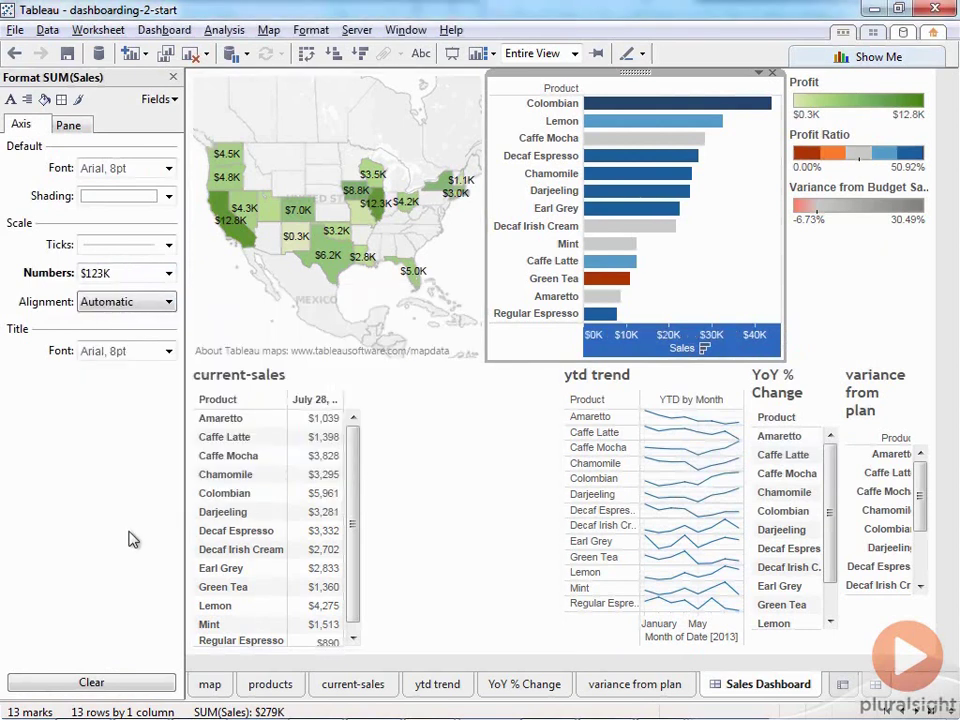
click(173, 78)
click(632, 355)
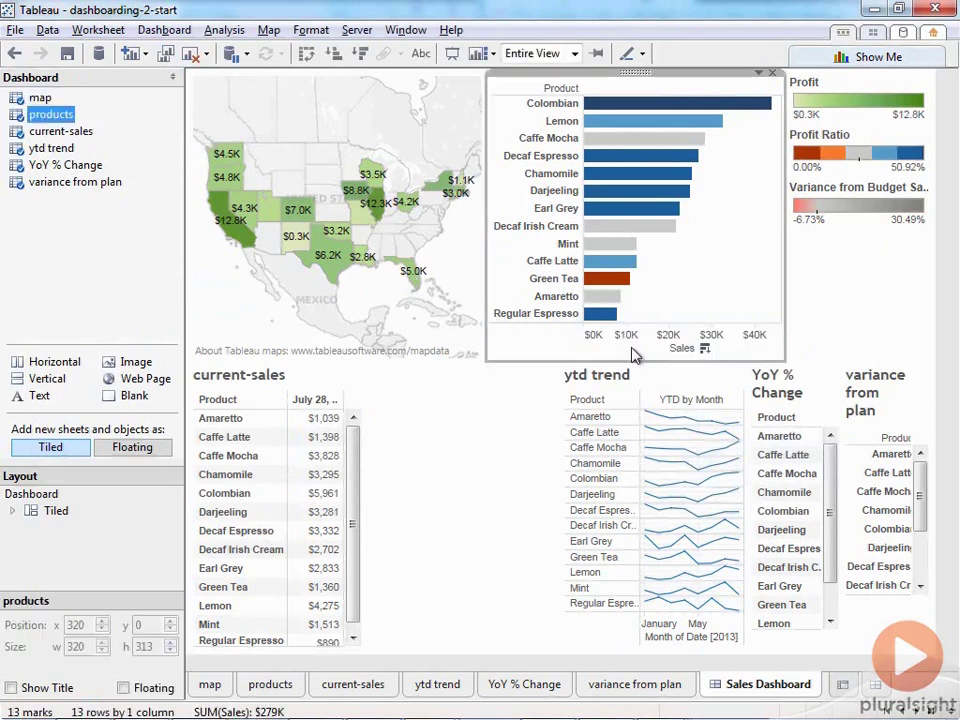
click(75, 332)
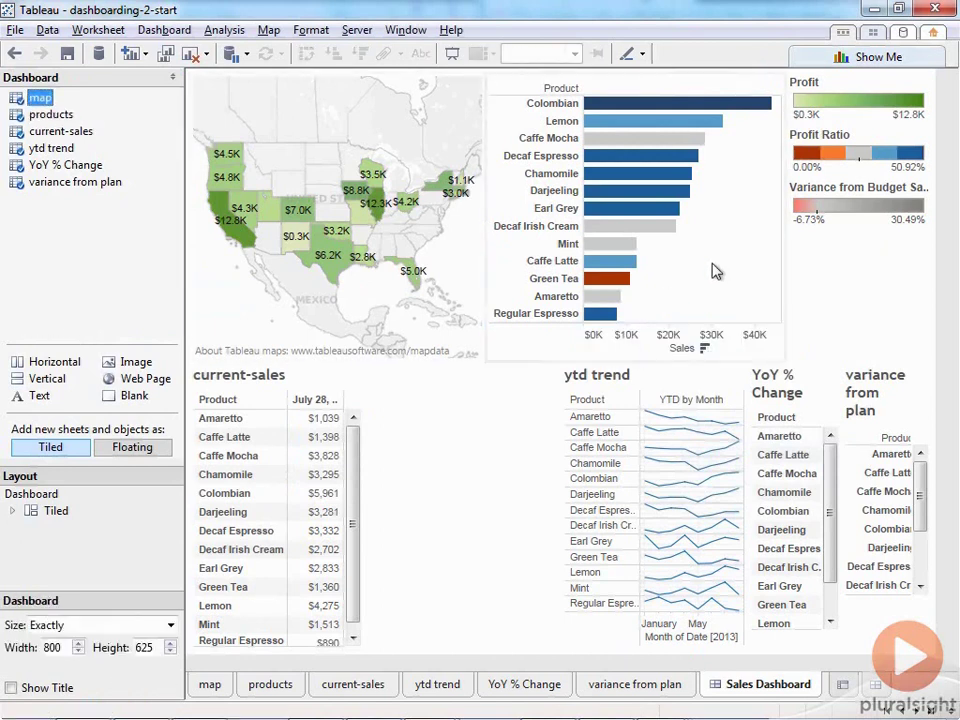
Step: Set the products sheet's row and column divider borders to None
right_click(743, 237)
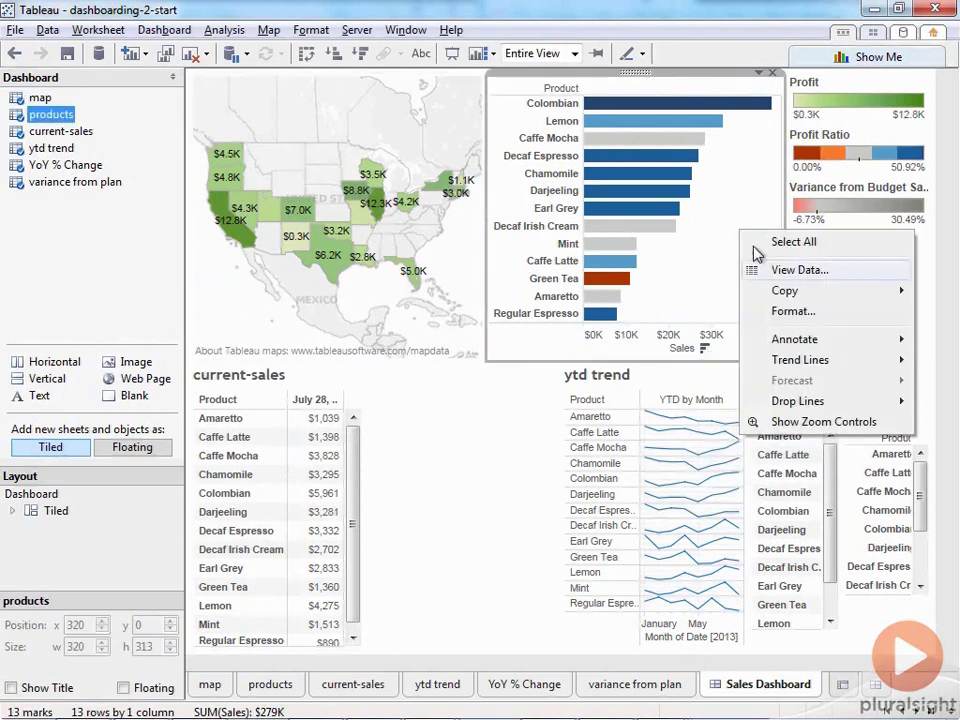
click(792, 314)
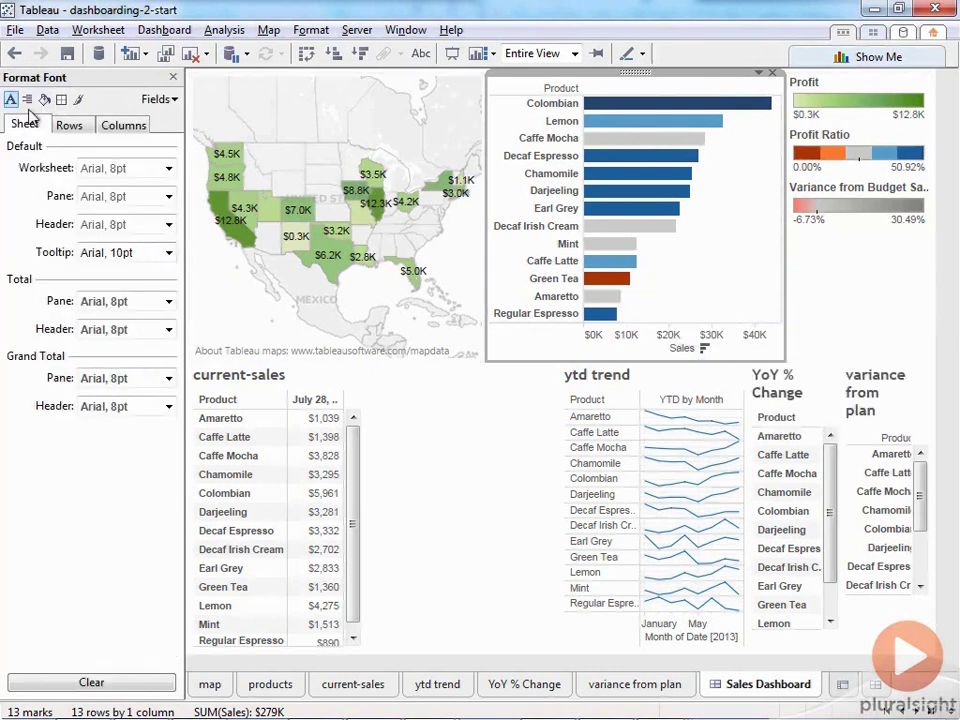
click(60, 100)
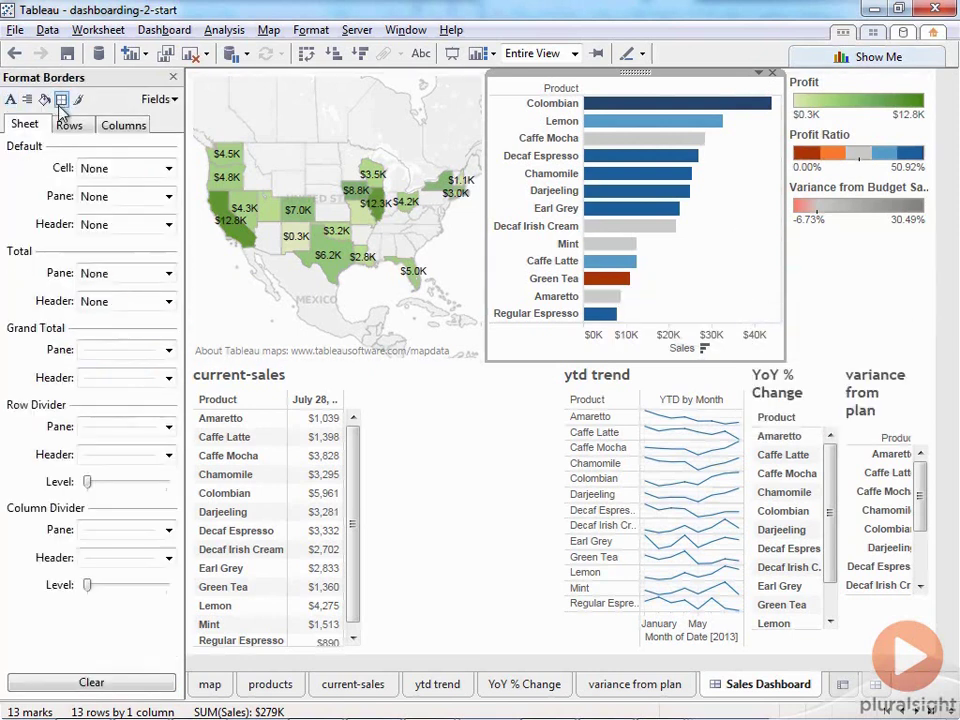
click(121, 532)
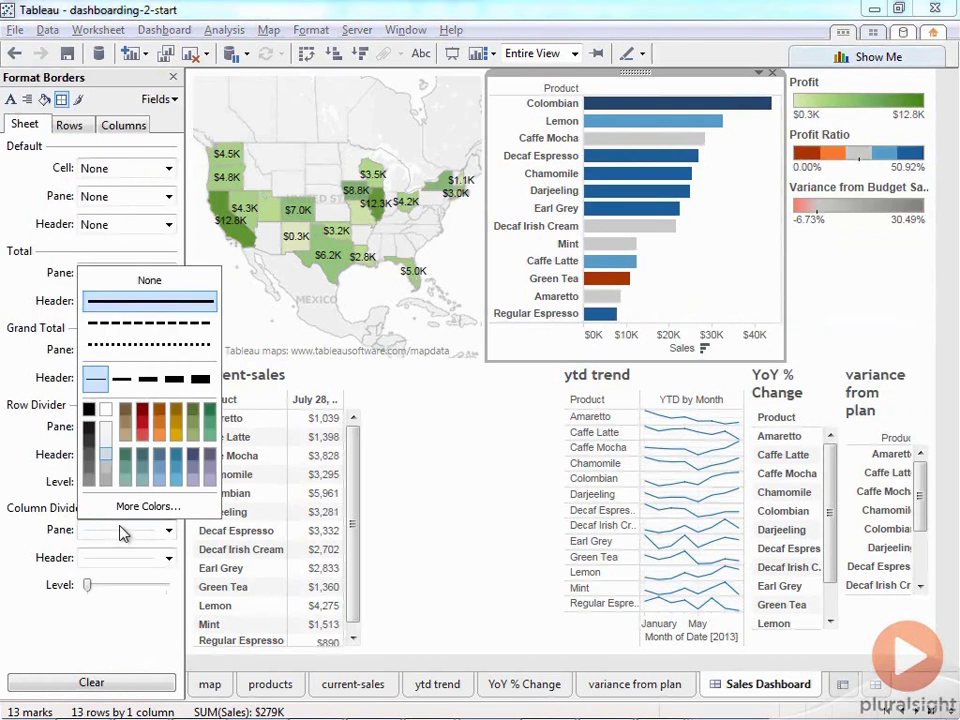
click(27, 460)
click(121, 424)
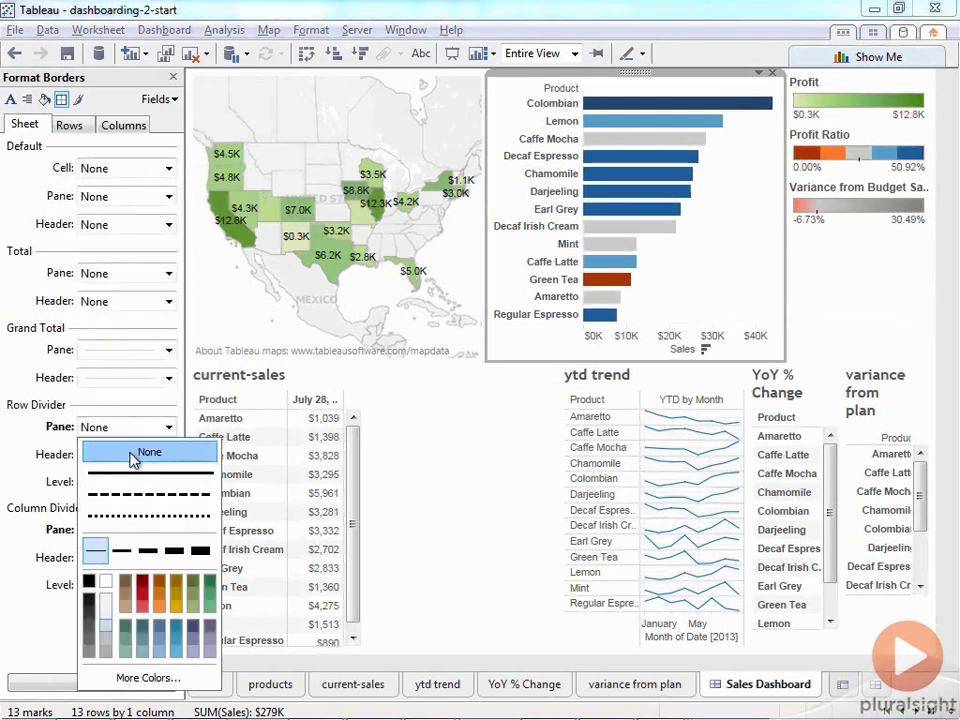
click(172, 78)
click(87, 260)
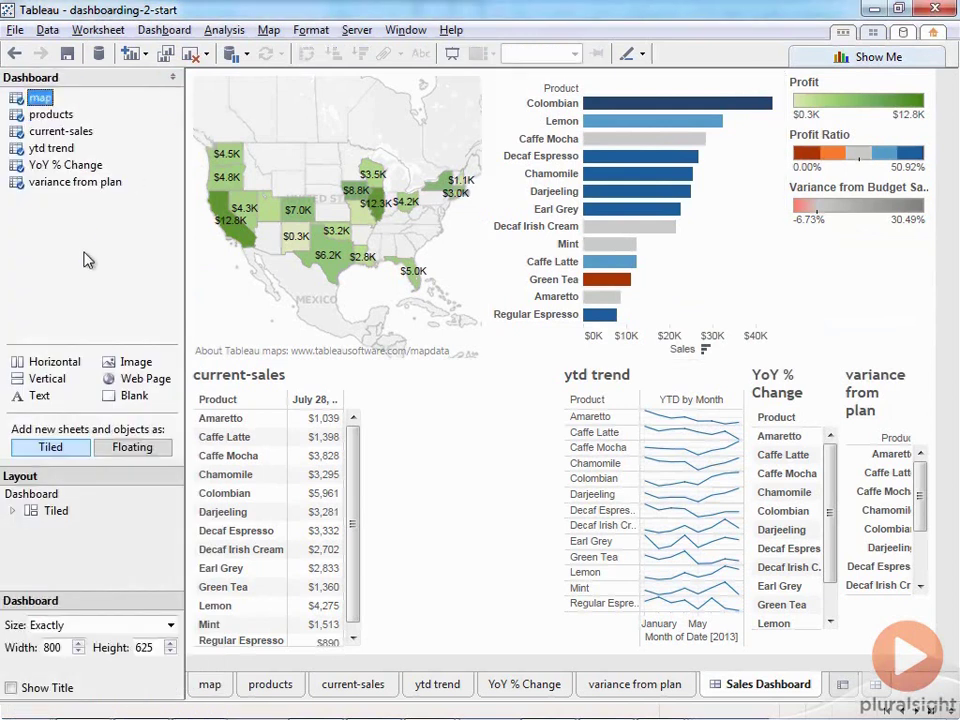
Step: Delete the Variance from Budget Sales legend
click(852, 313)
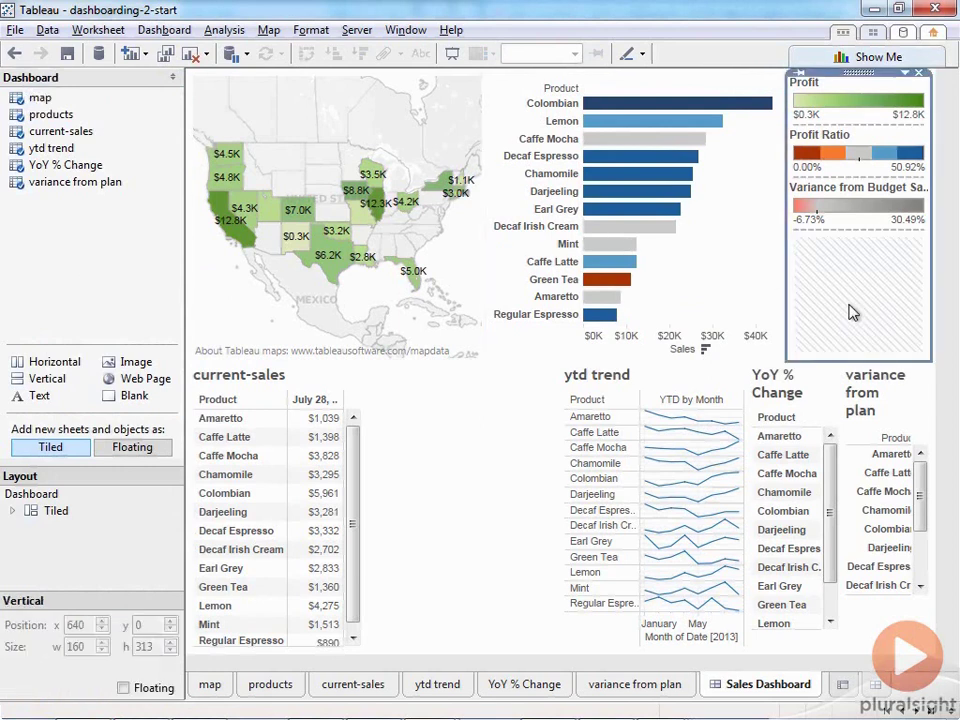
click(853, 190)
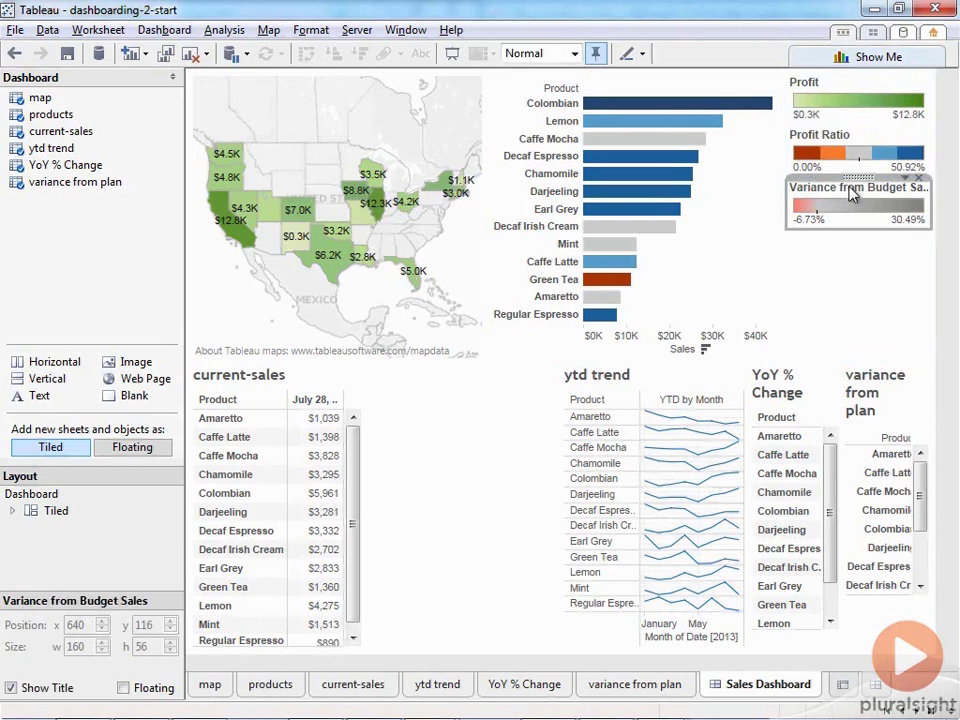
key(Delete)
Step: Make the Profit Ratio legend floating and shift it down and right
click(898, 228)
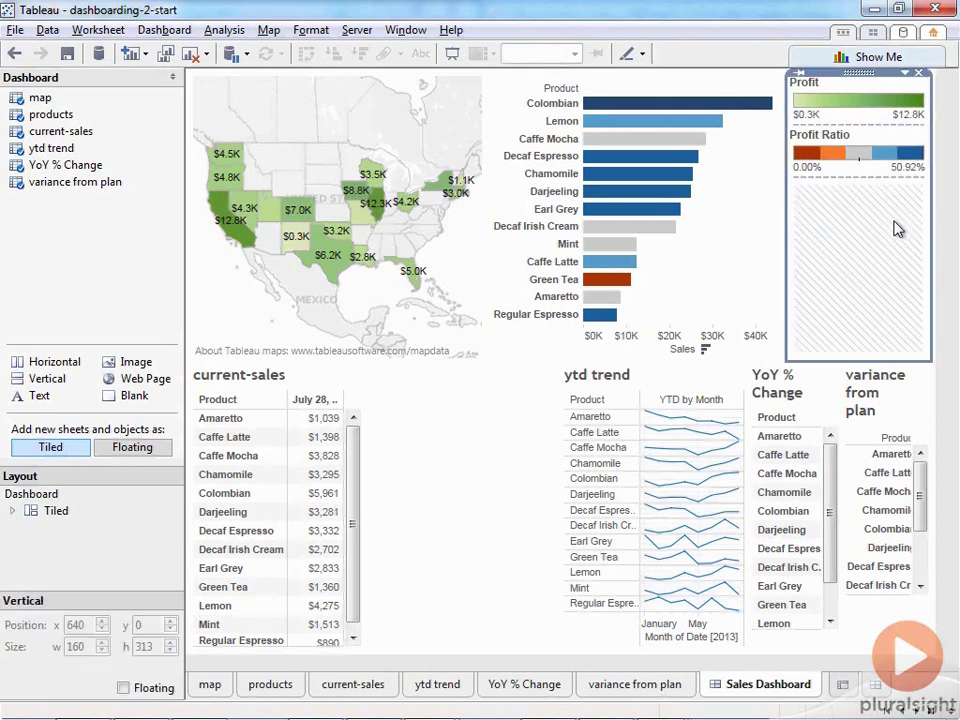
click(860, 150)
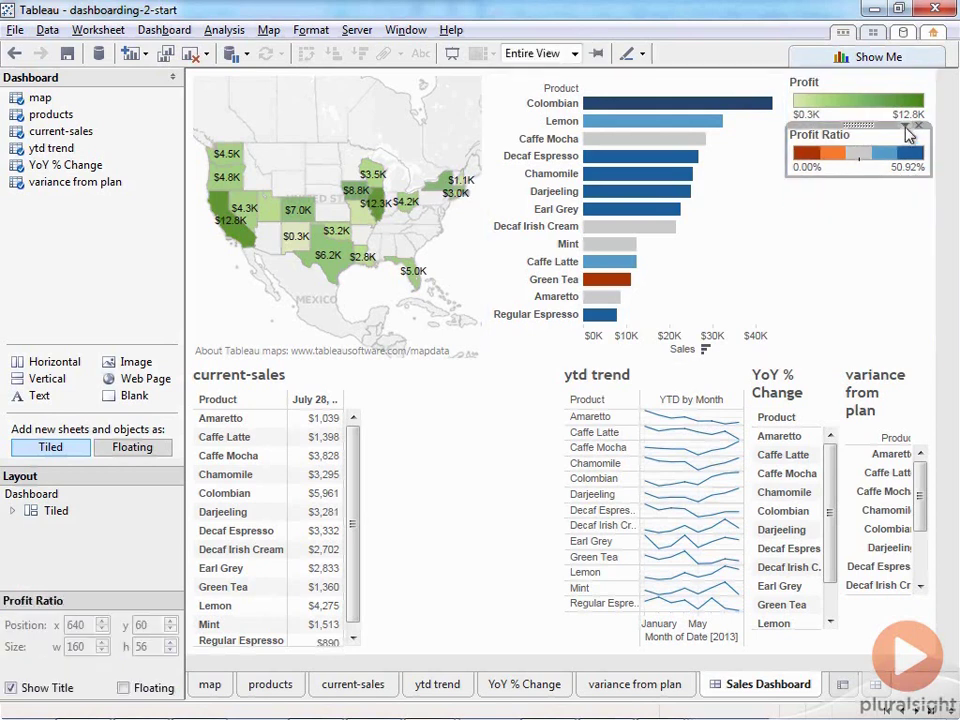
click(907, 130)
mouse_move(827, 238)
click(885, 258)
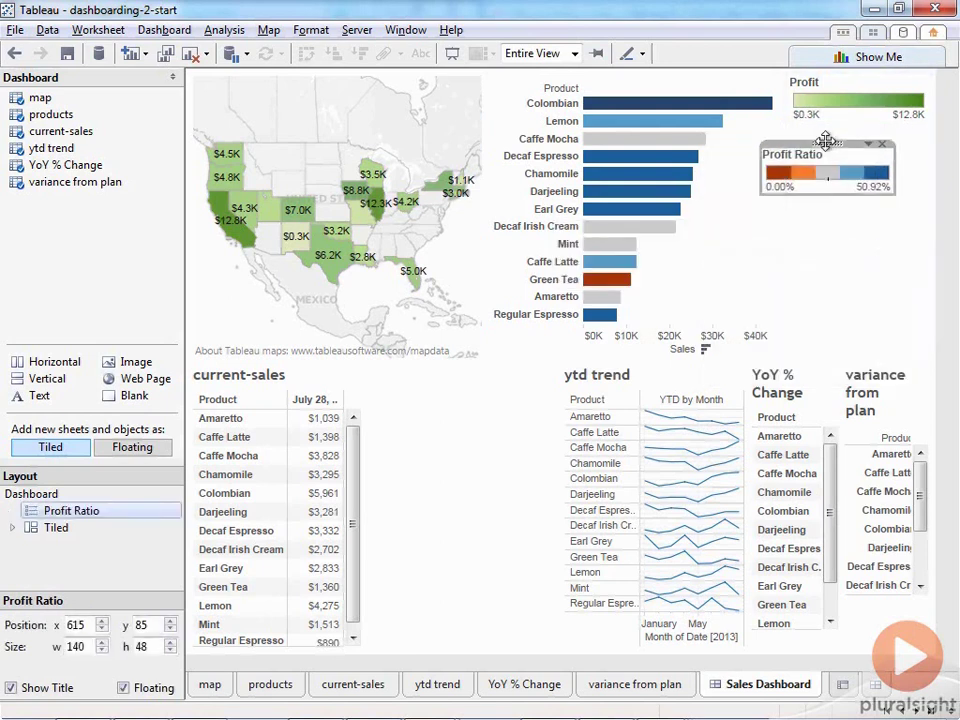
drag(858, 203, 886, 256)
Step: Float the Profit legend at the map's top and place Profit Ratio beside the bar chart
click(913, 78)
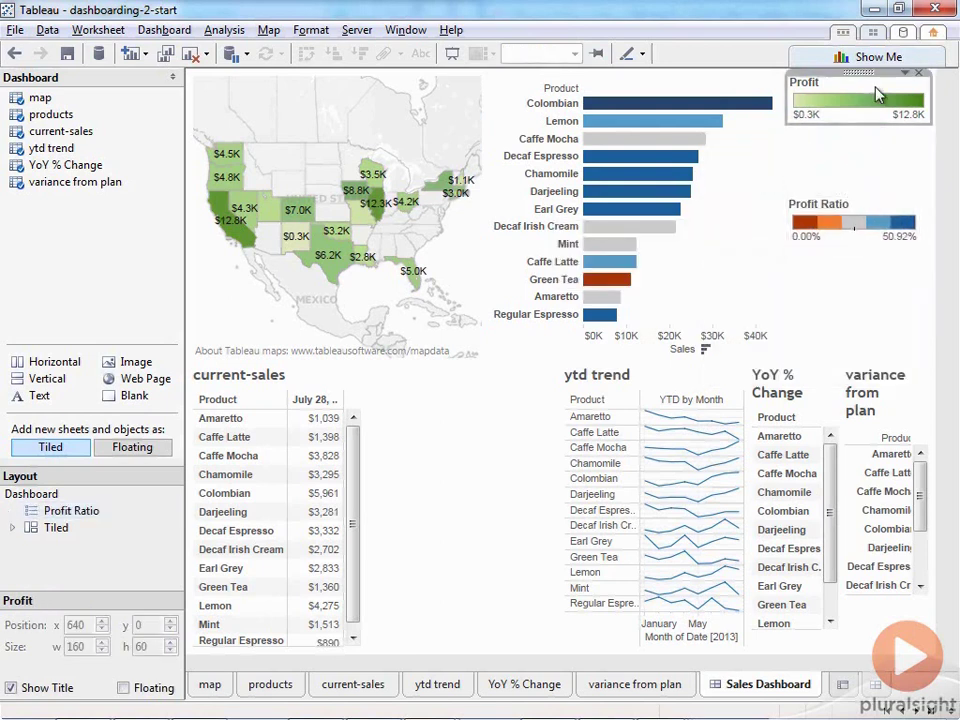
click(908, 75)
click(868, 206)
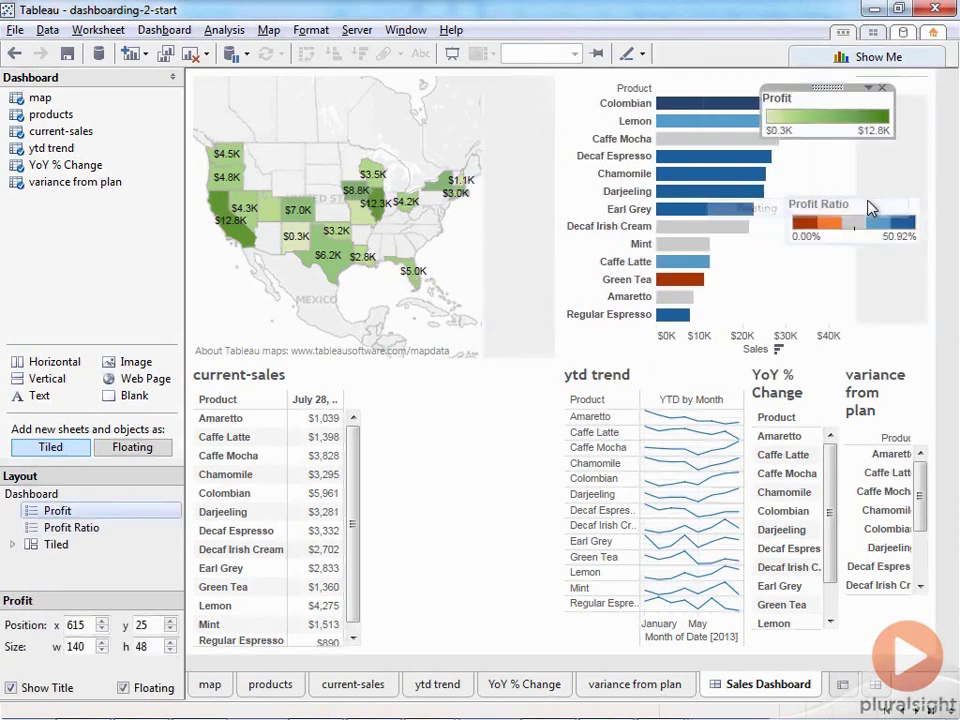
drag(833, 90, 490, 95)
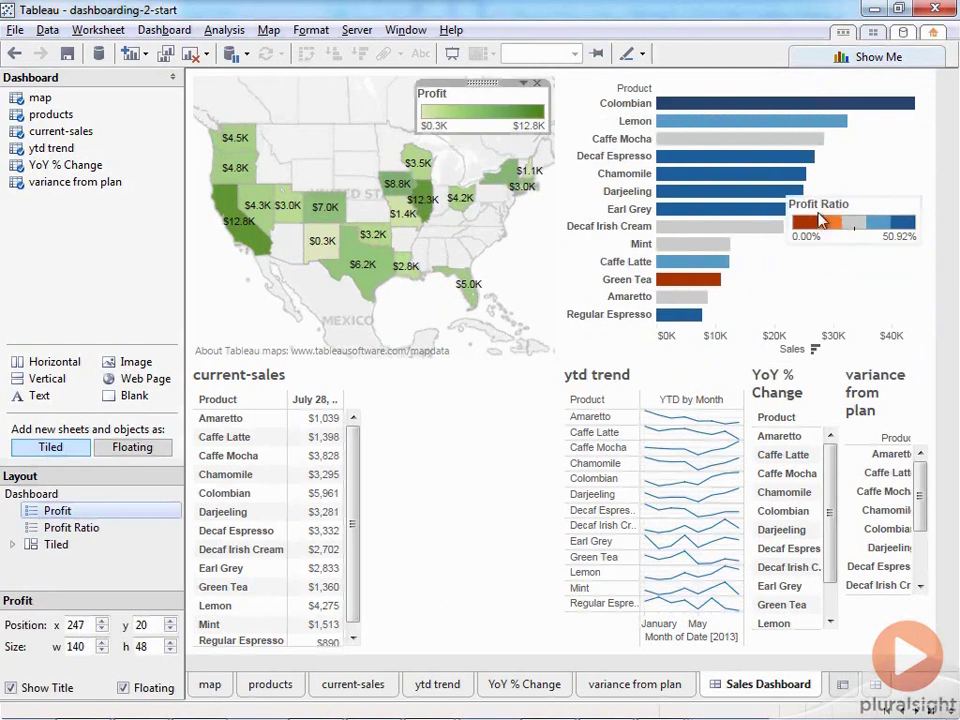
click(855, 200)
drag(855, 193, 855, 266)
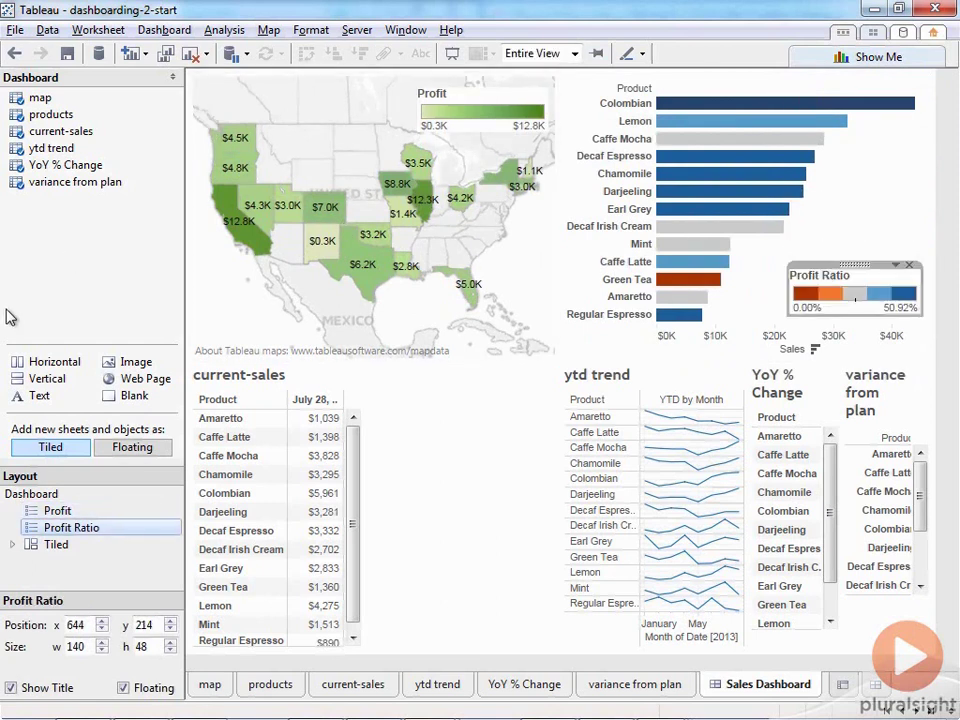
click(45, 97)
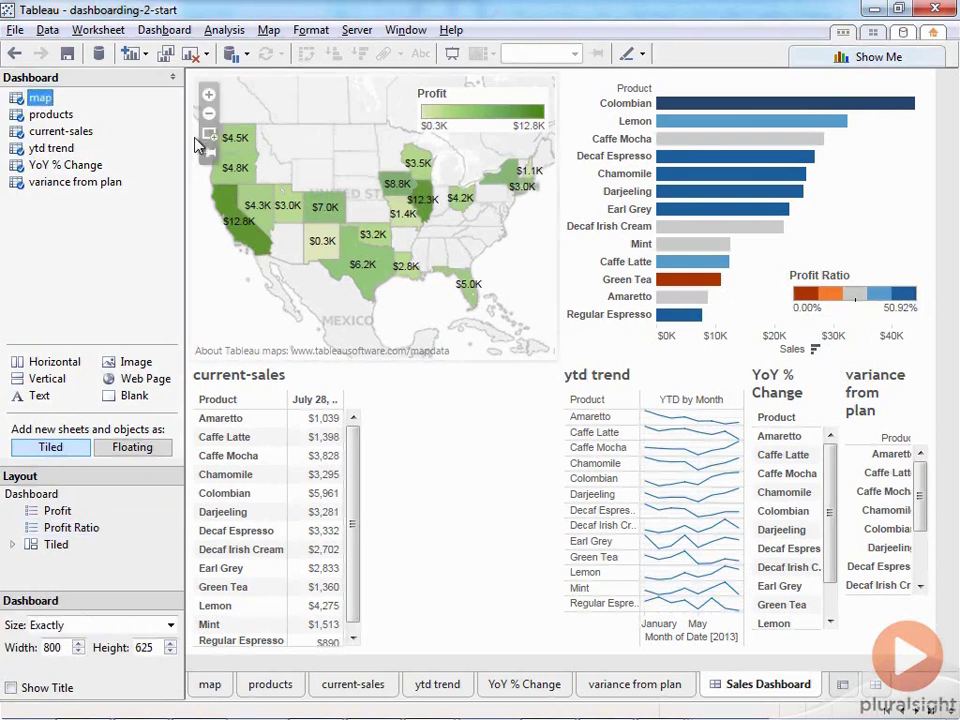
Step: Fit current-sales to Entire View and narrow its zone so ytd trend widens
click(443, 421)
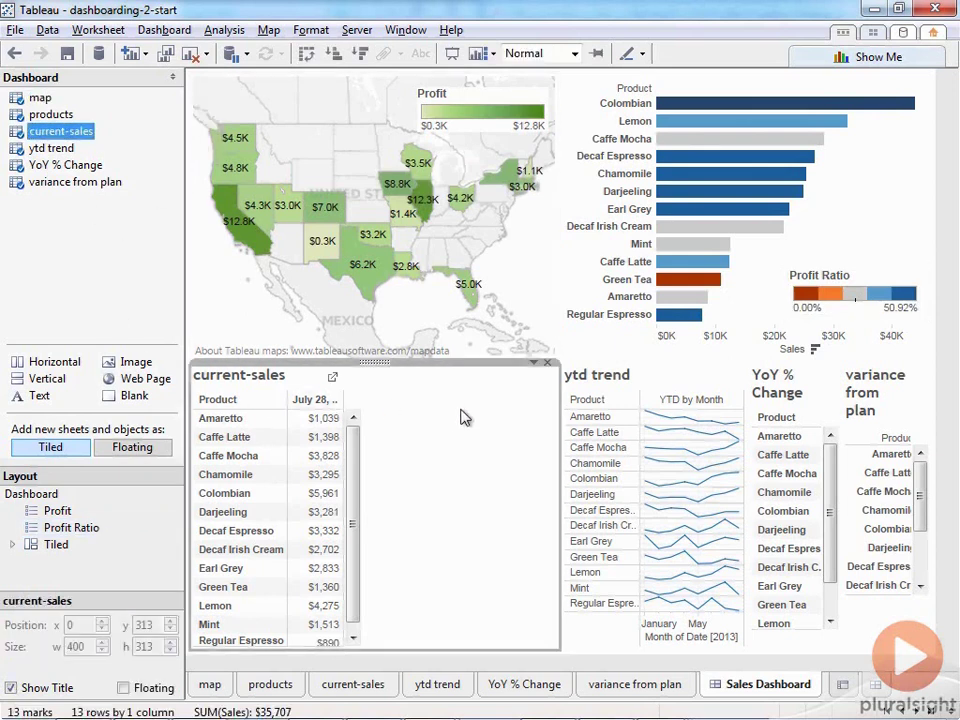
click(542, 55)
click(549, 116)
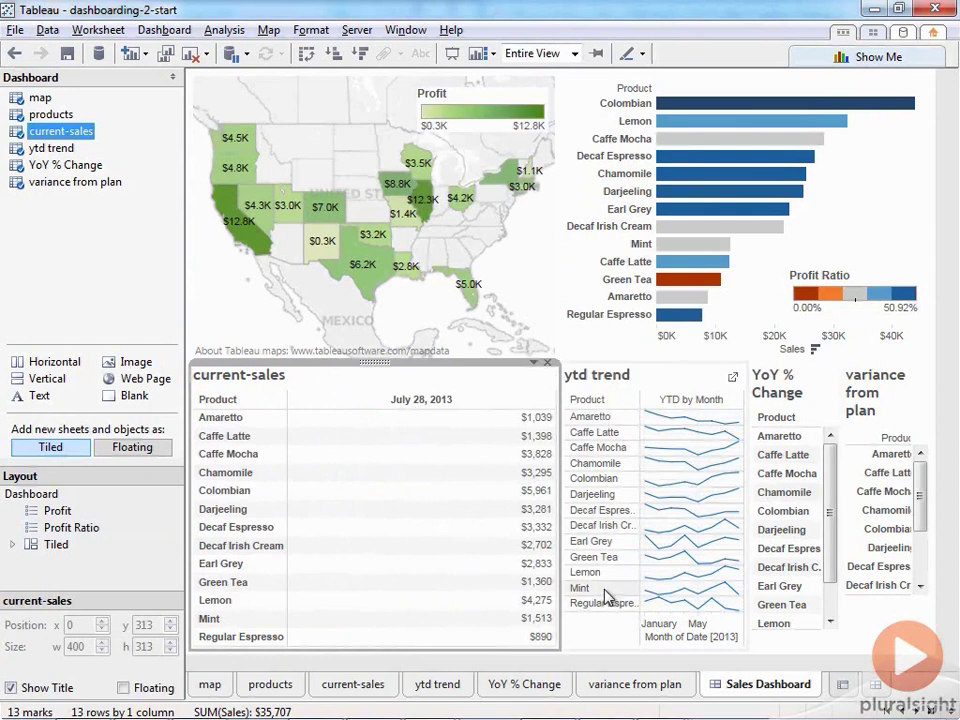
mouse_move(470, 472)
click(399, 461)
drag(399, 461, 374, 457)
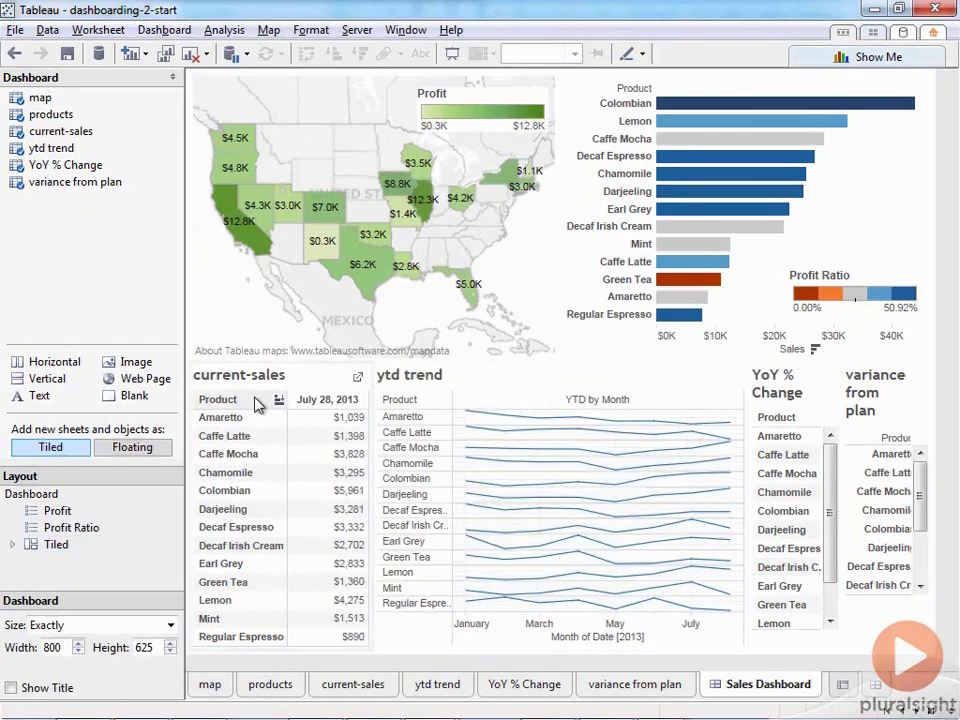
Step: Review the current-sales text alignment on its worksheet, then return to the Sales Dashboard
click(357, 377)
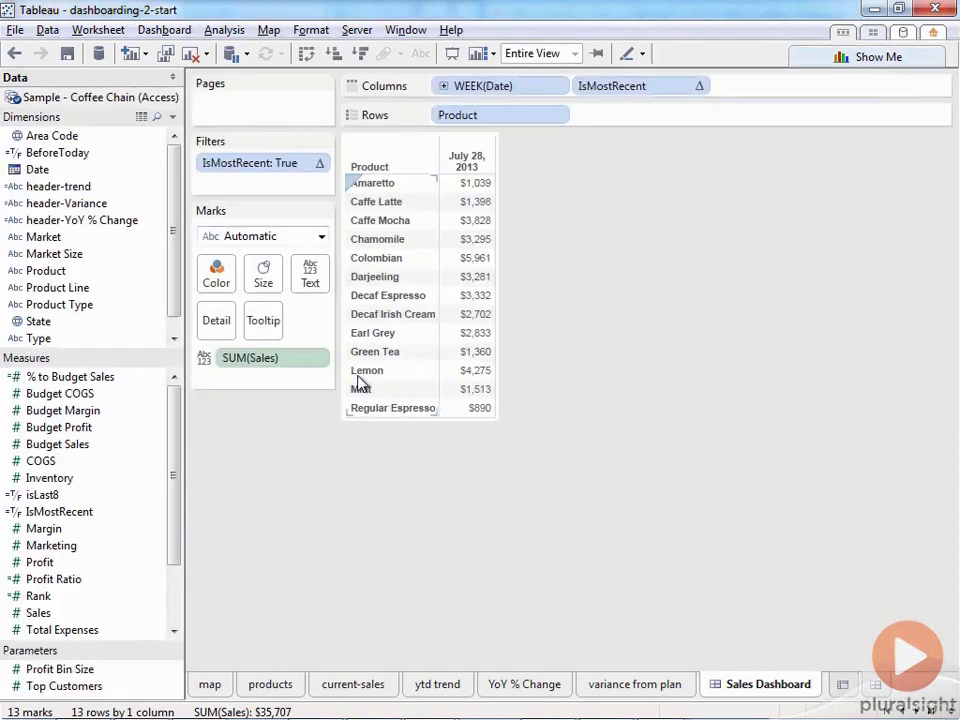
click(311, 273)
click(460, 341)
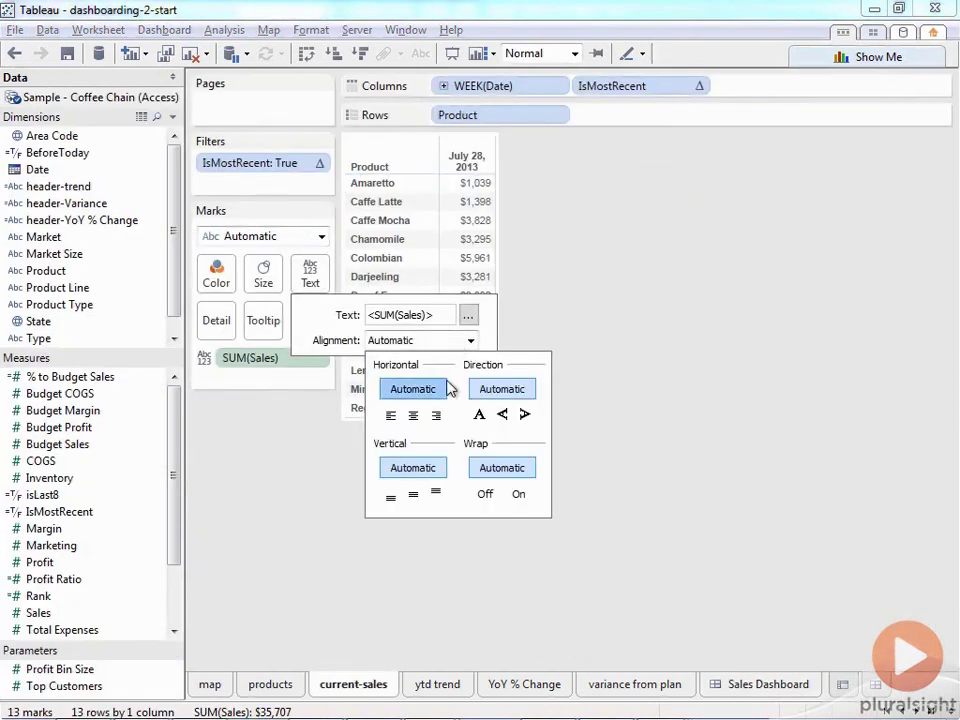
click(316, 498)
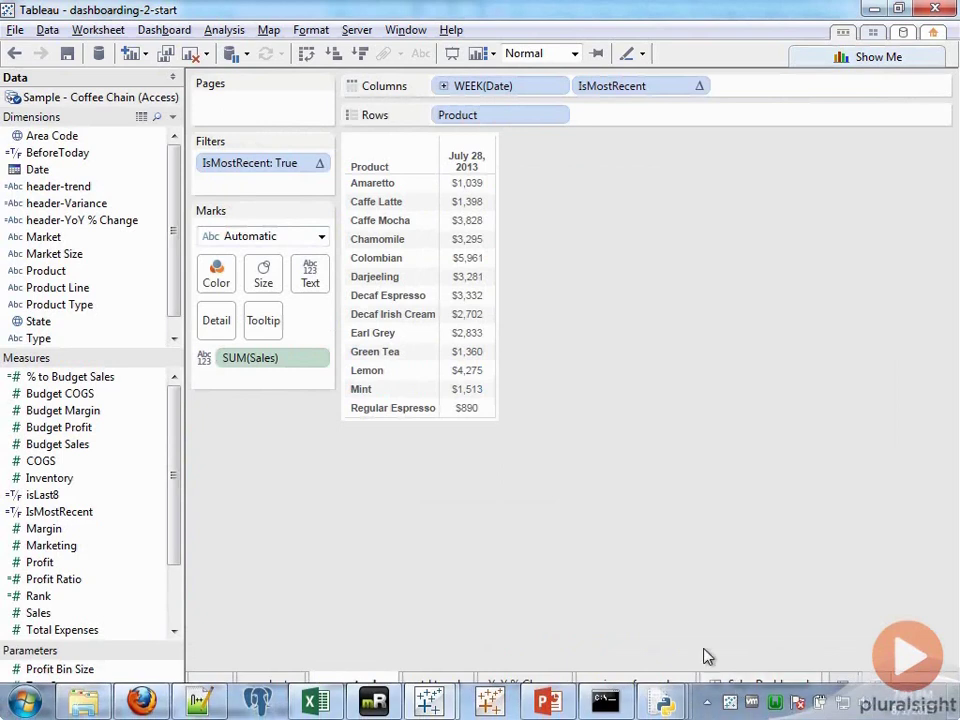
click(745, 684)
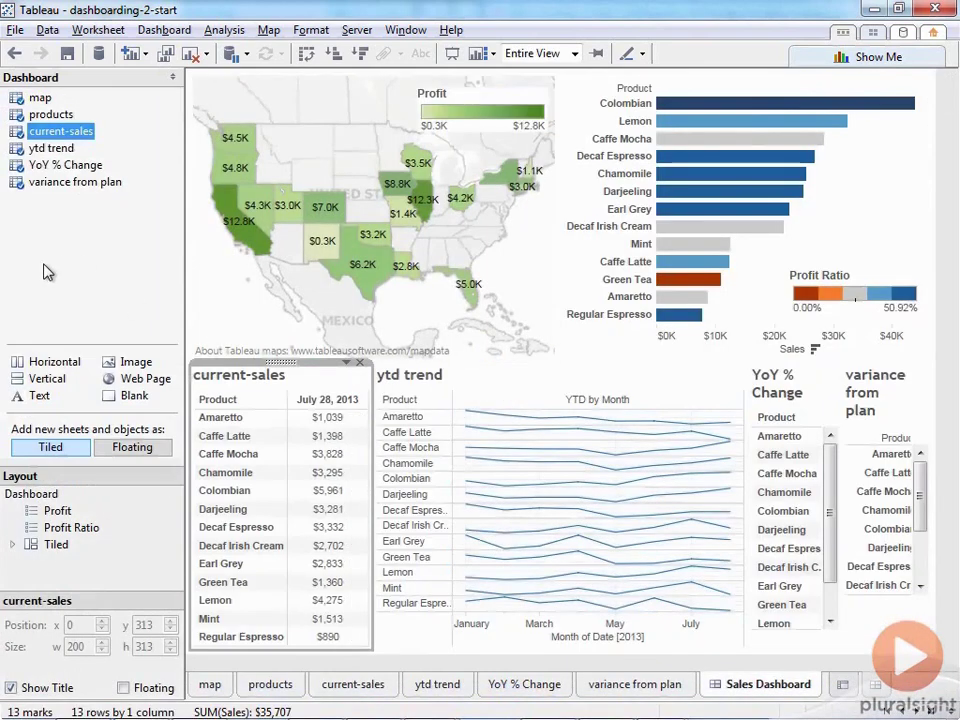
Step: Hide the current-sales title and clear the Colombian highlight in the table
click(30, 205)
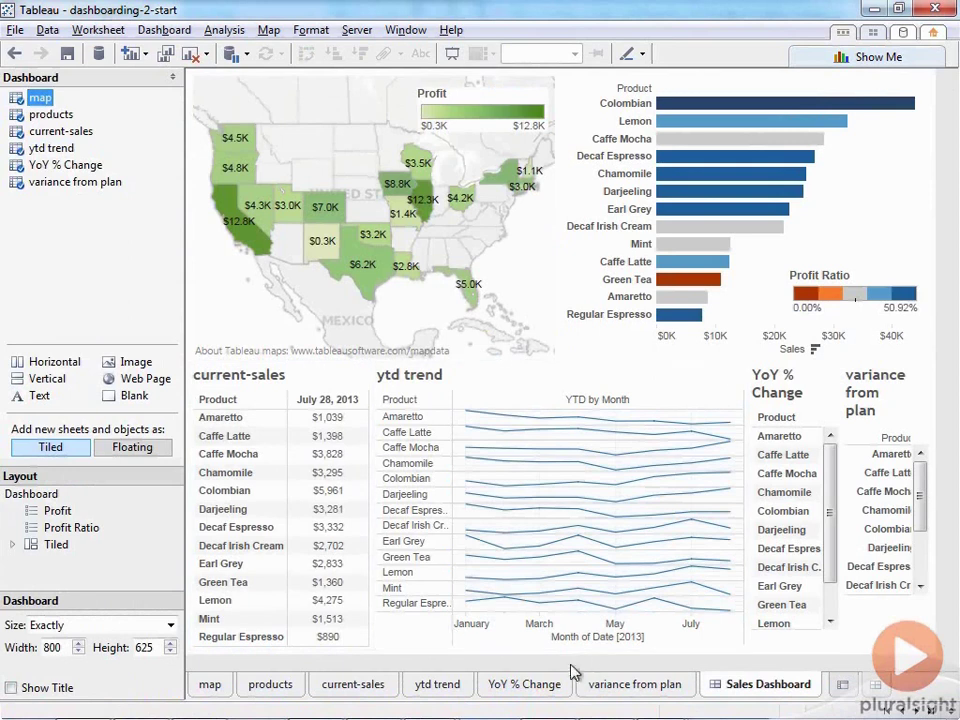
drag(371, 488, 361, 492)
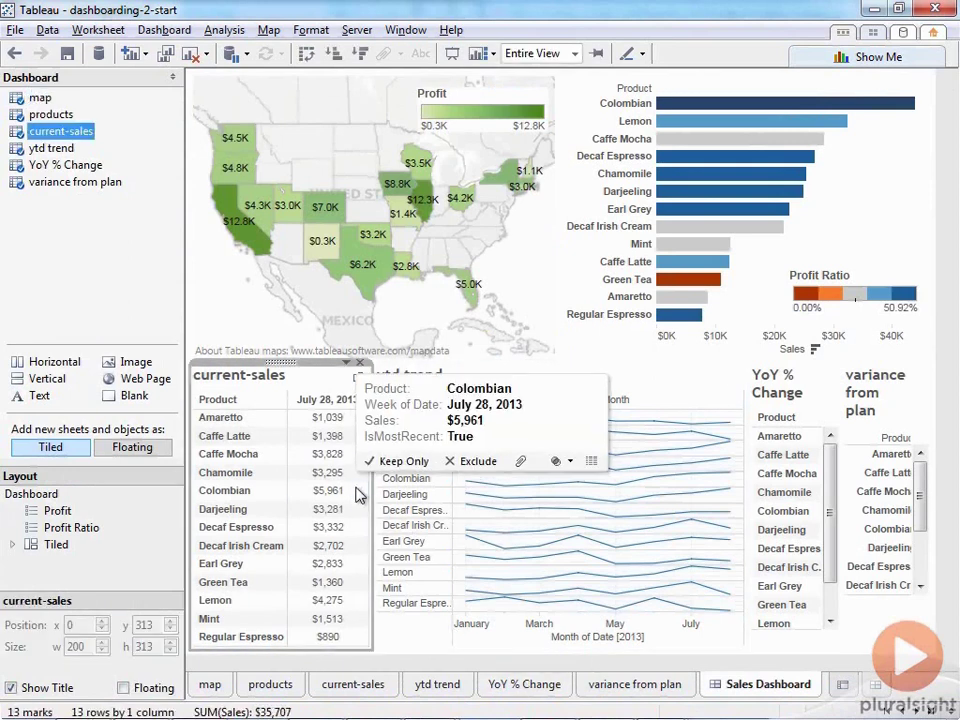
right_click(258, 385)
click(300, 428)
click(115, 288)
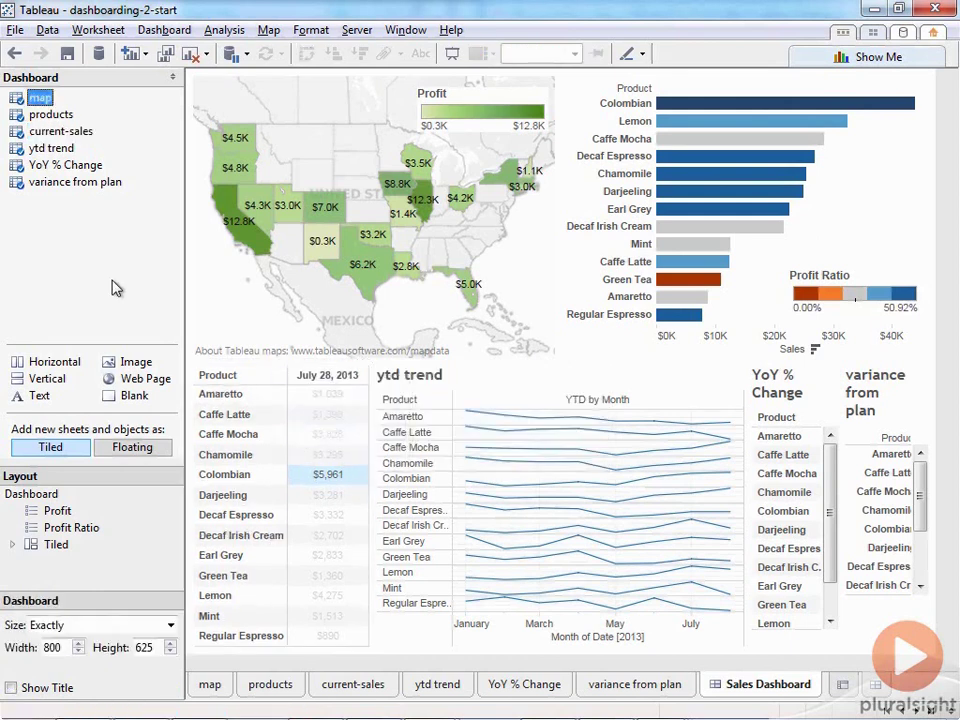
click(354, 489)
click(40, 240)
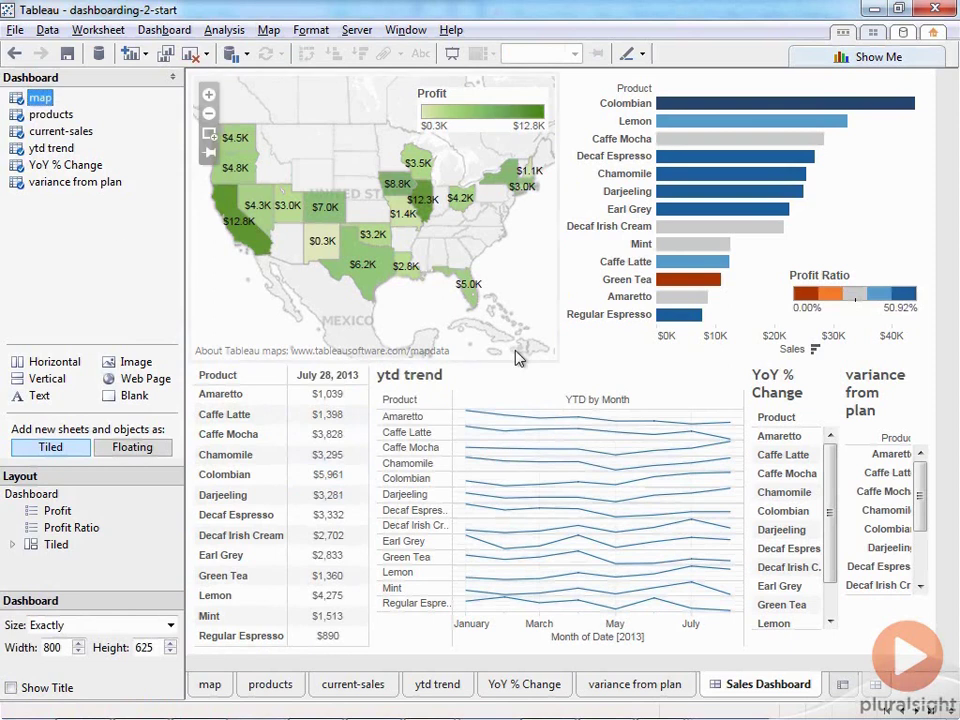
right_click(276, 396)
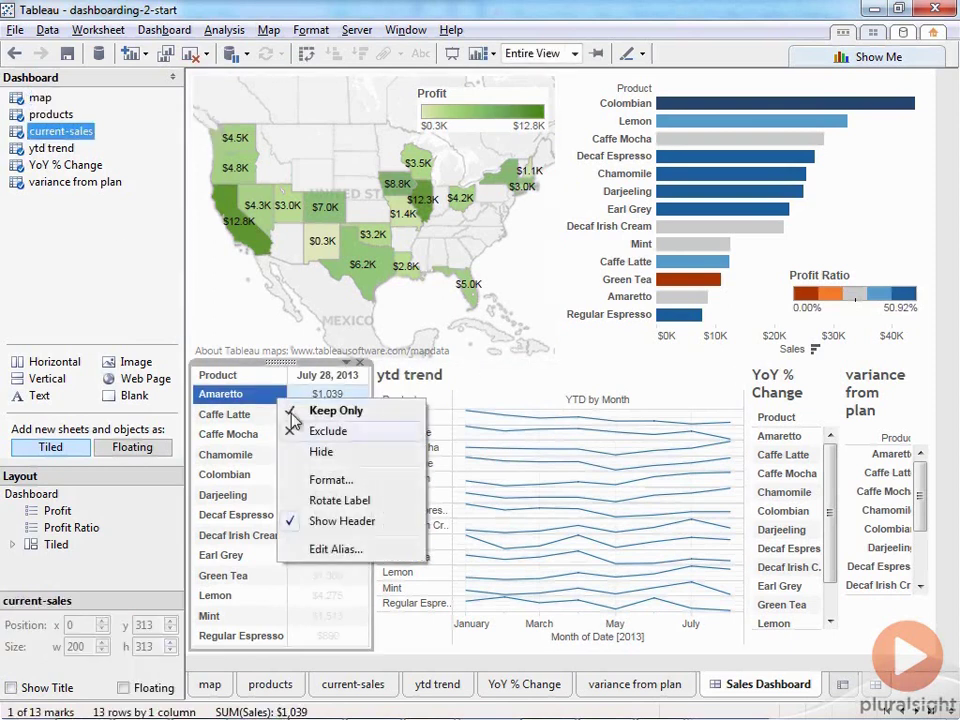
Step: Set the current-sales table's column divider borders to None
click(325, 481)
click(62, 100)
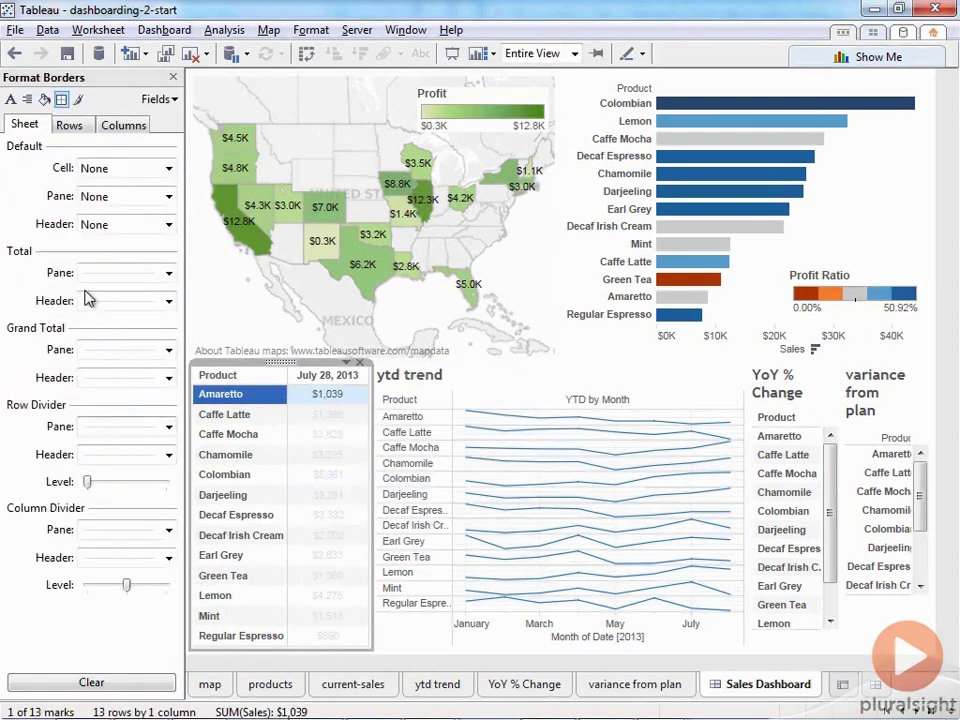
click(118, 534)
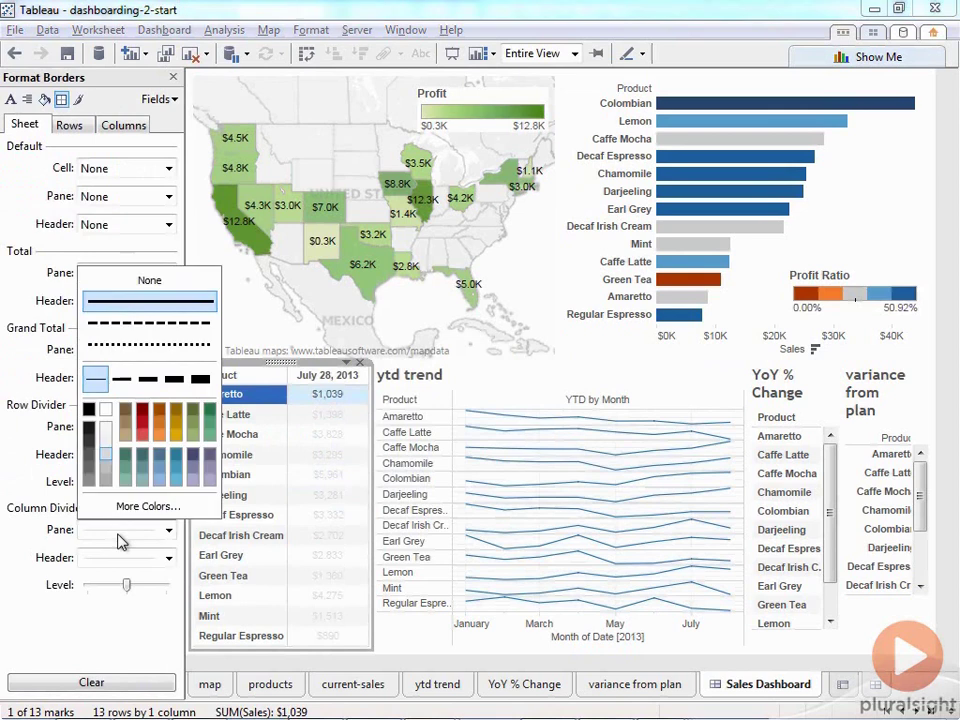
click(140, 284)
click(27, 313)
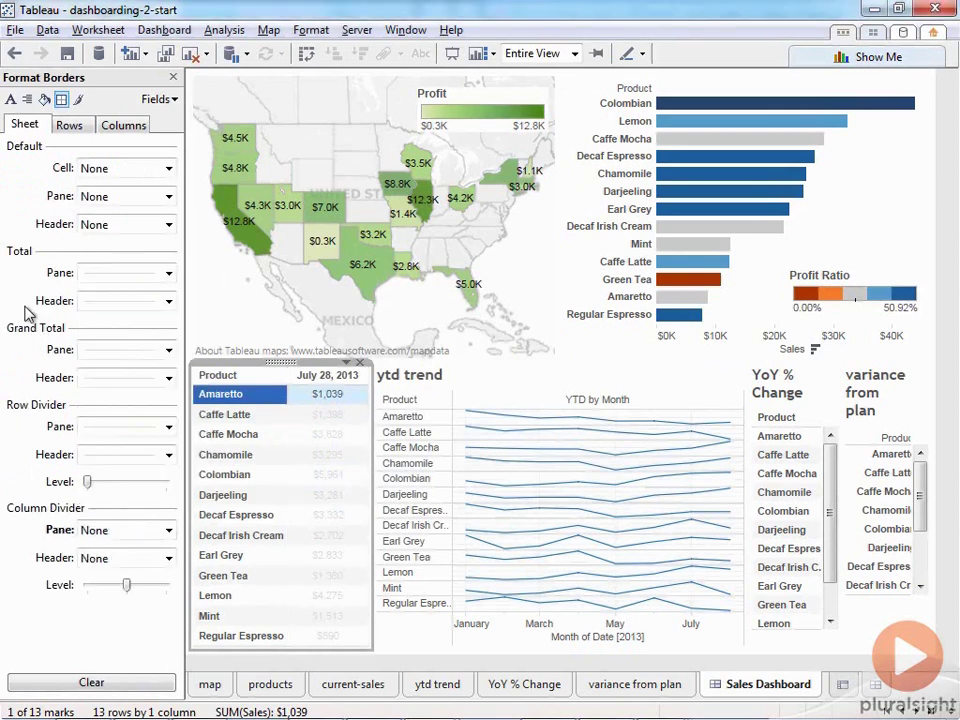
click(300, 394)
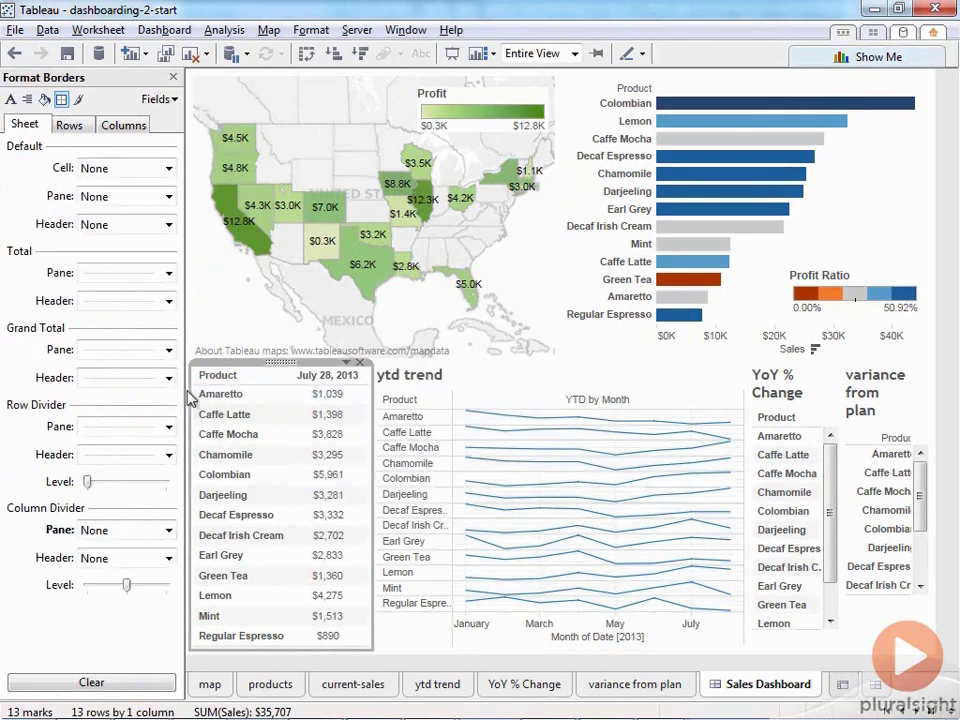
Step: Remove row banding shading from both the pane and headers of current-sales
click(44, 99)
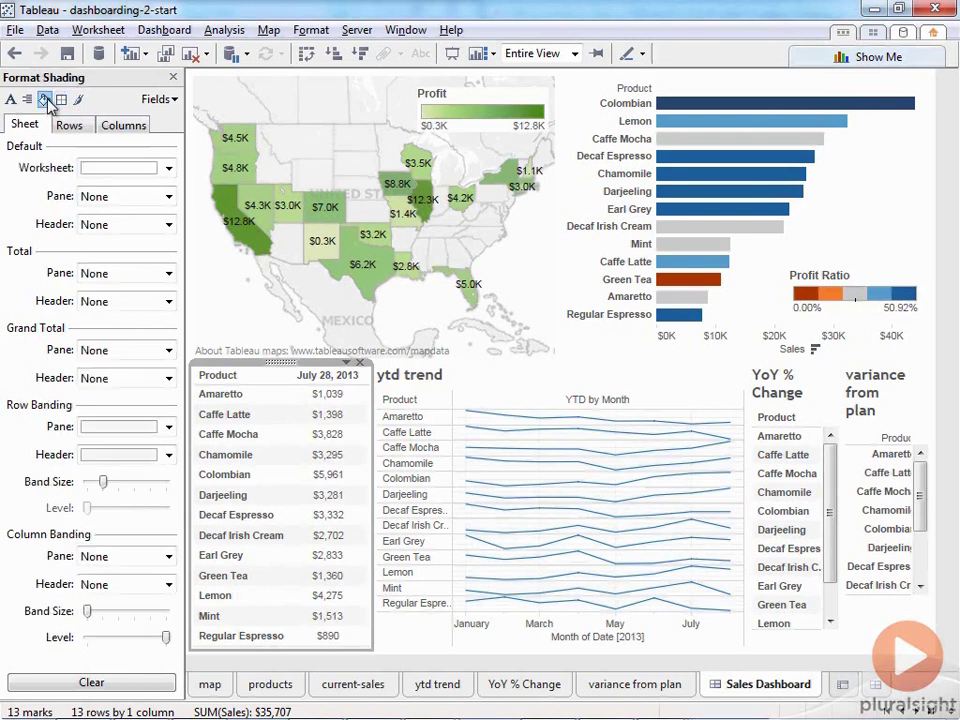
click(118, 427)
click(110, 443)
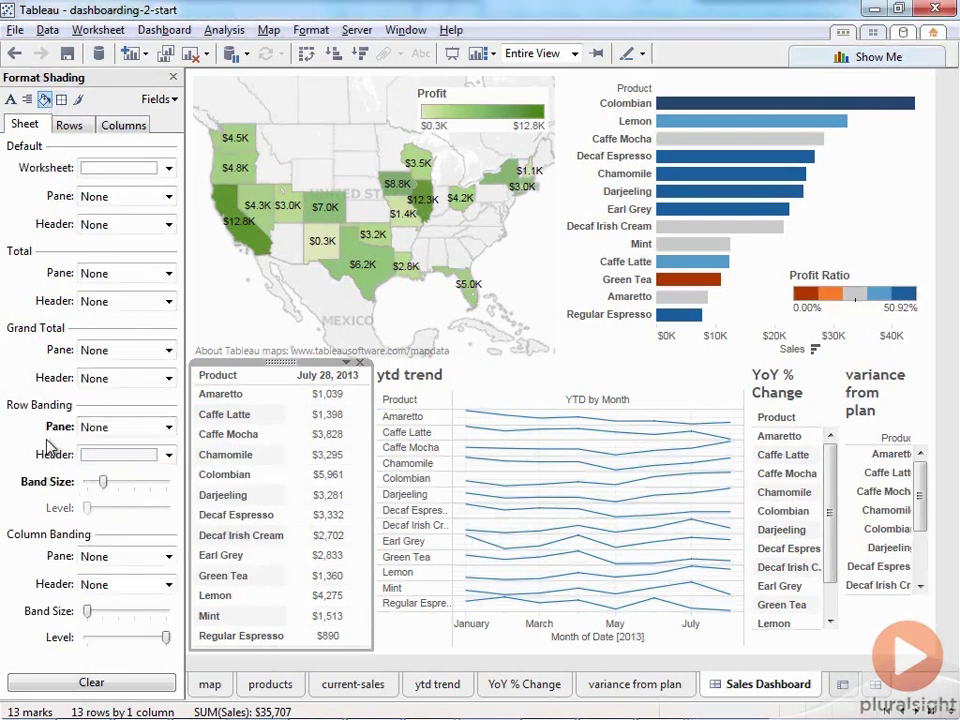
click(104, 460)
click(112, 472)
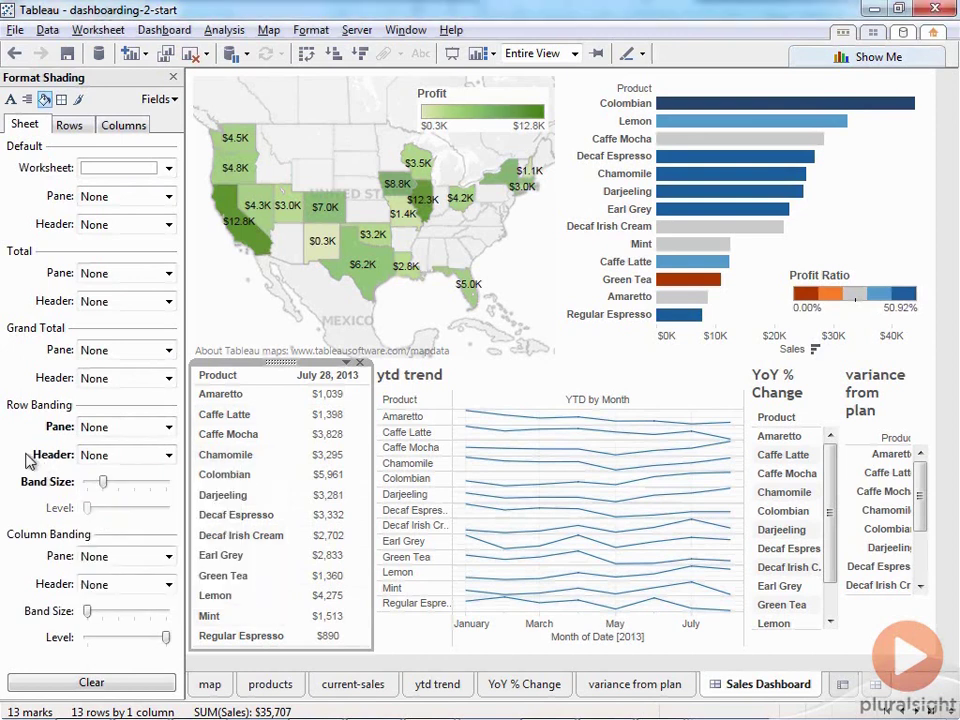
click(174, 77)
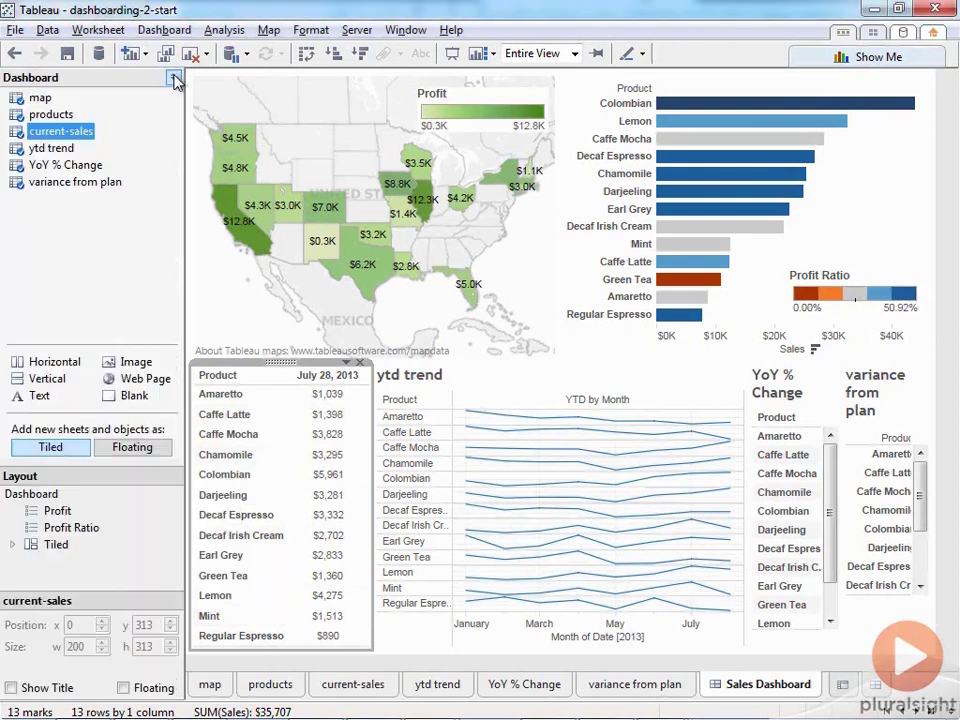
Step: Hide the ytd trend sheet's title on the dashboard
click(72, 320)
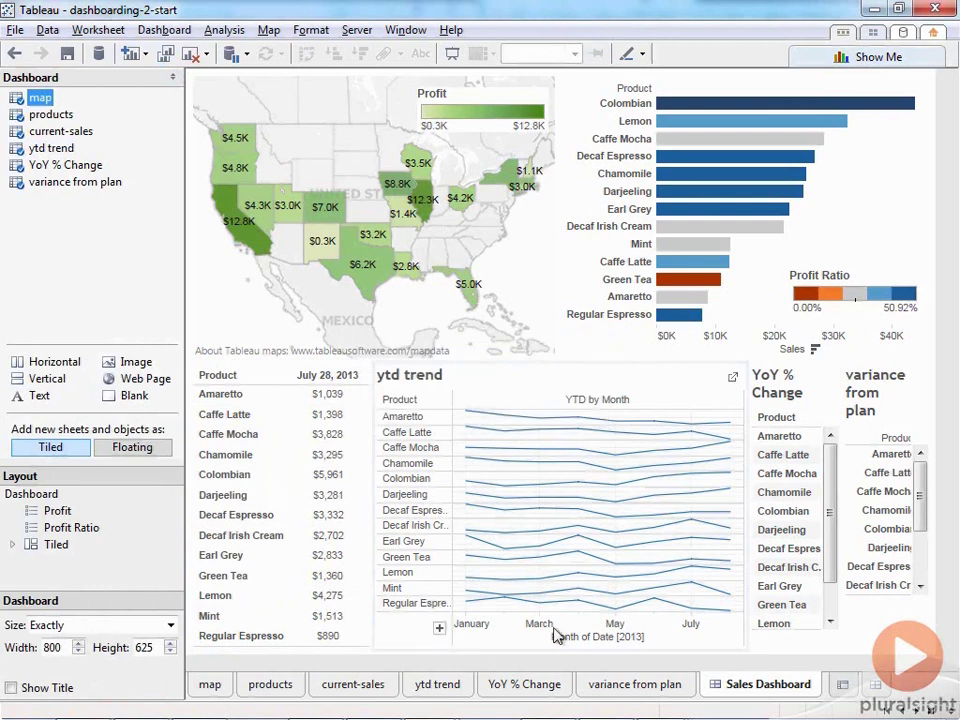
mouse_move(445, 402)
right_click(420, 385)
click(462, 429)
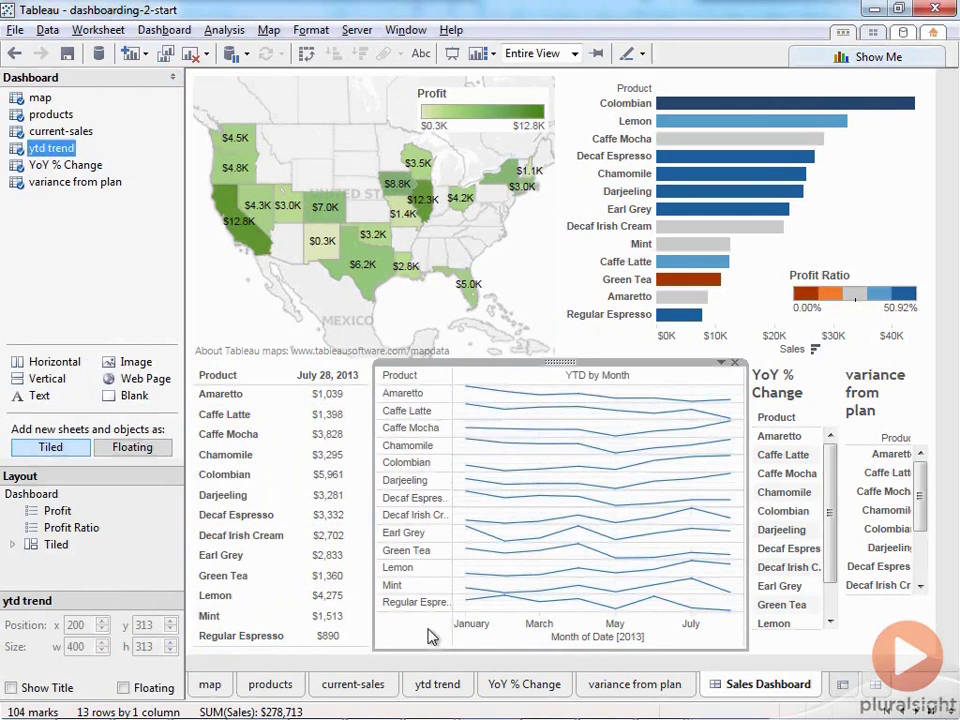
Step: Hide the ytd trend date axis header and bring up the sparkline sheet's Format pane
right_click(499, 628)
click(514, 527)
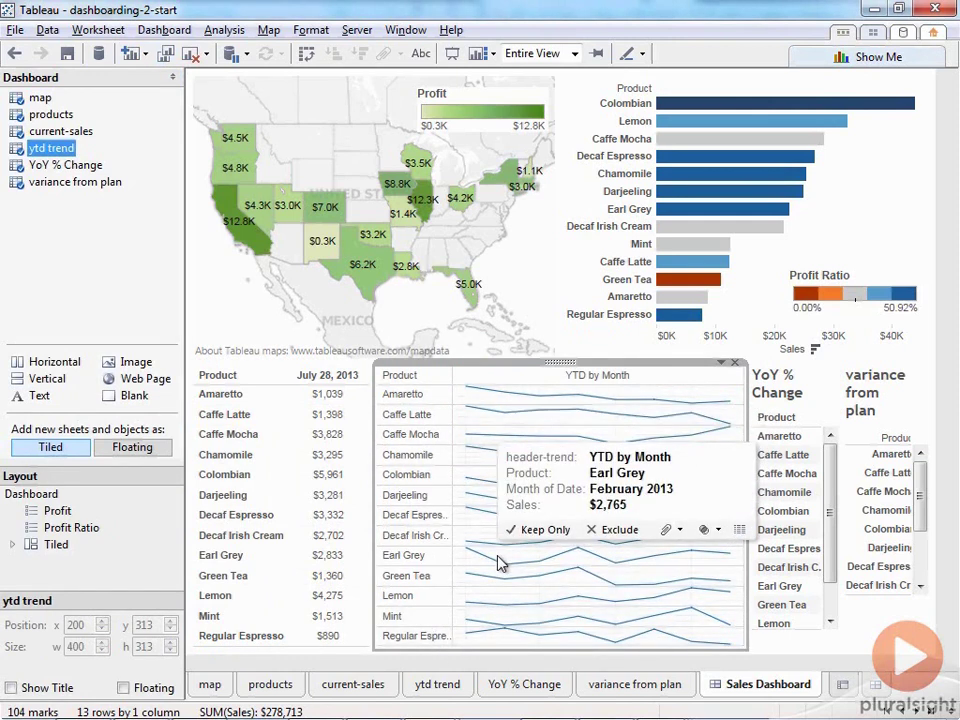
right_click(500, 563)
mouse_move(570, 393)
click(550, 320)
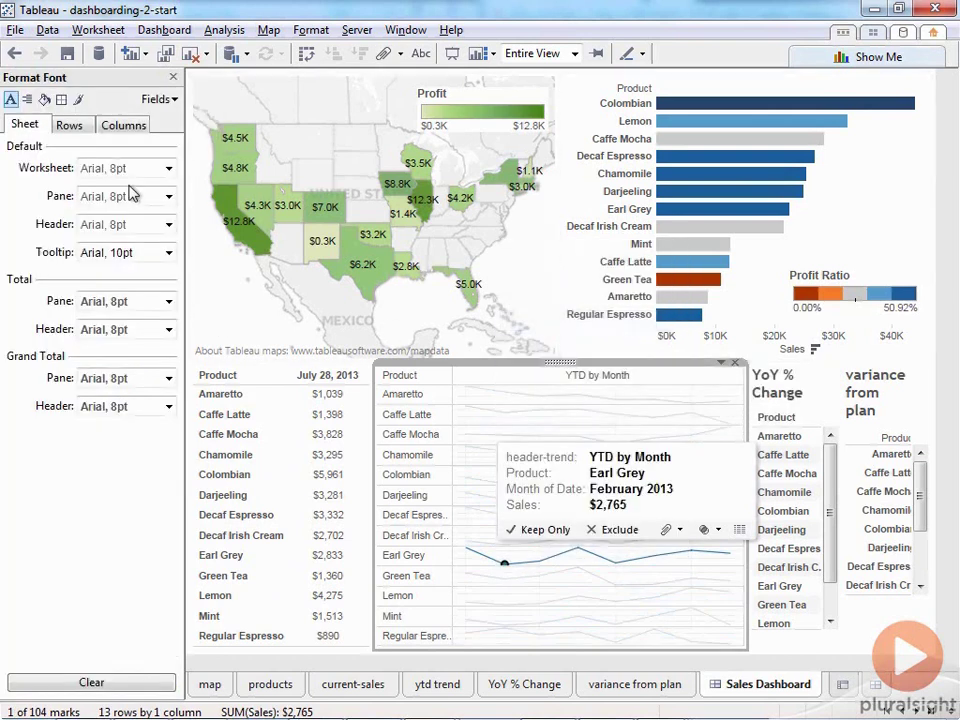
Step: Drop the sparklines' row divider level to minimum and set their column dividers to None
click(61, 99)
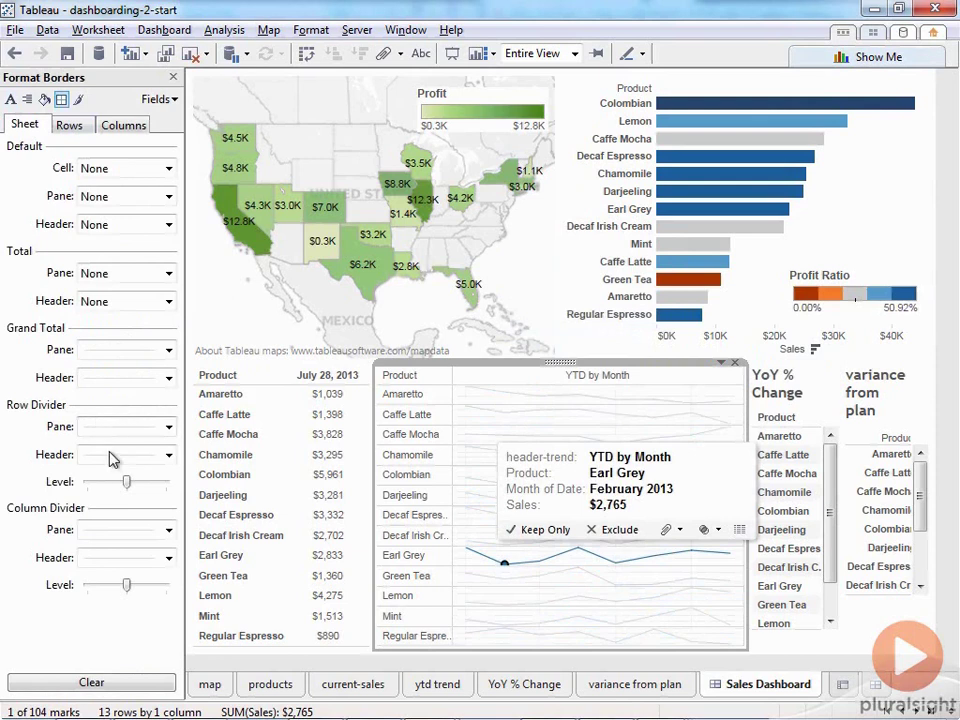
drag(126, 481, 87, 481)
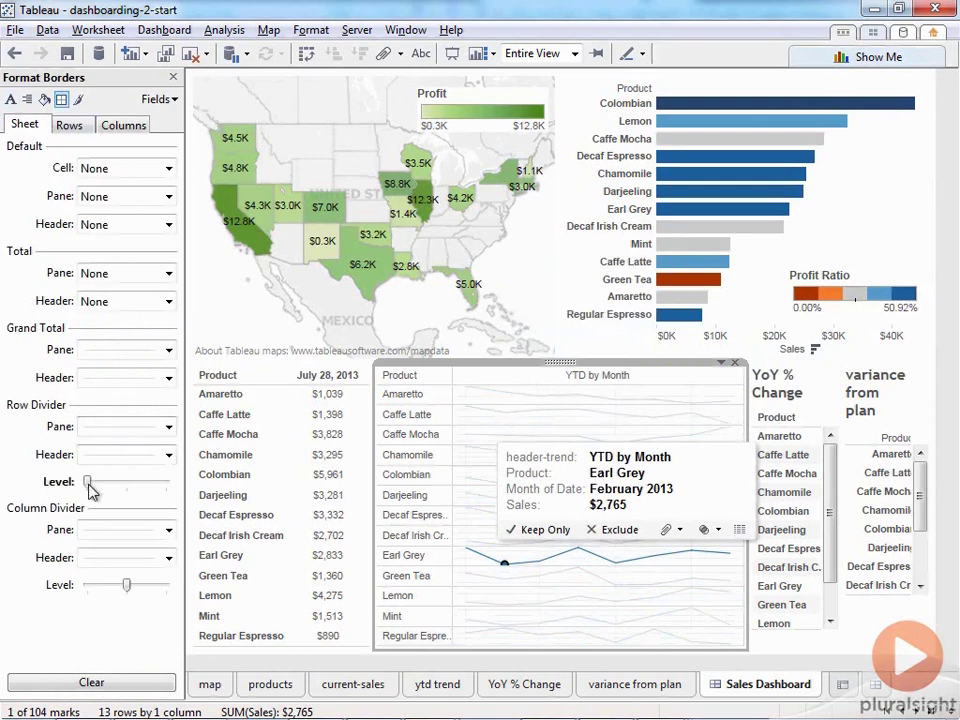
click(126, 530)
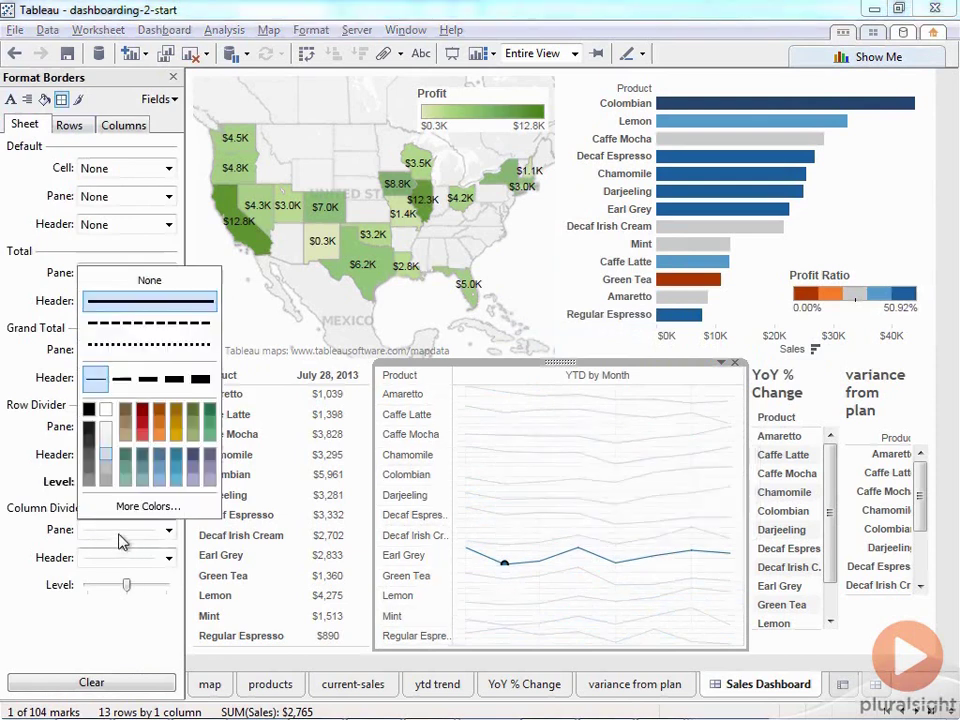
click(168, 280)
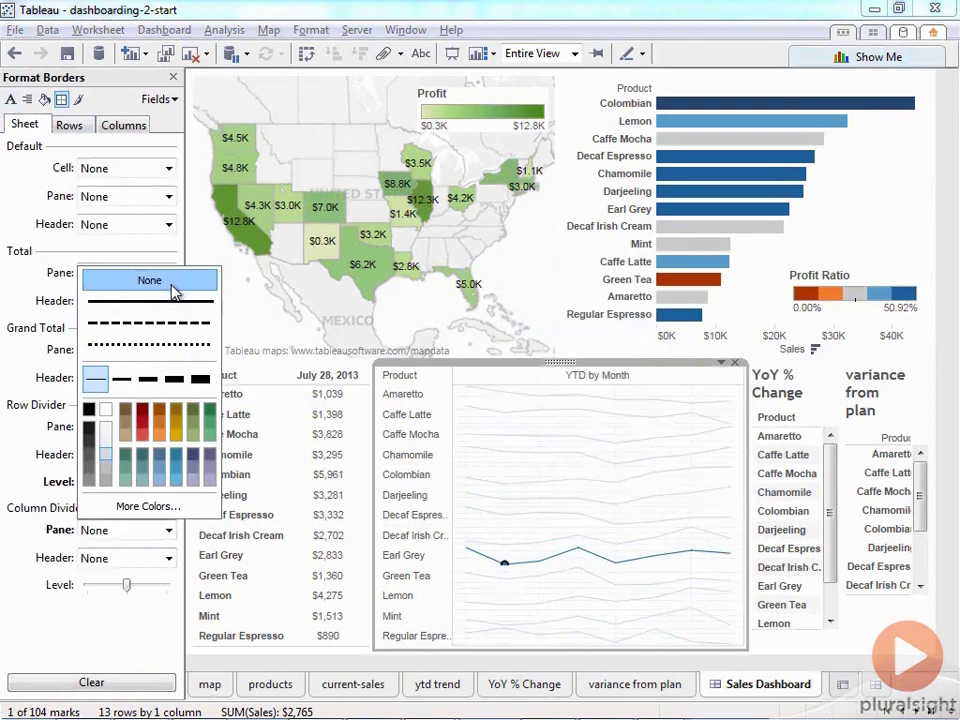
click(22, 287)
click(488, 562)
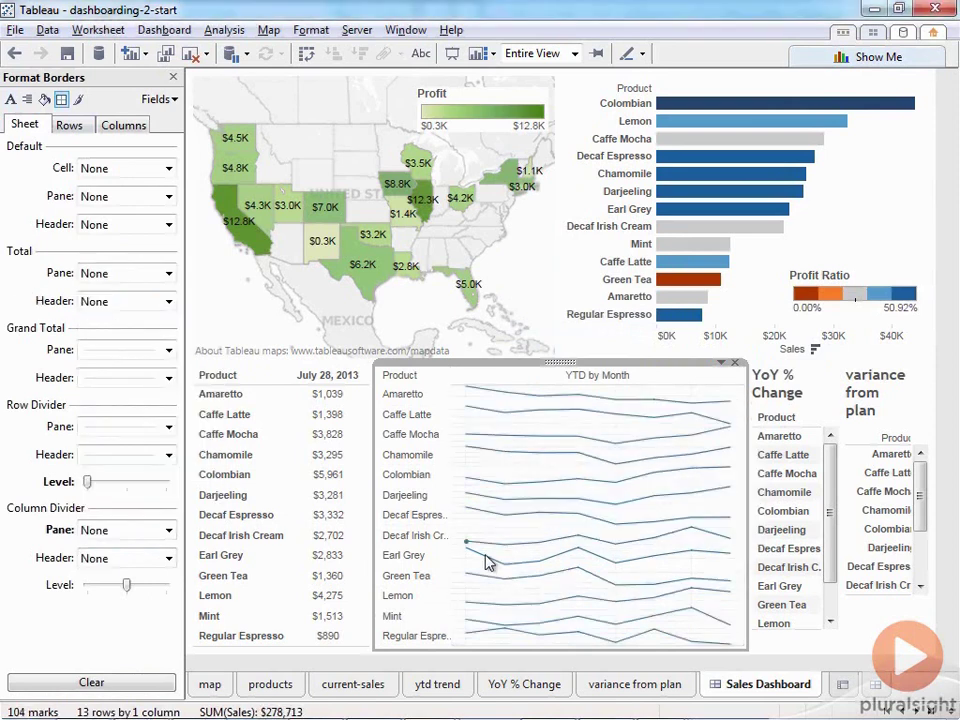
Step: Set the sparklines' grid lines and zero lines to None
click(78, 99)
click(128, 168)
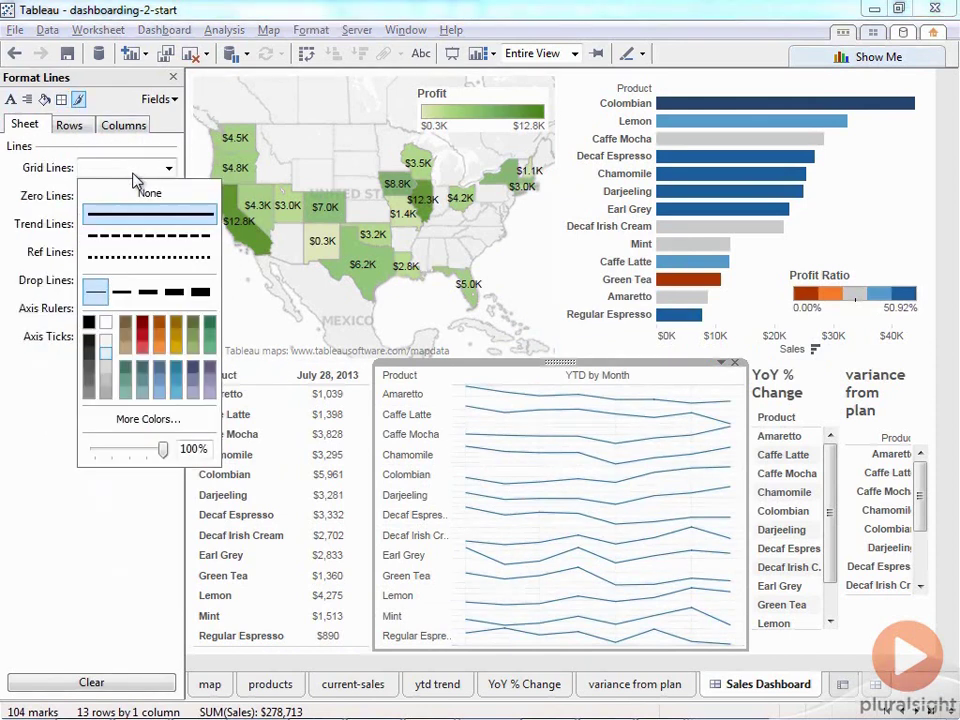
click(149, 193)
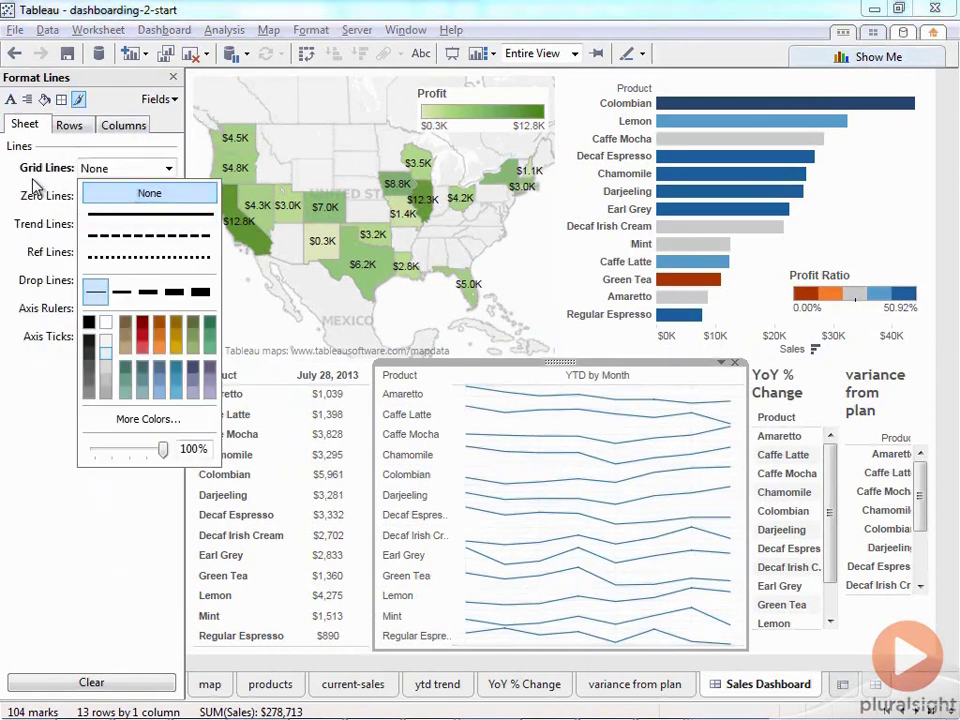
click(125, 196)
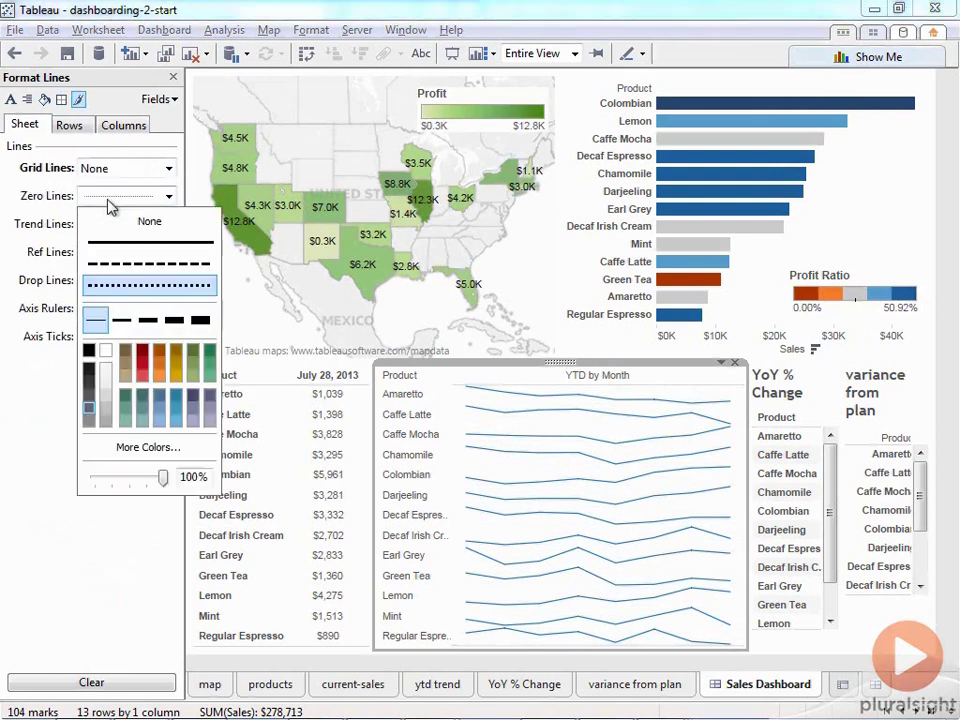
click(122, 222)
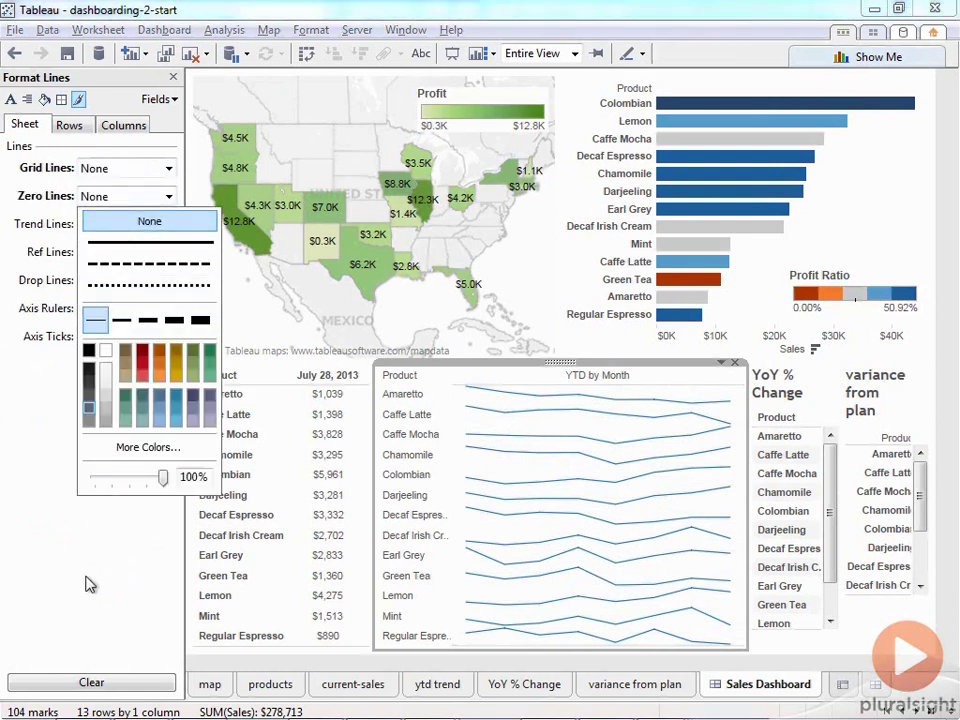
click(172, 76)
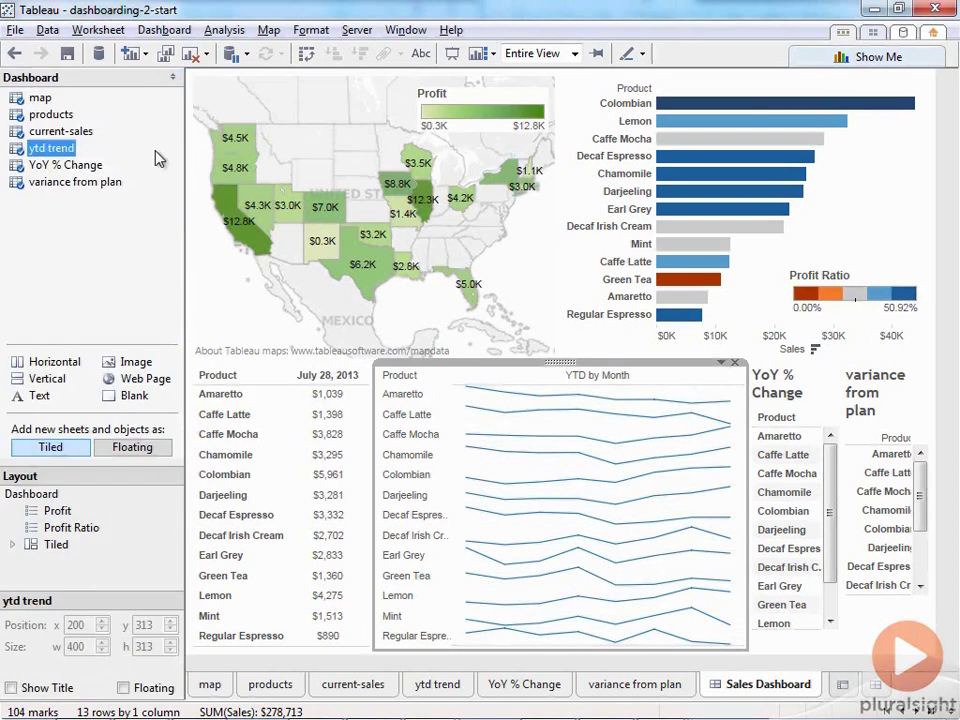
click(135, 240)
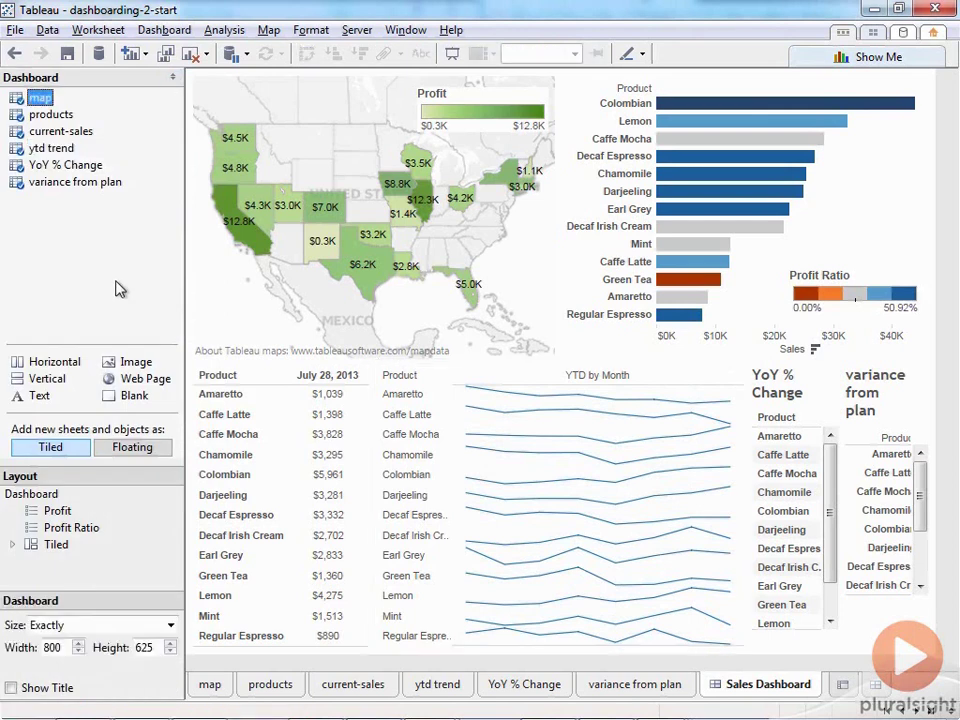
Step: Hide the sparklines' product header column and narrow the sheet to give YoY more room
right_click(404, 515)
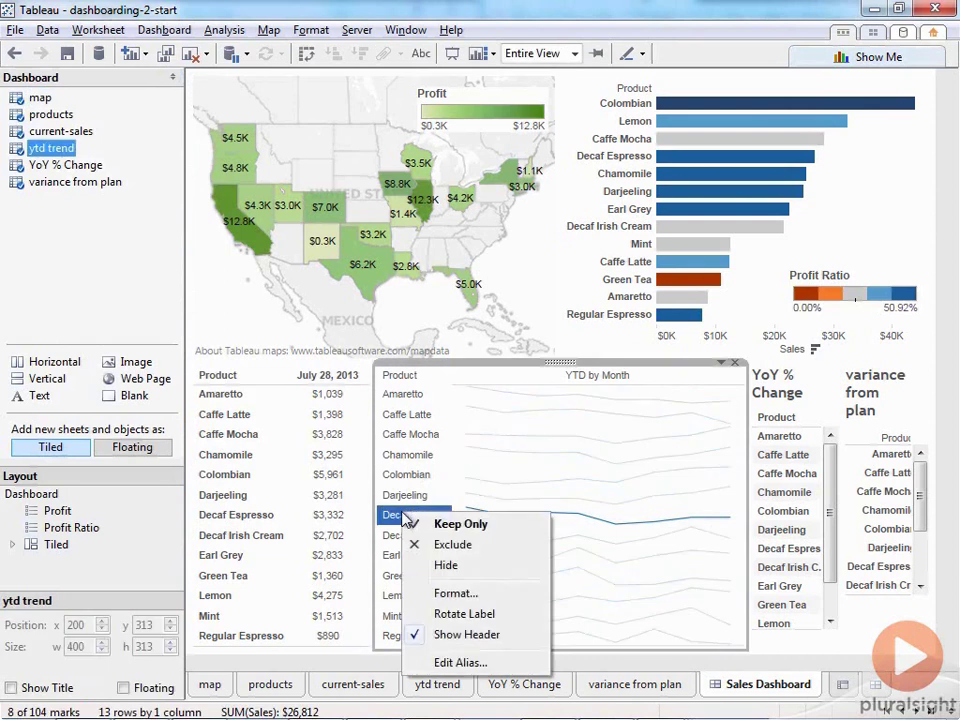
click(446, 634)
click(21, 282)
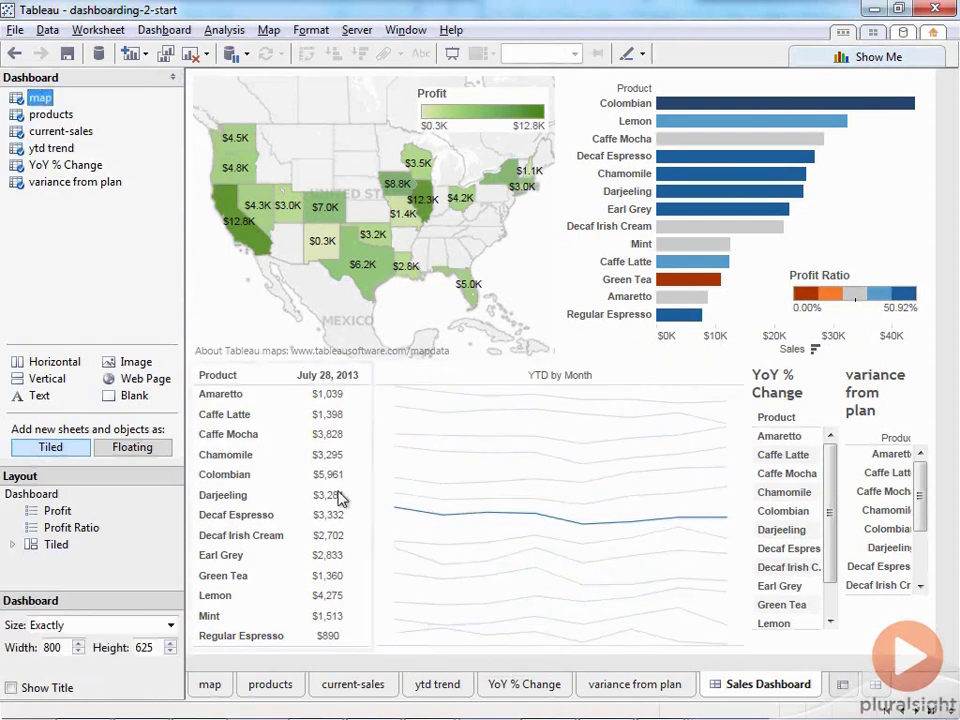
click(405, 518)
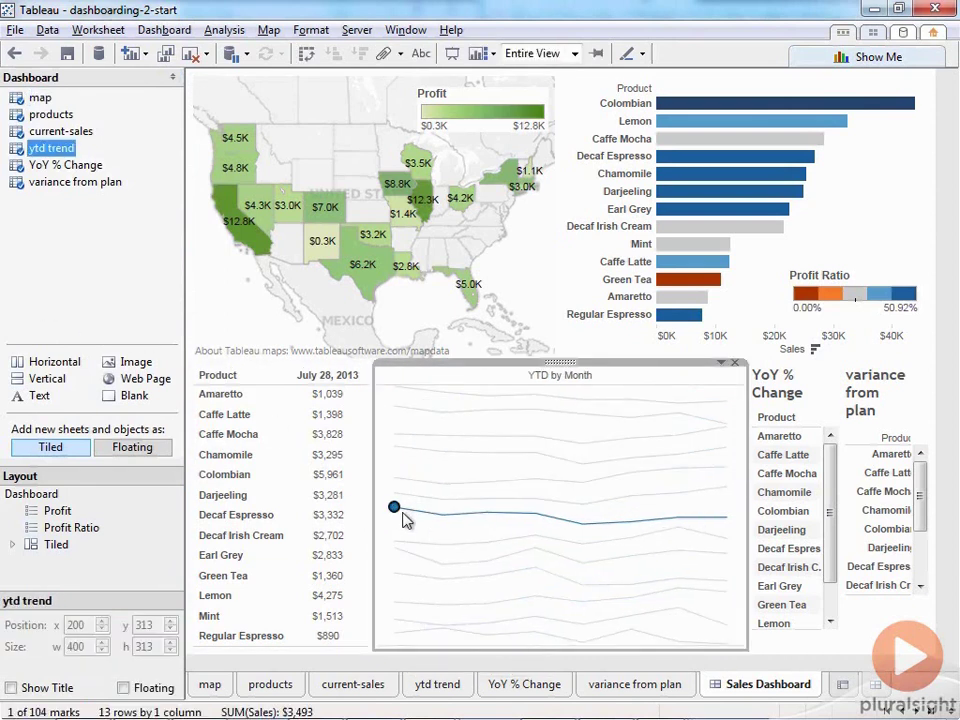
click(404, 516)
click(52, 299)
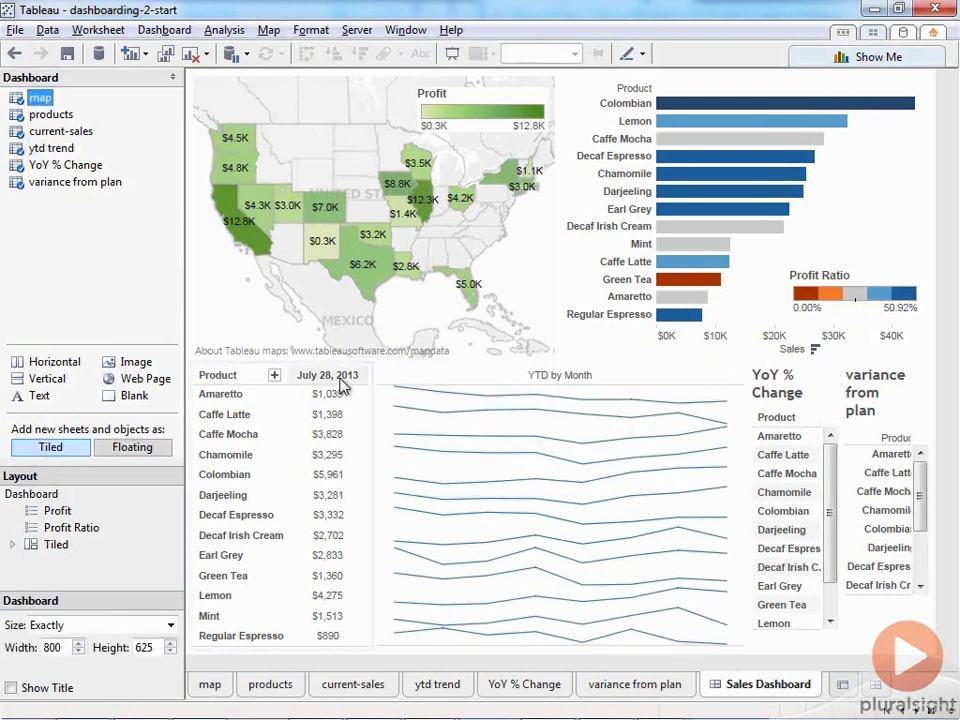
drag(749, 483, 638, 483)
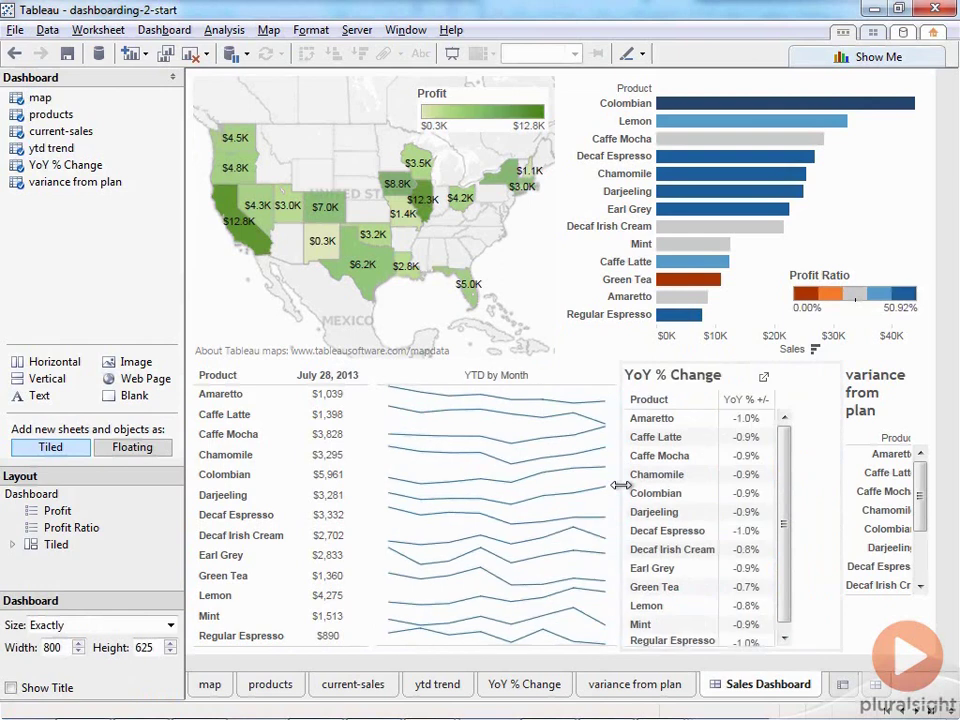
Step: Hide the YoY % Change title and fit the table to Entire View
right_click(662, 380)
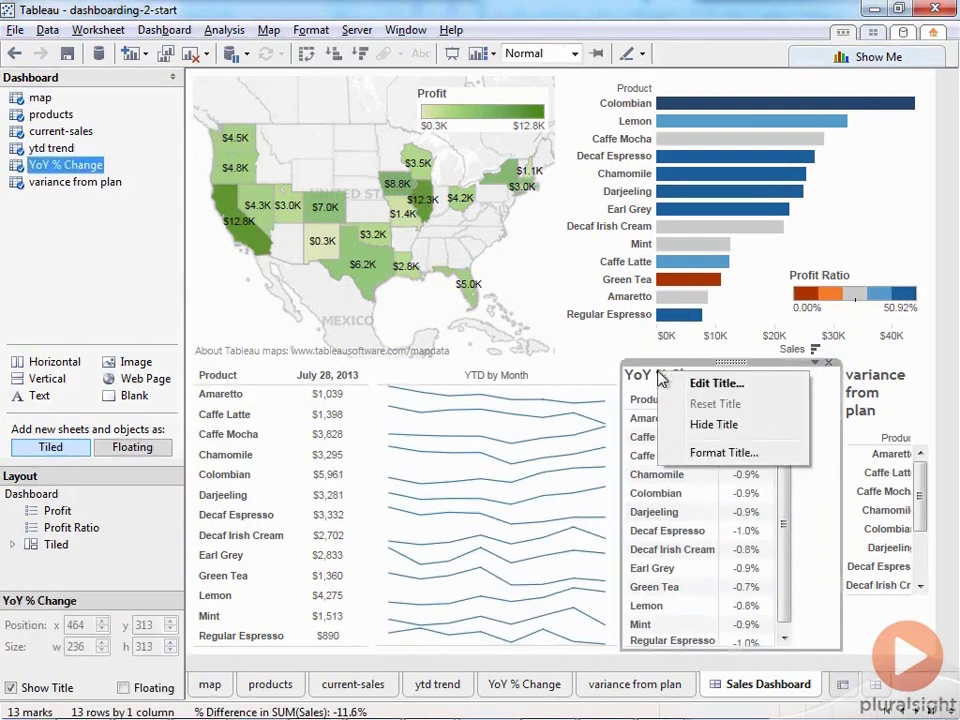
click(720, 424)
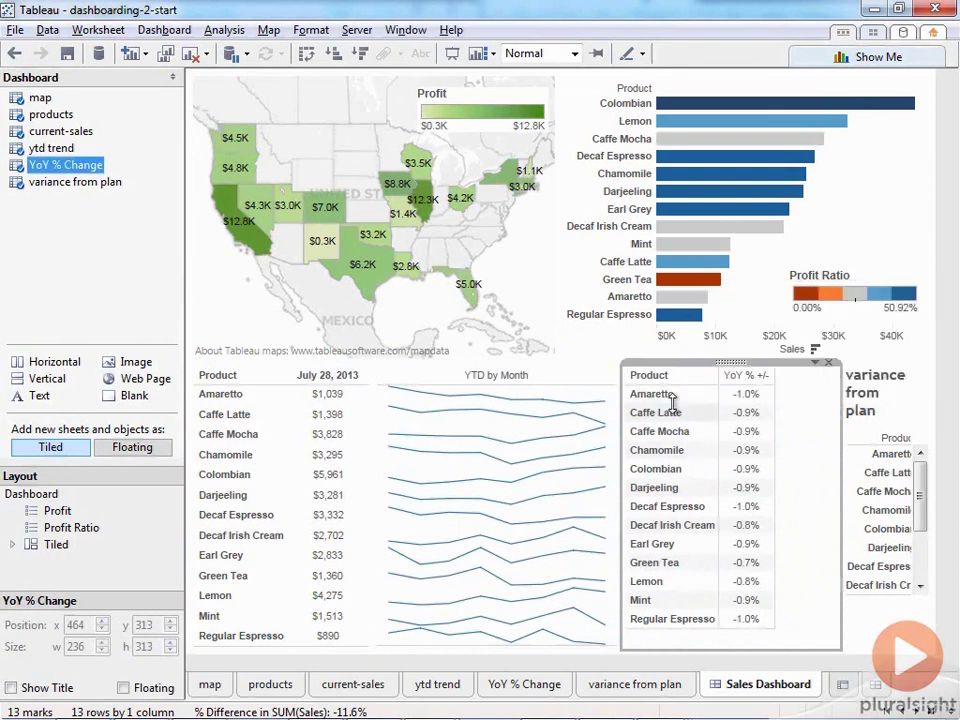
click(760, 415)
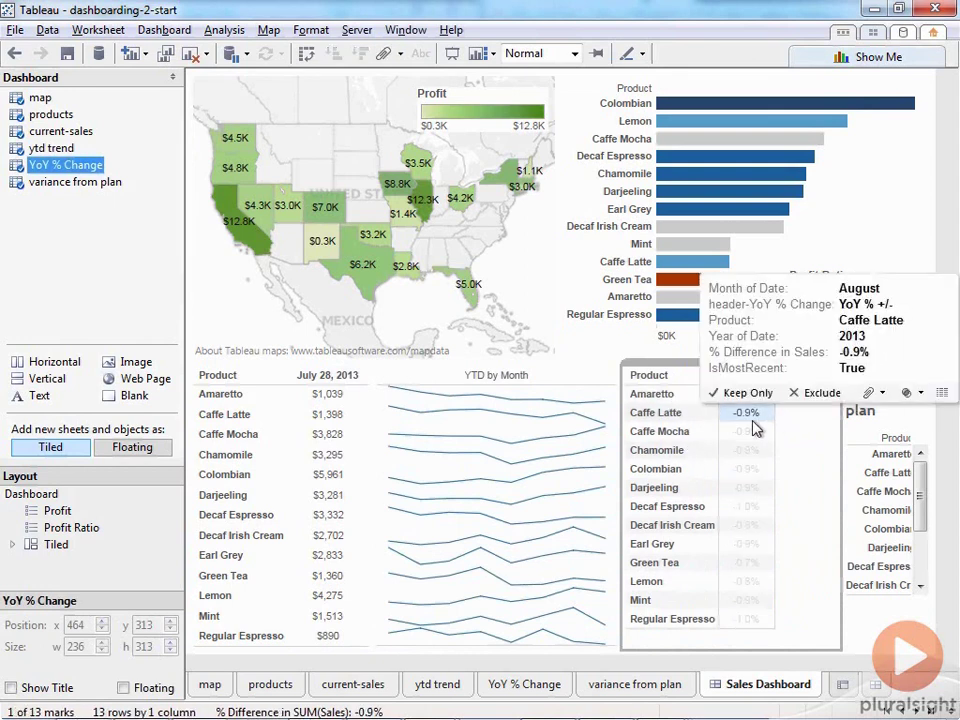
click(754, 422)
click(574, 53)
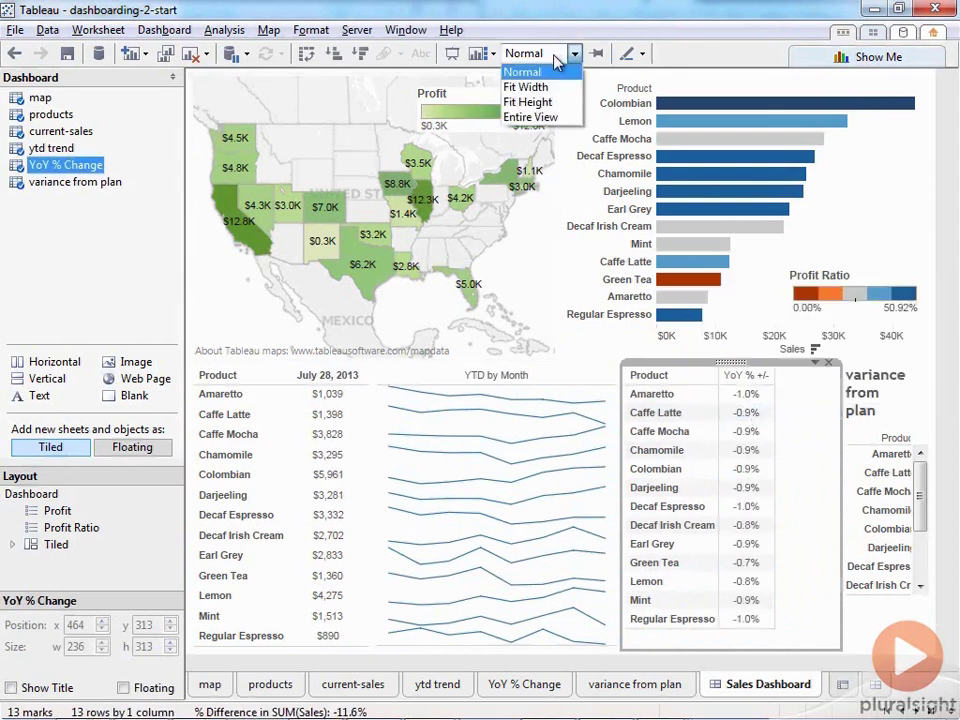
click(540, 117)
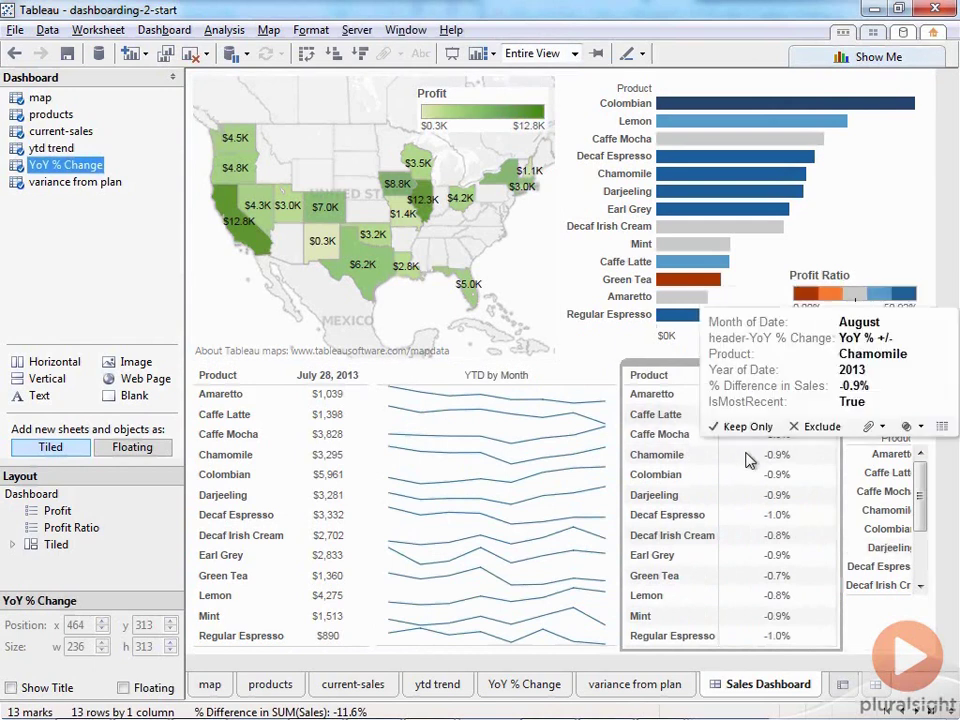
Step: Remove row banding from the YoY % Change pane and headers
right_click(748, 460)
click(795, 258)
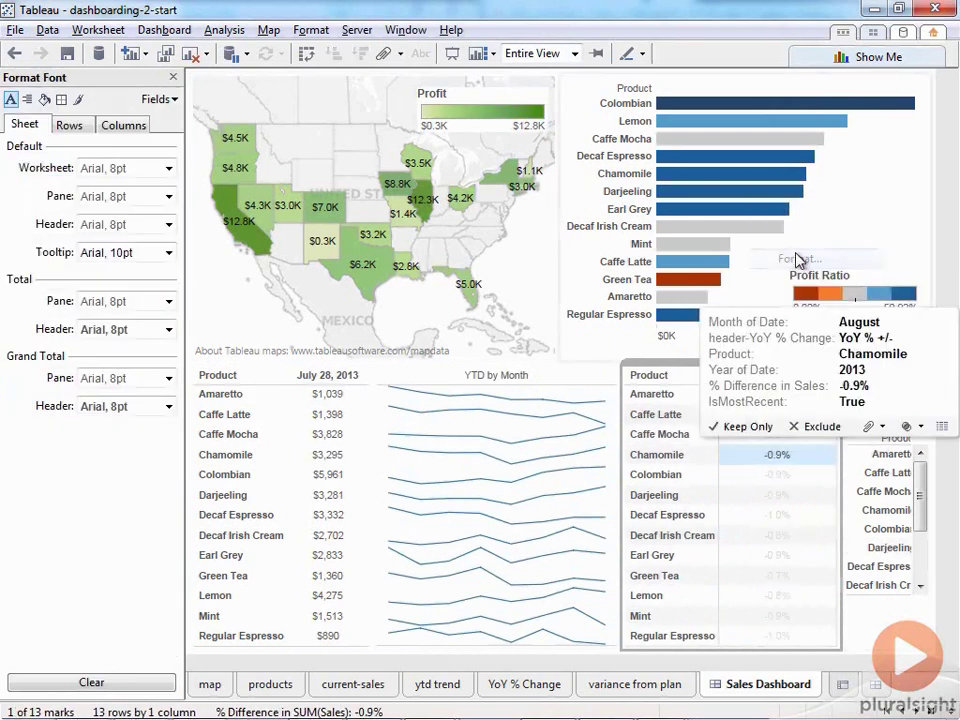
click(44, 99)
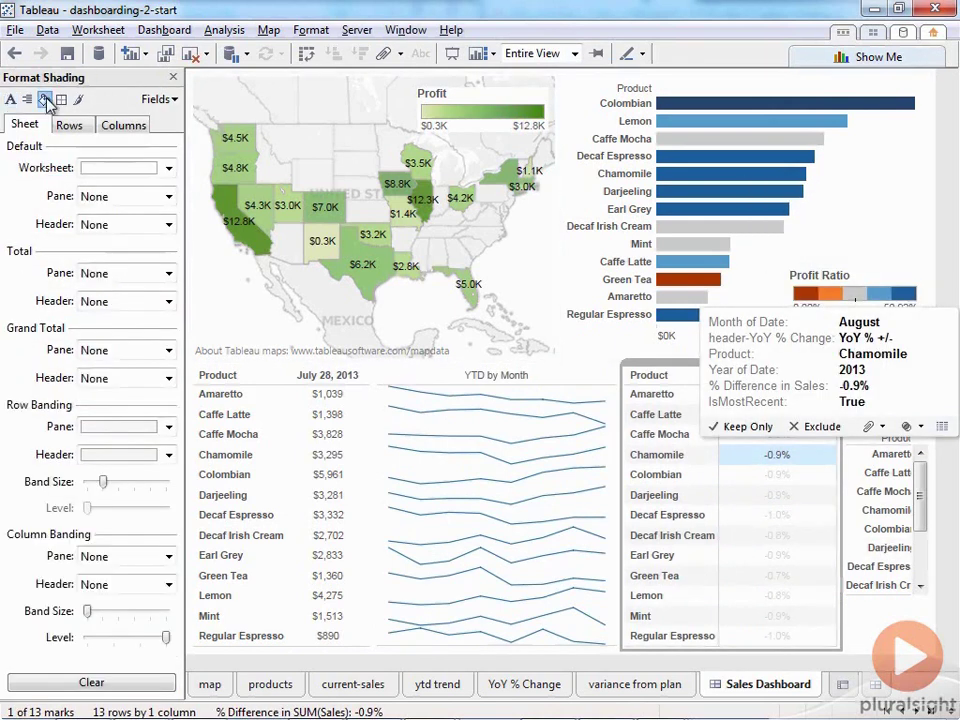
click(110, 430)
click(150, 388)
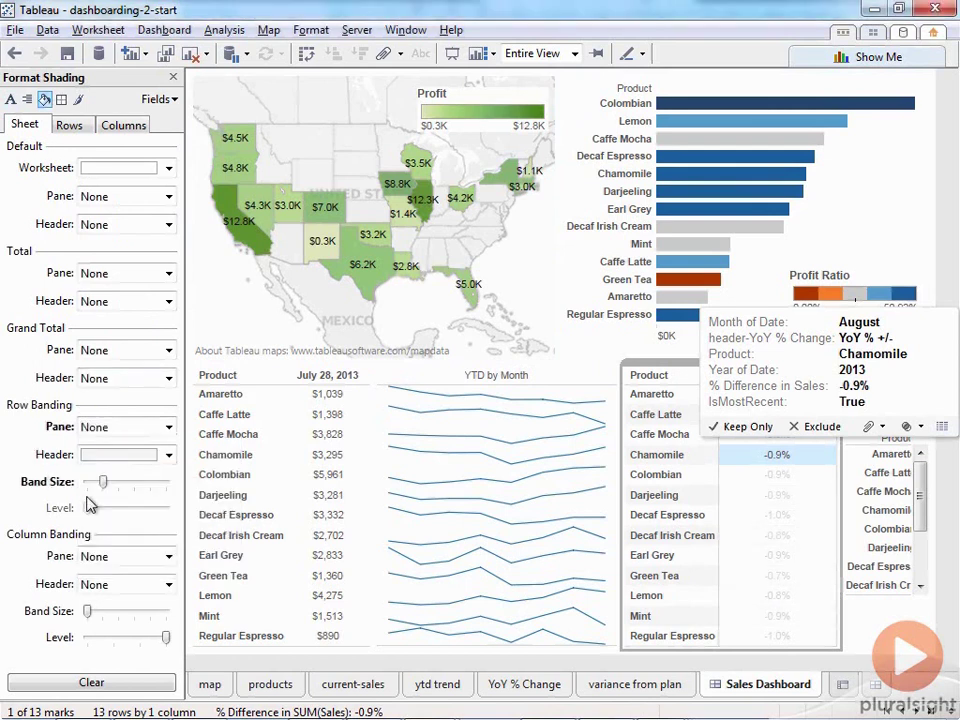
click(112, 454)
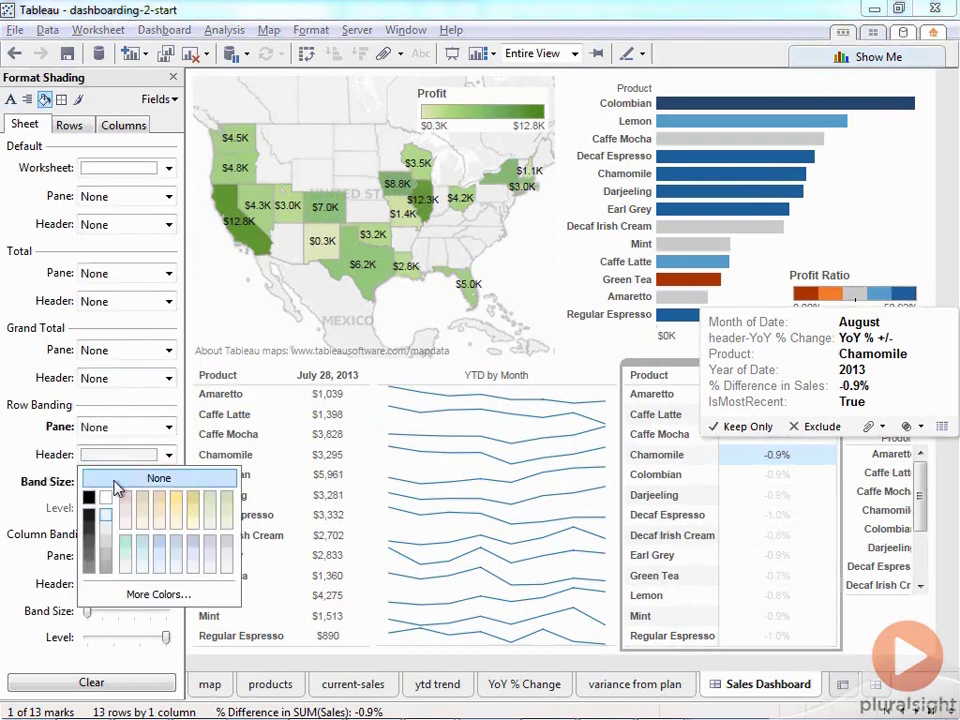
click(152, 479)
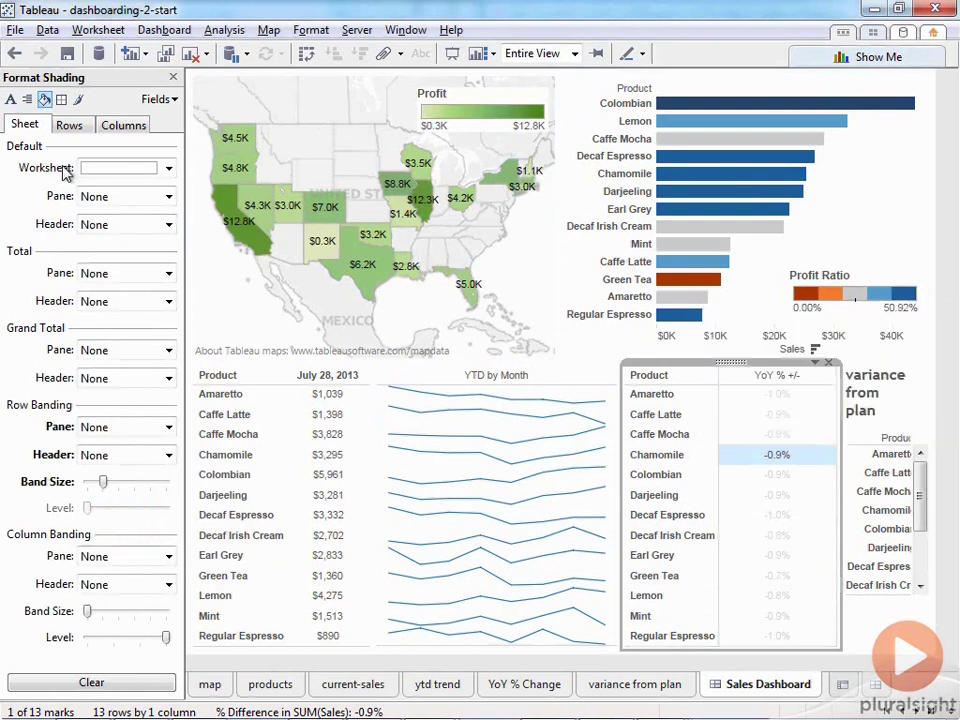
Step: Remove YoY column dividers, hide its product row headers, and narrow the column
click(61, 99)
click(108, 538)
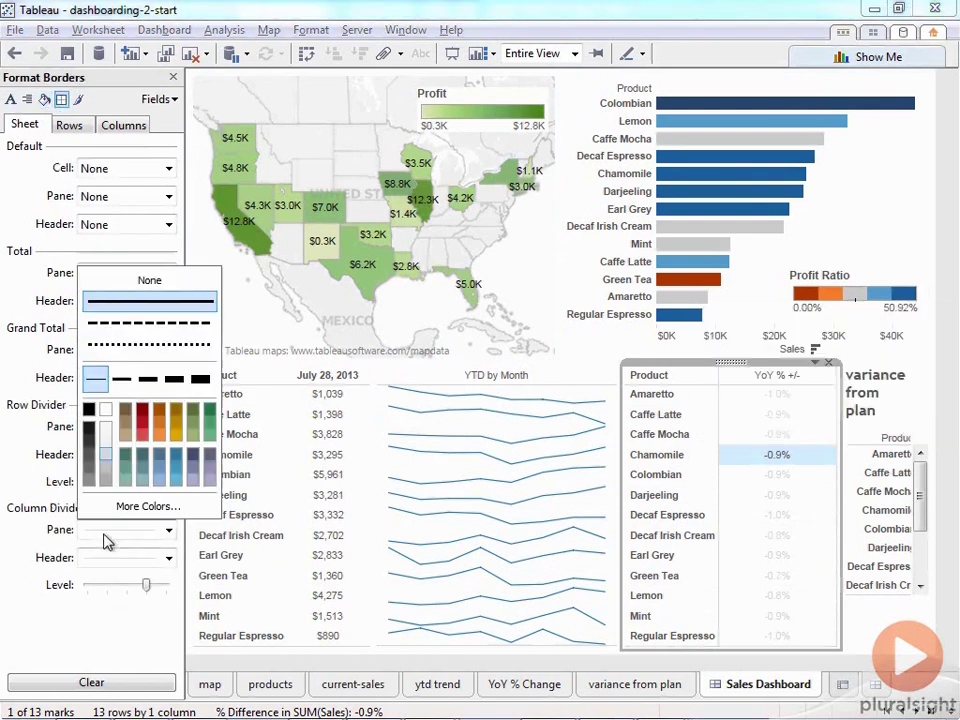
click(148, 280)
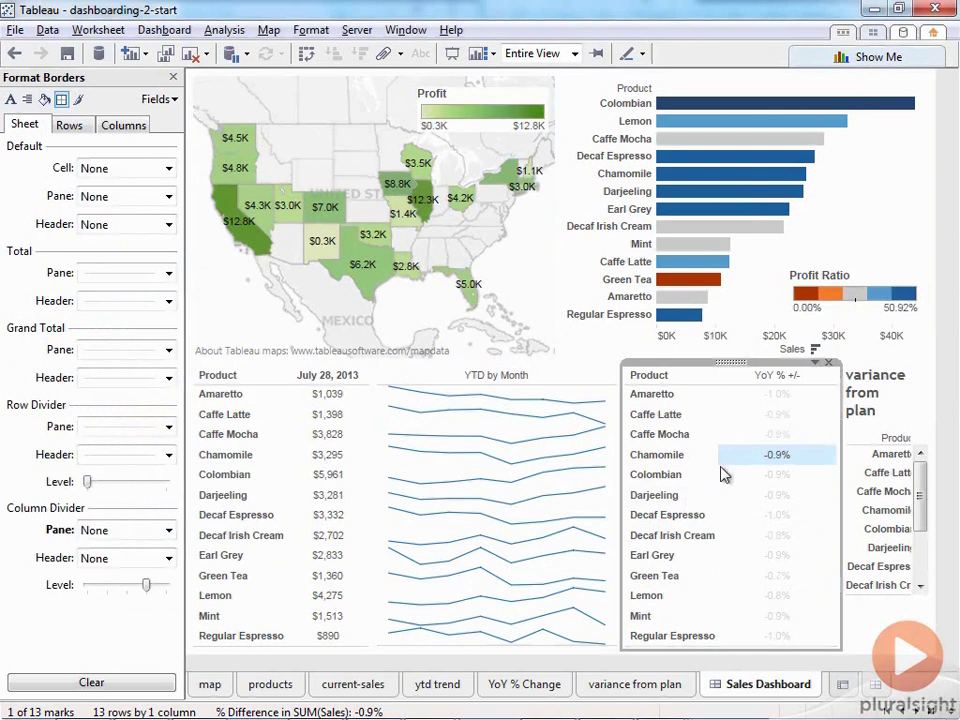
right_click(640, 456)
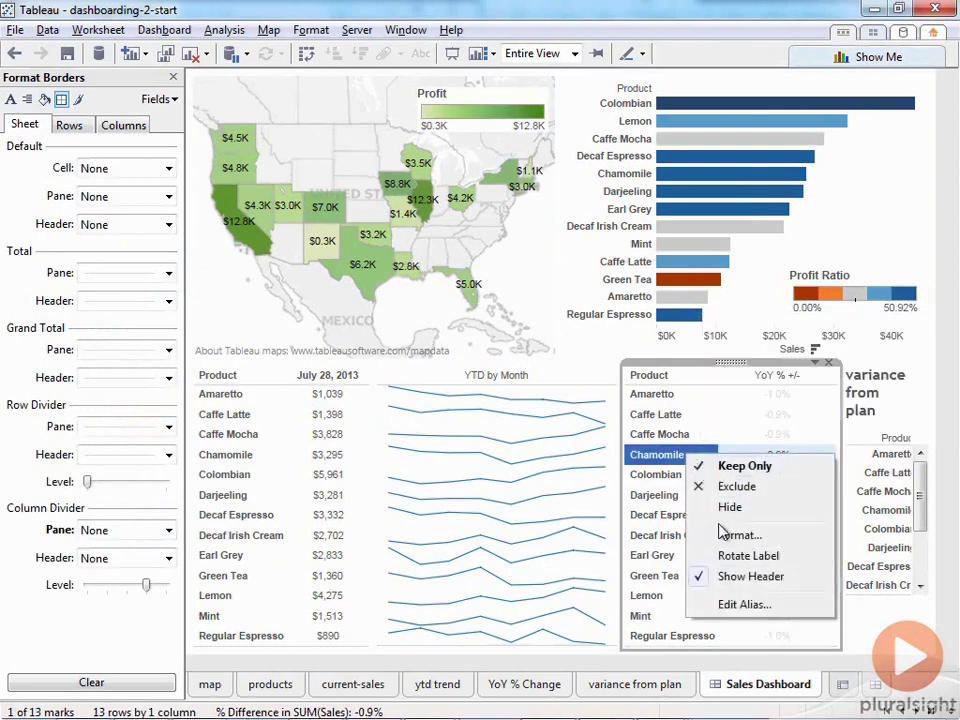
click(731, 573)
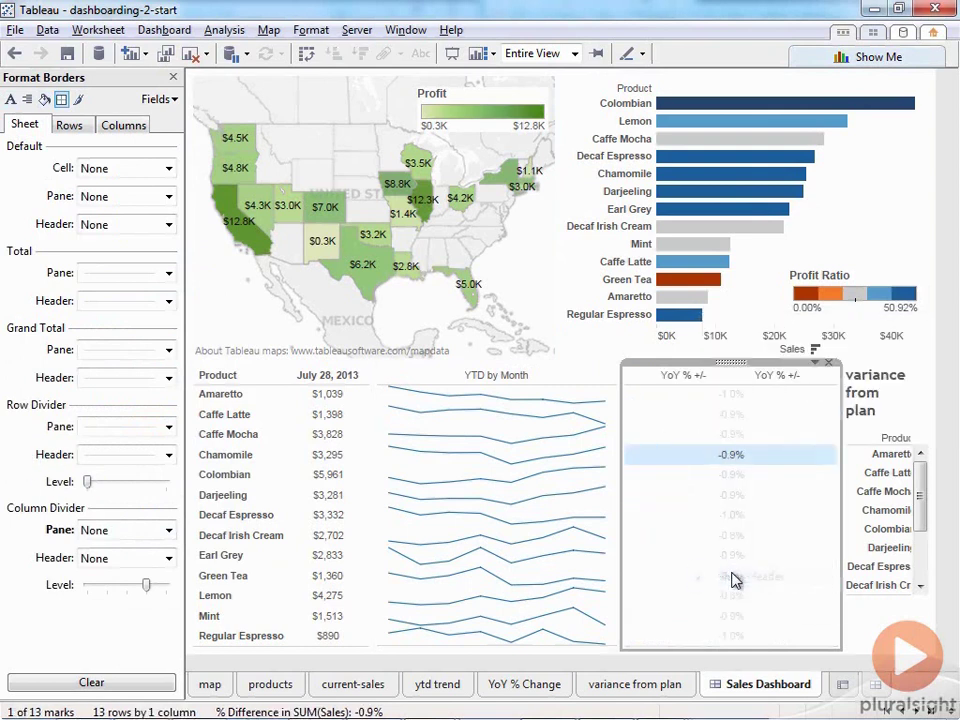
drag(842, 450, 690, 426)
click(652, 454)
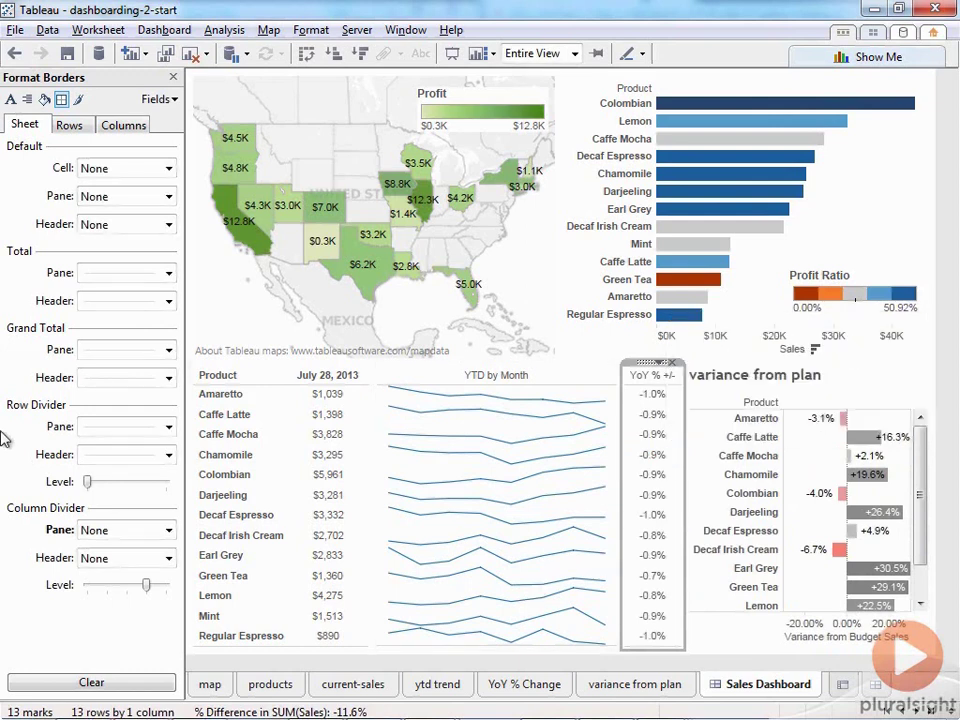
Step: Hide the variance chart's title and axis header
click(173, 77)
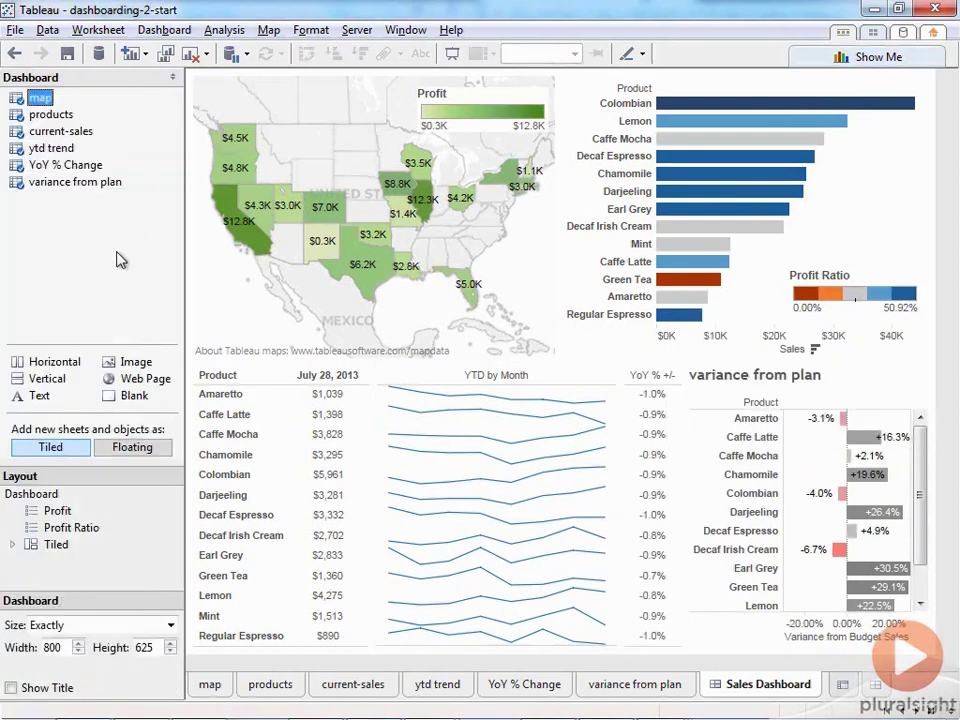
right_click(763, 380)
click(800, 432)
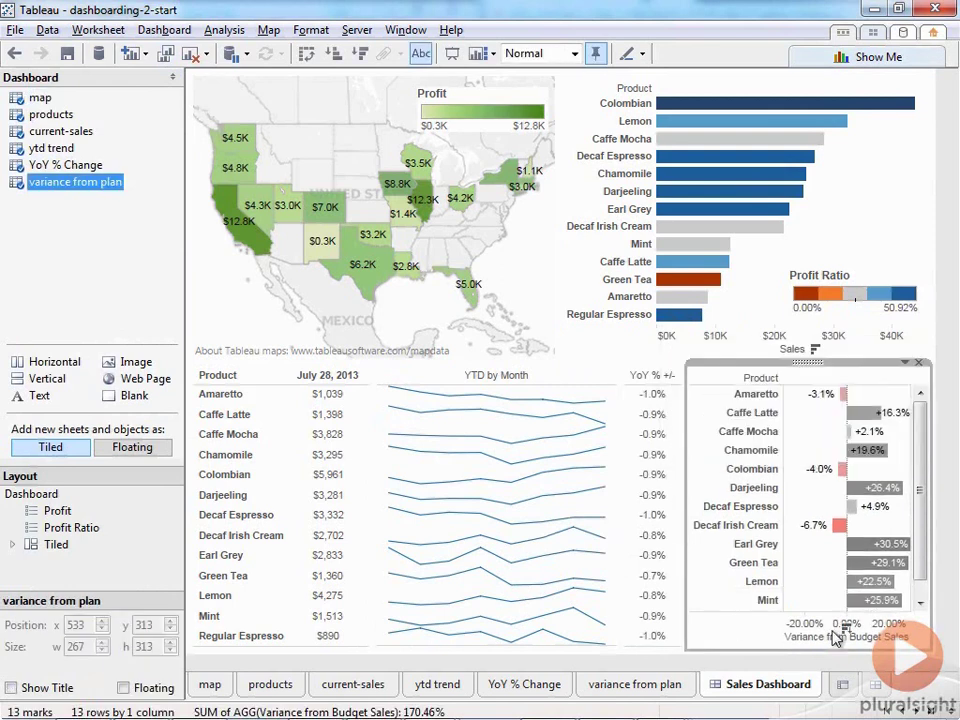
right_click(789, 646)
click(805, 583)
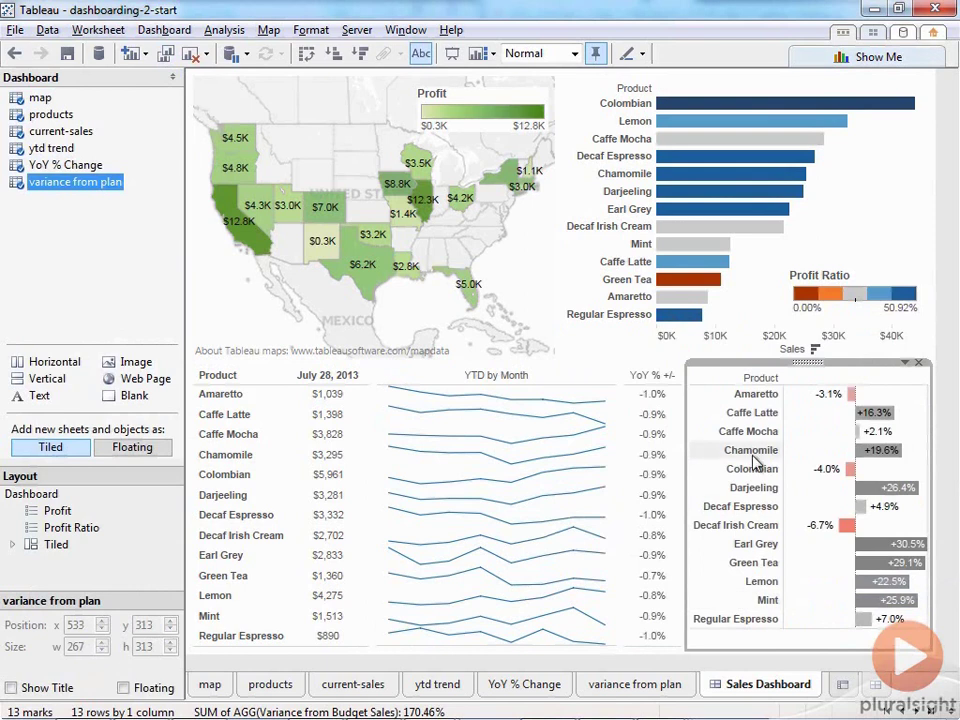
Step: Set the variance chart's column dividers to None and hide its Product names
right_click(792, 427)
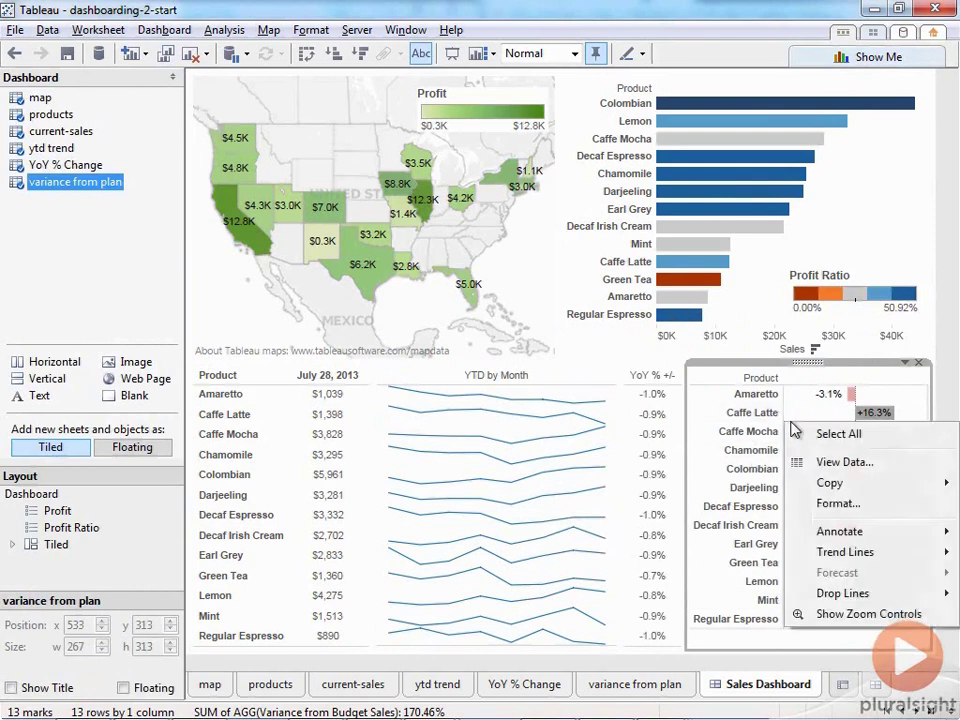
click(838, 503)
click(61, 99)
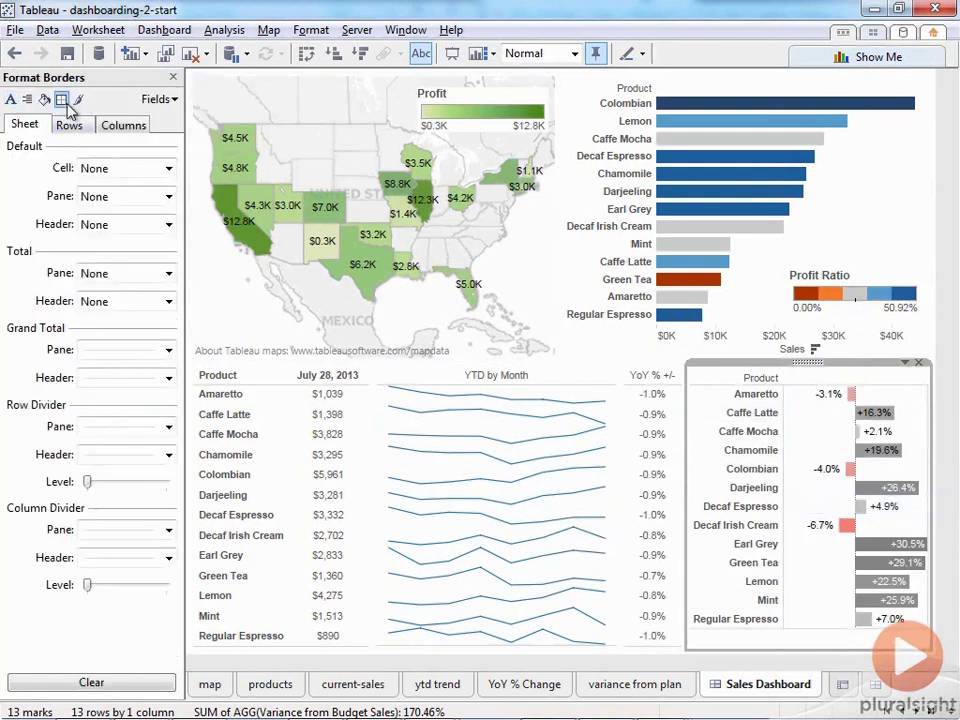
click(118, 530)
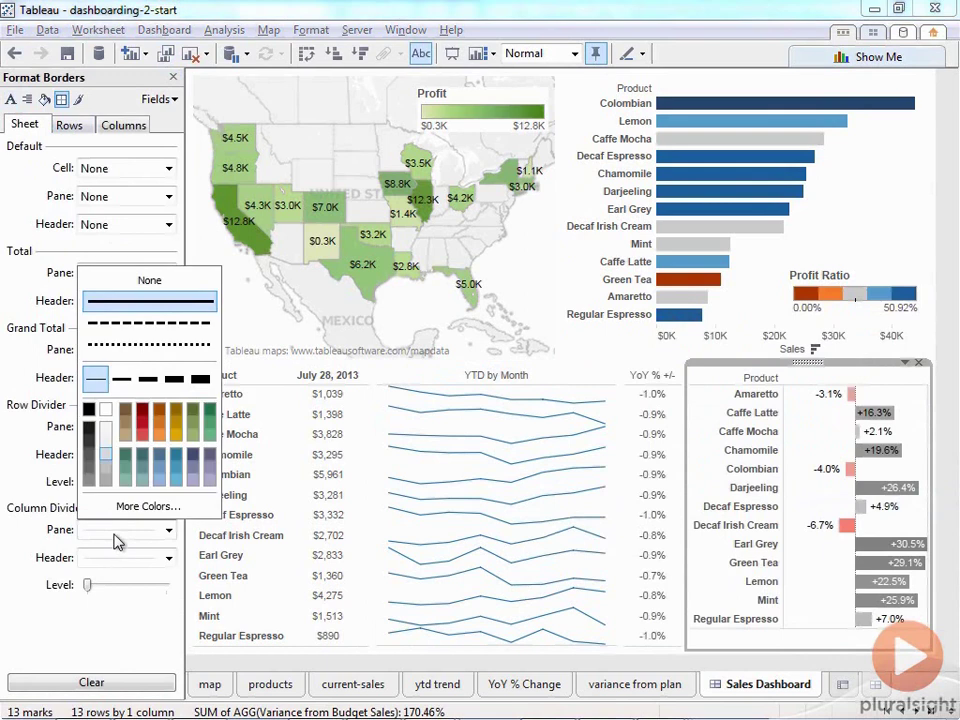
click(160, 282)
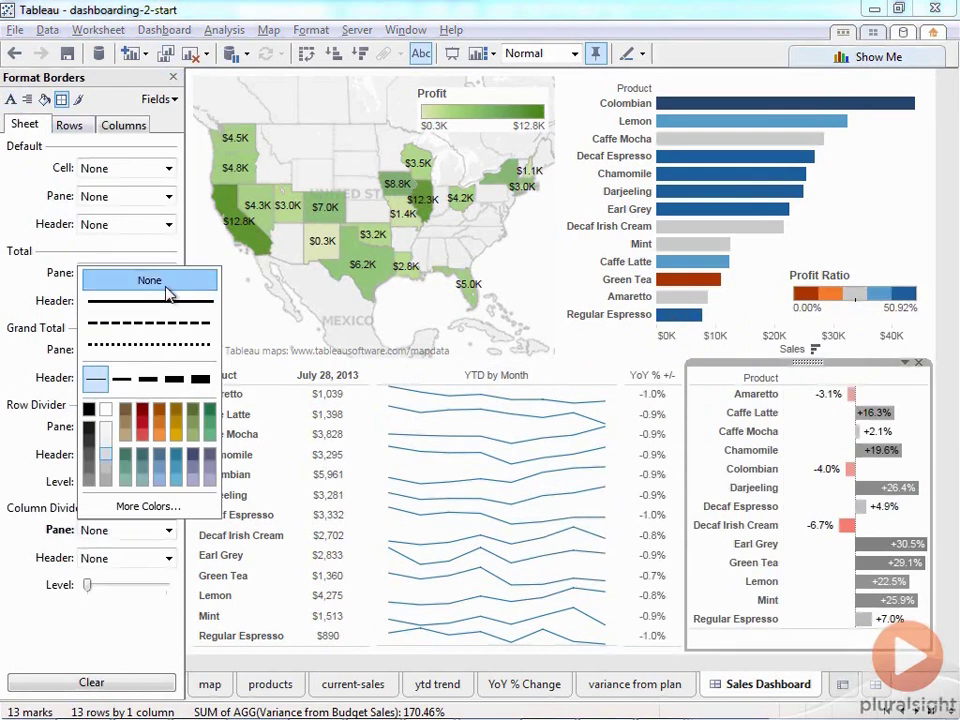
right_click(735, 430)
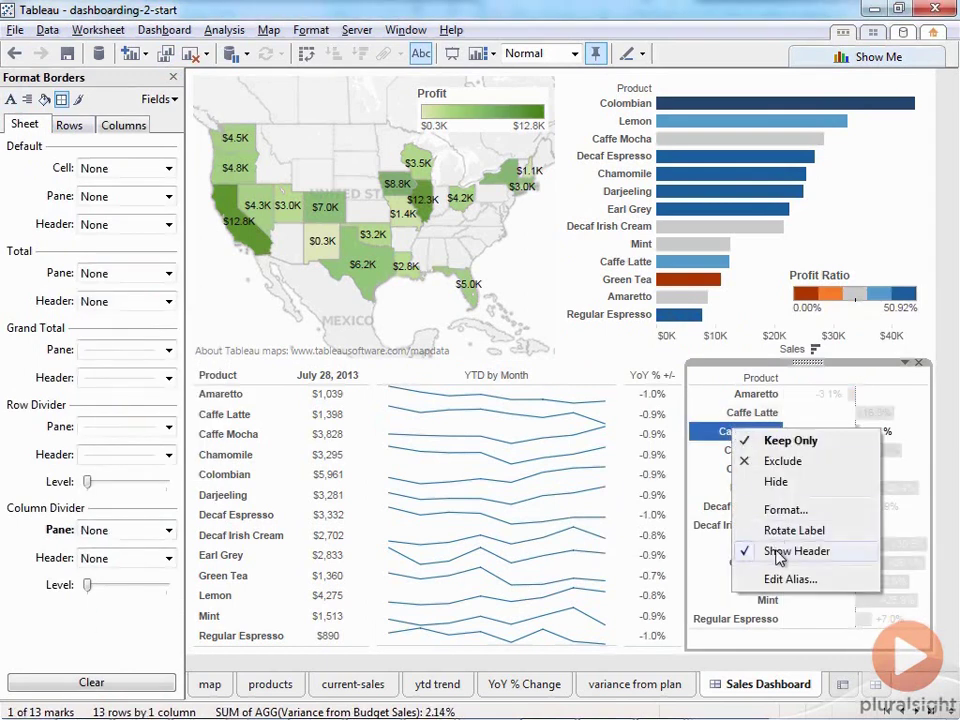
click(836, 553)
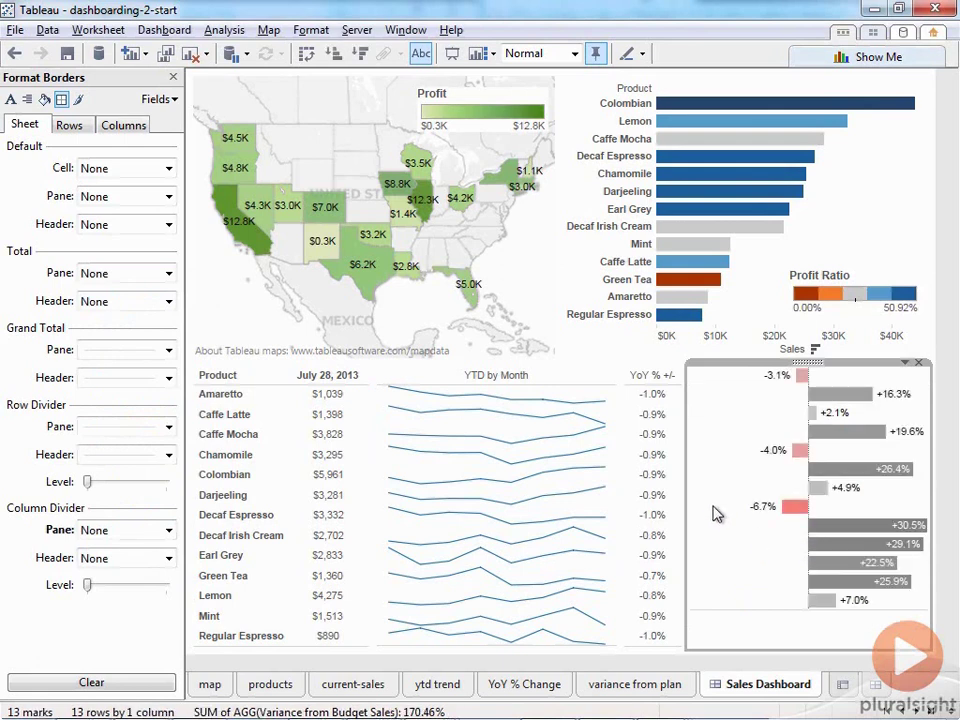
Step: Add header-Variance as a column header on the variance worksheet and hide its field labels
click(905, 362)
click(867, 379)
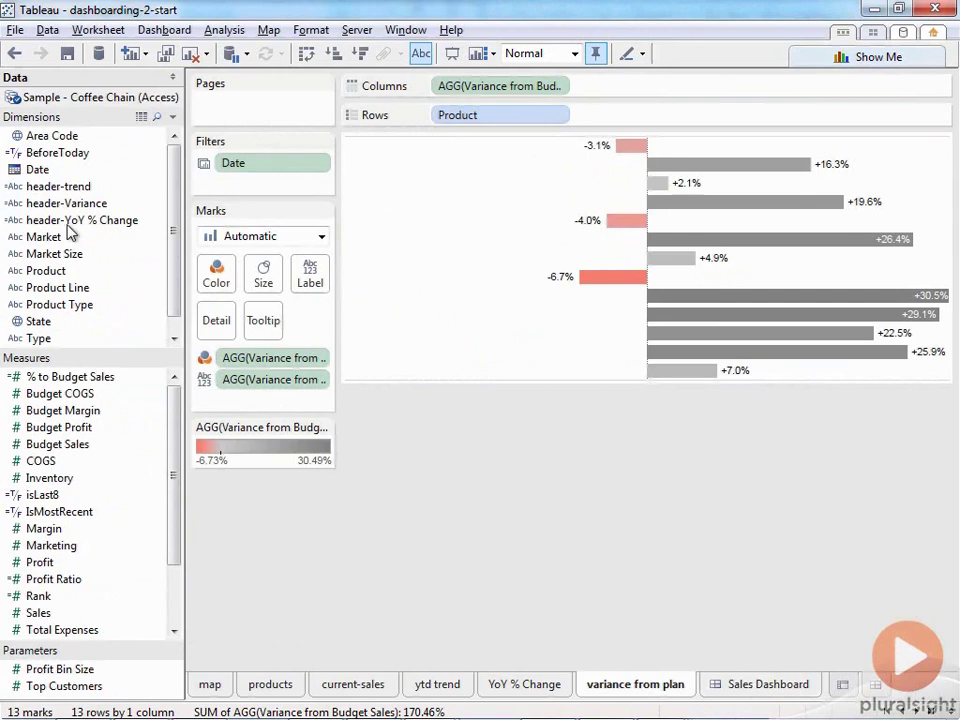
drag(67, 210, 652, 86)
right_click(621, 152)
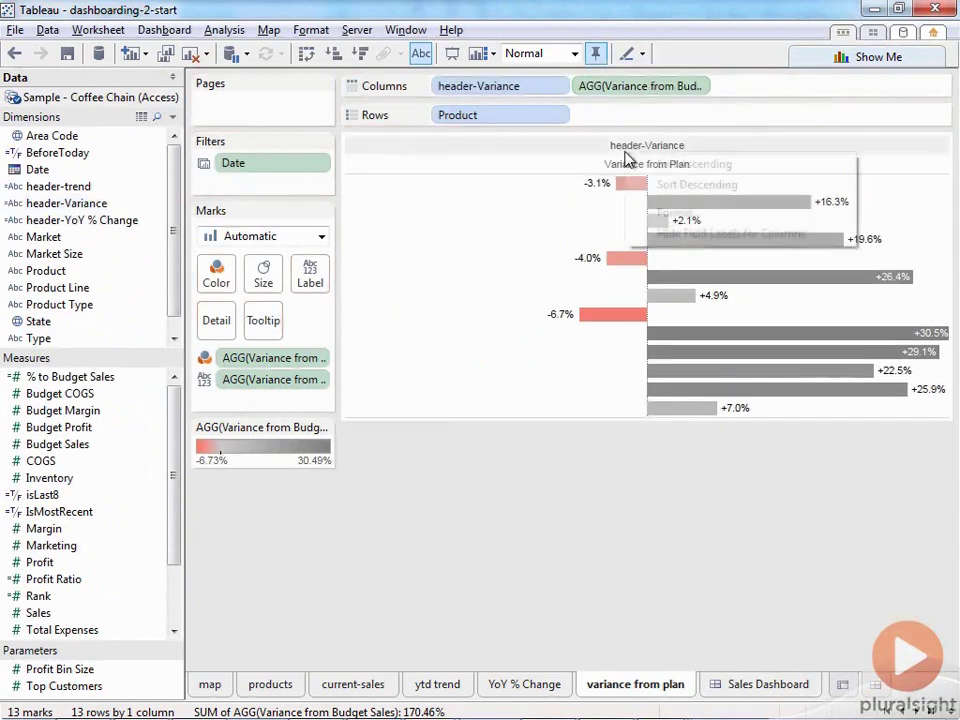
click(700, 234)
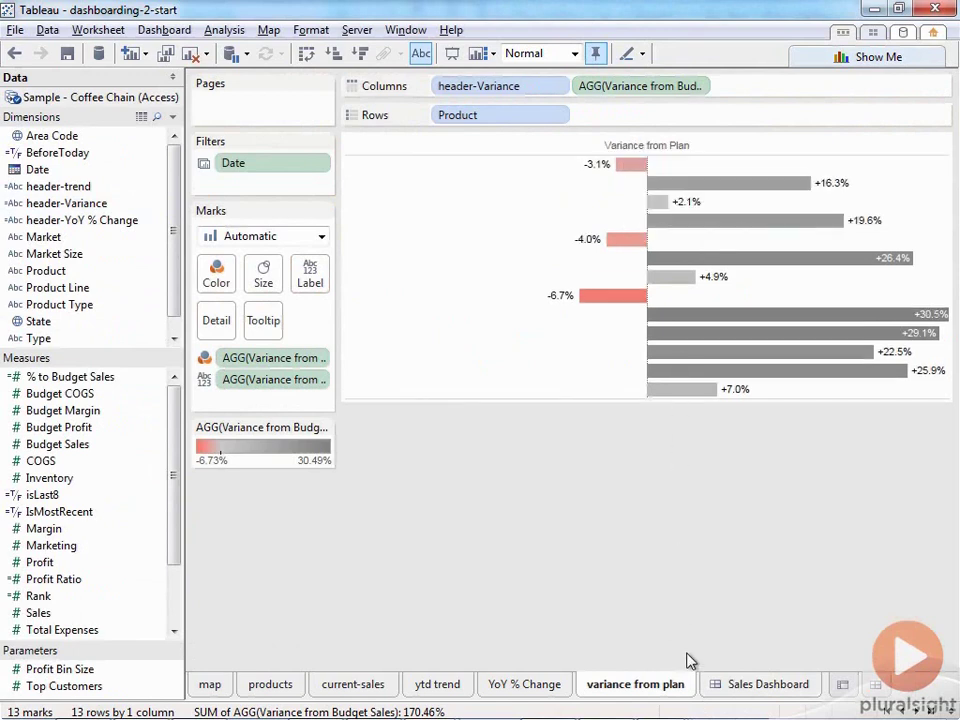
click(763, 684)
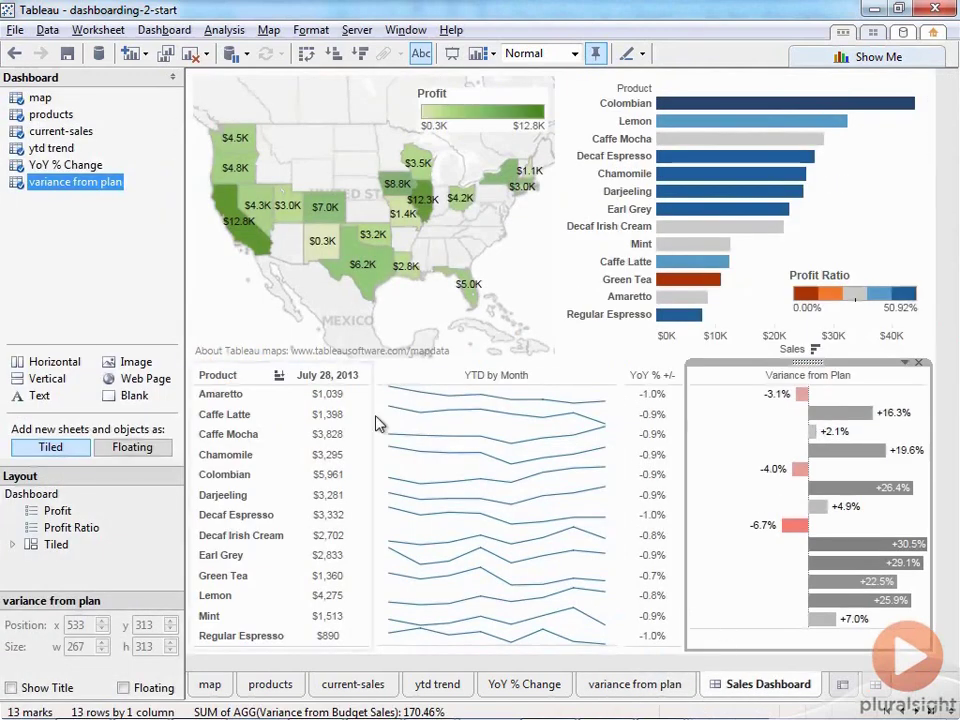
Step: Set the Variance from Plan chart's fit to Entire View
click(72, 265)
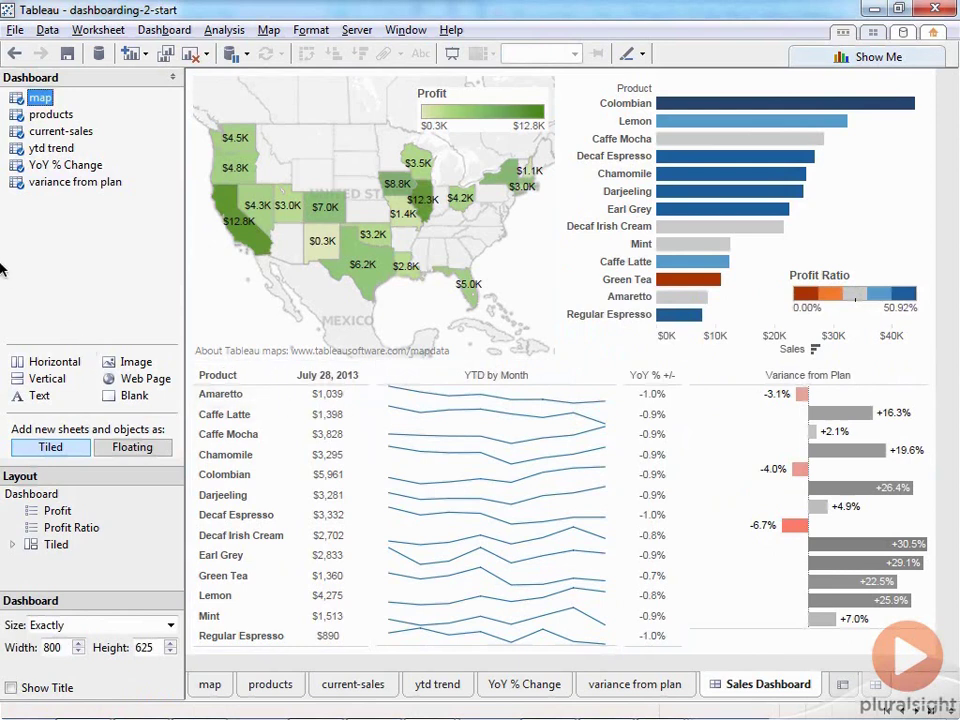
click(704, 501)
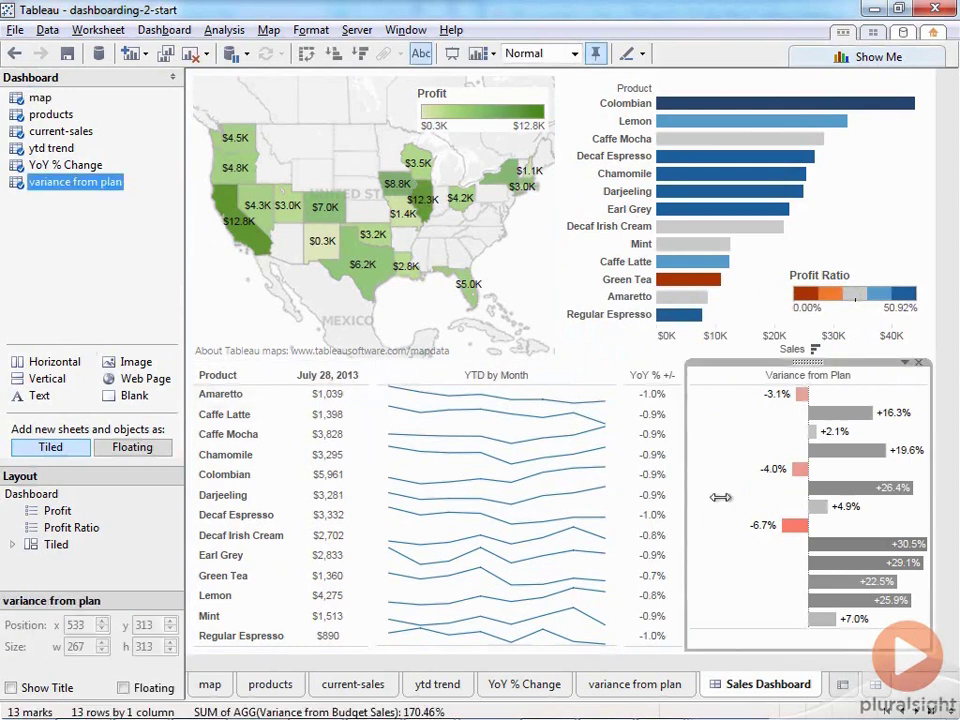
click(575, 53)
click(551, 119)
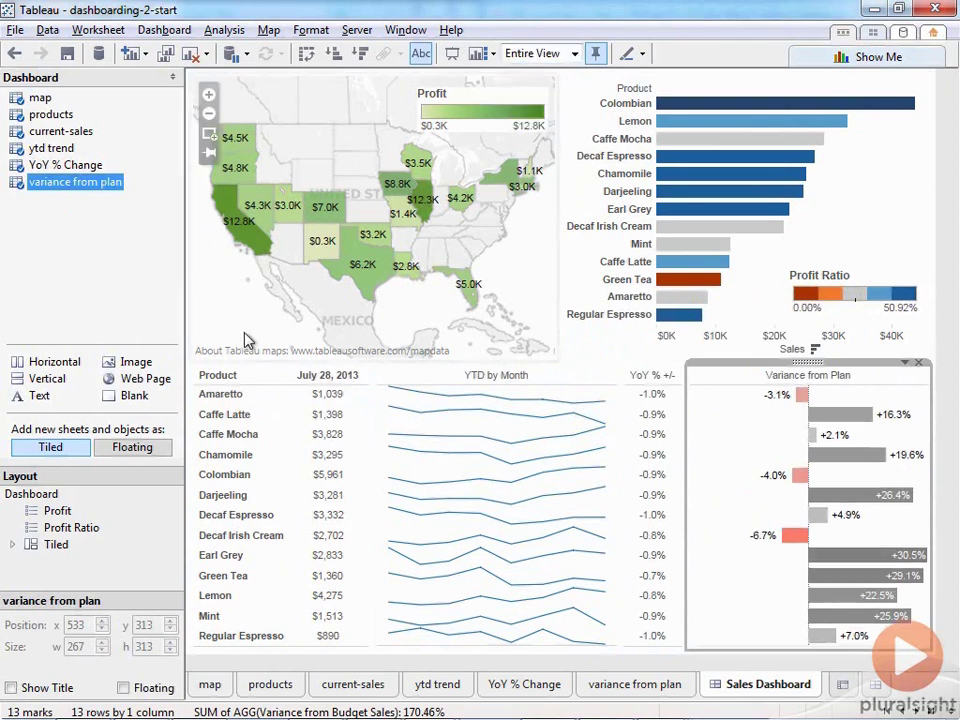
click(120, 283)
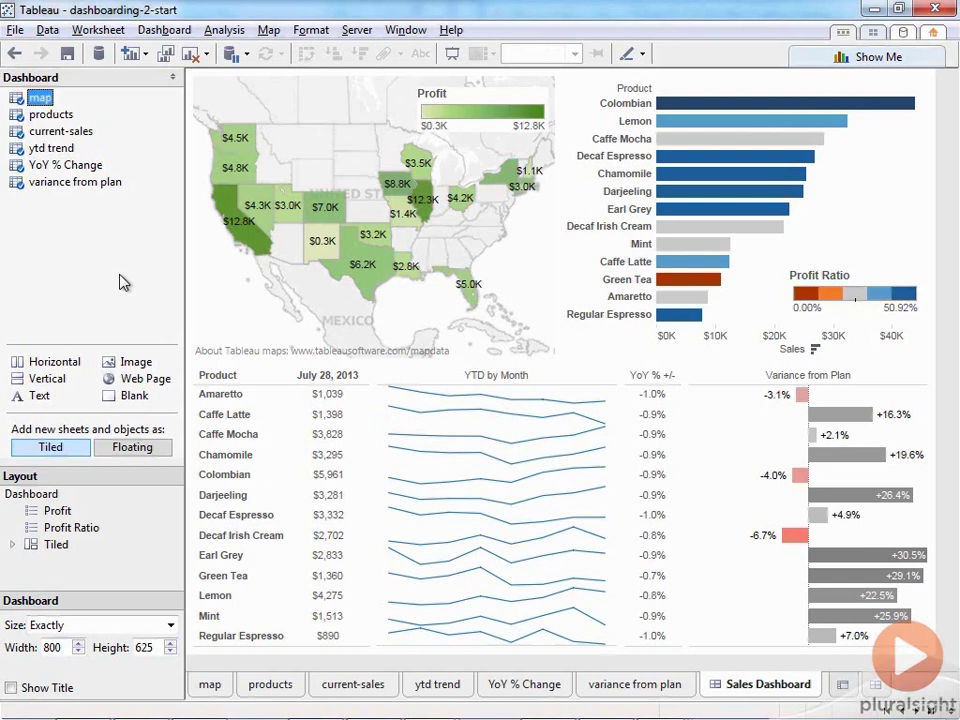
Step: Add a text object across the dashboard top reading 'Sales Dashboard YTD 2013'
click(42, 397)
drag(42, 397, 445, 83)
text(Sales)
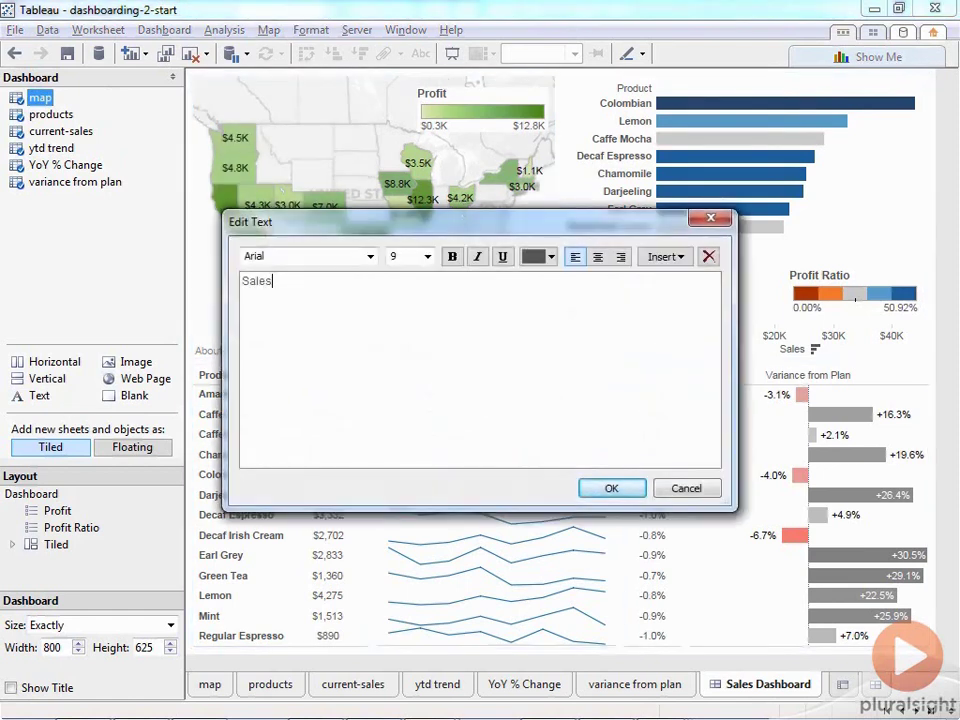
text( Dashboard YTD 2013)
key(ctrl+a)
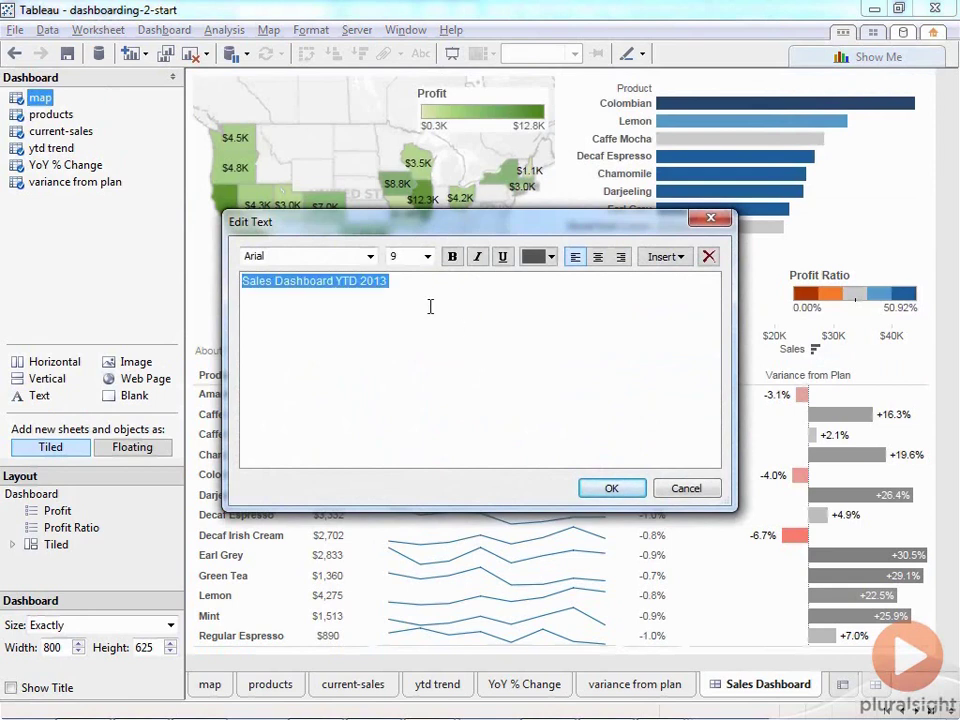
Step: Format the title text as 16-point Trebuchet MS and confirm it
click(368, 262)
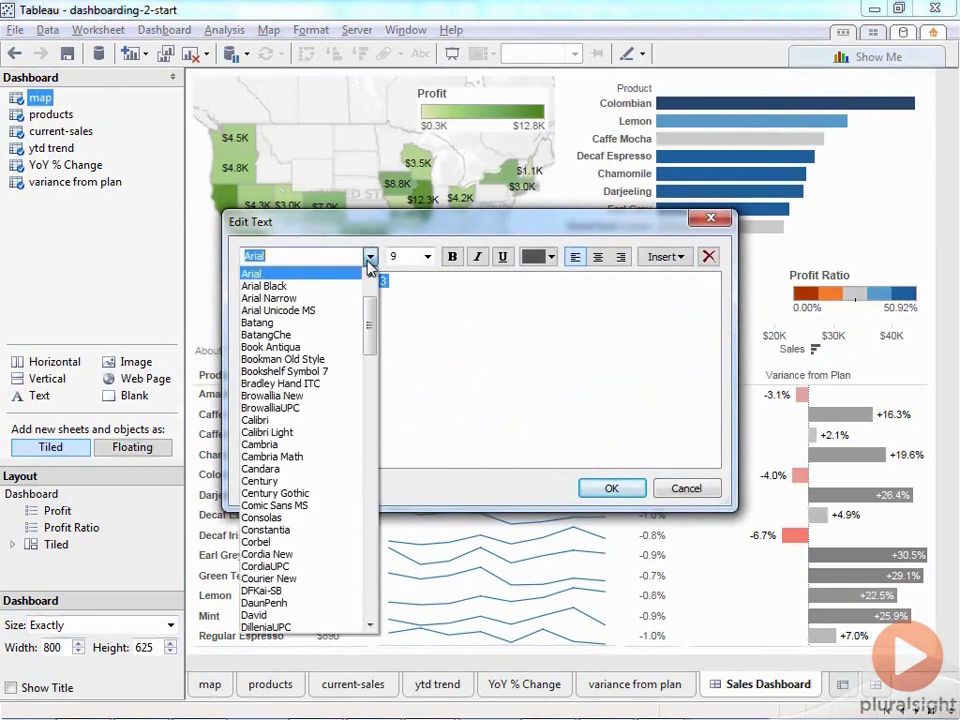
text(tre)
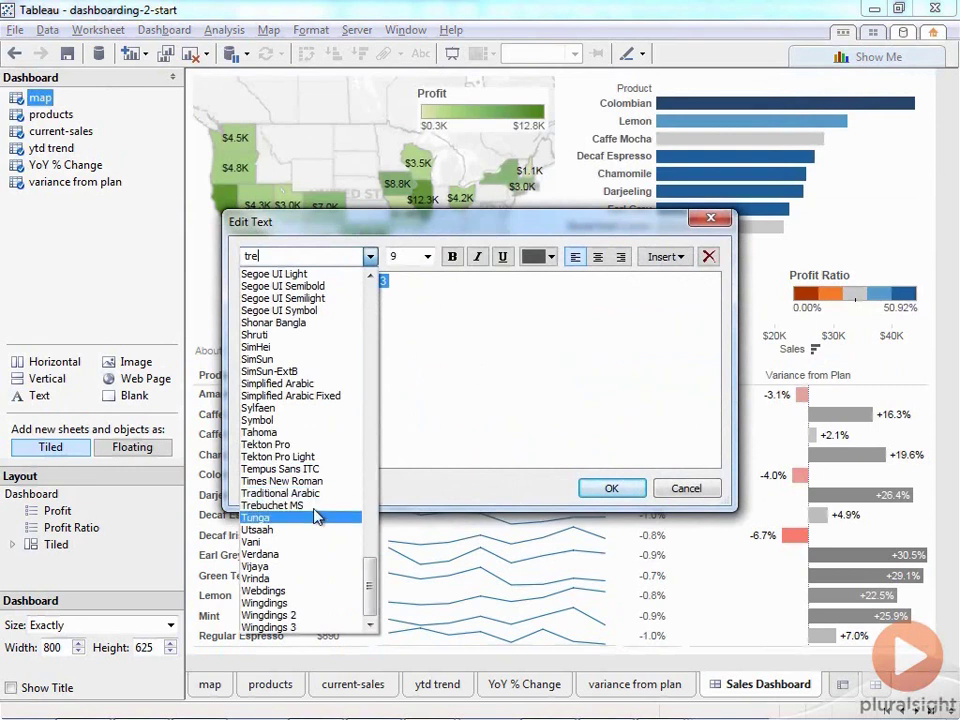
click(314, 508)
click(429, 257)
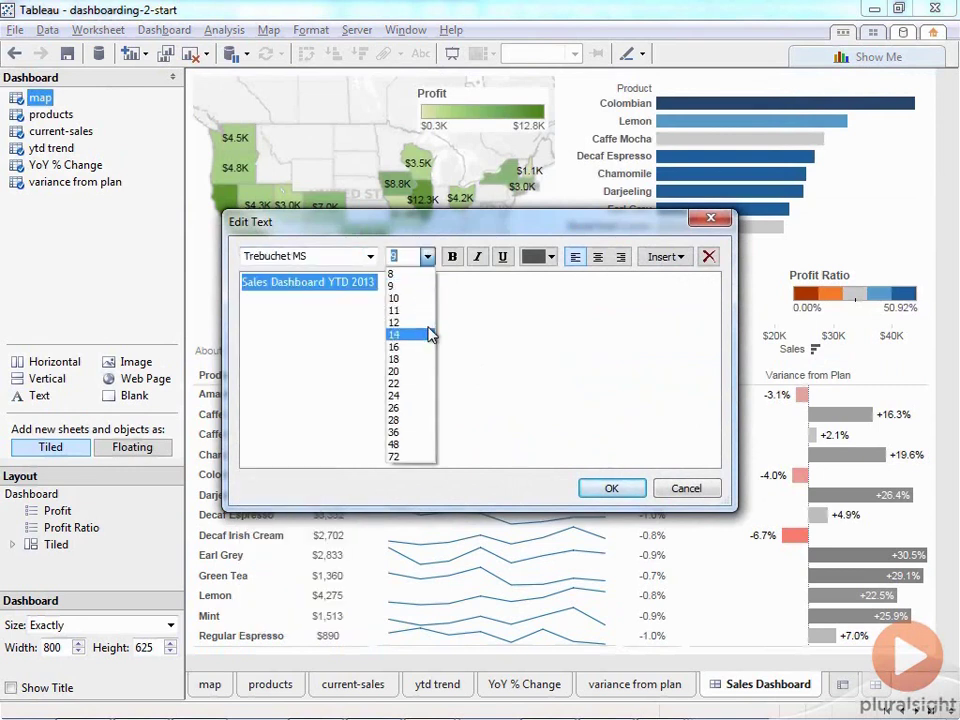
click(423, 349)
click(551, 257)
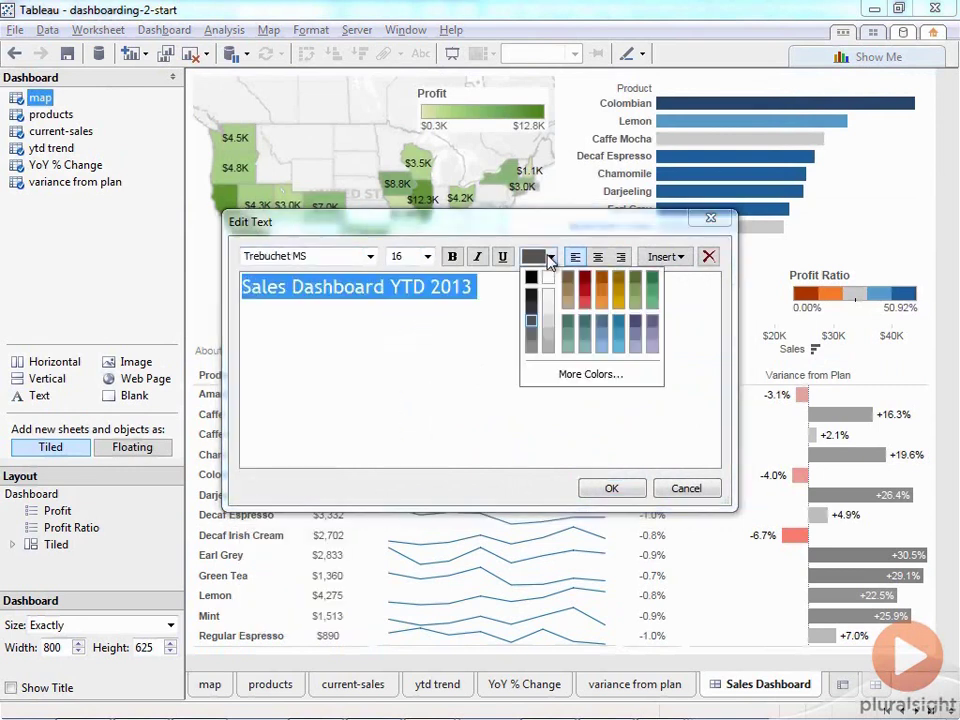
click(530, 330)
click(516, 334)
click(611, 488)
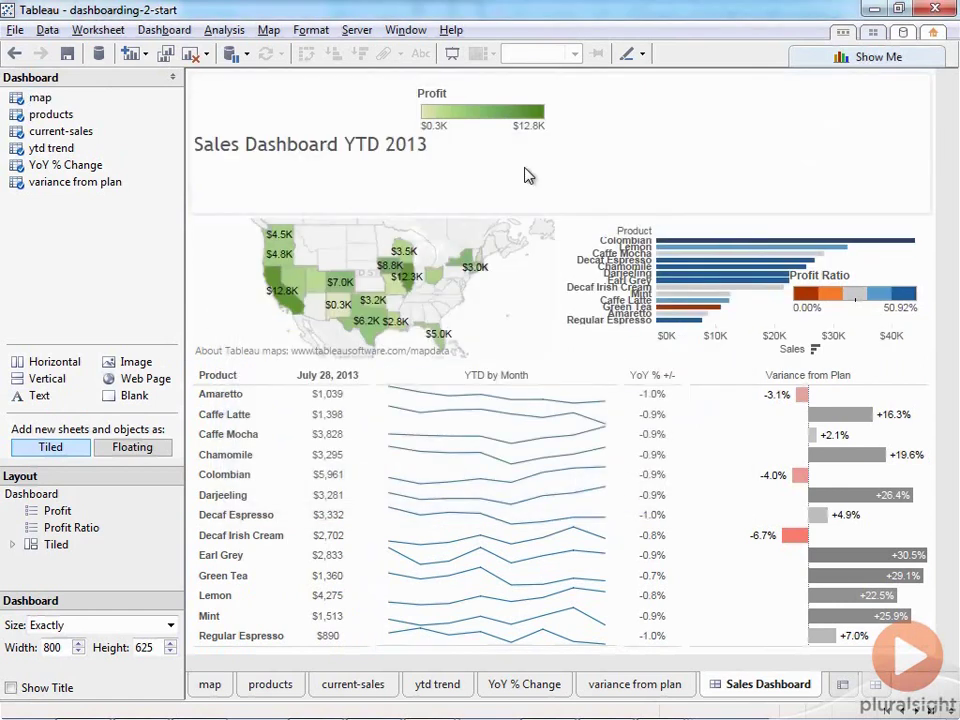
click(510, 107)
click(509, 190)
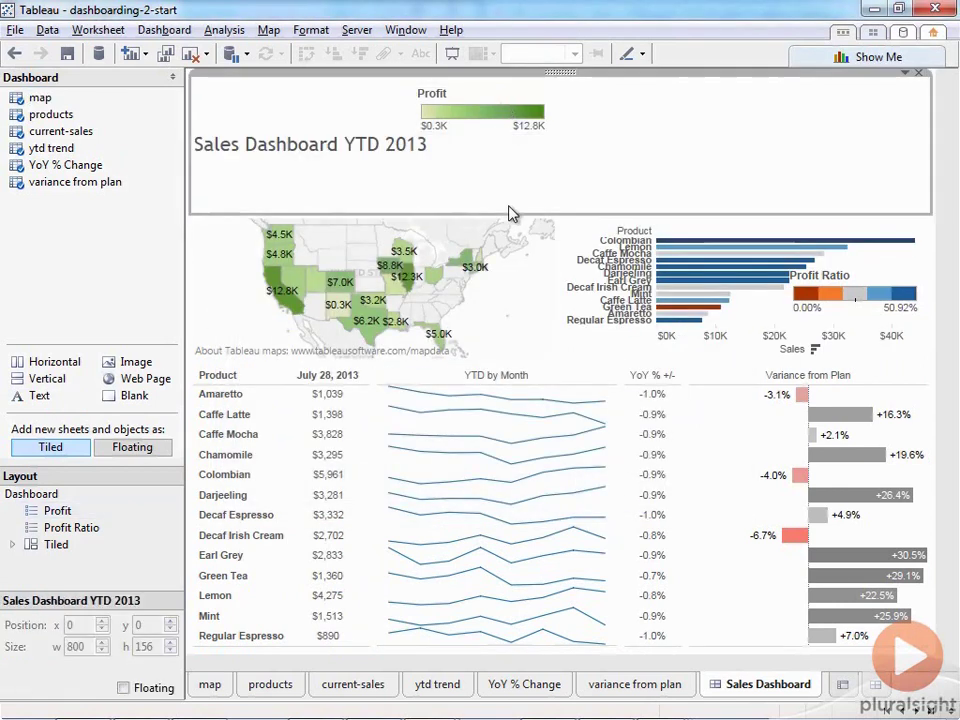
Step: Shrink the title to a slim strip and float the Profit legend over the map's top-right corner
drag(506, 214, 497, 96)
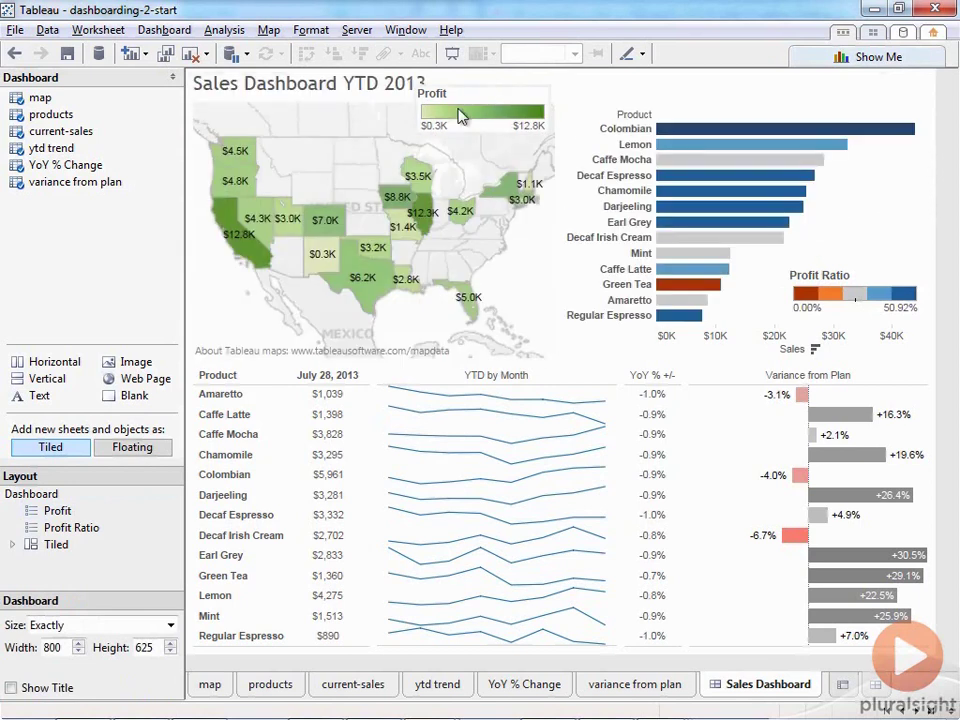
click(460, 115)
drag(484, 81, 497, 112)
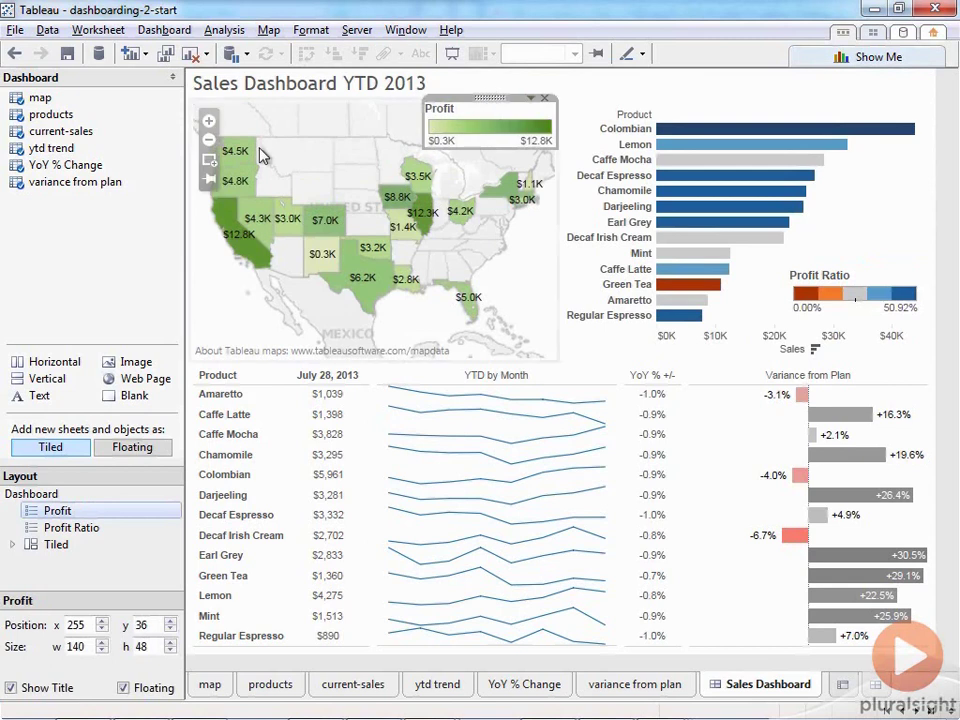
click(145, 317)
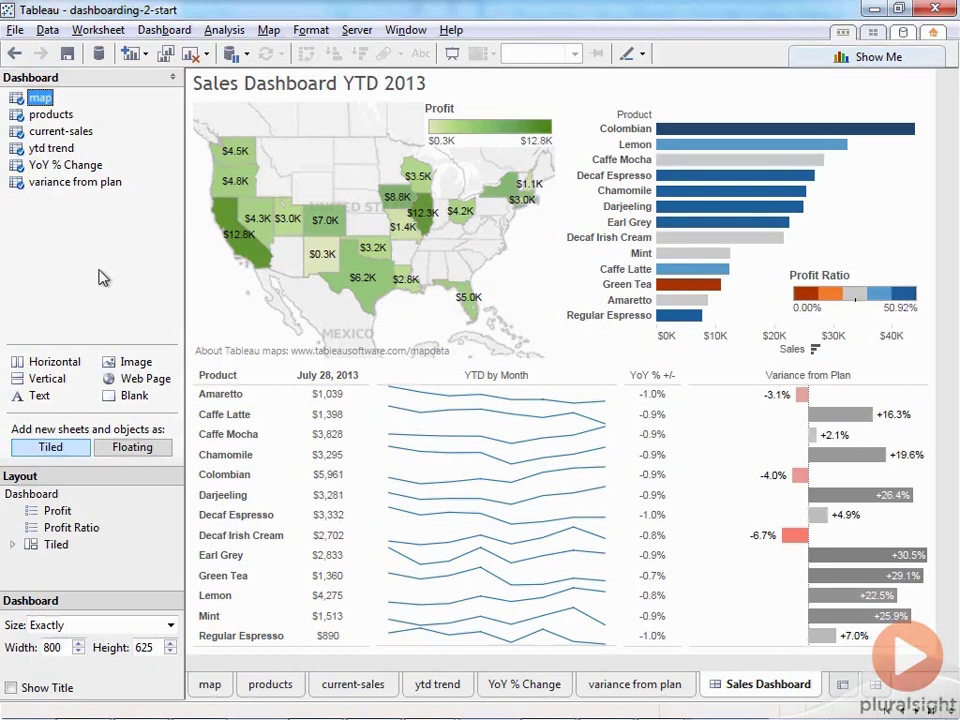
click(285, 125)
right_click(341, 188)
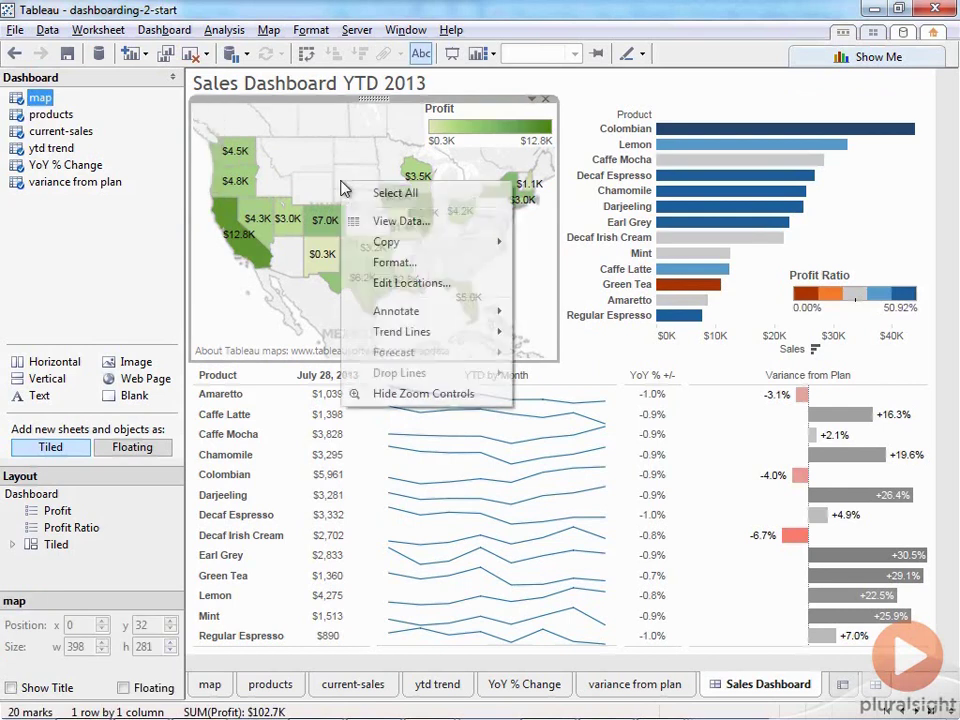
click(420, 394)
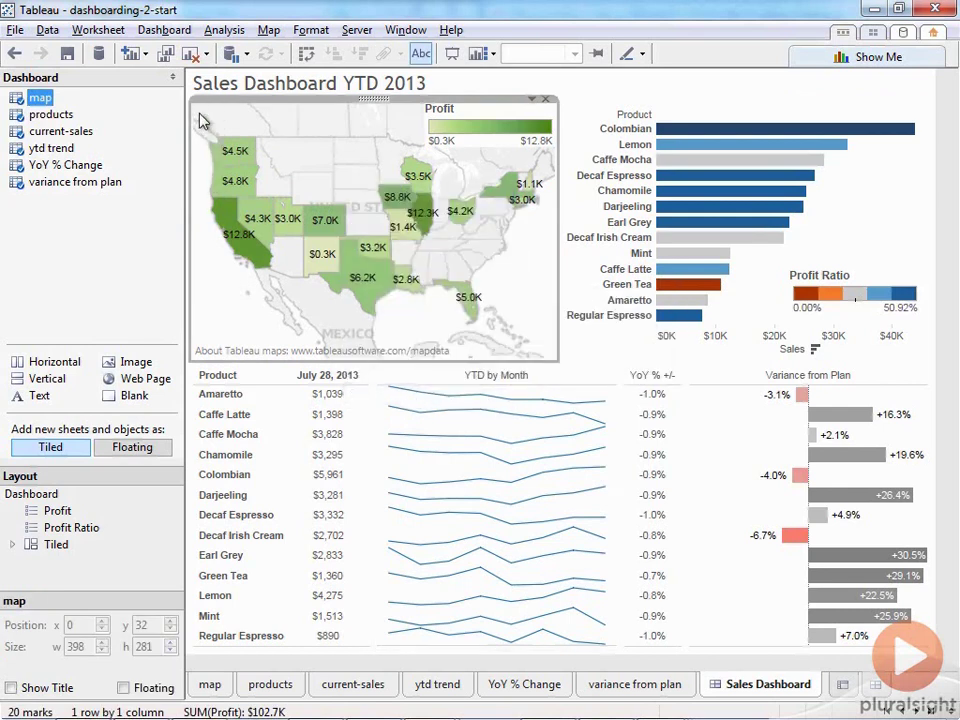
click(532, 98)
click(290, 121)
click(532, 100)
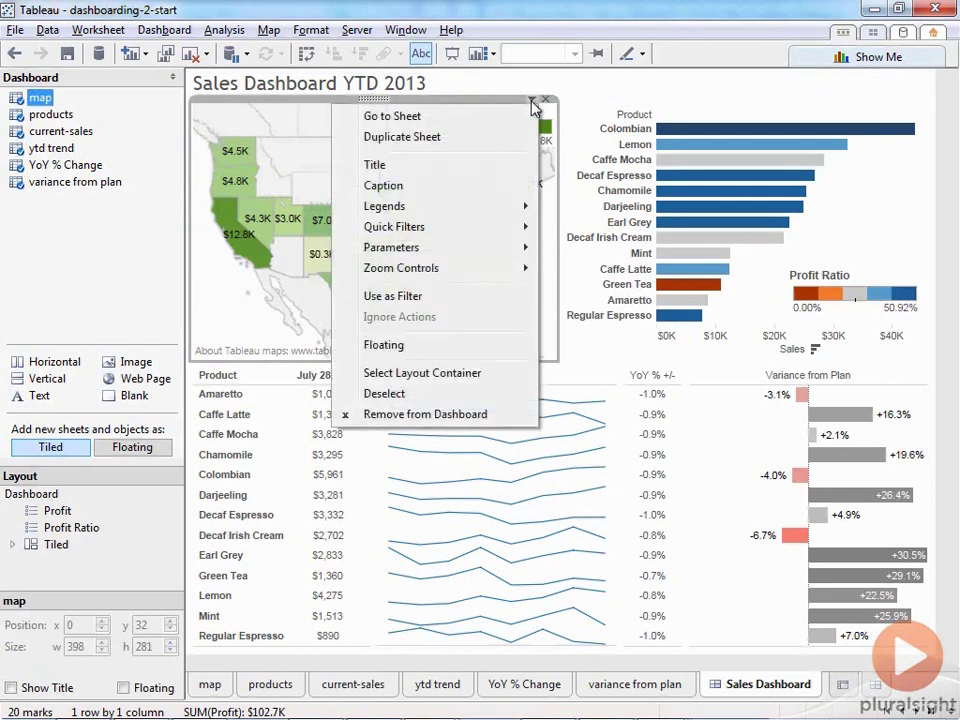
click(489, 304)
click(127, 304)
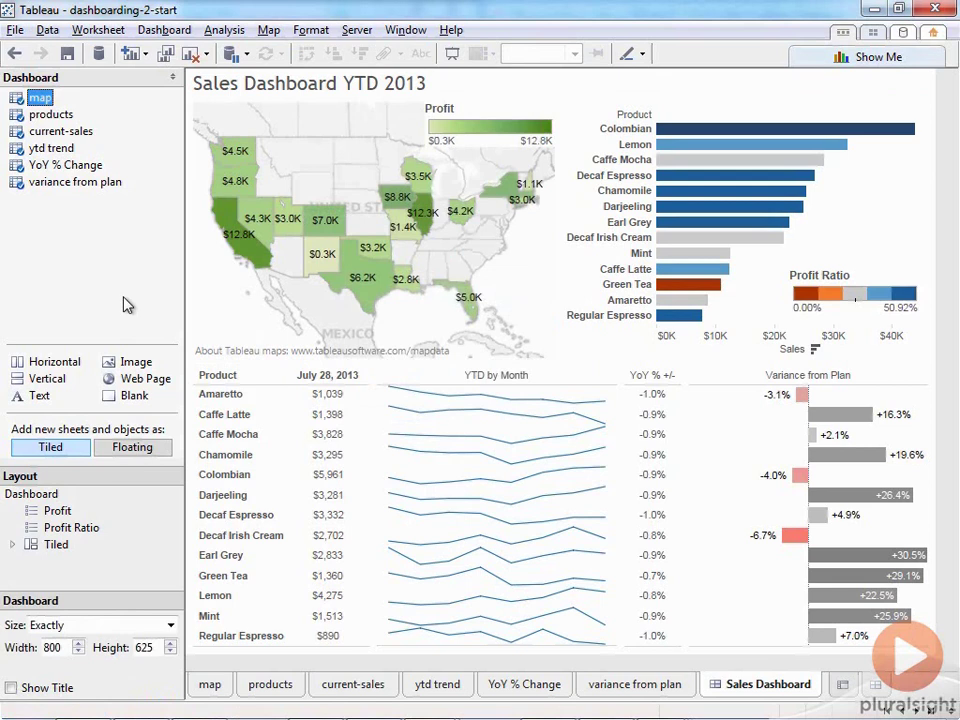
click(255, 262)
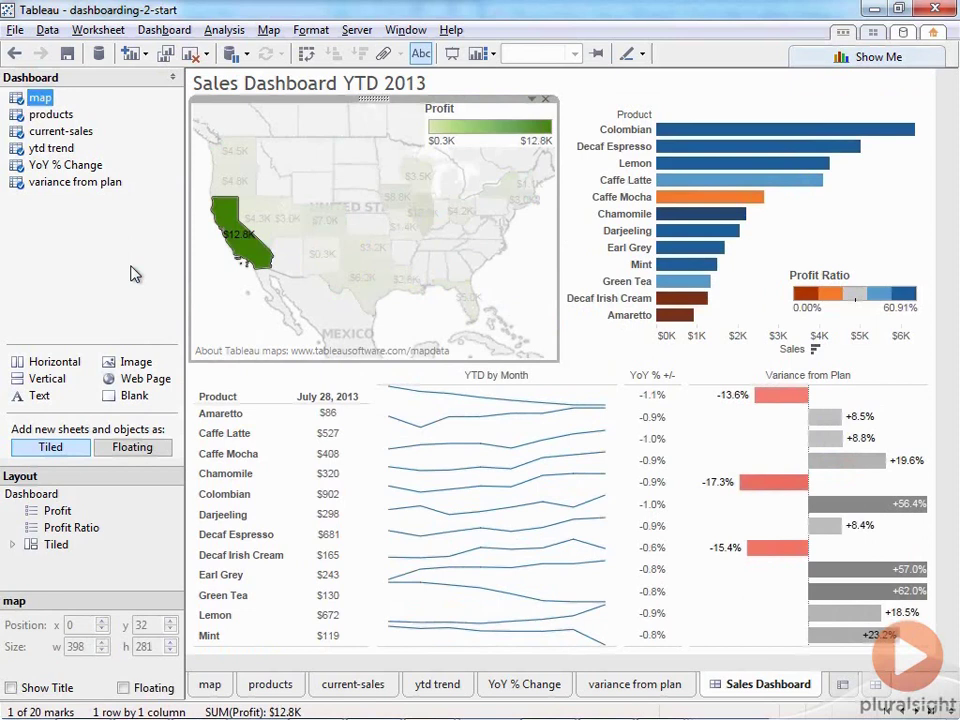
drag(287, 402, 287, 373)
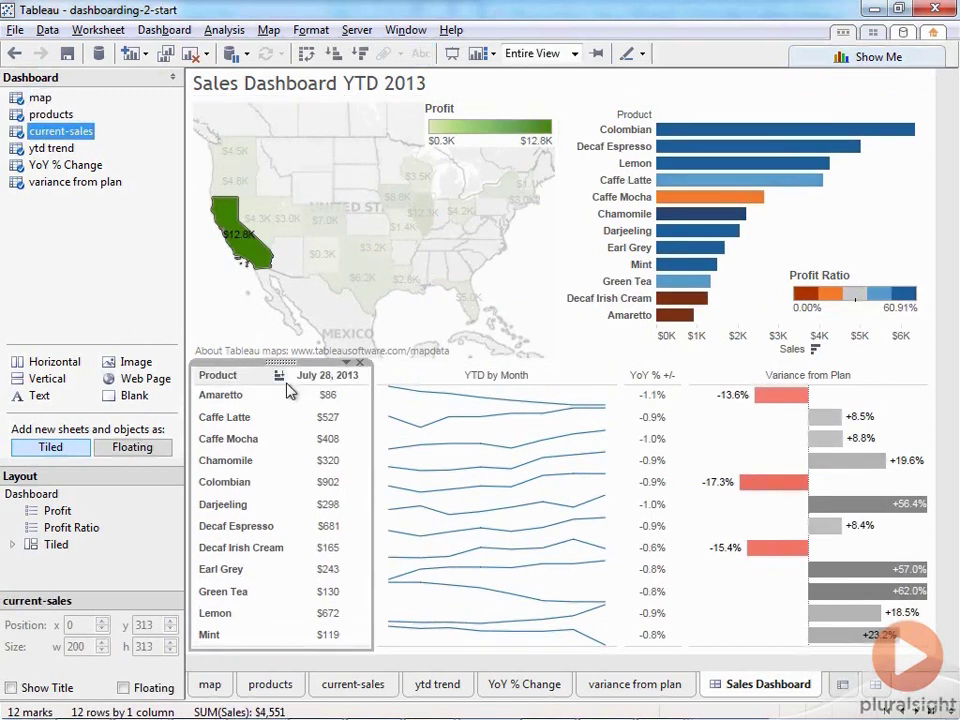
click(91, 255)
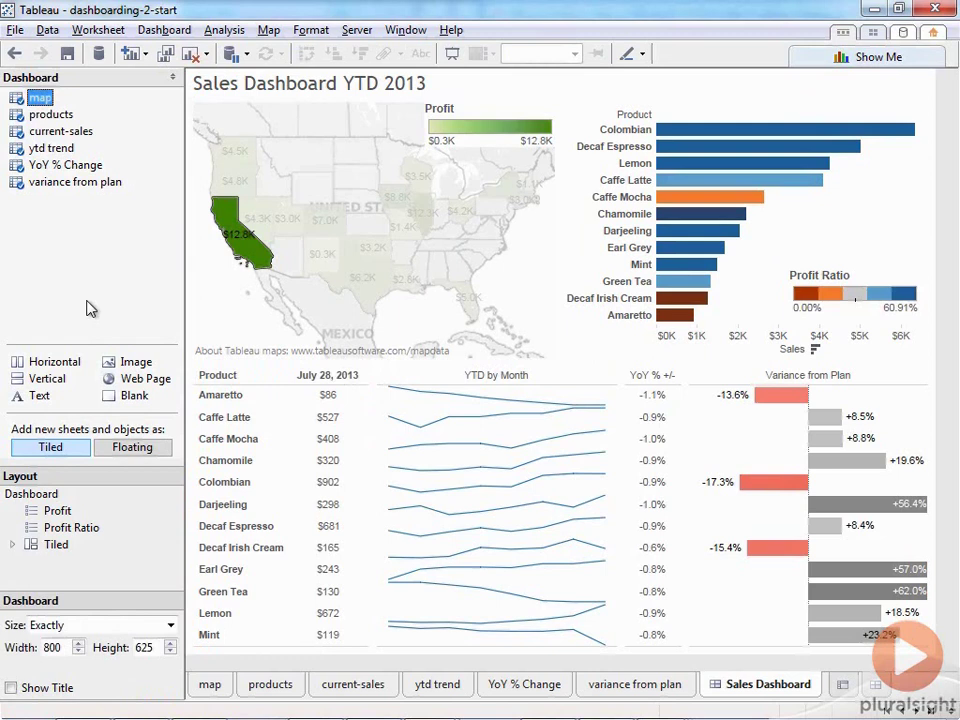
click(240, 235)
click(240, 235)
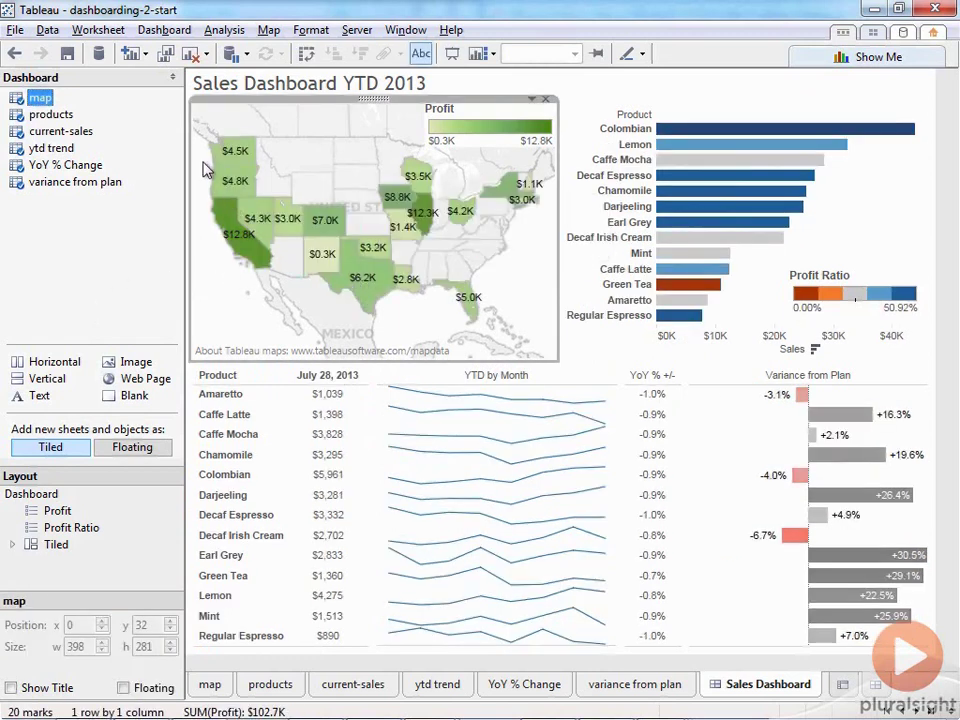
drag(201, 130, 258, 296)
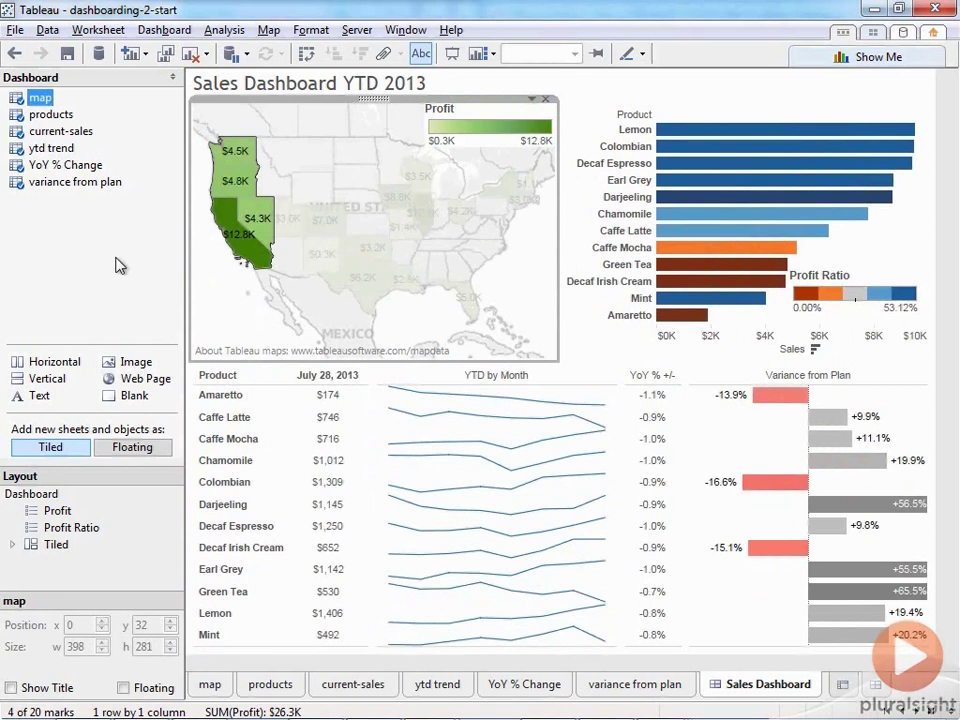
click(218, 296)
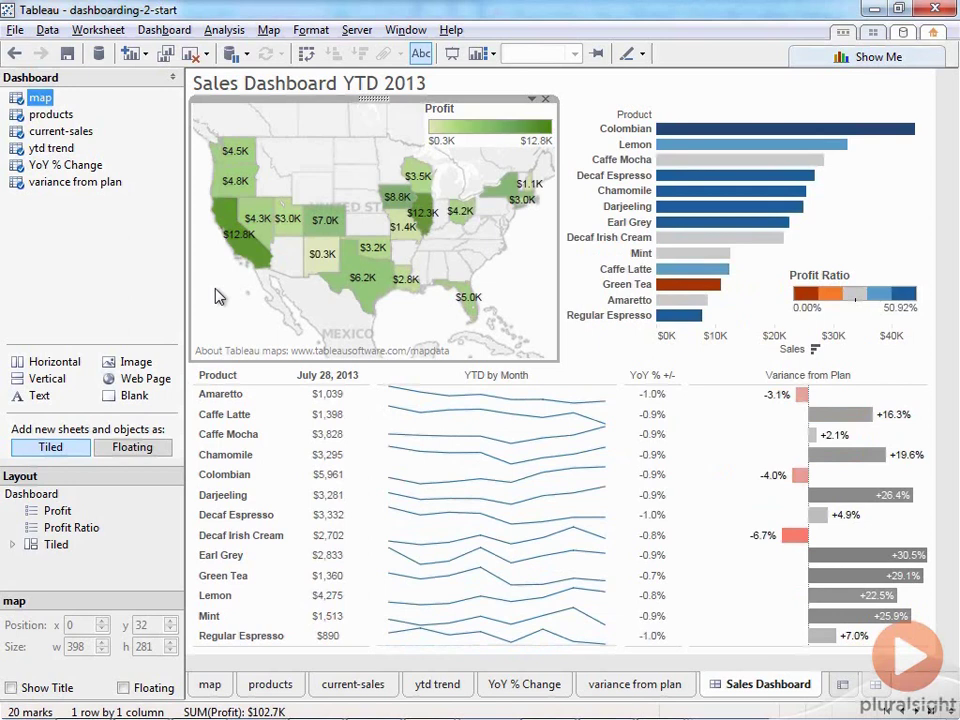
click(110, 299)
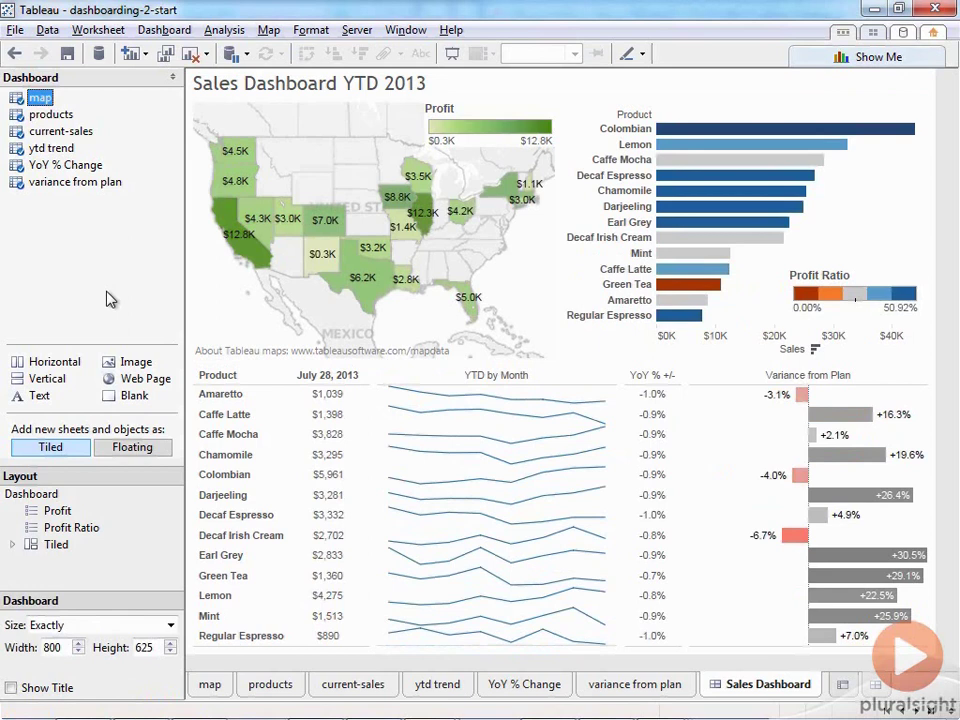
Step: Set the products bar chart to Use as Filter and test it with the Colombian bar
click(879, 216)
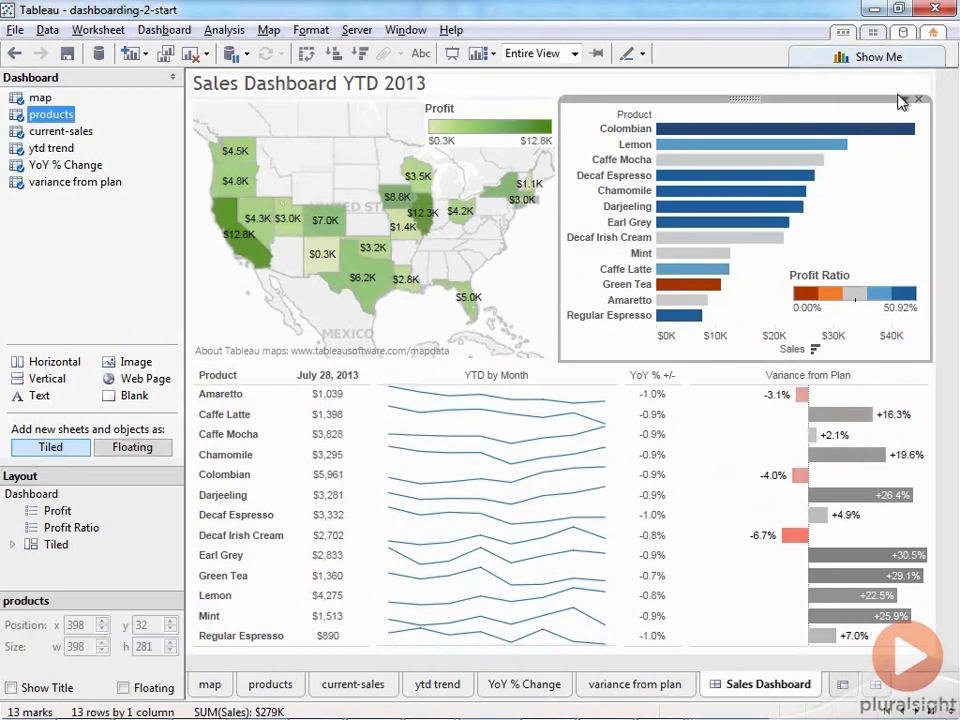
click(904, 99)
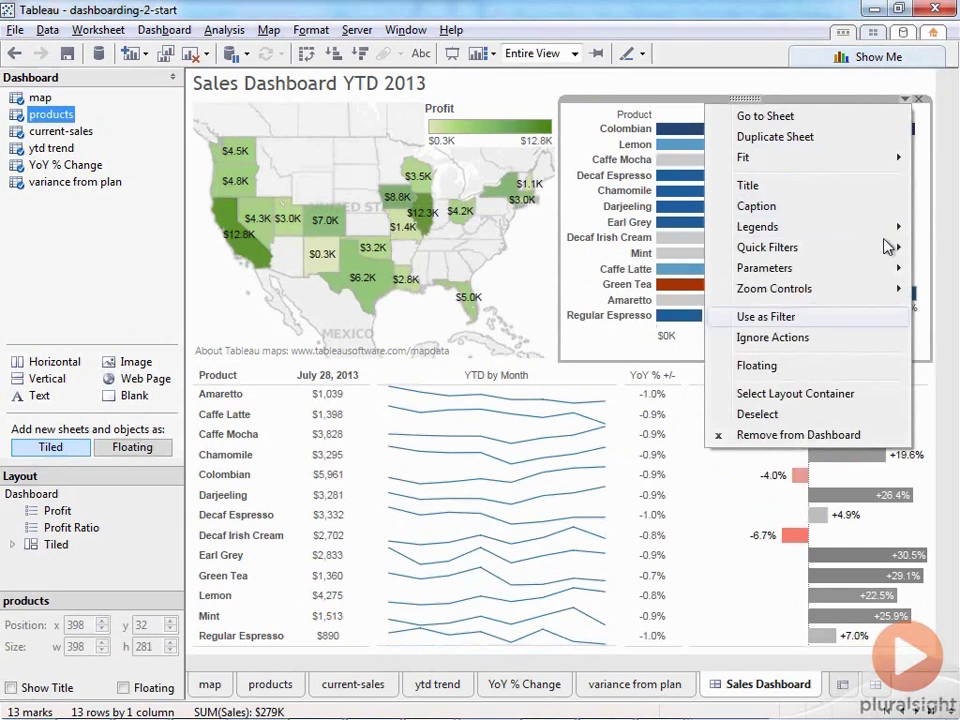
click(838, 318)
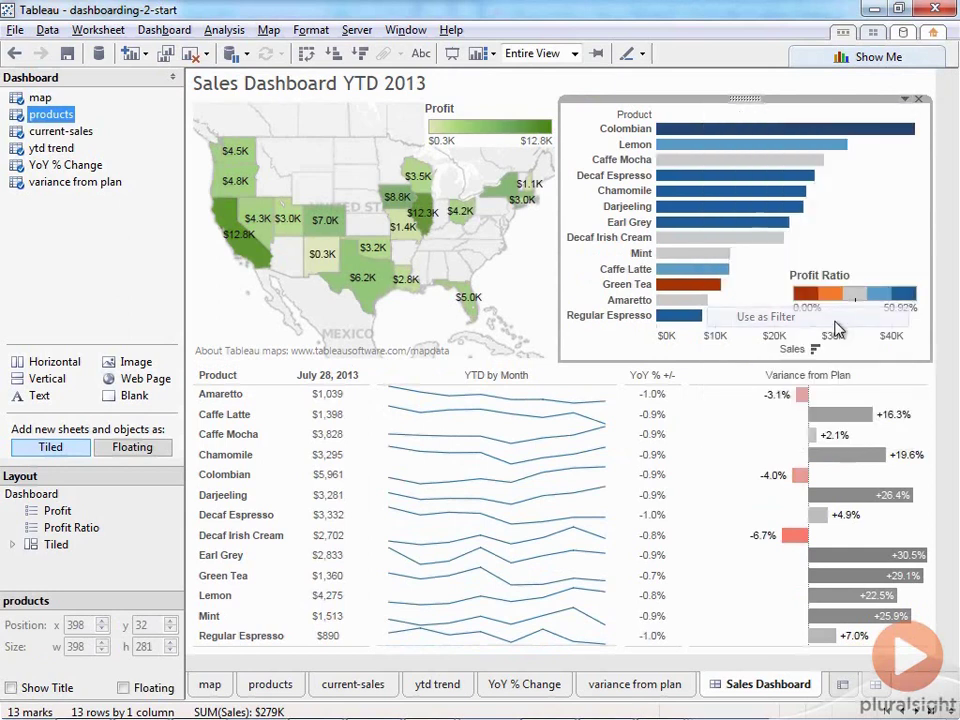
click(823, 132)
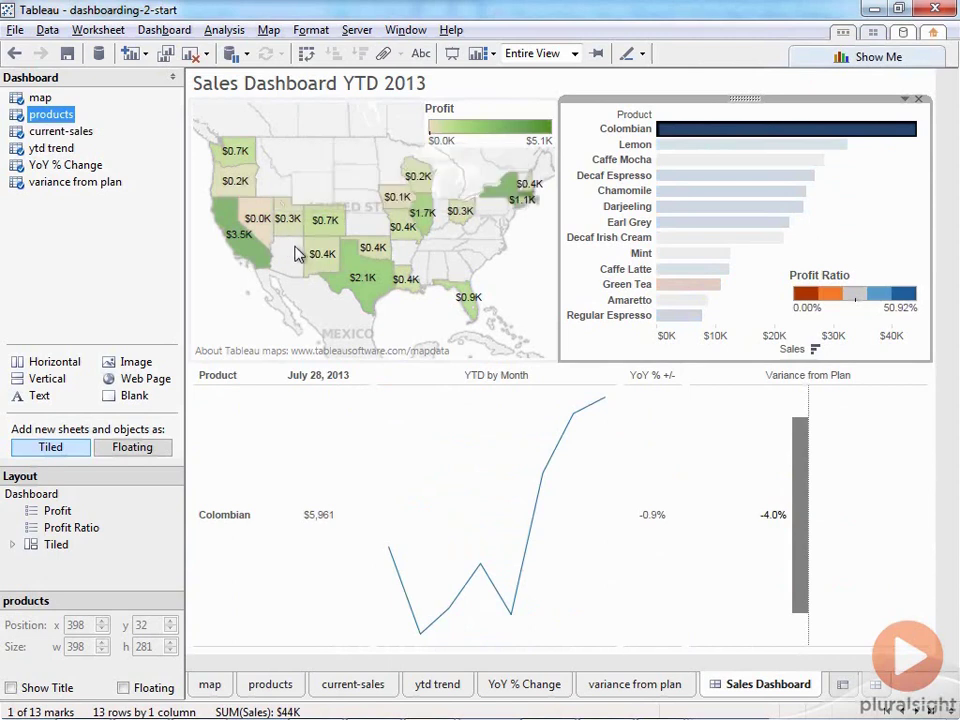
mouse_move(320, 472)
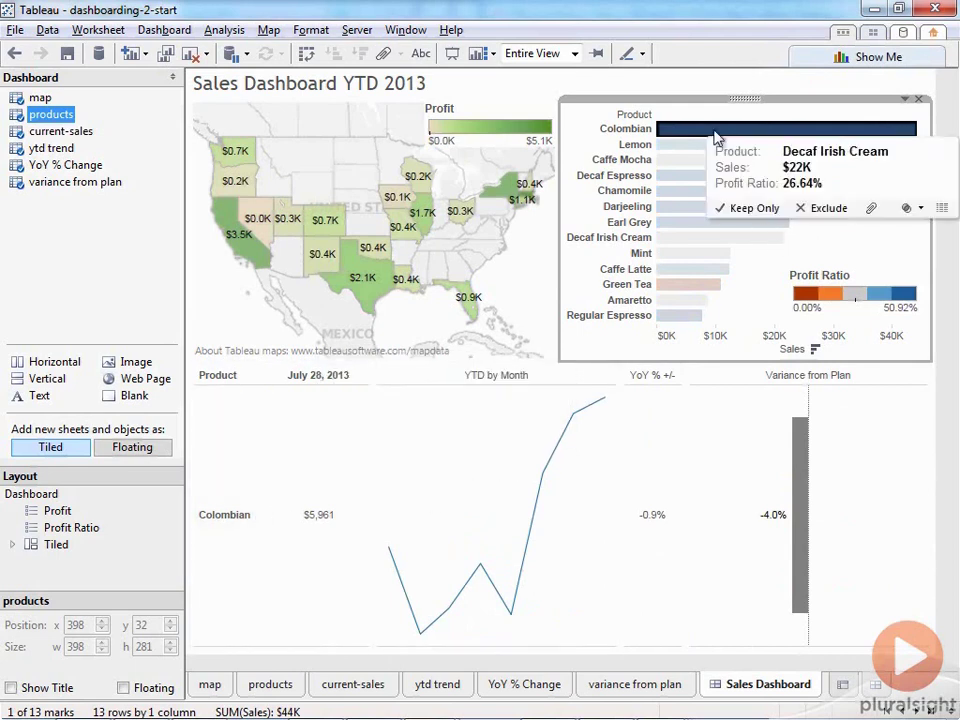
mouse_move(688, 135)
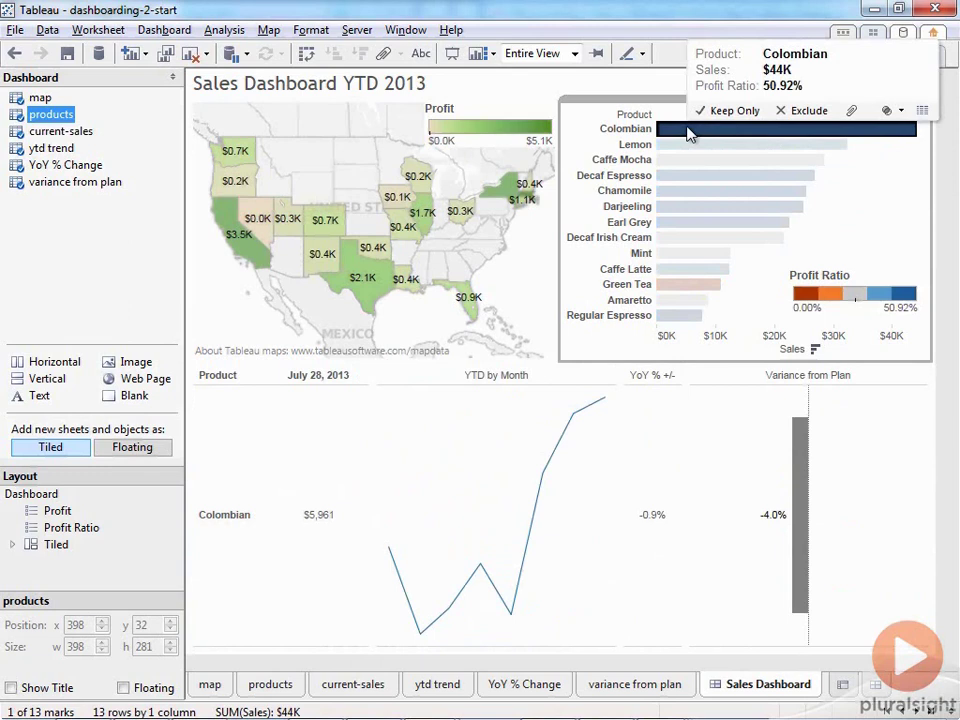
click(686, 128)
click(118, 302)
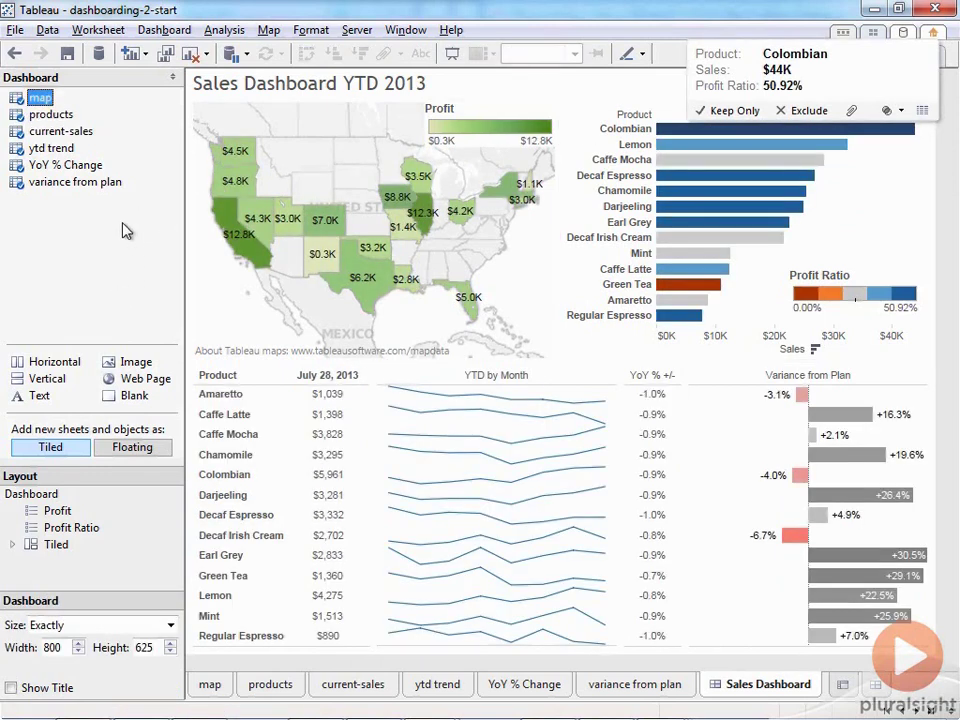
Step: Edit the Filter 2 (generated) action from Dashboard > Actions
click(150, 32)
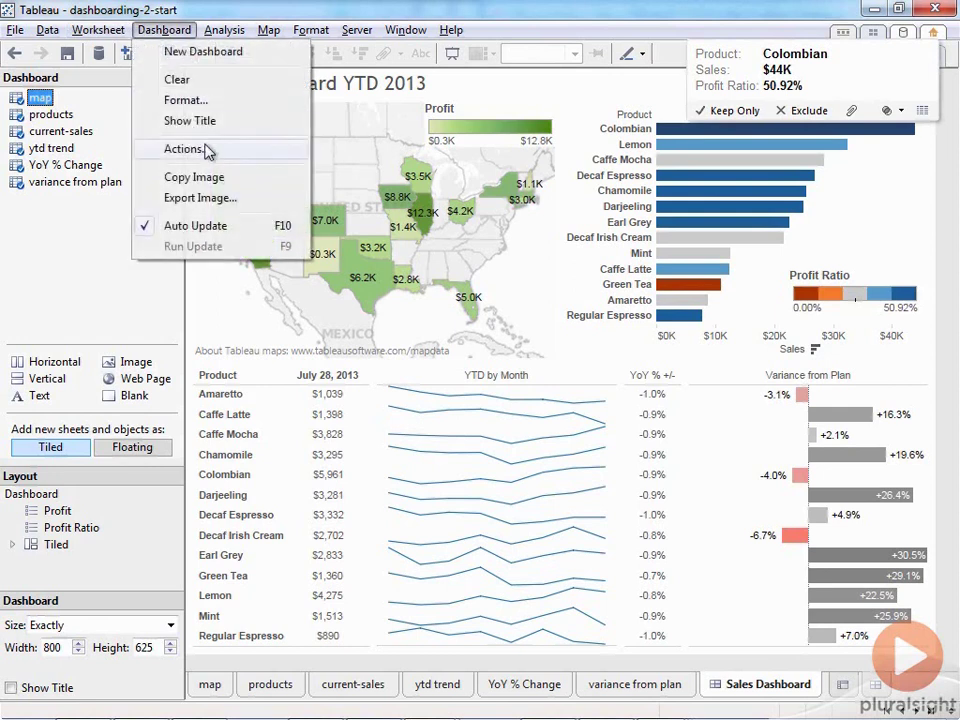
click(170, 148)
drag(306, 223, 223, 173)
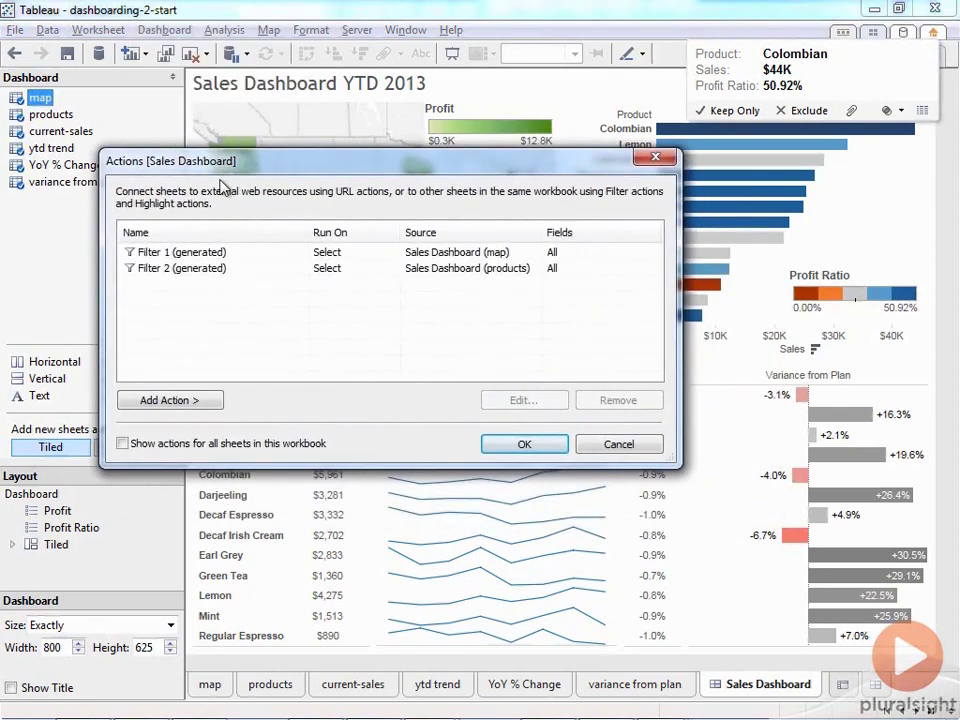
click(221, 267)
click(222, 254)
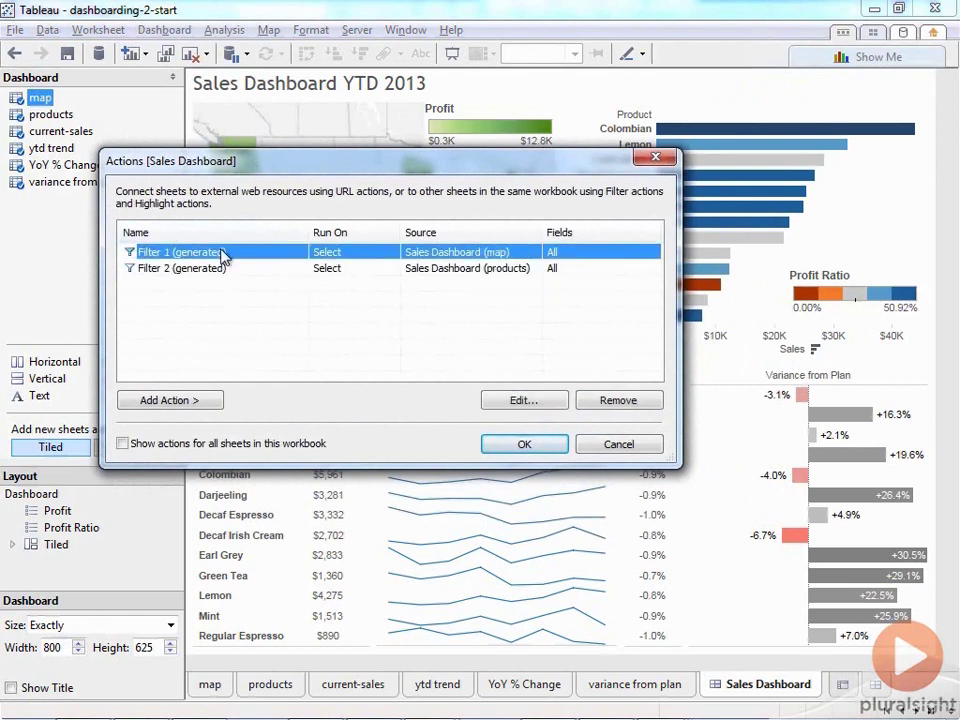
click(224, 268)
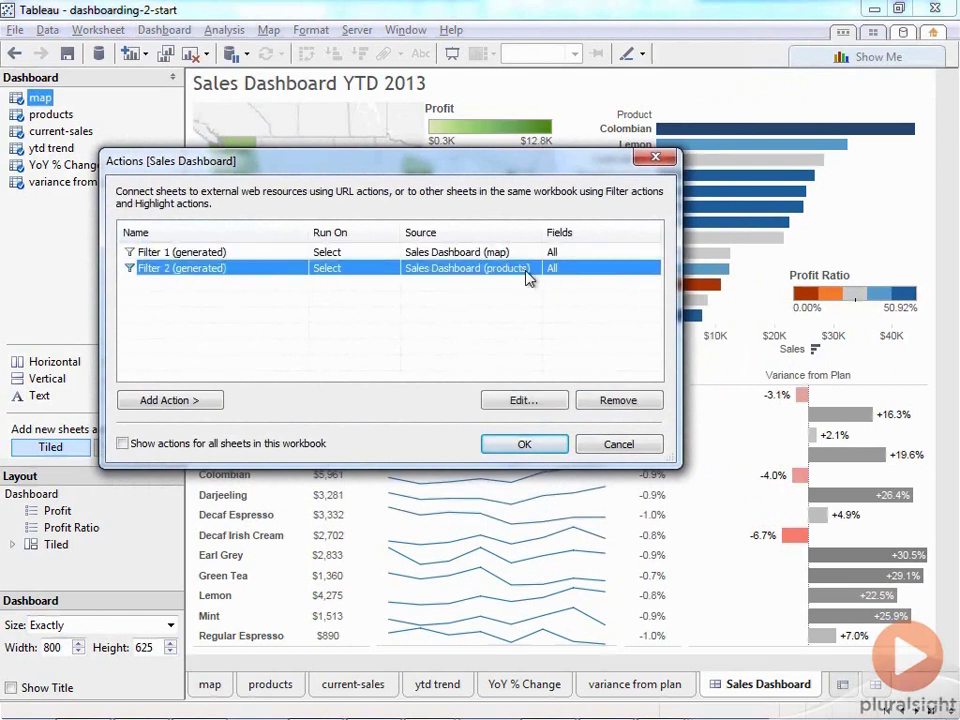
click(521, 400)
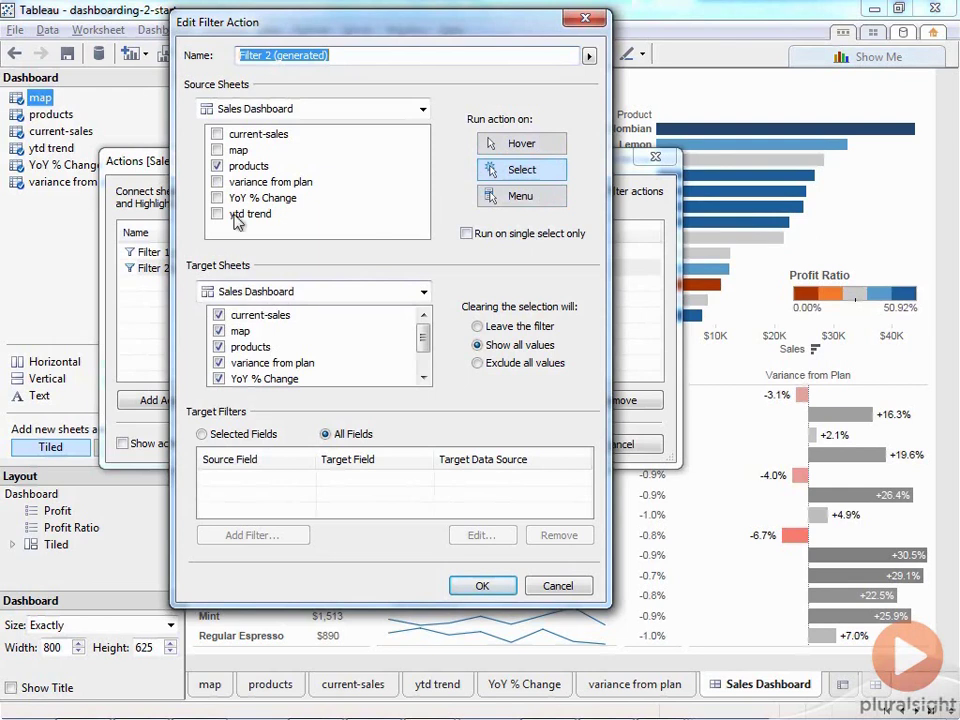
Step: Leave the map as the only target sheet of the Filter 2 action
click(219, 331)
click(219, 331)
click(219, 315)
click(219, 362)
click(219, 362)
click(219, 347)
drag(423, 342, 421, 360)
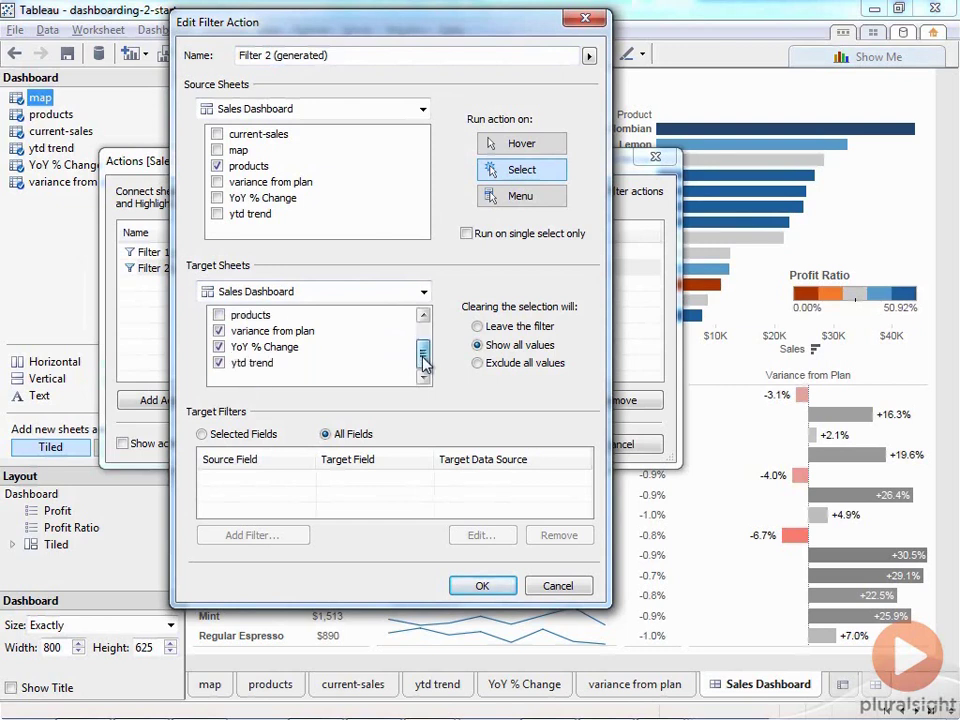
click(219, 331)
click(219, 347)
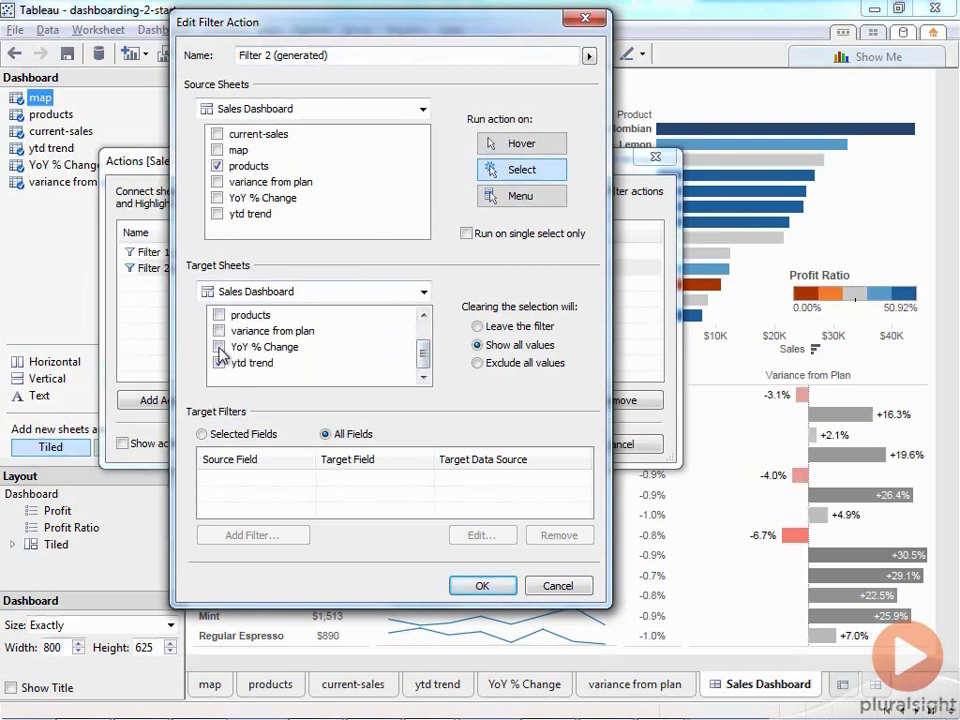
click(219, 363)
Step: Limit the action to Selected Fields with a Product-to-Product mapping and save it
click(203, 434)
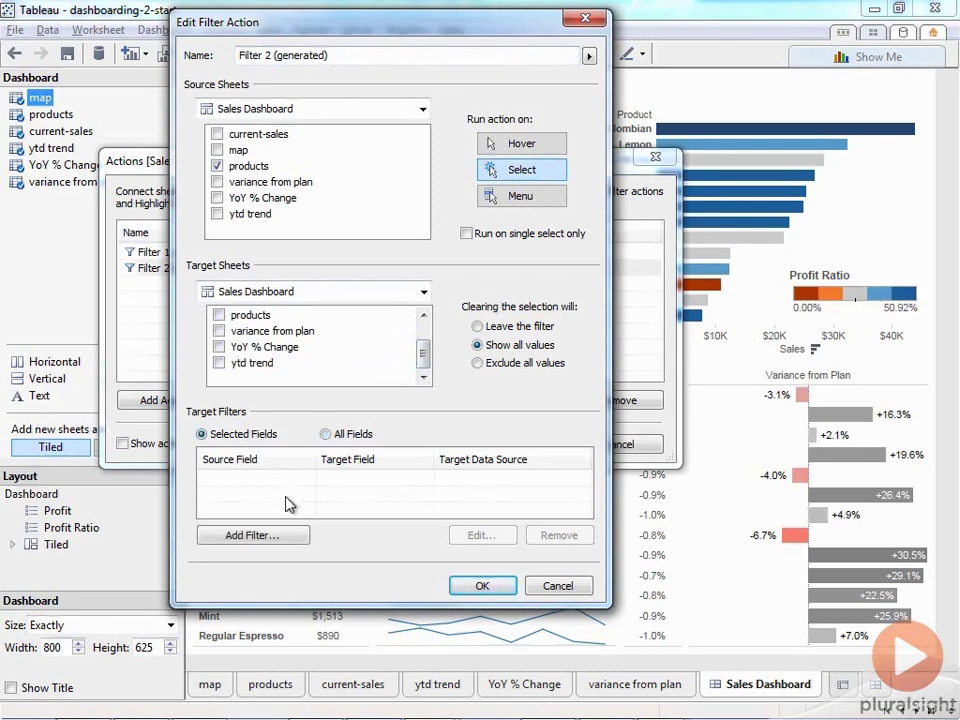
click(287, 537)
click(383, 274)
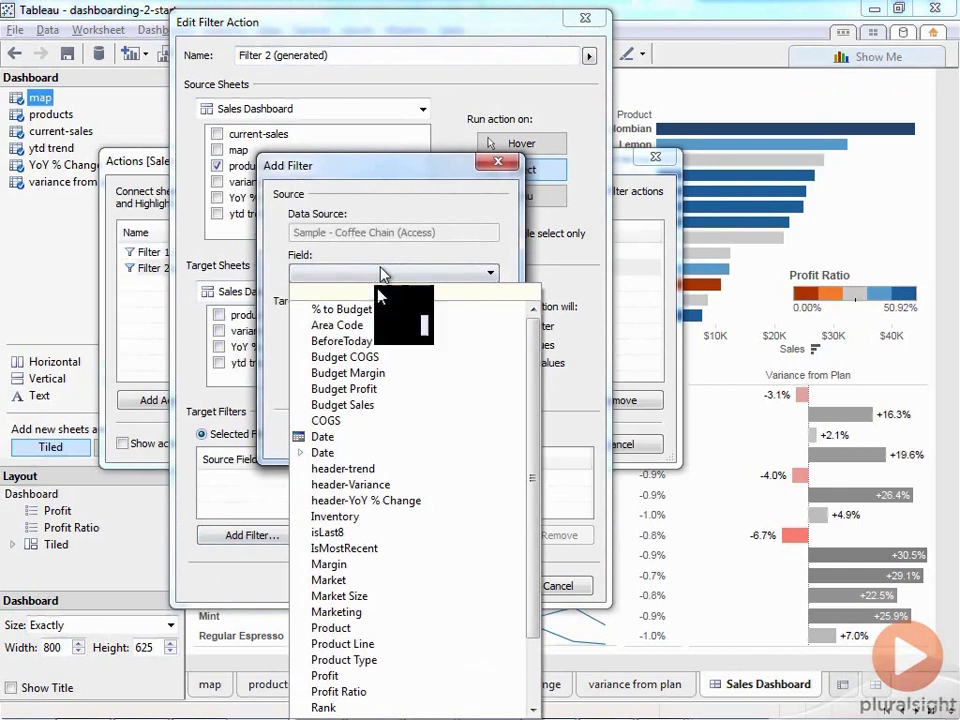
click(428, 628)
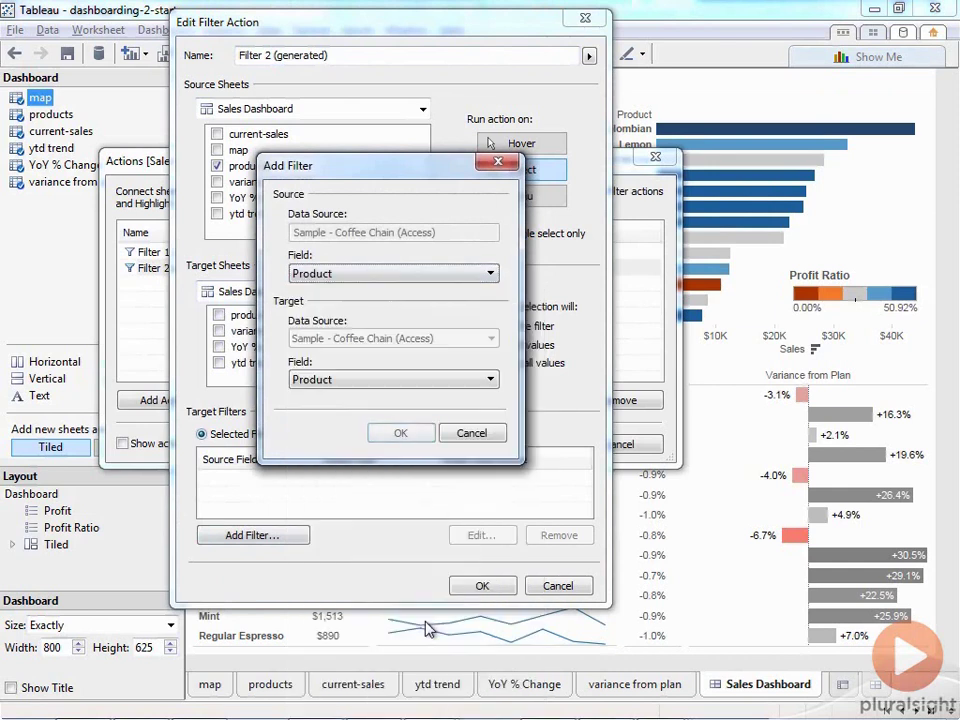
click(406, 436)
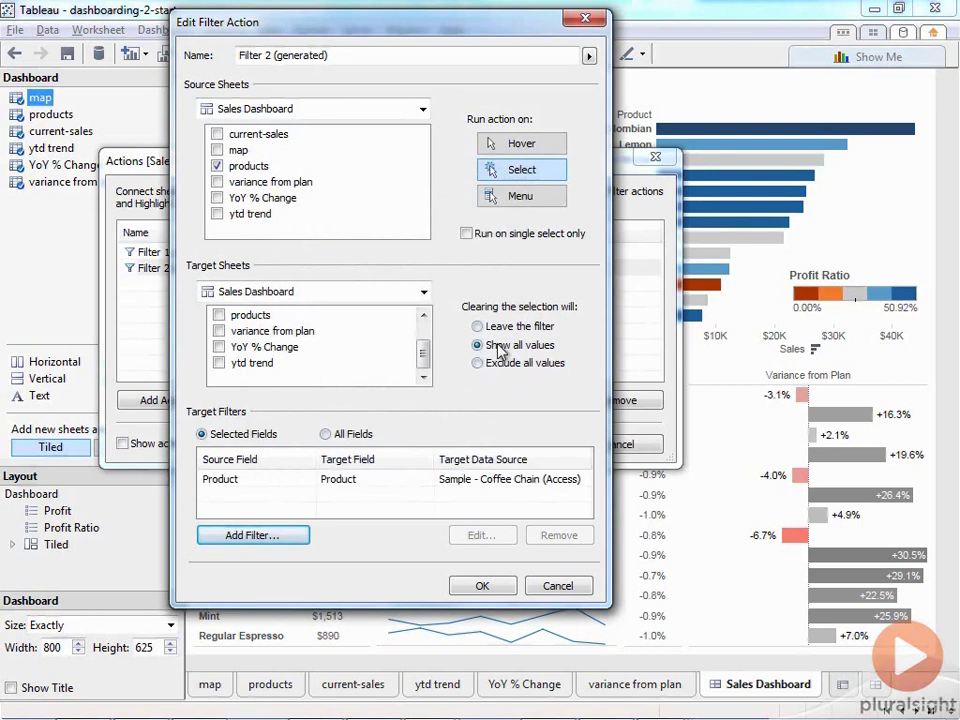
click(482, 585)
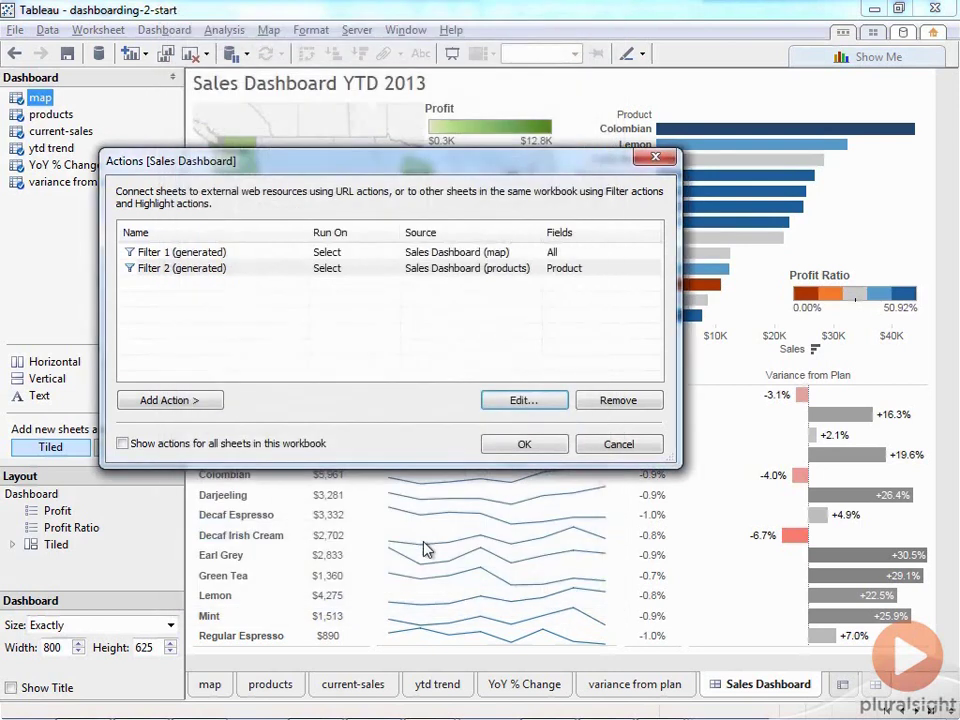
click(514, 451)
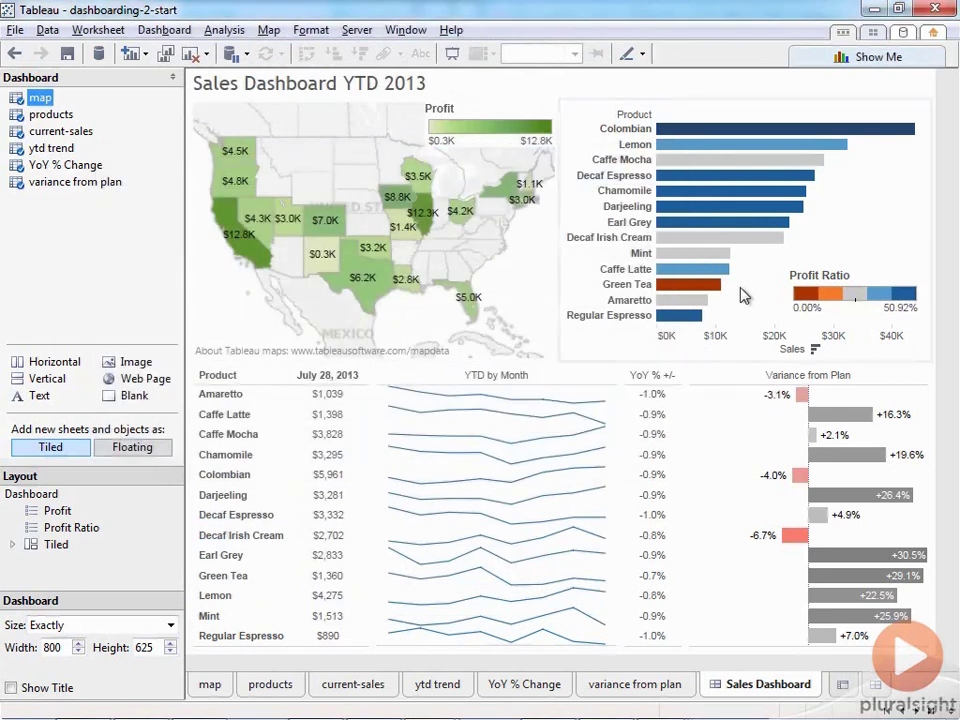
Step: Test the product filter by selecting and clearing Green Tea
click(718, 287)
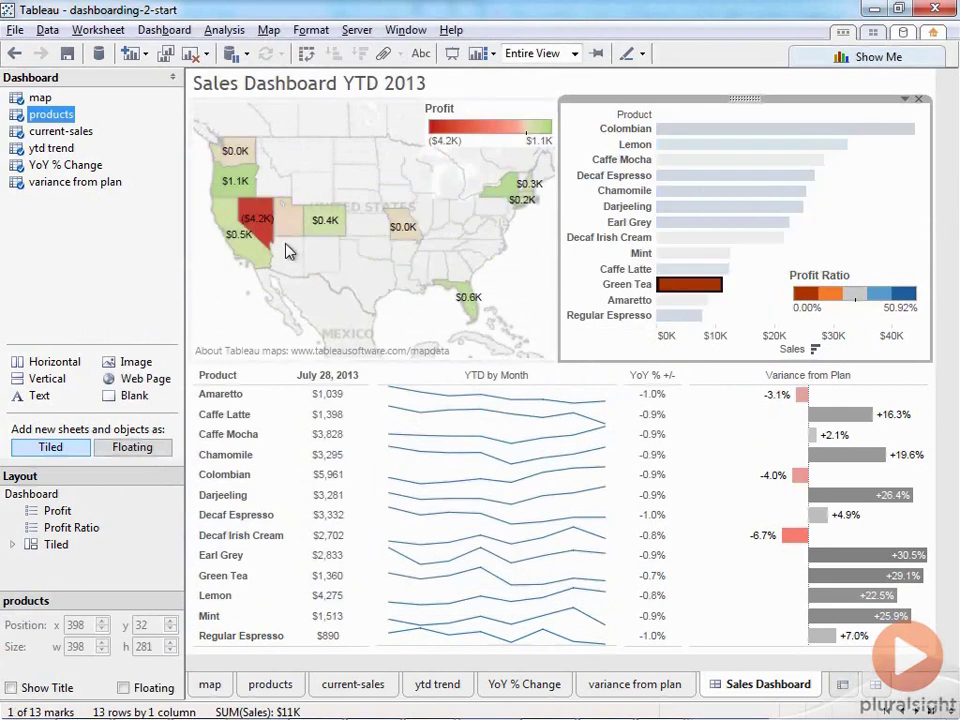
mouse_move(265, 236)
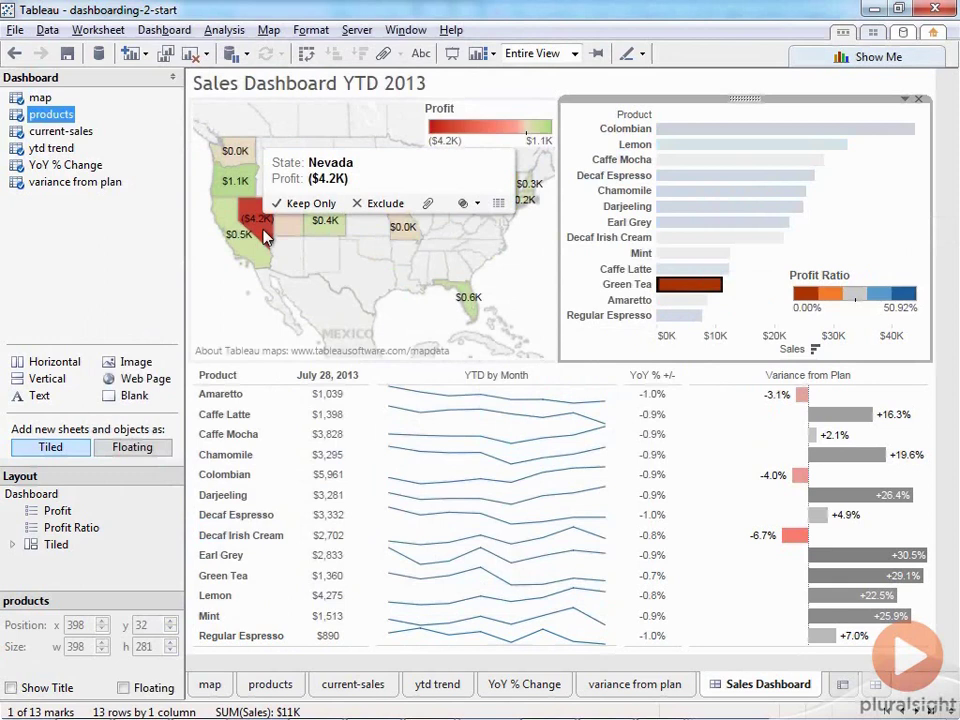
click(684, 291)
click(118, 276)
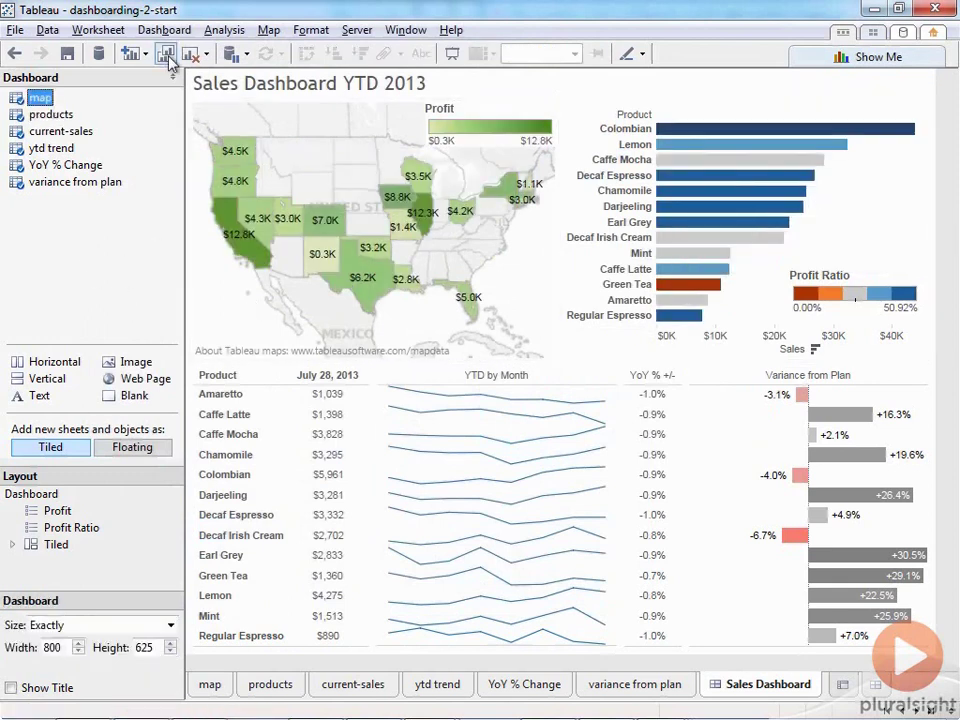
click(168, 30)
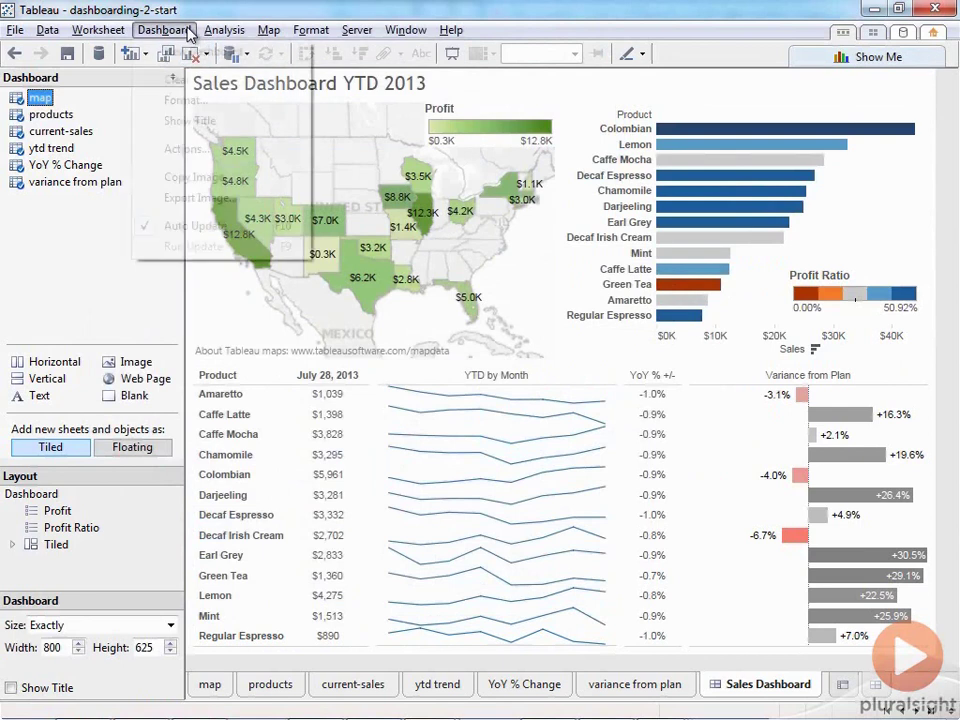
Step: Add a new Highlight action from the dashboard's Actions list
click(207, 150)
drag(324, 222, 284, 156)
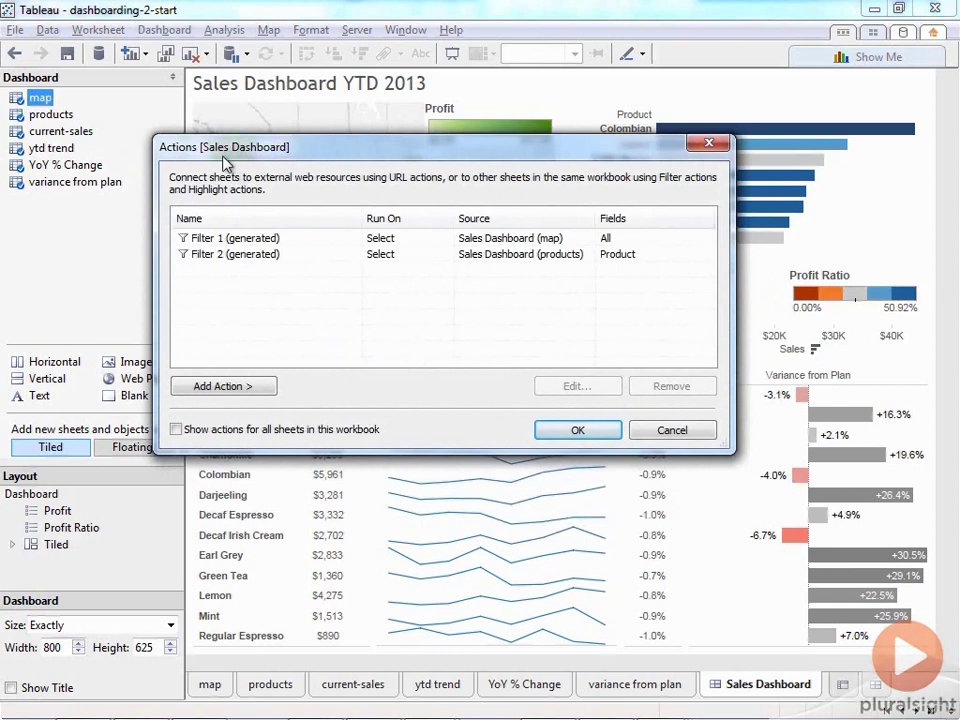
click(240, 392)
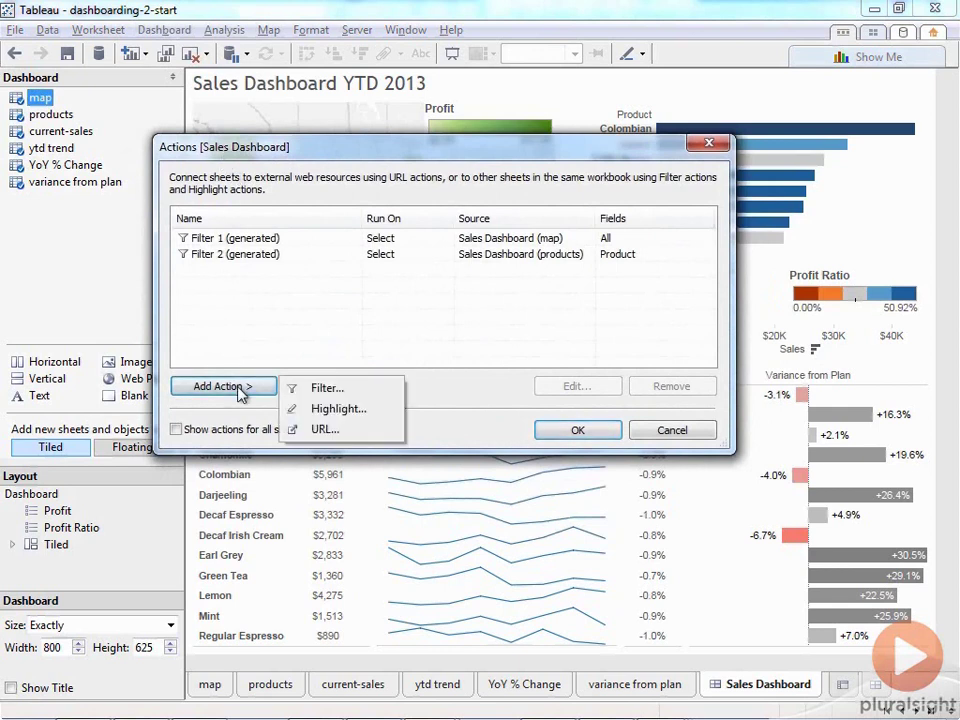
click(374, 412)
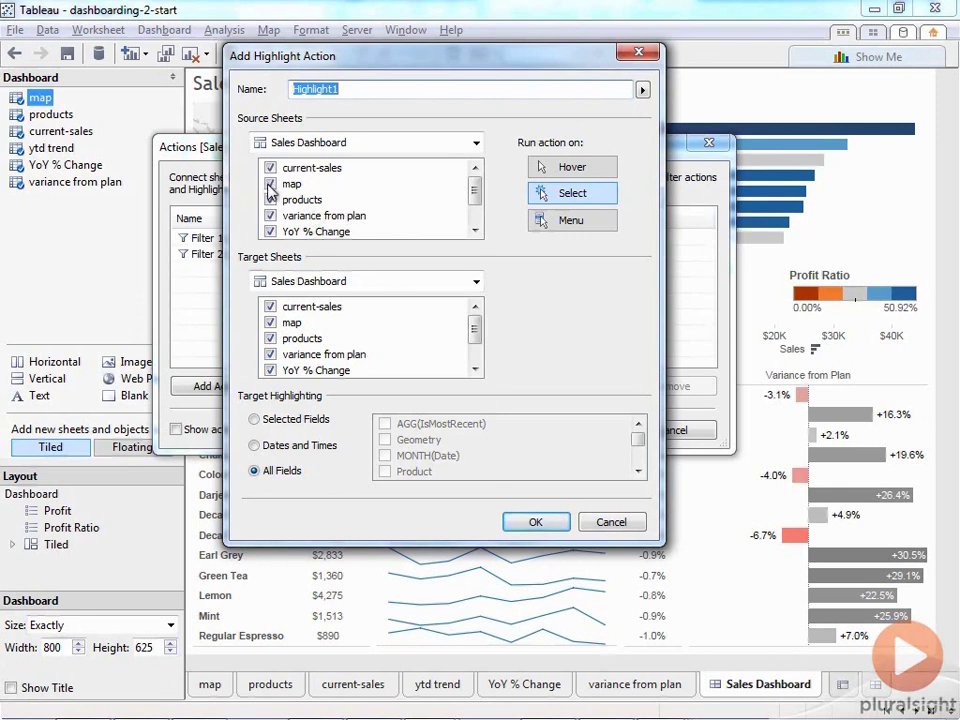
Step: Make the action highlight on the Product field only, excluding the map as source and target
click(270, 322)
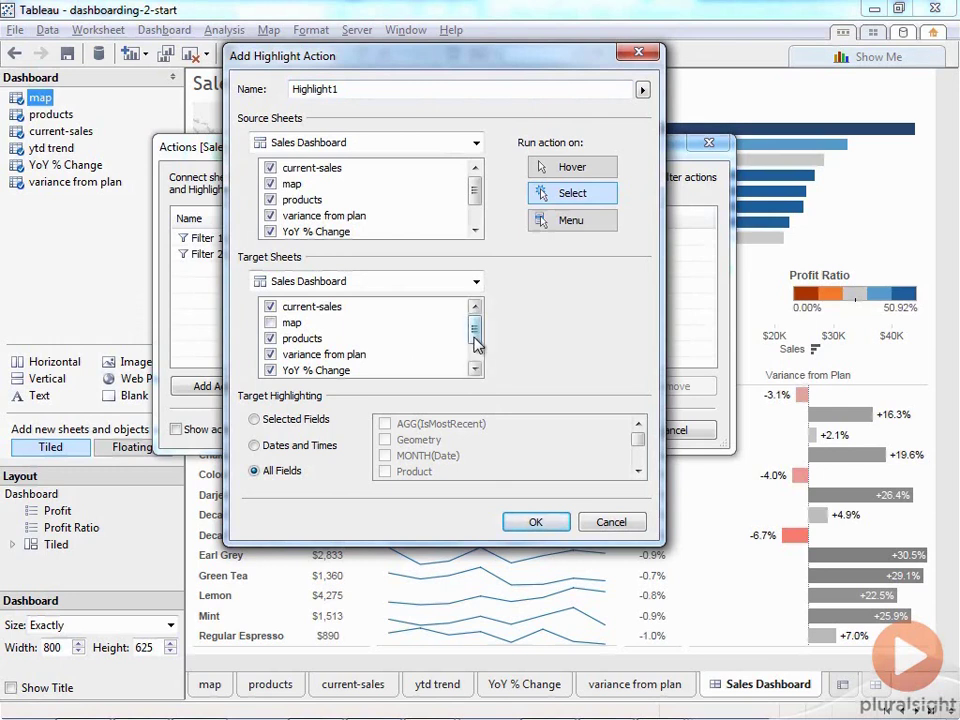
drag(478, 326, 478, 364)
click(289, 421)
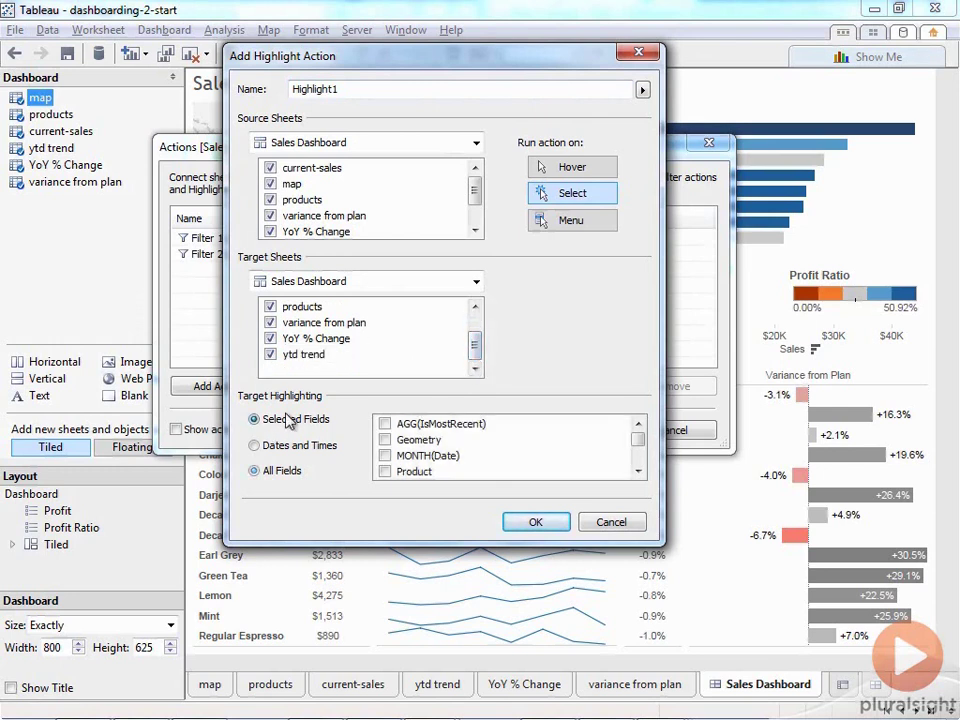
click(414, 471)
click(385, 471)
click(270, 184)
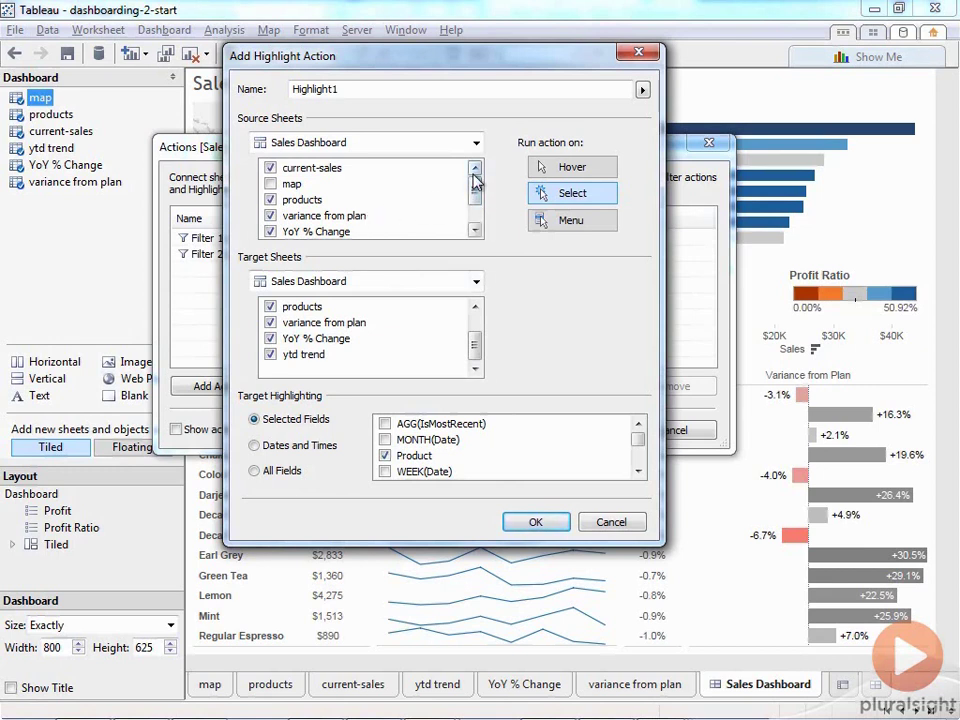
drag(475, 180, 474, 204)
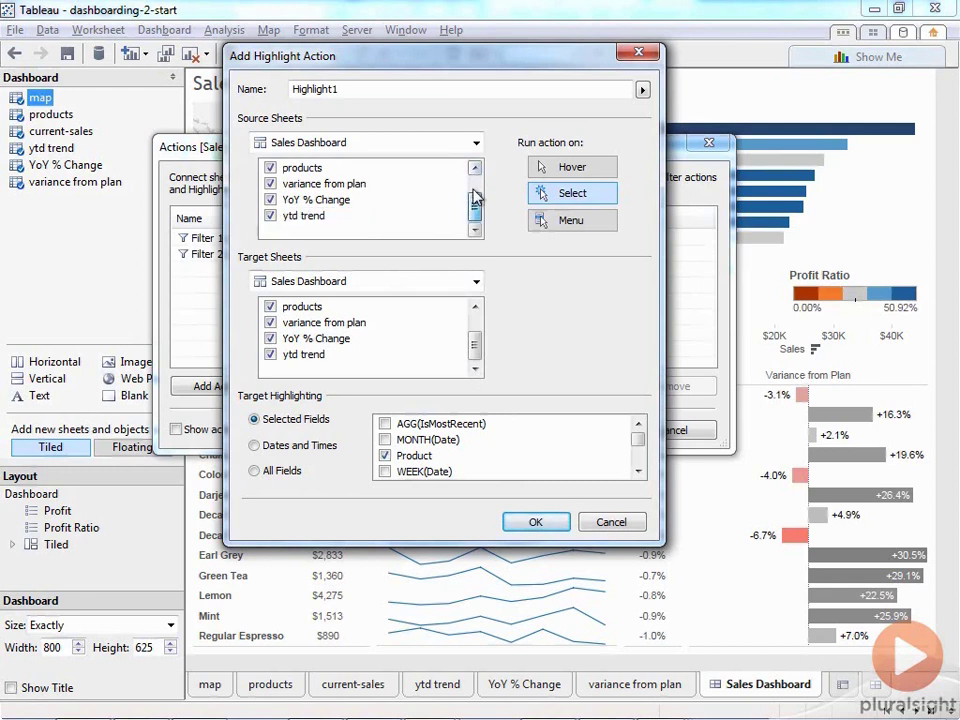
drag(475, 363, 476, 315)
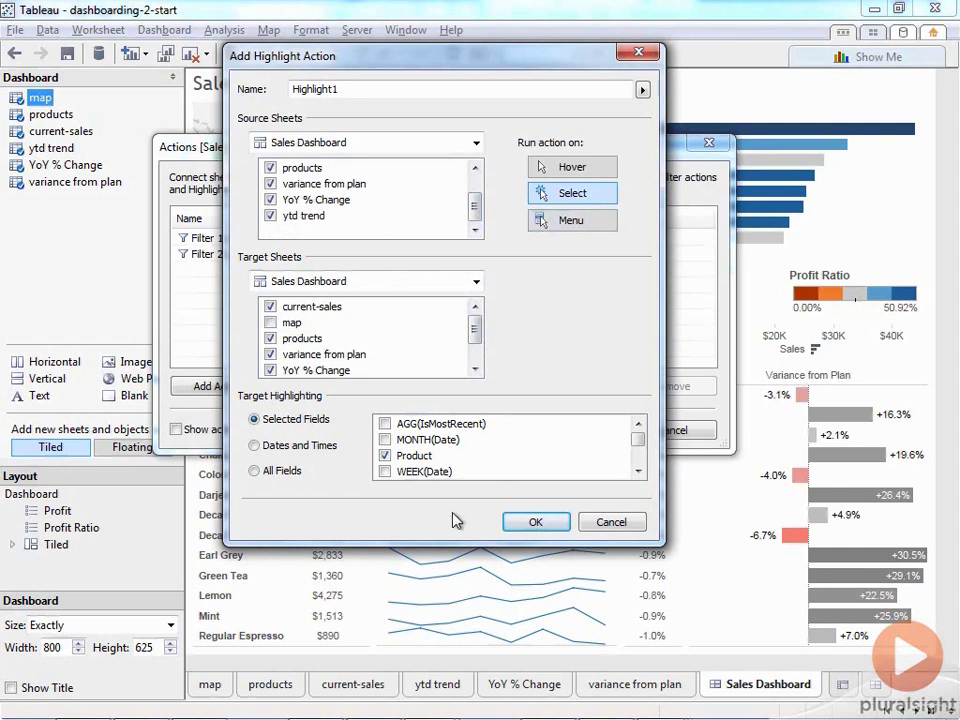
click(534, 524)
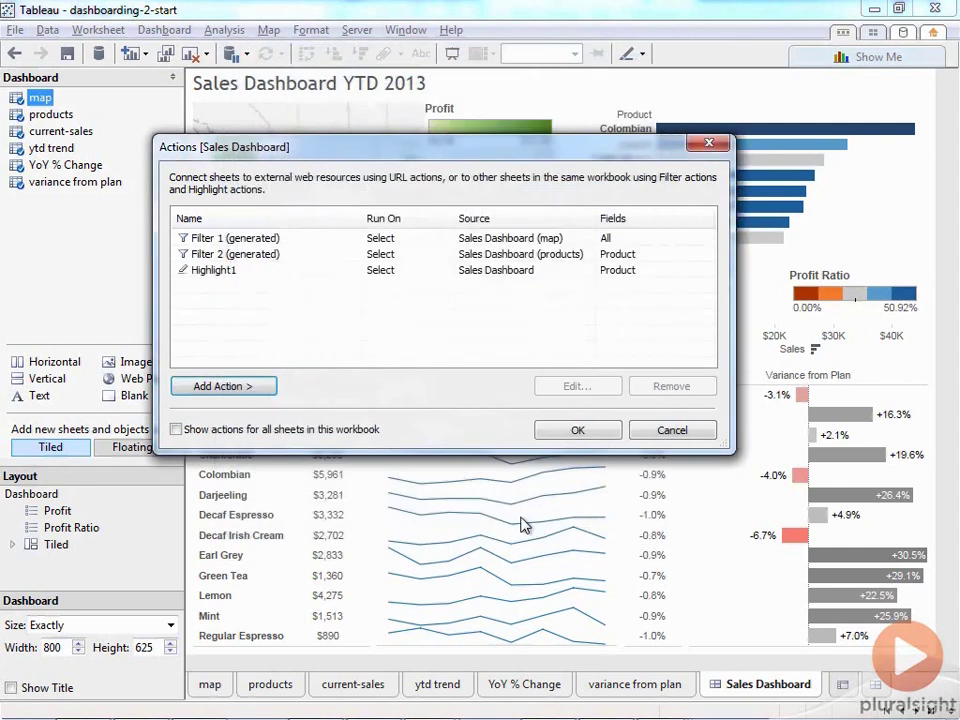
click(566, 431)
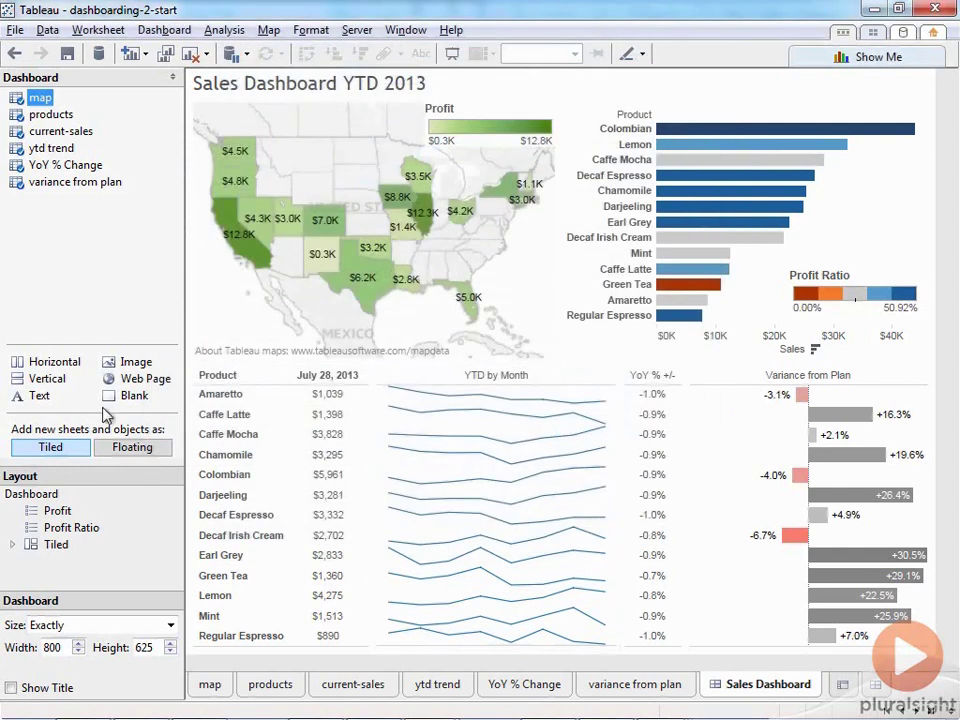
Step: Test the Product highlight by selecting Chamomile and Green Tea, then clear the selection
click(240, 465)
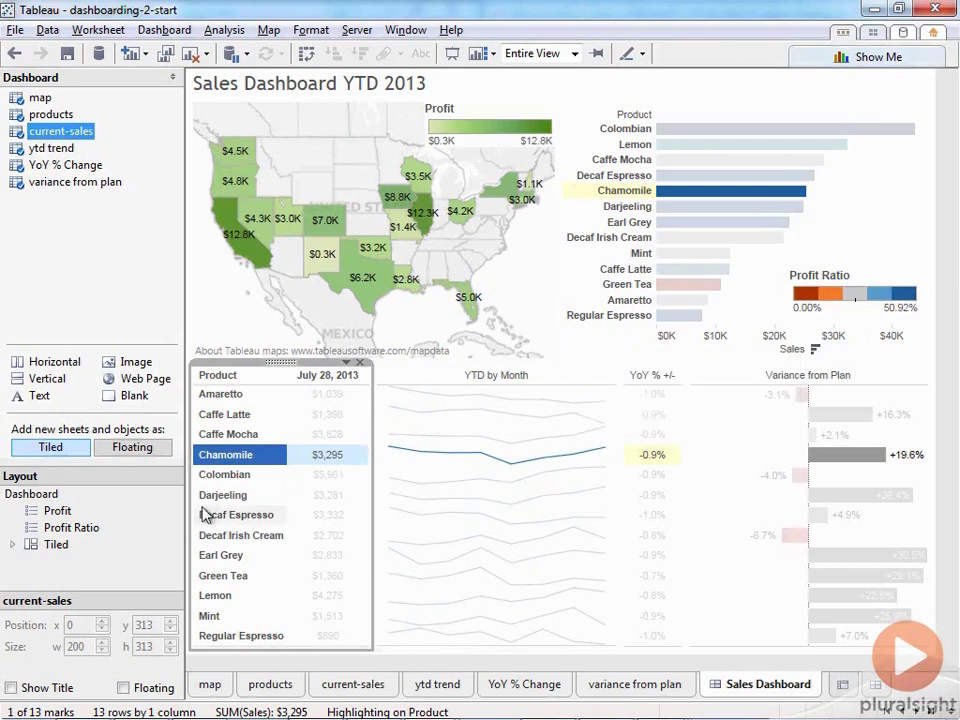
mouse_move(255, 470)
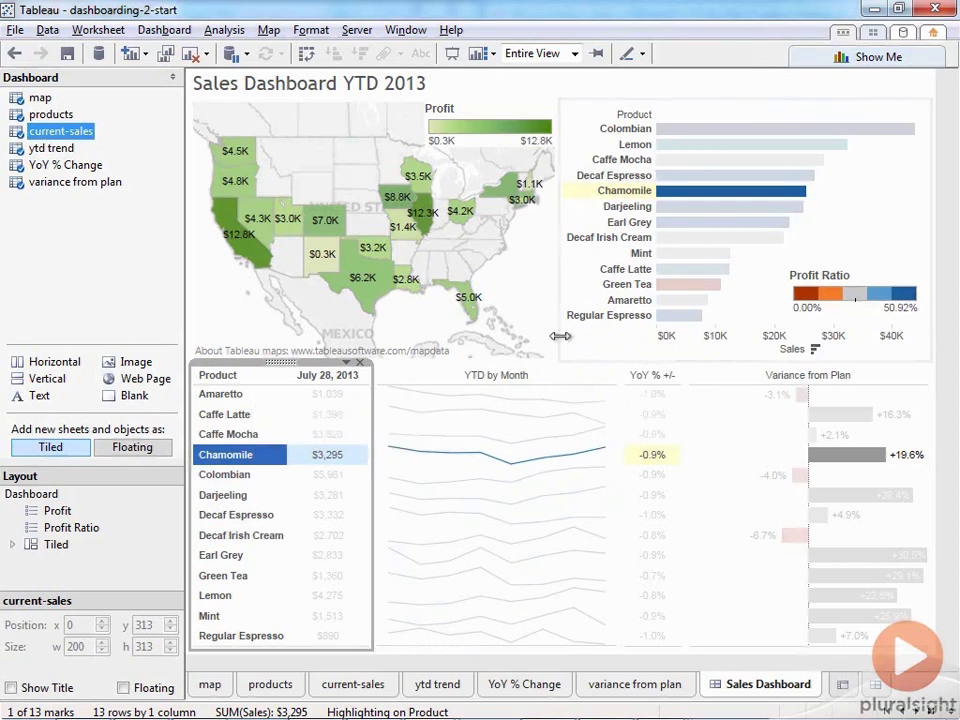
click(250, 455)
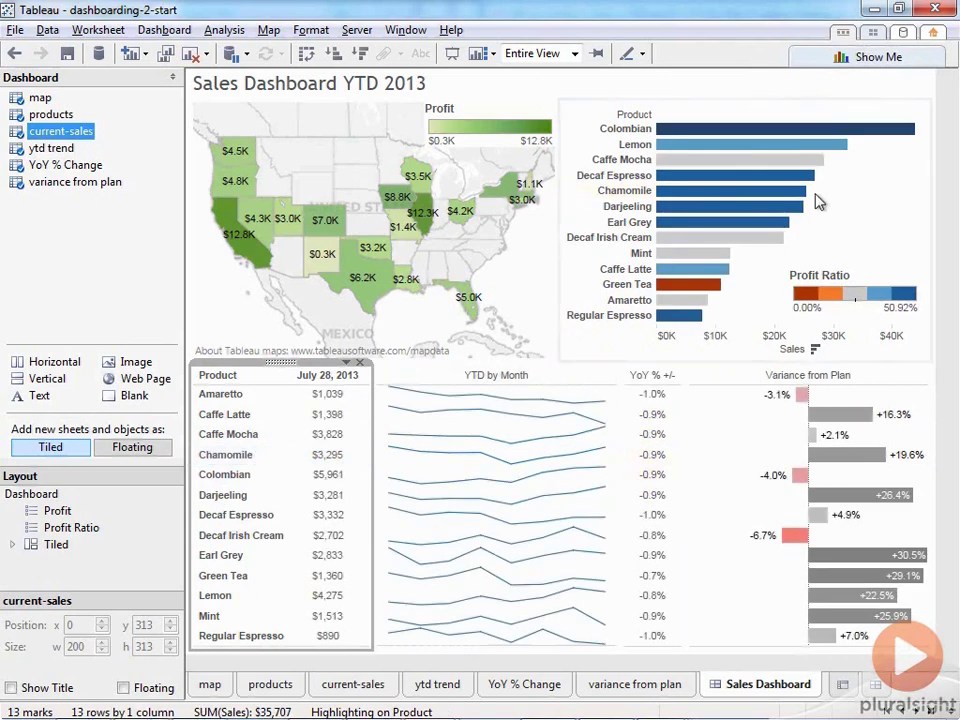
click(700, 291)
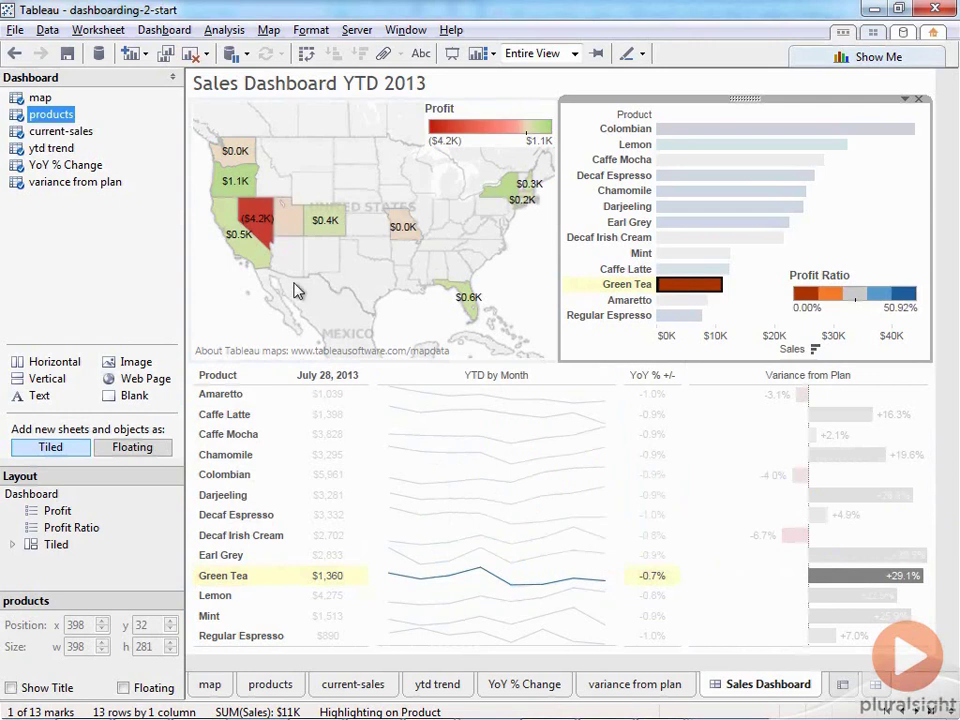
click(690, 284)
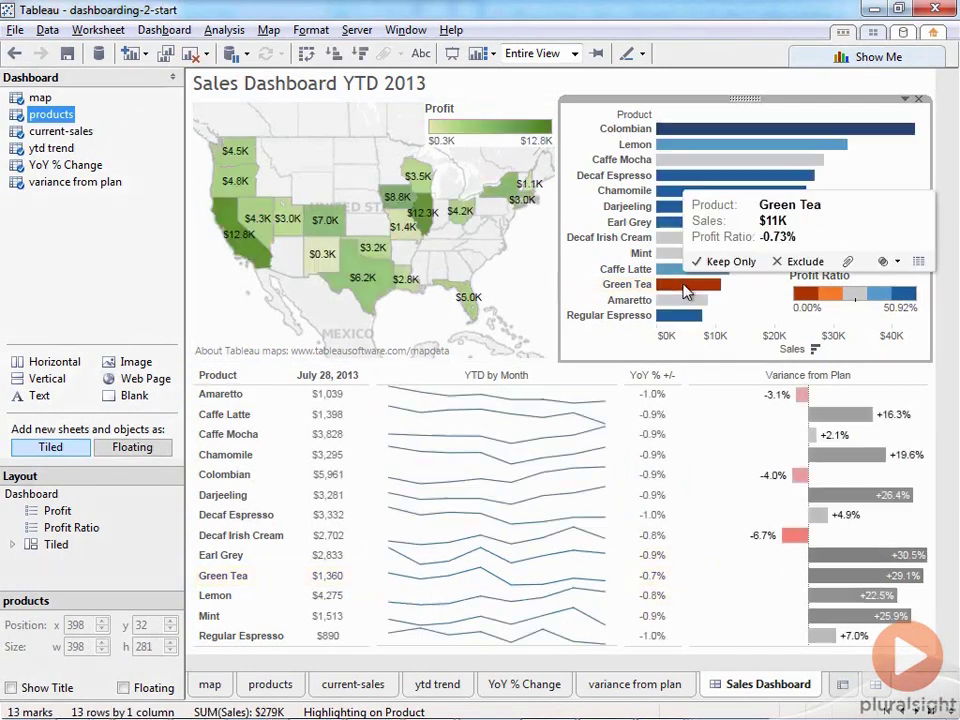
click(105, 285)
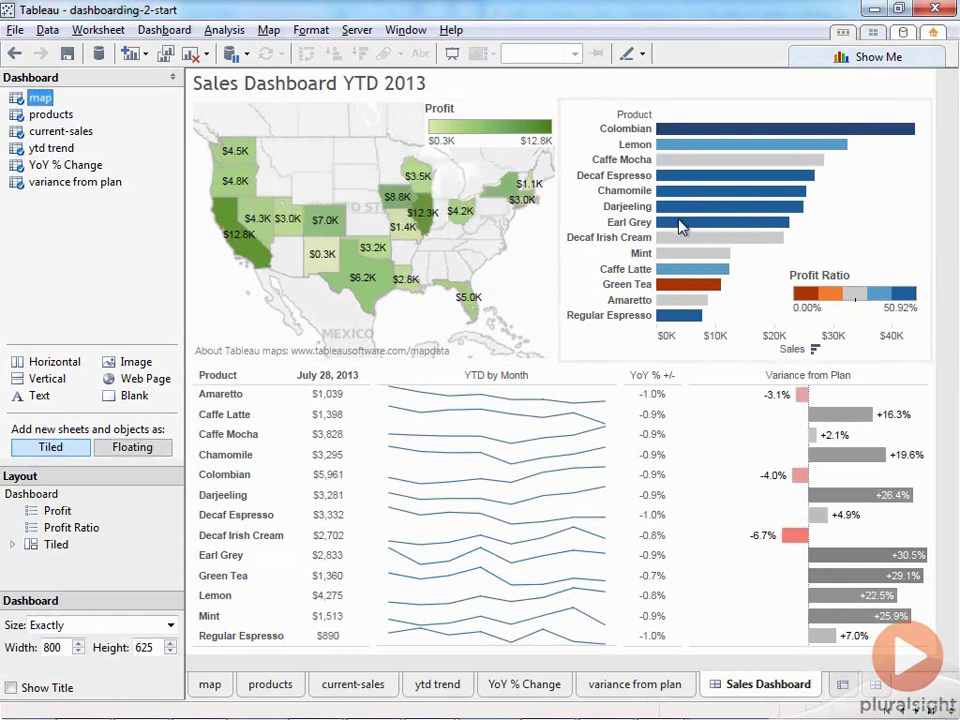
Step: Select the current-sales table on the dashboard
mouse_move(679, 227)
mouse_move(548, 425)
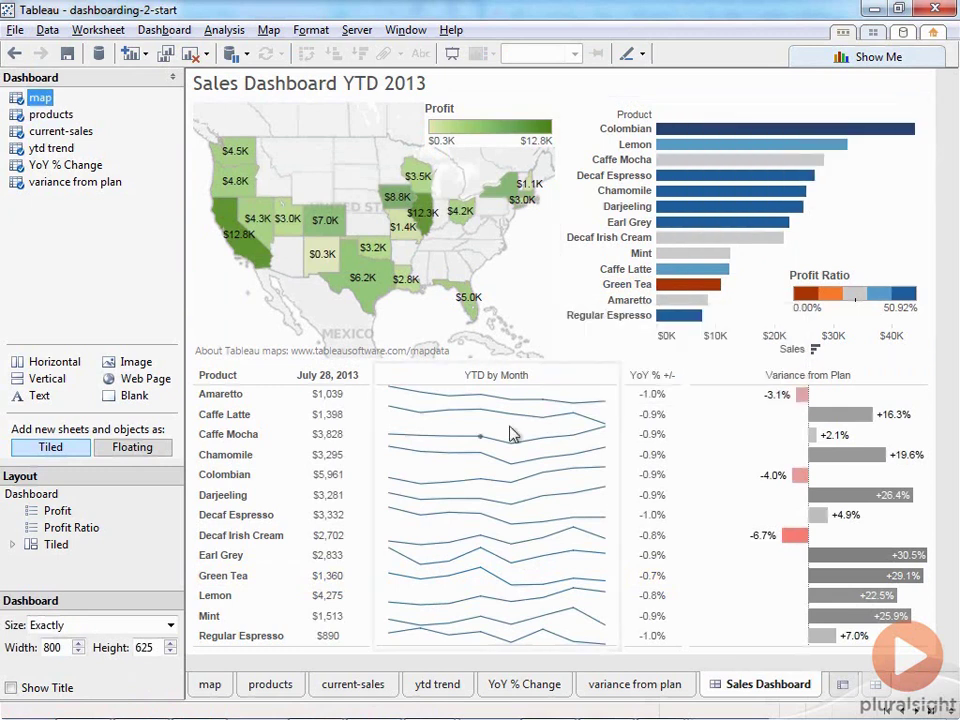
mouse_move(298, 452)
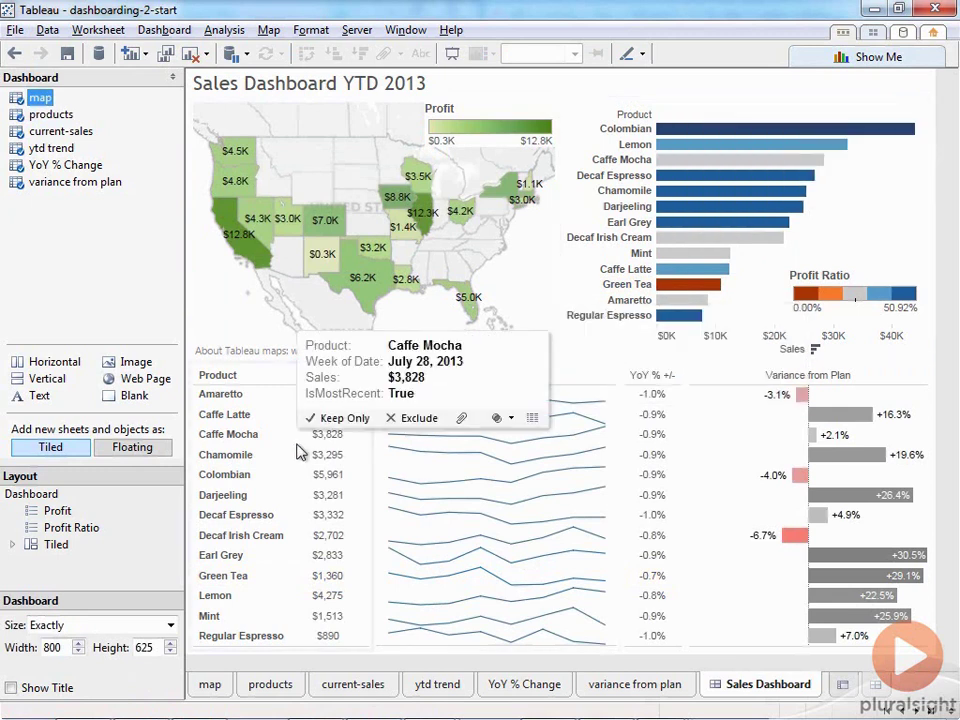
click(257, 377)
Step: Remove the IsMostRecent line from the current-sales tooltip and shorten 'Week of Date' to 'Week of'
click(97, 30)
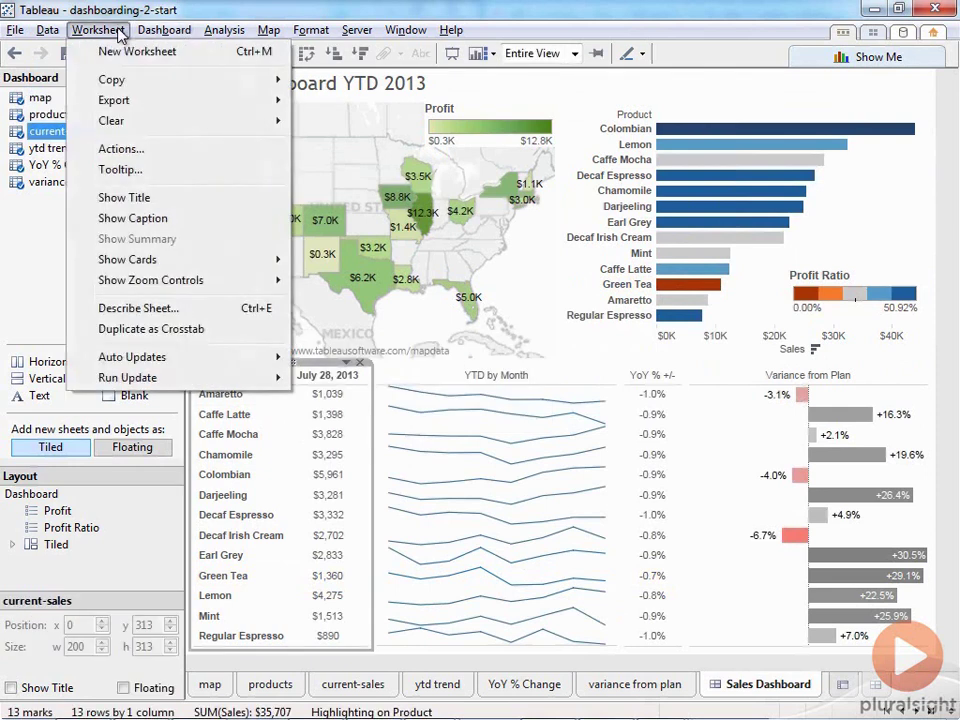
click(118, 33)
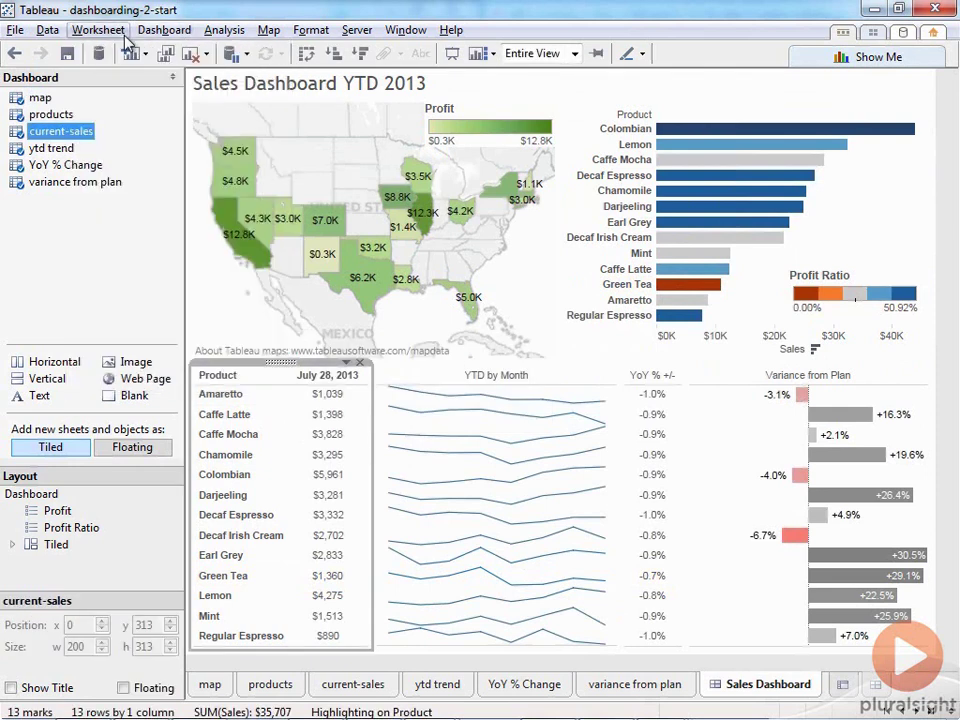
click(122, 34)
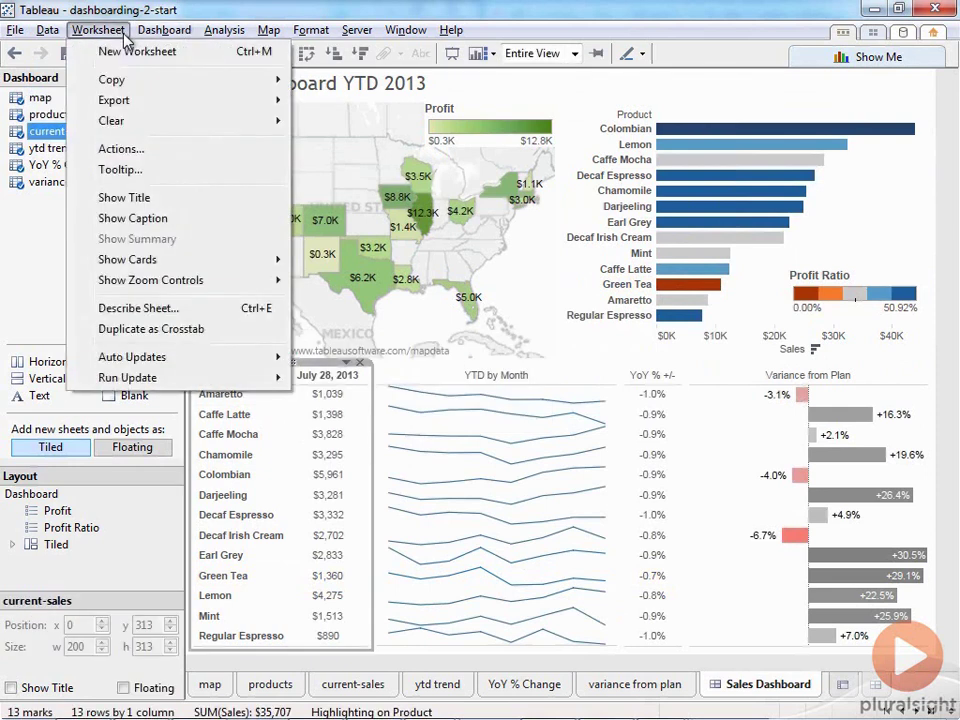
click(120, 169)
drag(926, 404, 680, 190)
drag(800, 172, 590, 174)
key(shift+Home)
key(BackSpace)
key(BackSpace)
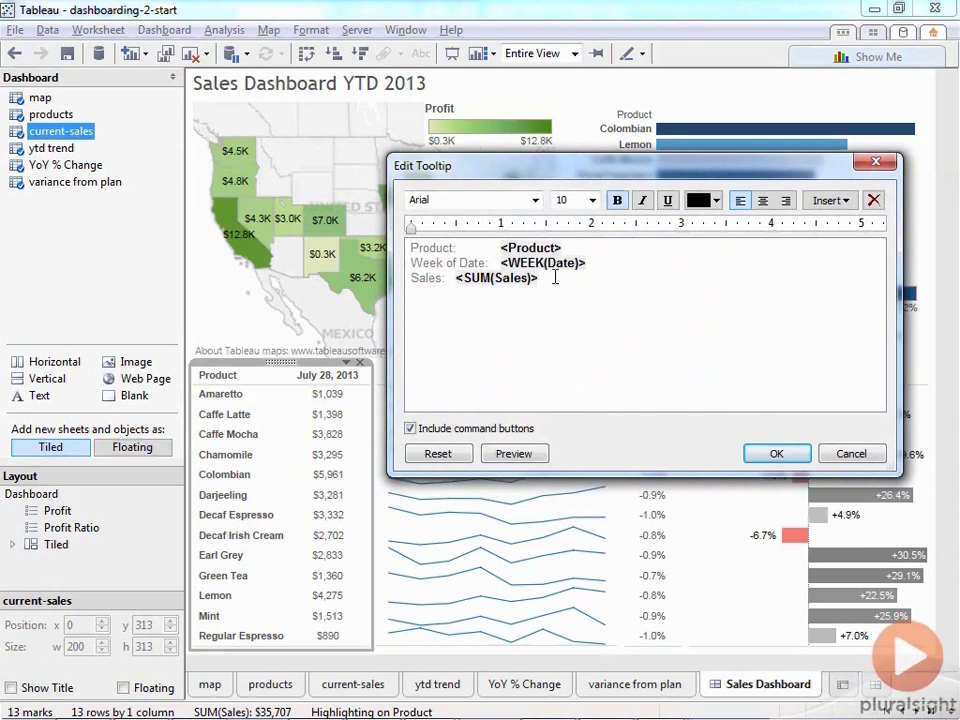
click(446, 262)
drag(446, 262, 463, 262)
key(BackSpace)
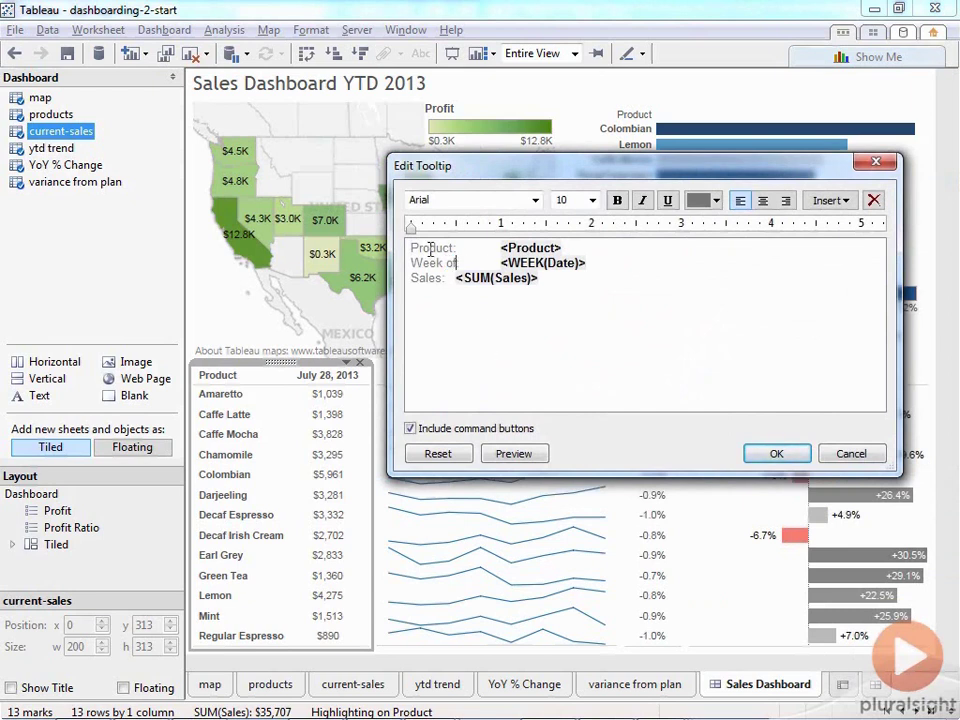
click(776, 453)
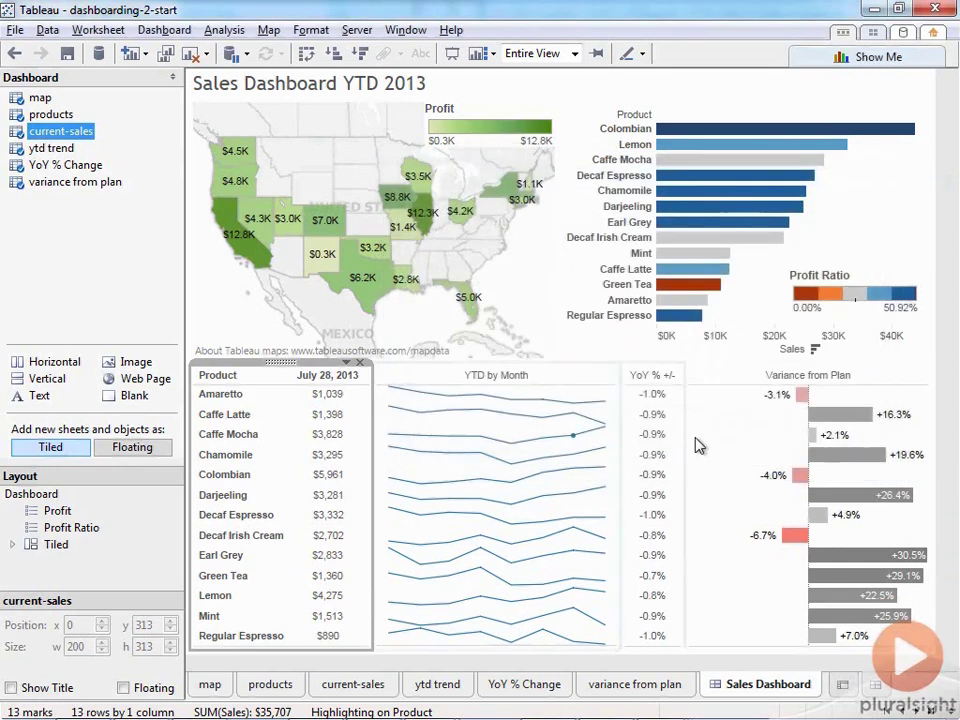
Step: View the 9 underlying rows for the Caffe Latte mark, then close them and clear the selection
mouse_move(323, 430)
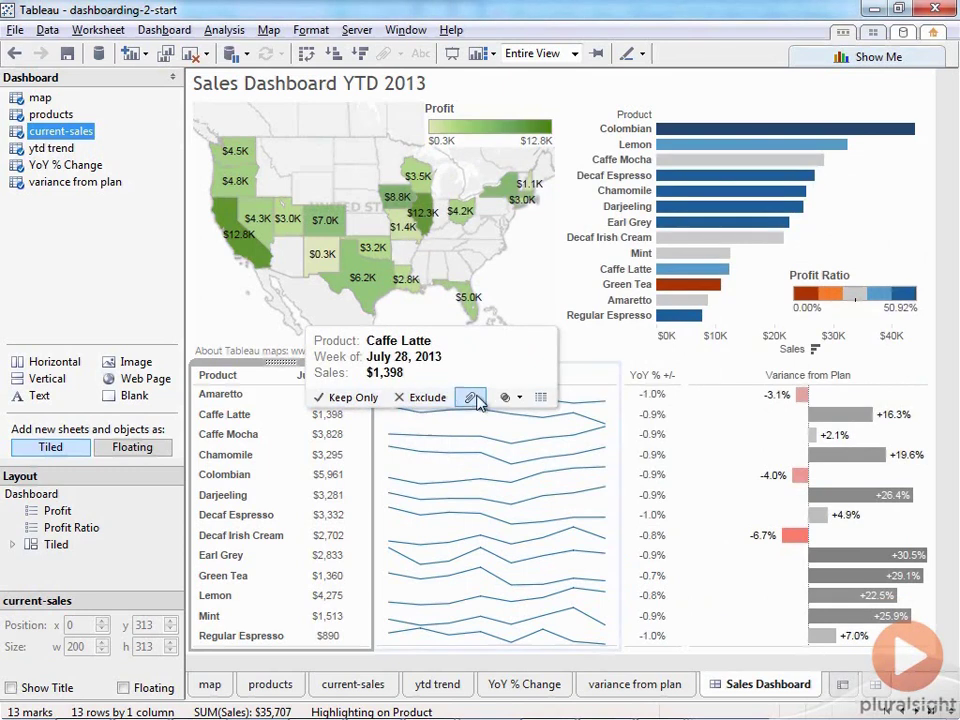
click(537, 398)
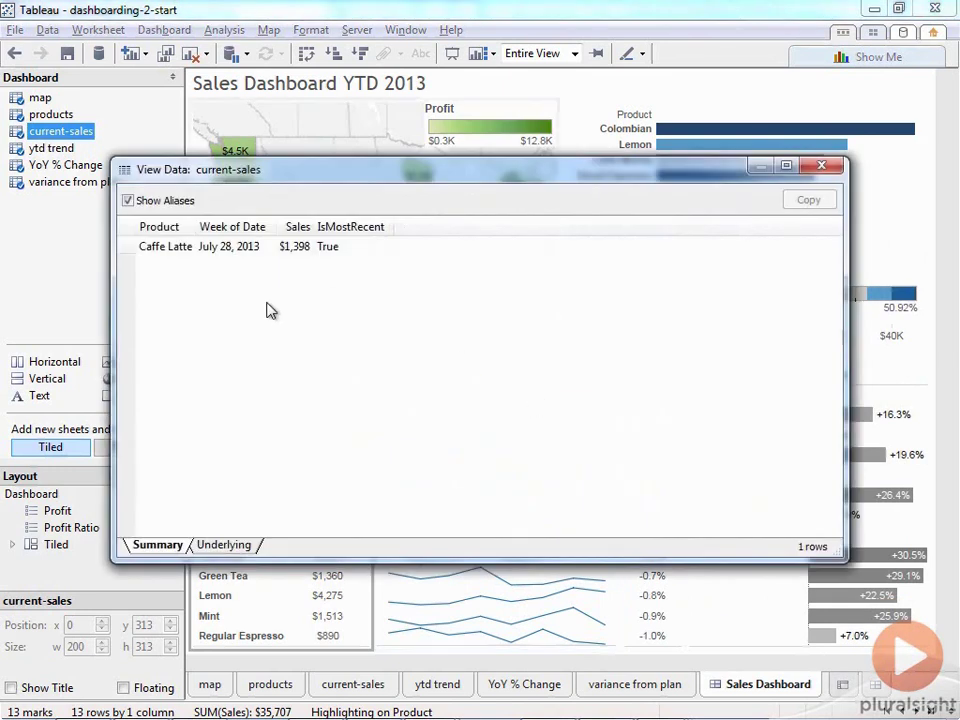
click(224, 546)
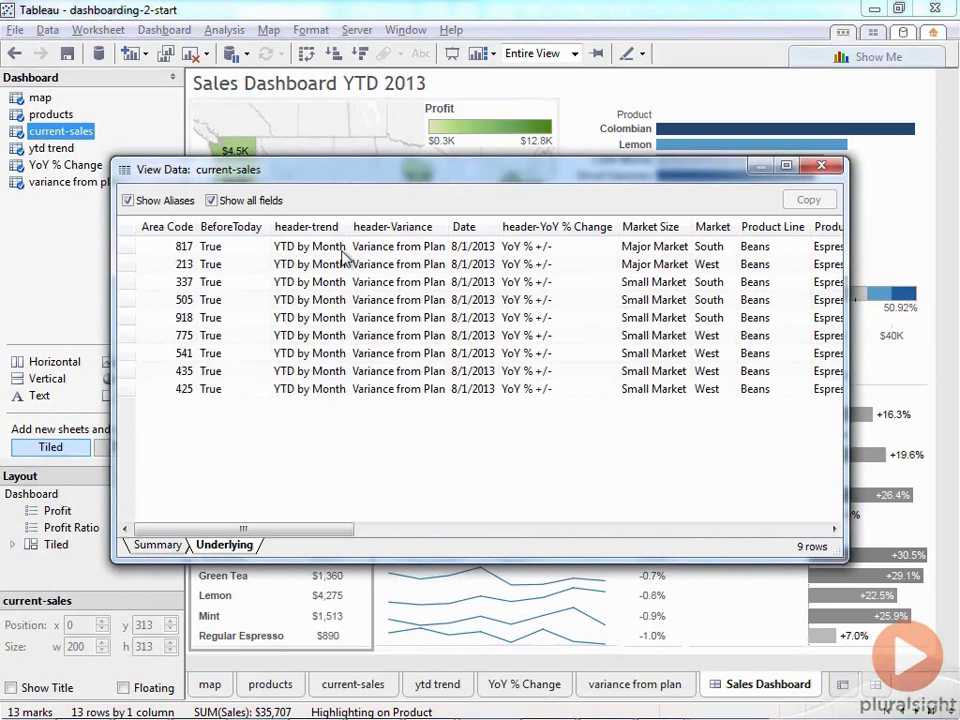
drag(326, 529, 793, 510)
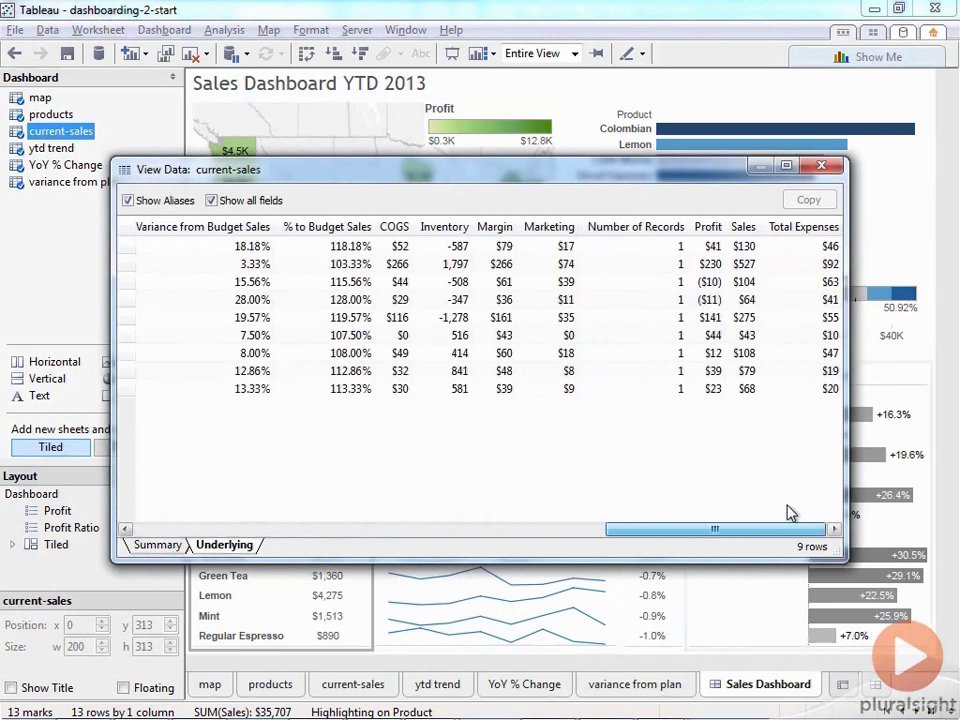
click(833, 165)
click(40, 335)
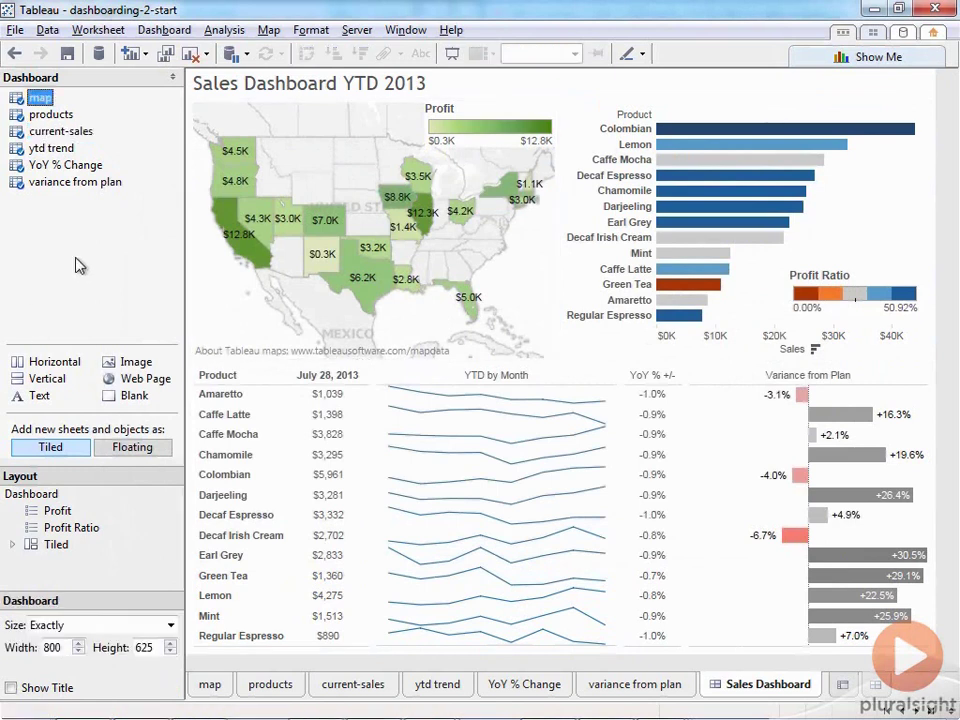
mouse_move(428, 410)
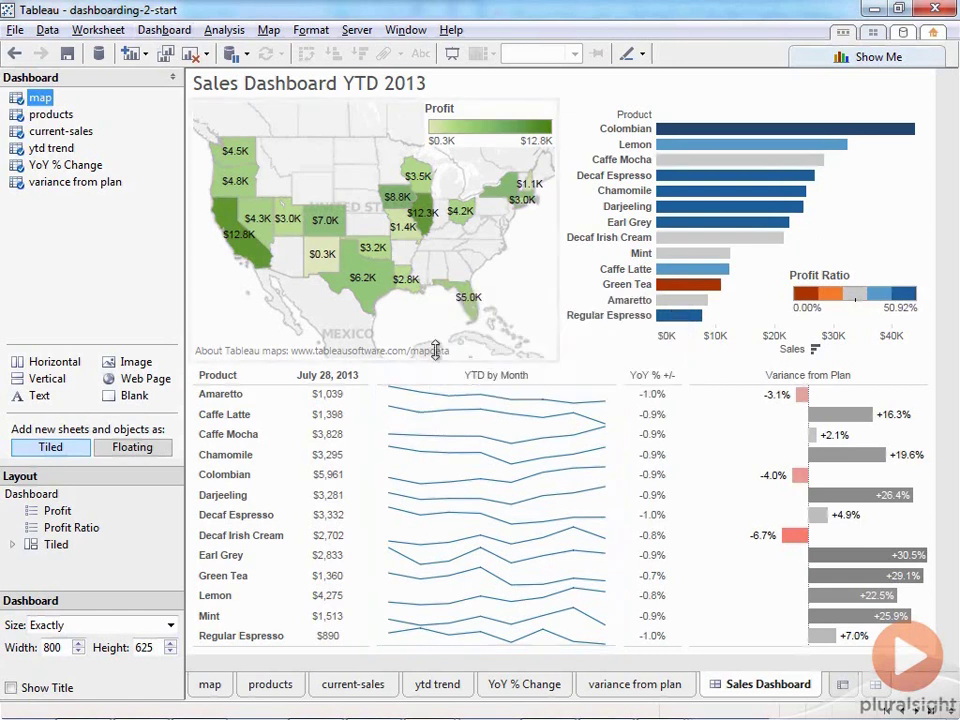
Step: Remove the header-trend line from the ytd trend tooltip and shorten 'Month of Date' to 'Month'
click(449, 410)
click(98, 29)
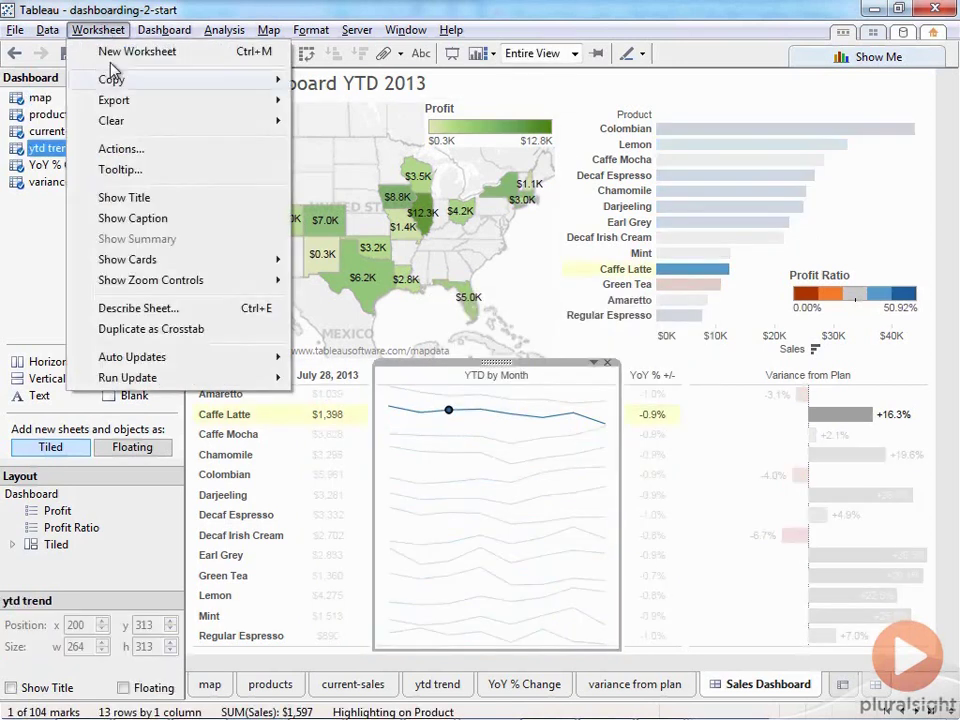
click(138, 171)
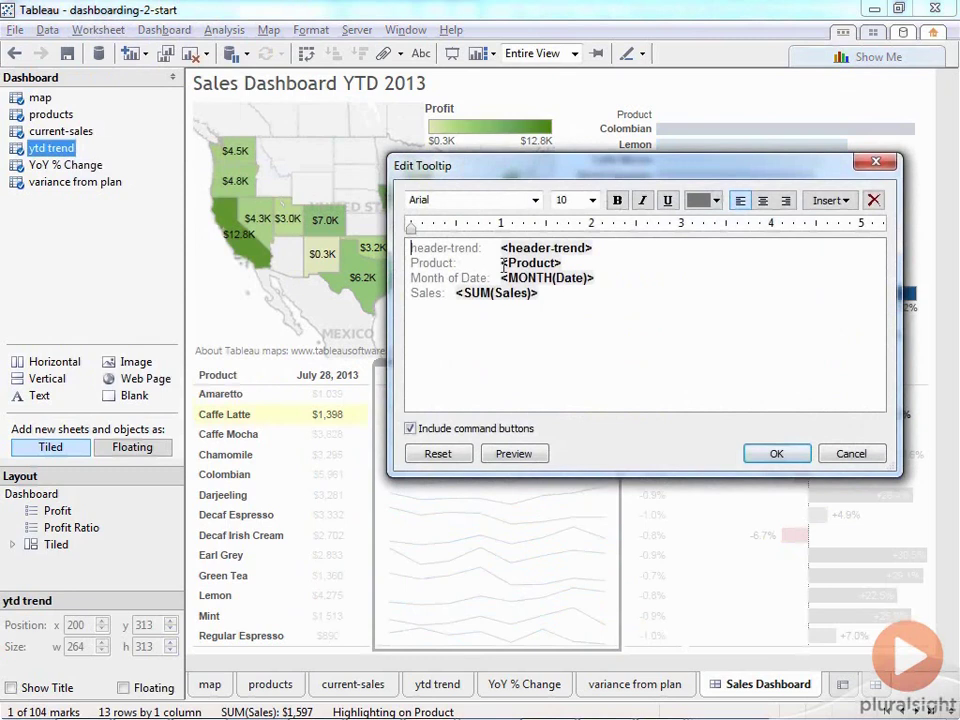
key(shift+Down)
key(Delete)
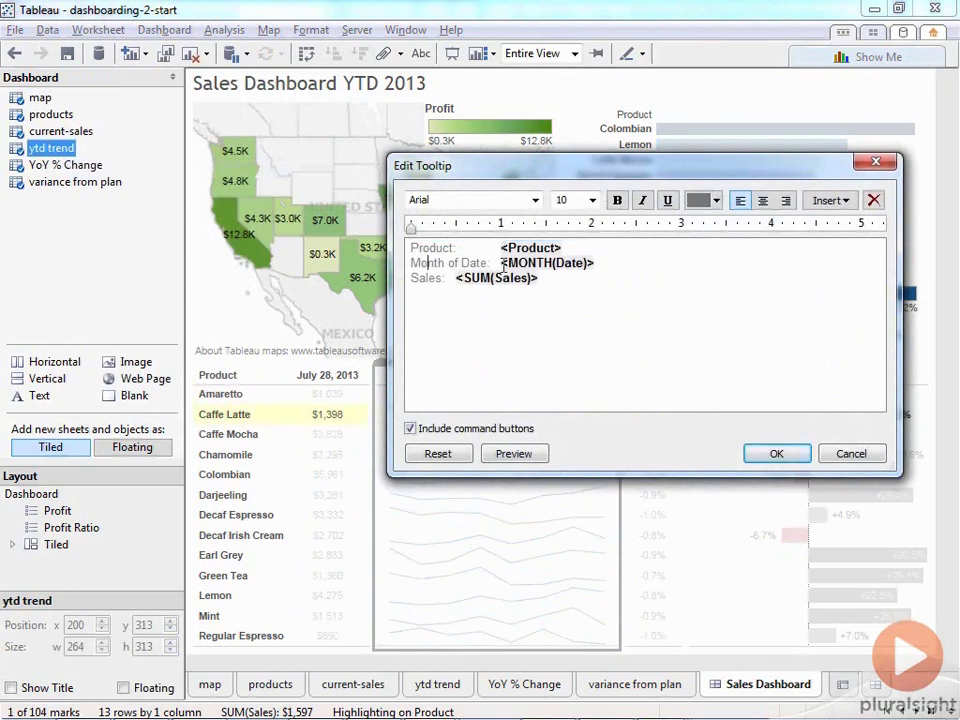
key(ctrl+shift+Right)
key(ctrl+shift+Right)
key(Delete)
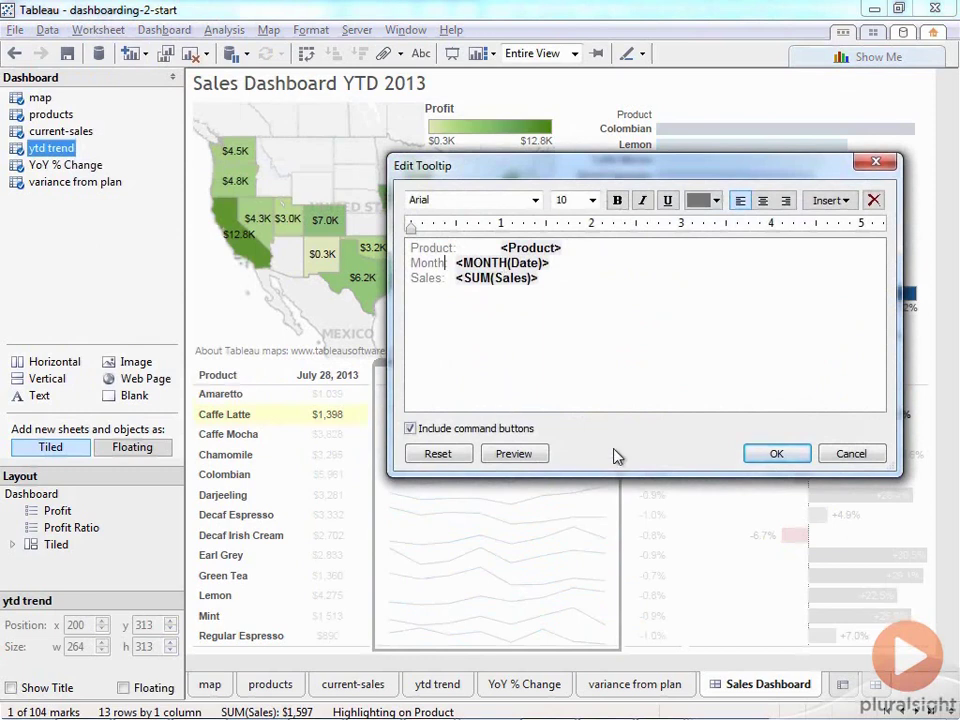
click(778, 454)
mouse_move(449, 414)
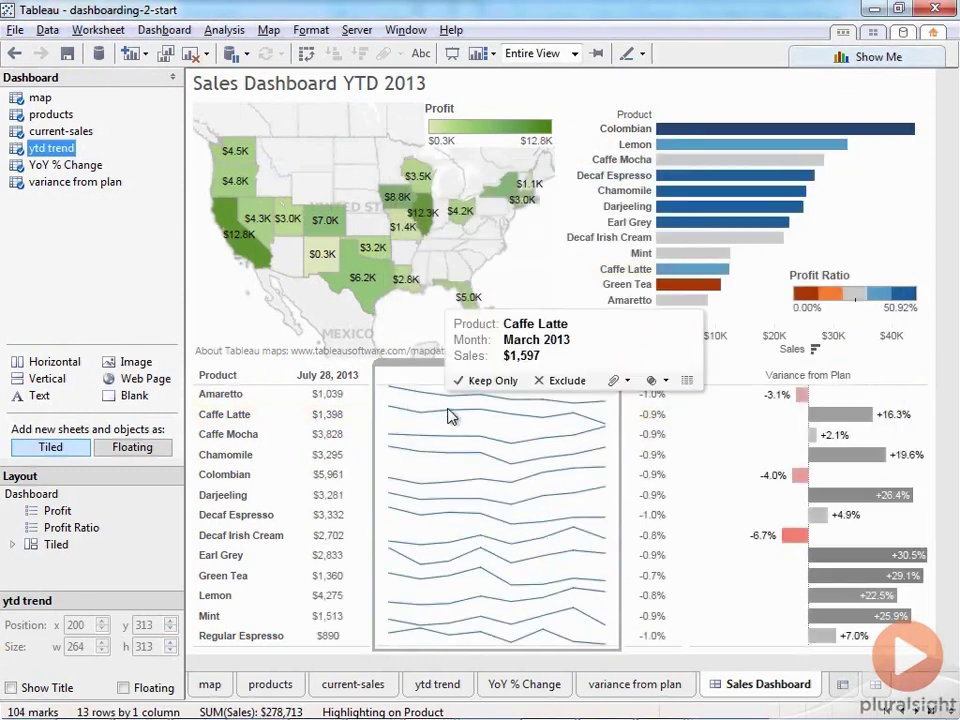
Step: In the YoY % Change tooltip, shorten the label to 'Month' and move Product to the top line
click(643, 376)
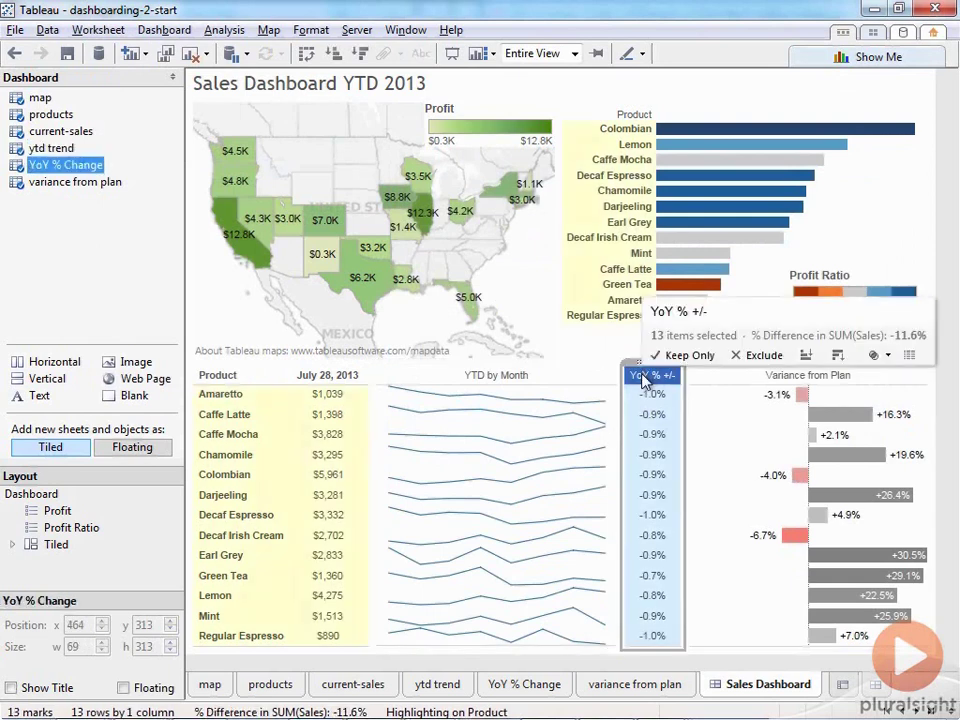
mouse_move(637, 425)
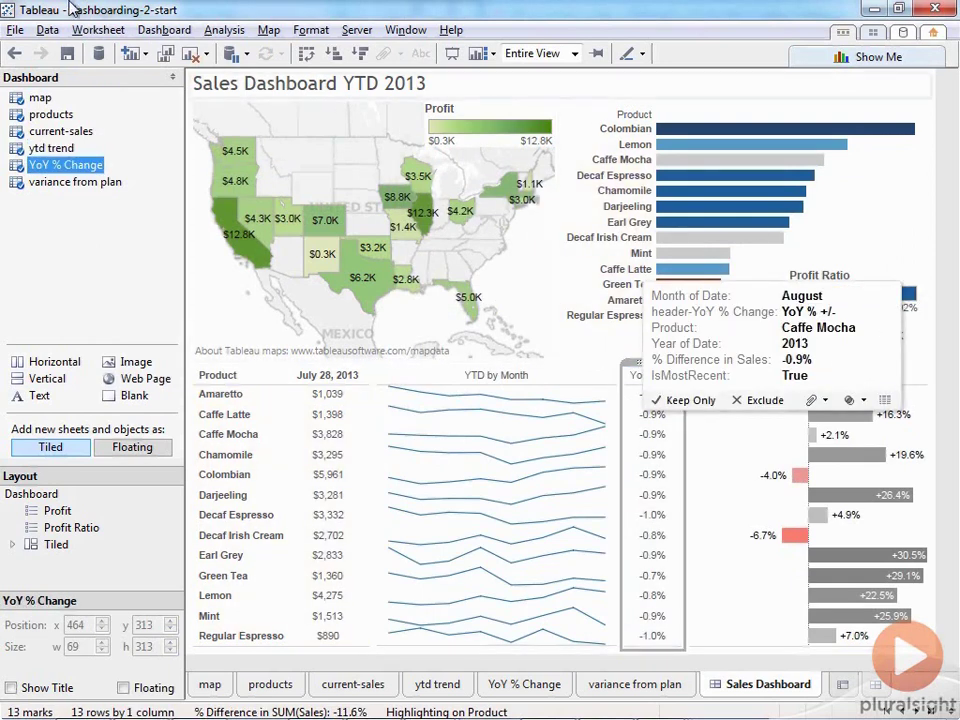
click(103, 31)
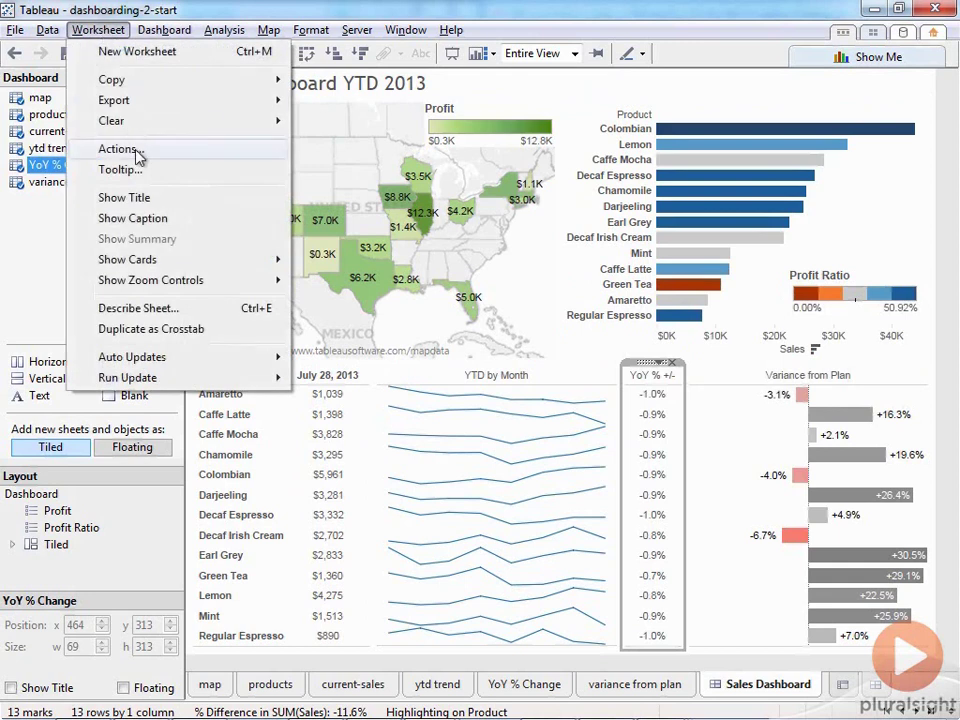
click(150, 165)
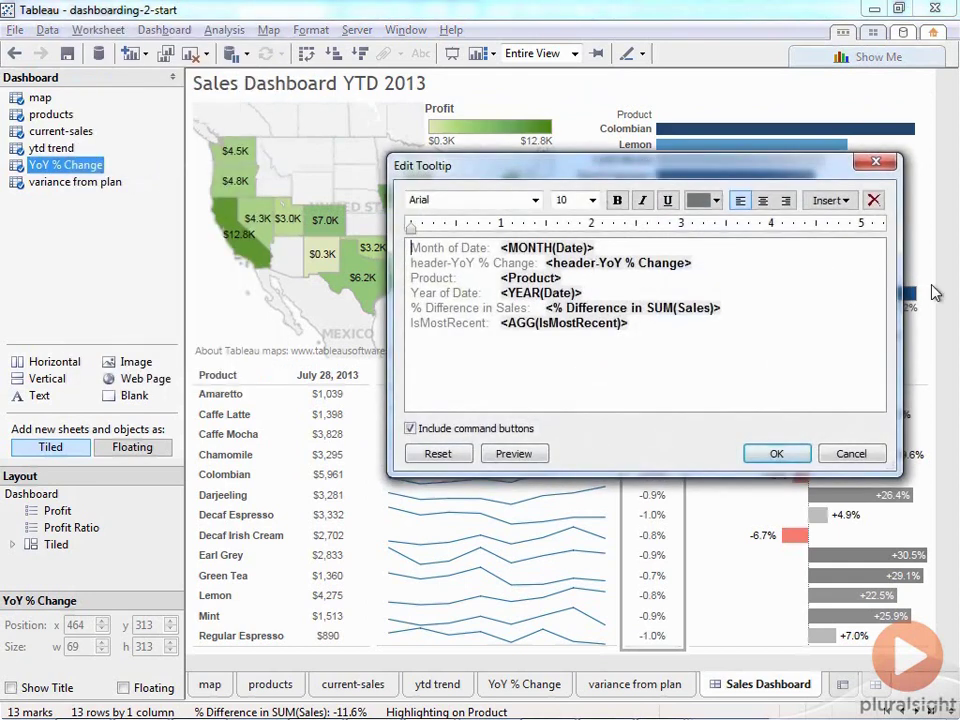
key(ctrl+shift+Right)
key(ctrl+shift+Right)
key(Delete)
key(Home)
key(shift+Down)
key(ctrl+x)
key(ctrl+Home)
key(ctrl+v)
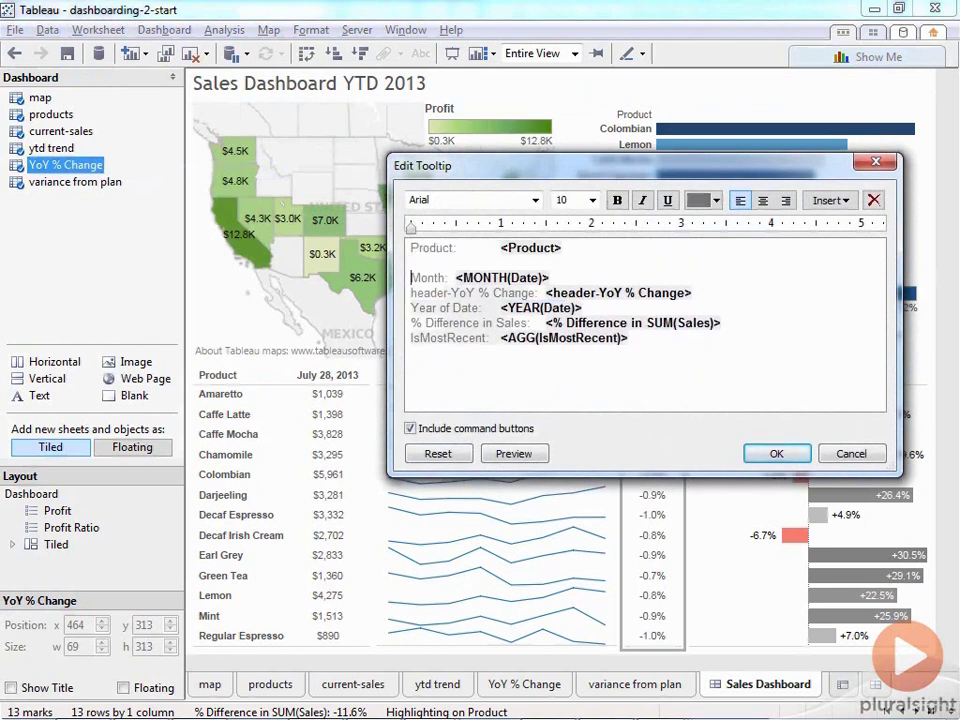
key(Delete)
Step: Delete the header-YoY % Change, Year of Date and IsMostRecent lines from the YoY tooltip
click(545, 278)
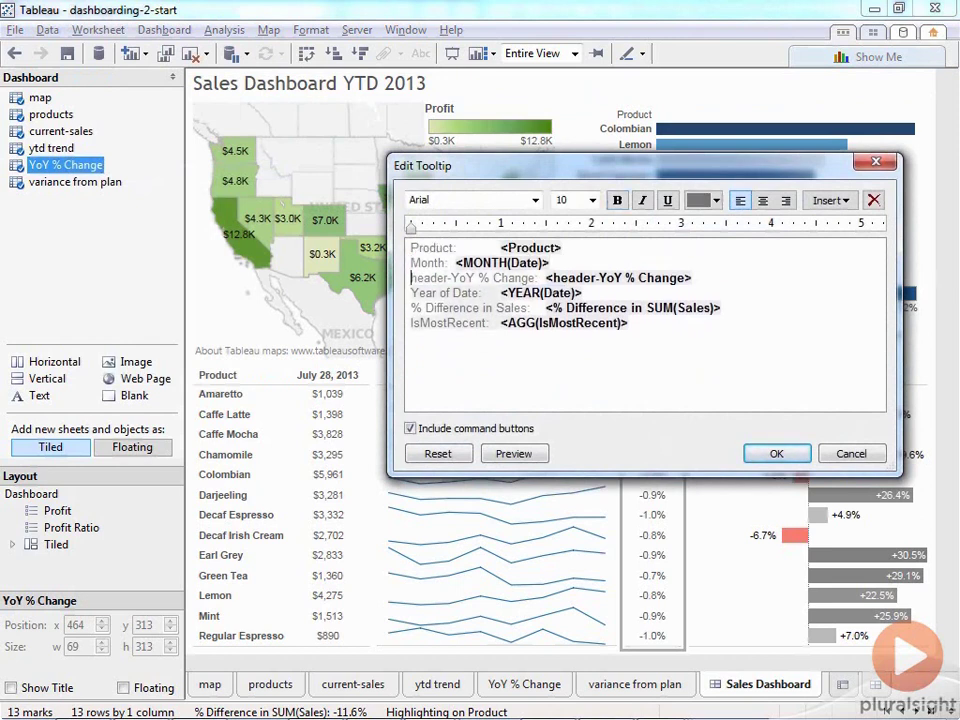
key(Home)
key(shift+Down)
key(Delete)
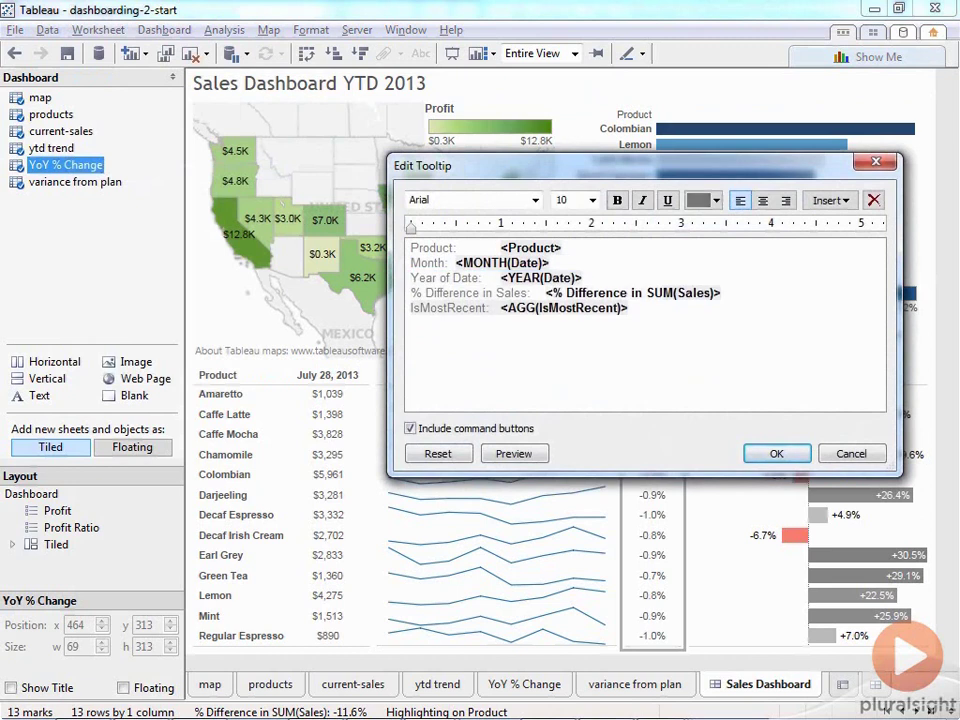
key(shift+Down)
key(Delete)
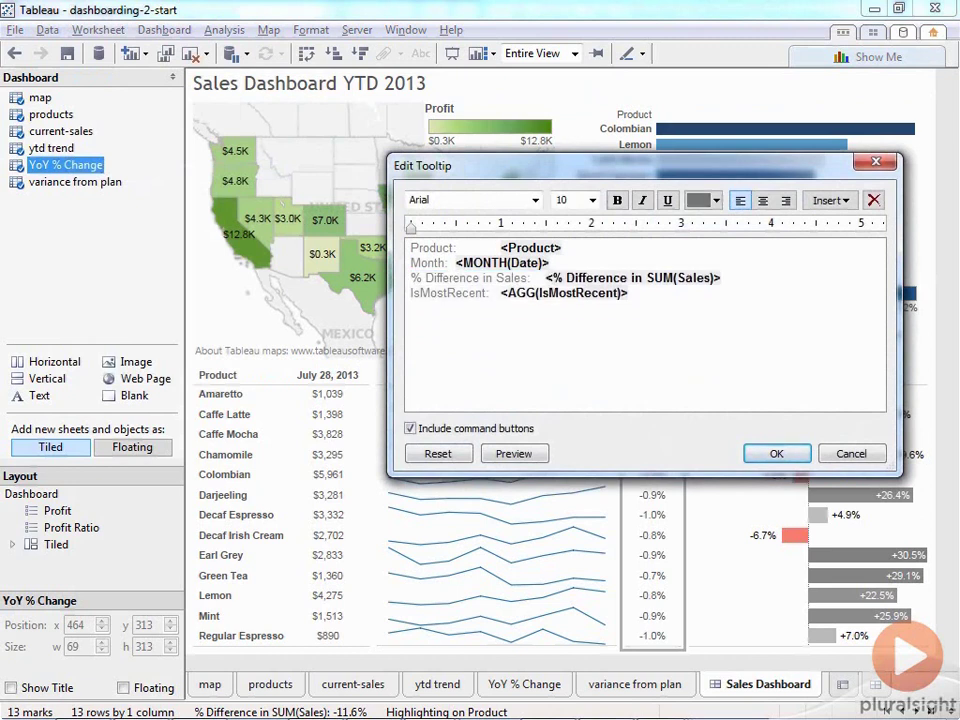
key(shift+Down)
key(Delete)
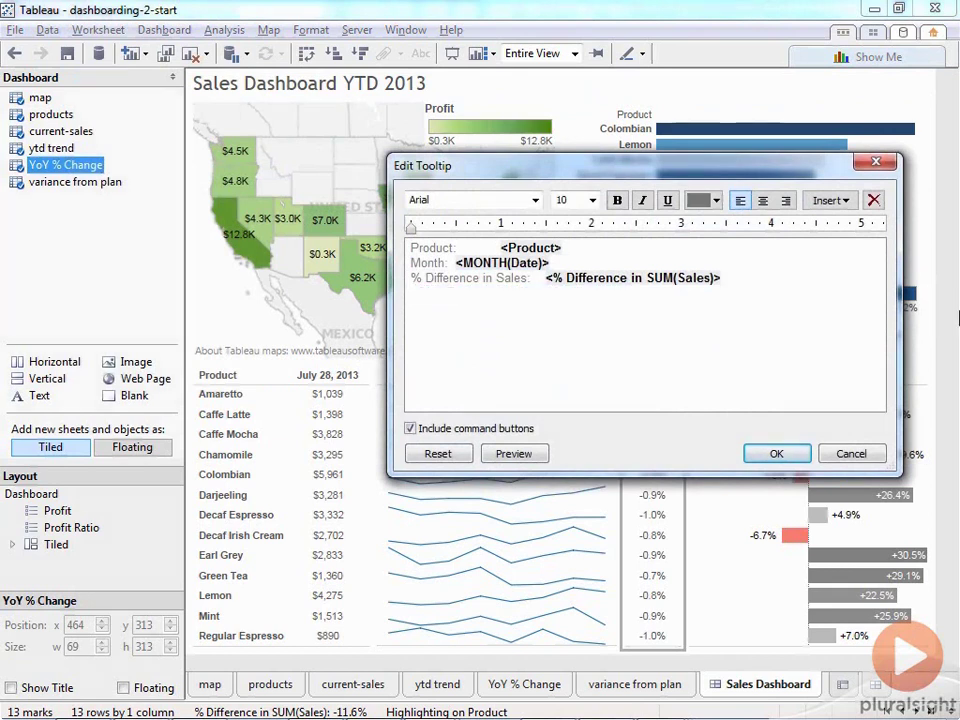
click(784, 453)
mouse_move(658, 425)
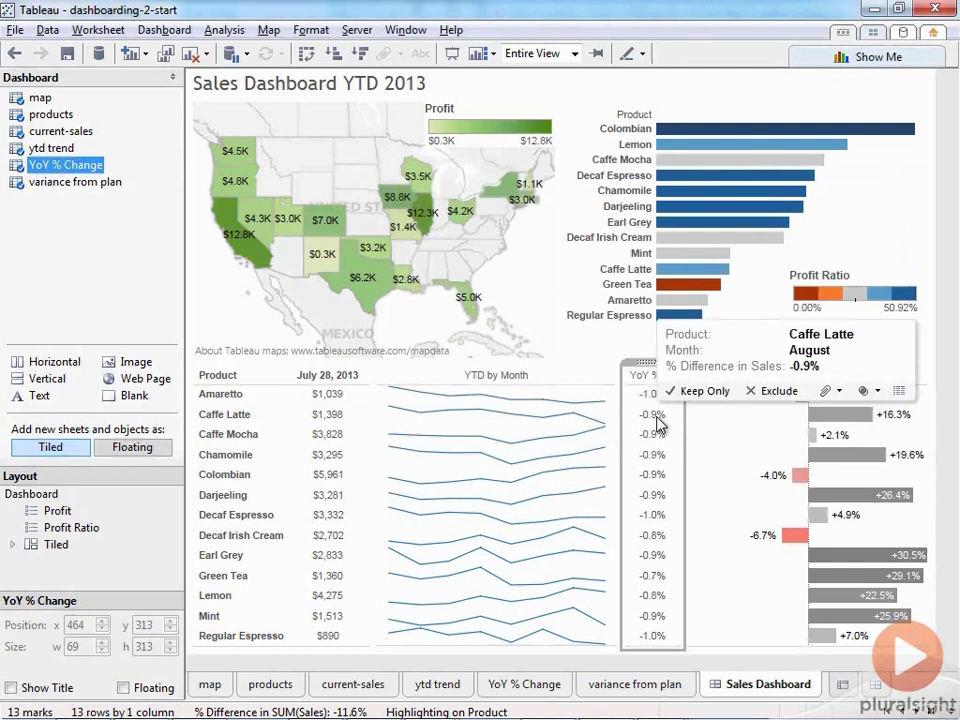
click(745, 425)
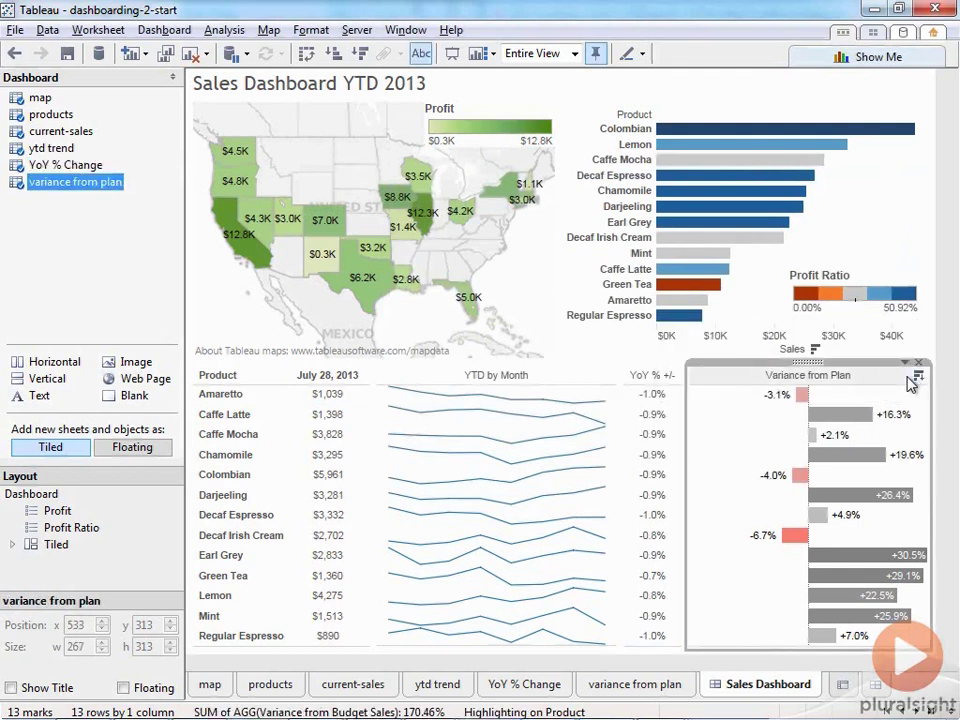
Step: Delete the header-Variance line from the variance from plan tooltip, then deselect the sheet
mouse_move(670, 445)
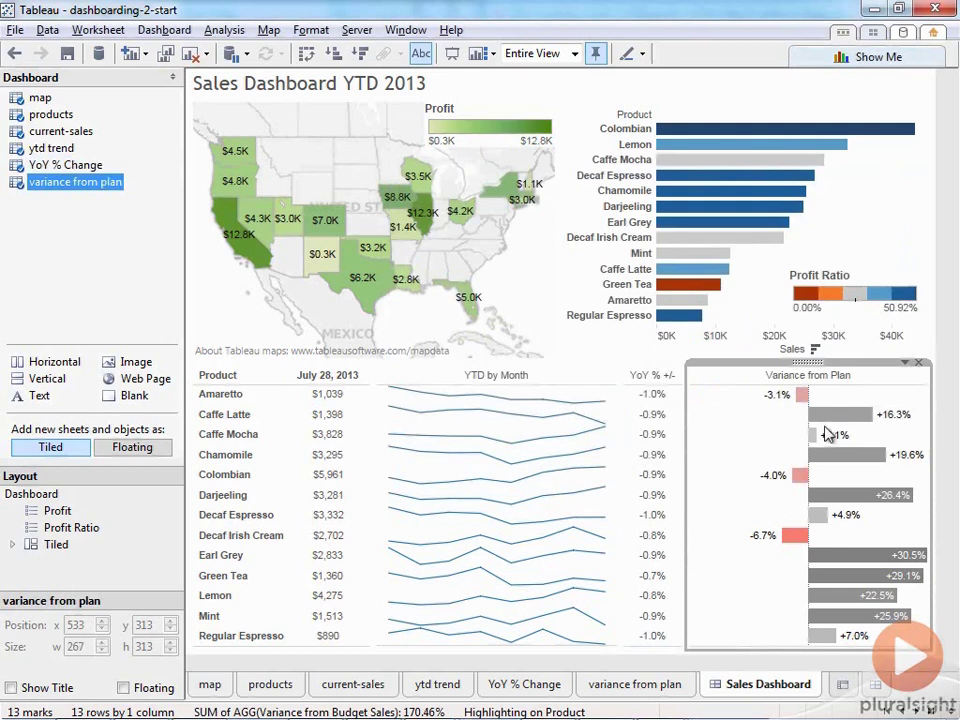
mouse_move(832, 420)
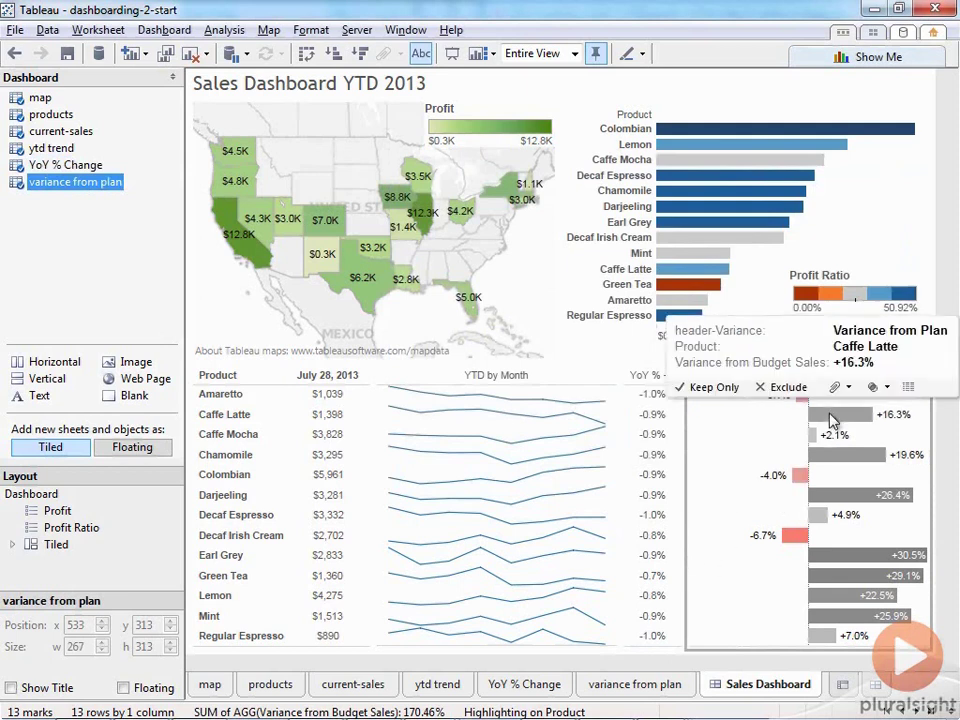
click(97, 29)
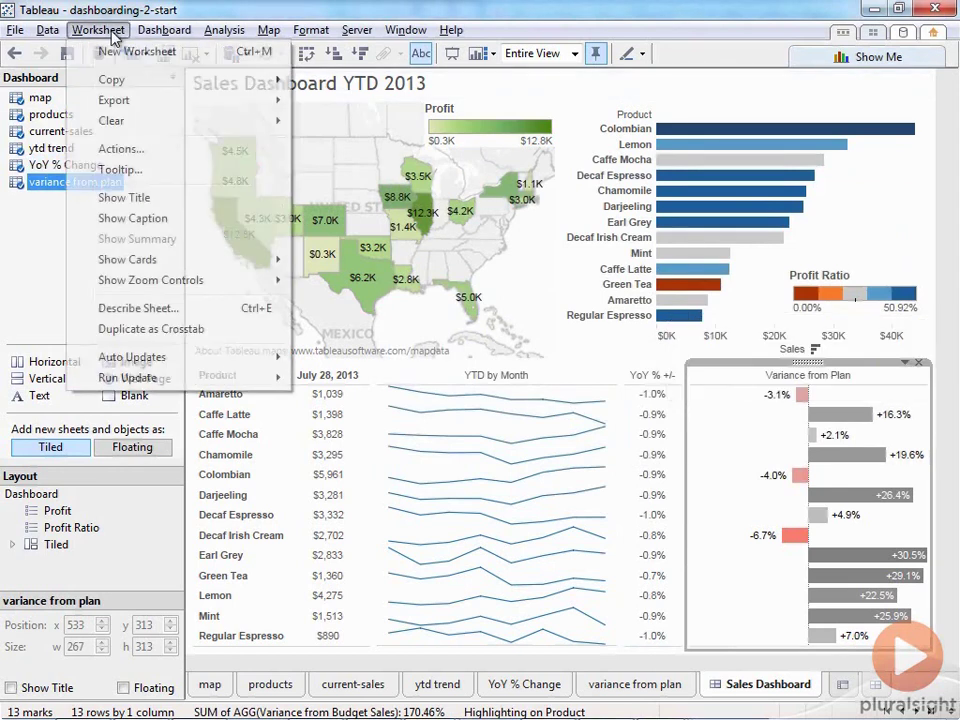
click(133, 169)
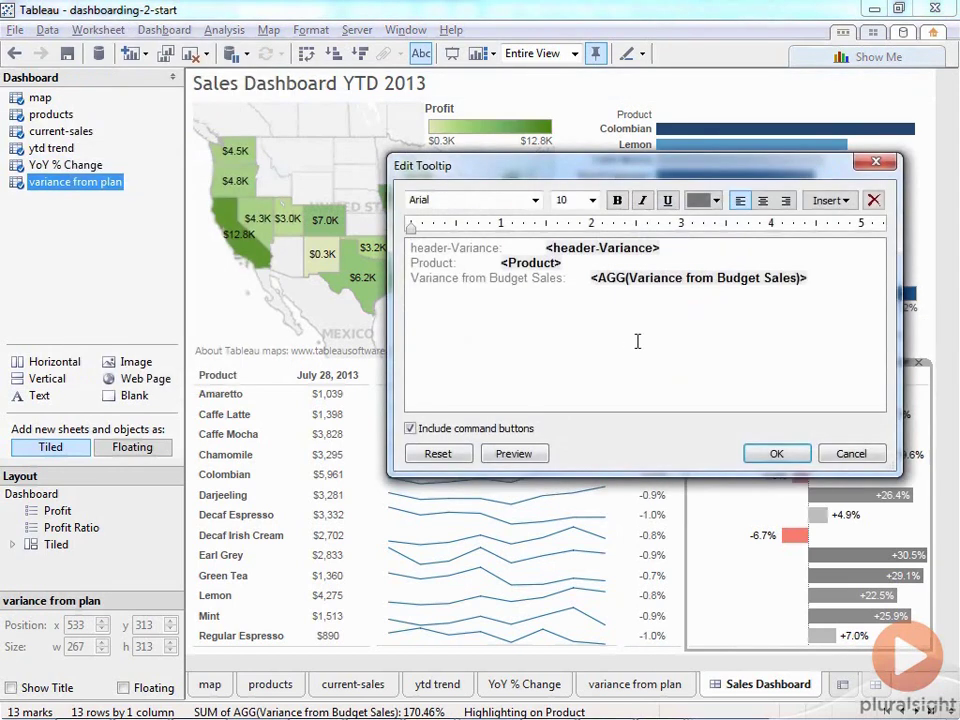
drag(410, 247, 660, 248)
key(Delete)
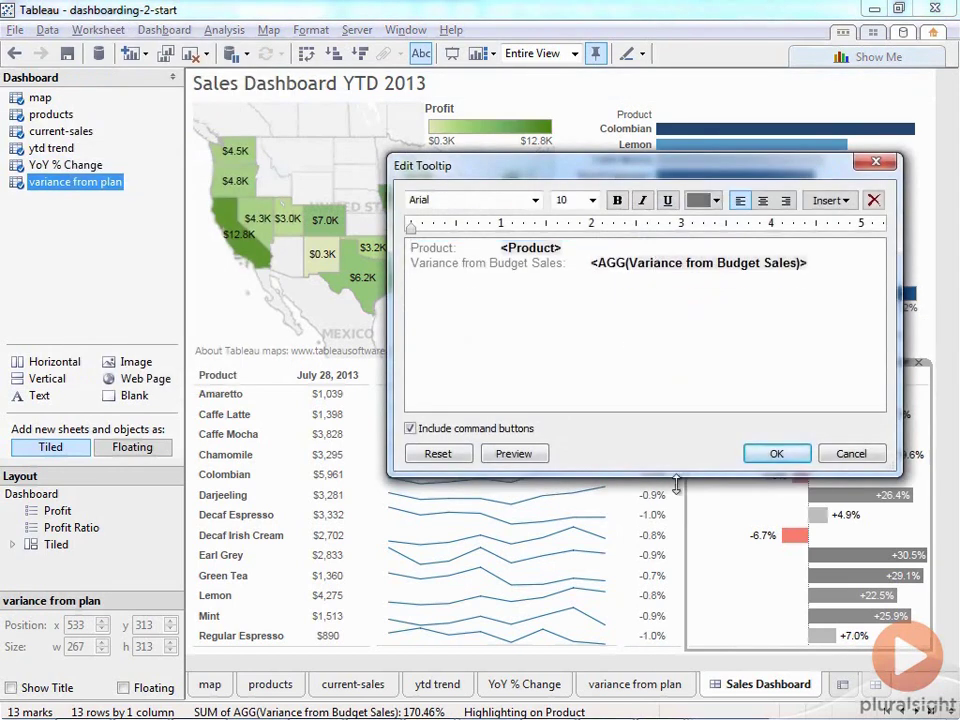
click(778, 455)
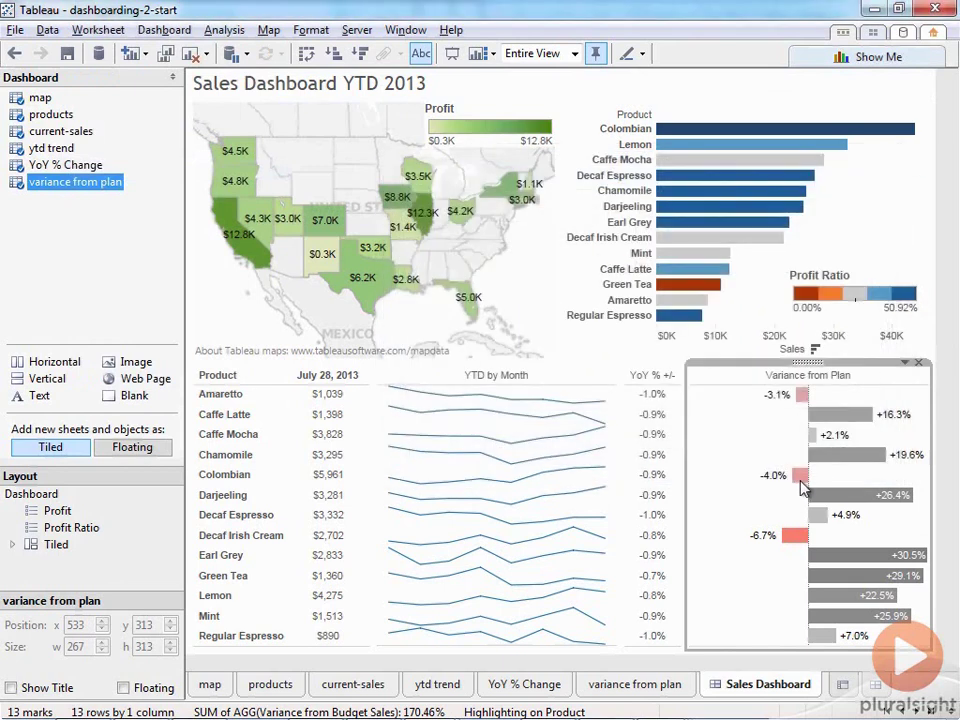
mouse_move(801, 482)
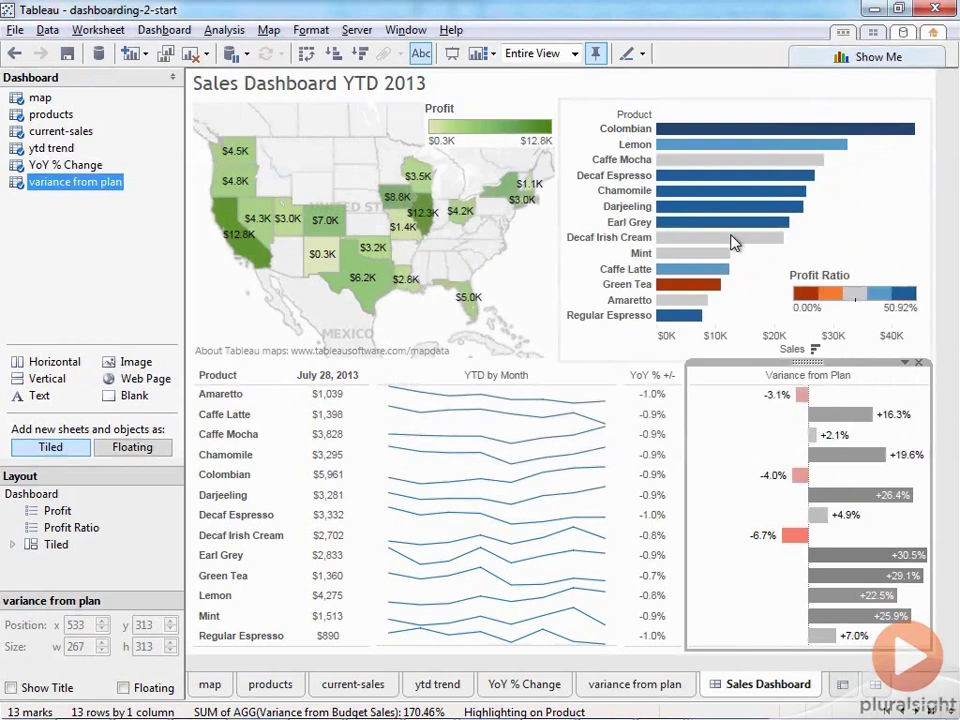
mouse_move(713, 249)
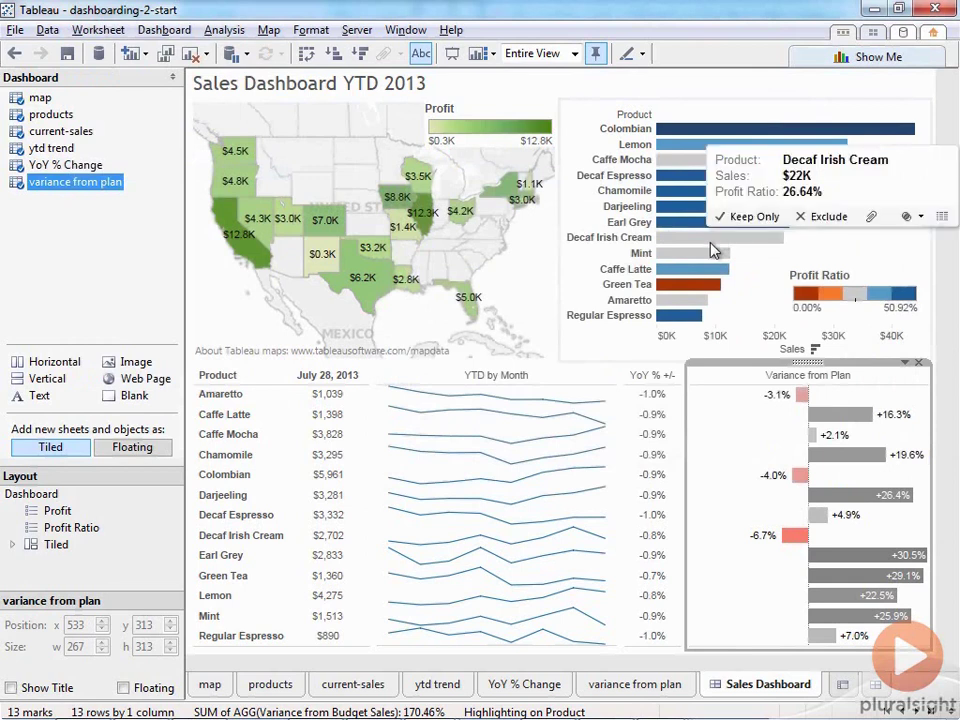
mouse_move(472, 220)
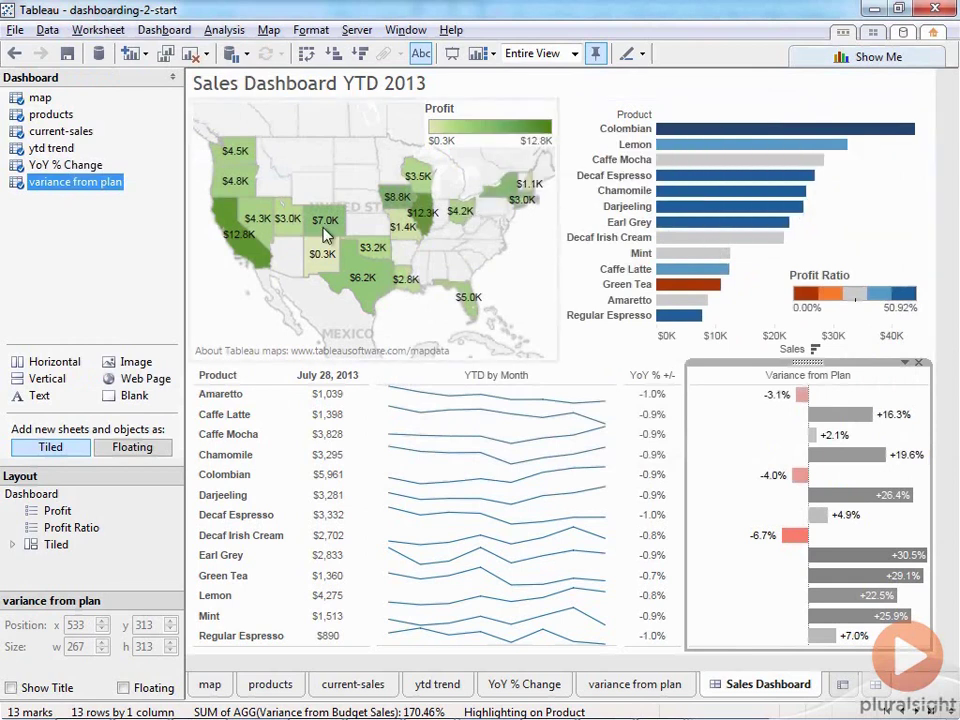
click(138, 267)
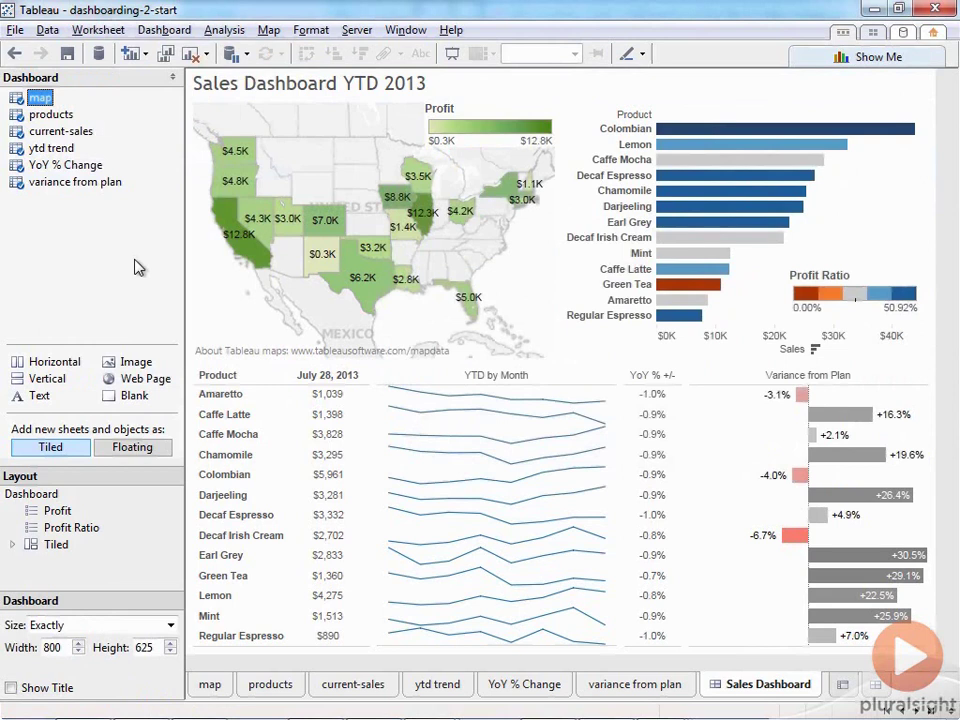